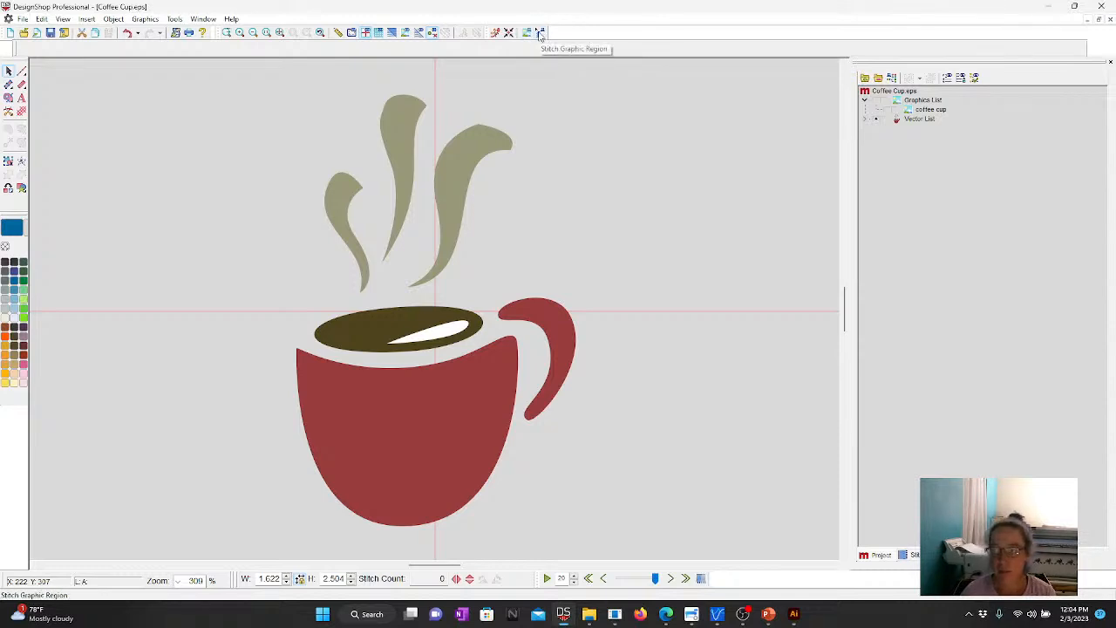
- Fill the red cup body with stitches using Stitch Graphic Region, and select the stitched element
{"action": "left_click", "coordinate": [541, 33]}
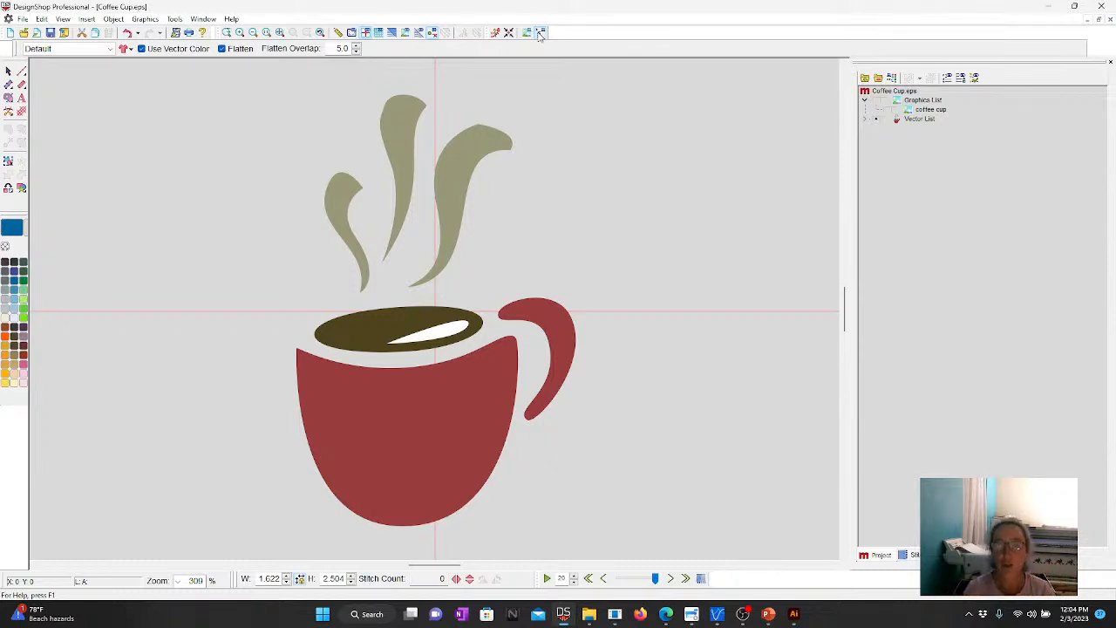
{"action": "left_click", "coordinate": [396, 447]}
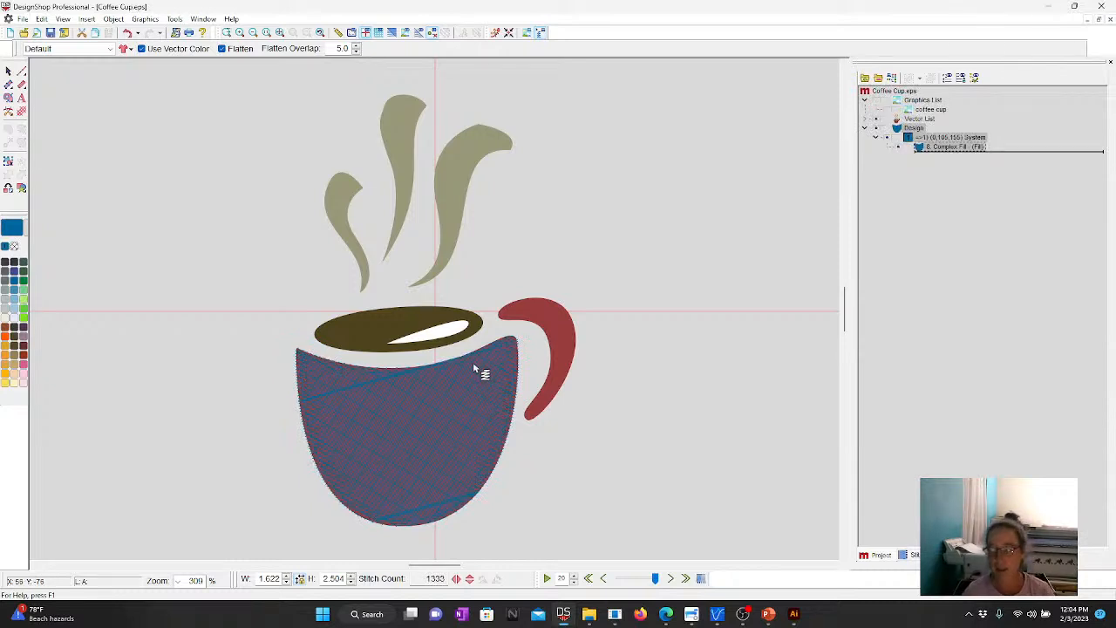
{"action": "left_click", "coordinate": [462, 384]}
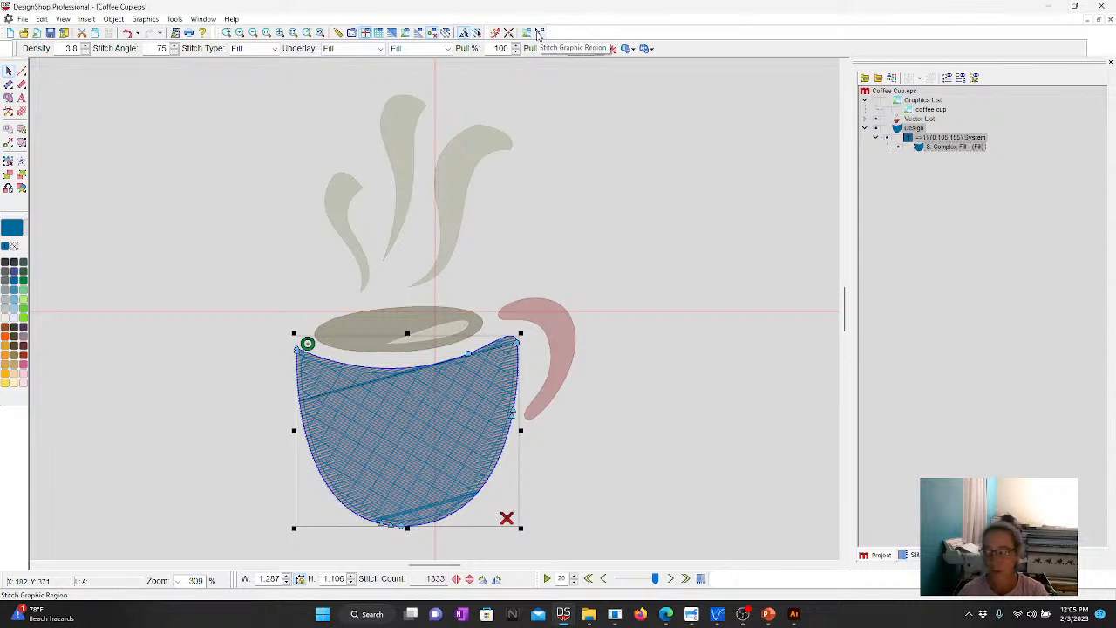
- Show the Graphics List and hide both the Vector List and the Design stitches
{"action": "left_click", "coordinate": [875, 100]}
{"action": "left_click", "coordinate": [876, 119]}
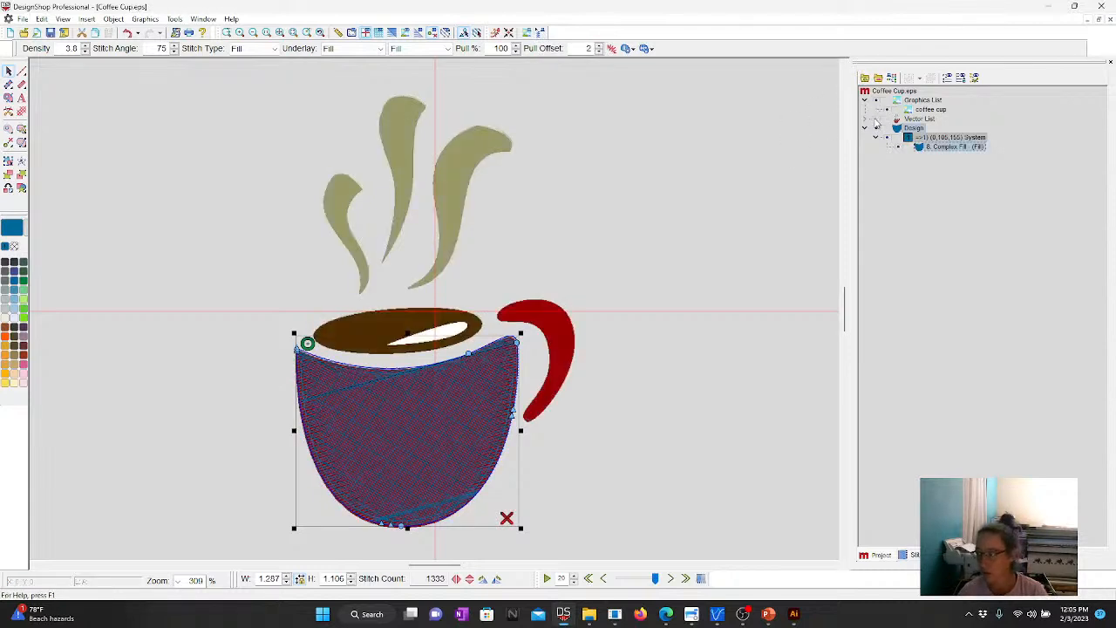
{"action": "left_click", "coordinate": [876, 127]}
{"action": "left_click", "coordinate": [784, 186]}
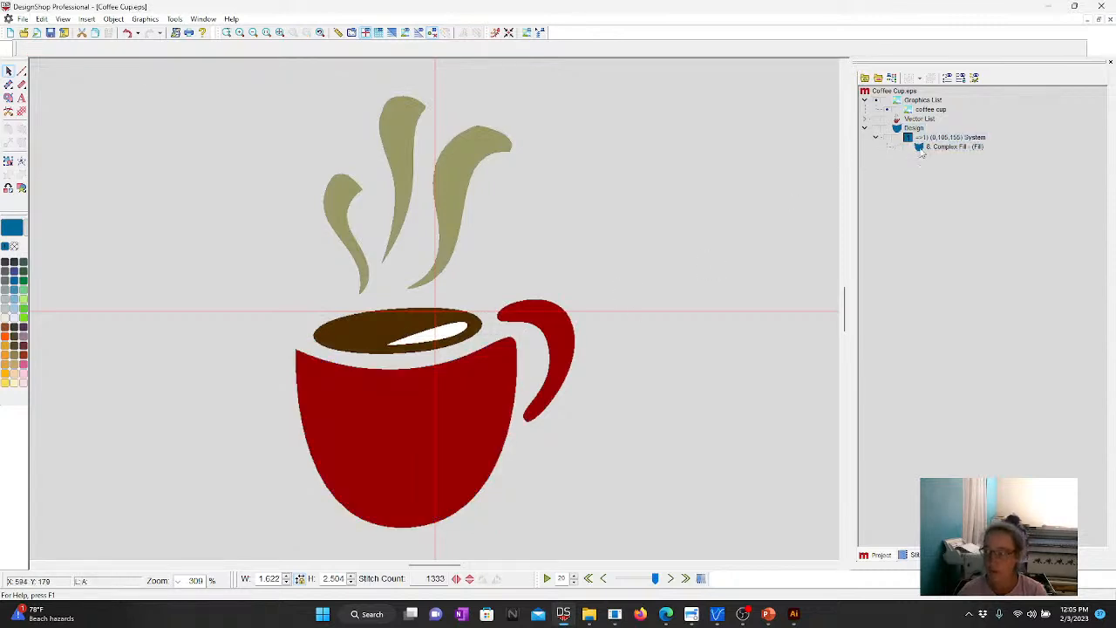
- Stitch the middle steam wisp of the coffee cup graphic with Stitch Graphic Region, and select the stitched element
{"action": "left_click", "coordinate": [929, 110]}
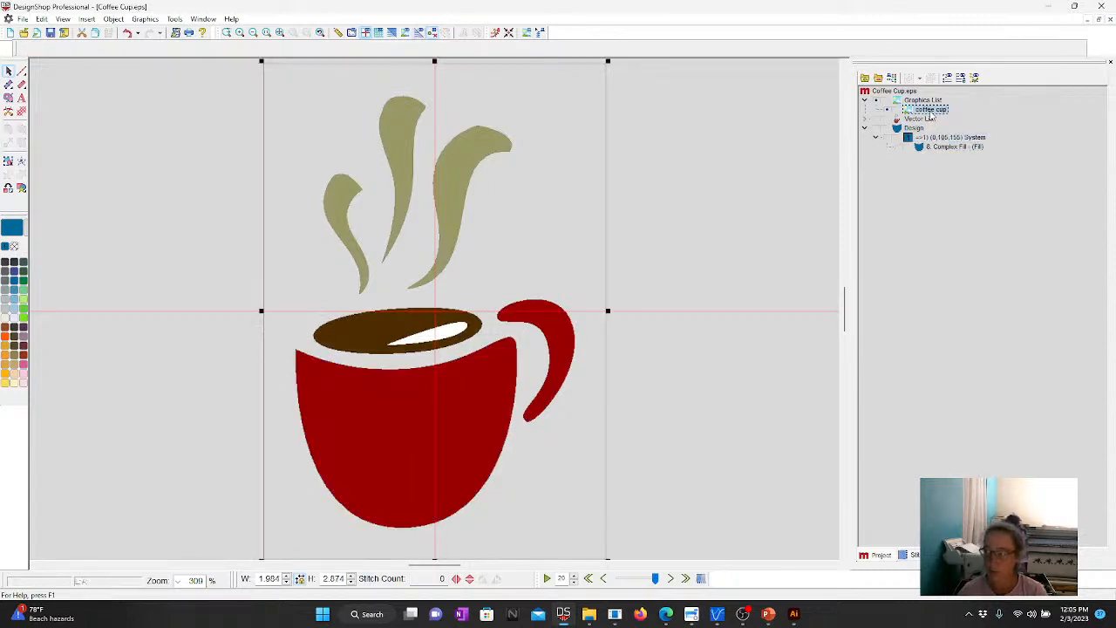
{"action": "left_click", "coordinate": [541, 33]}
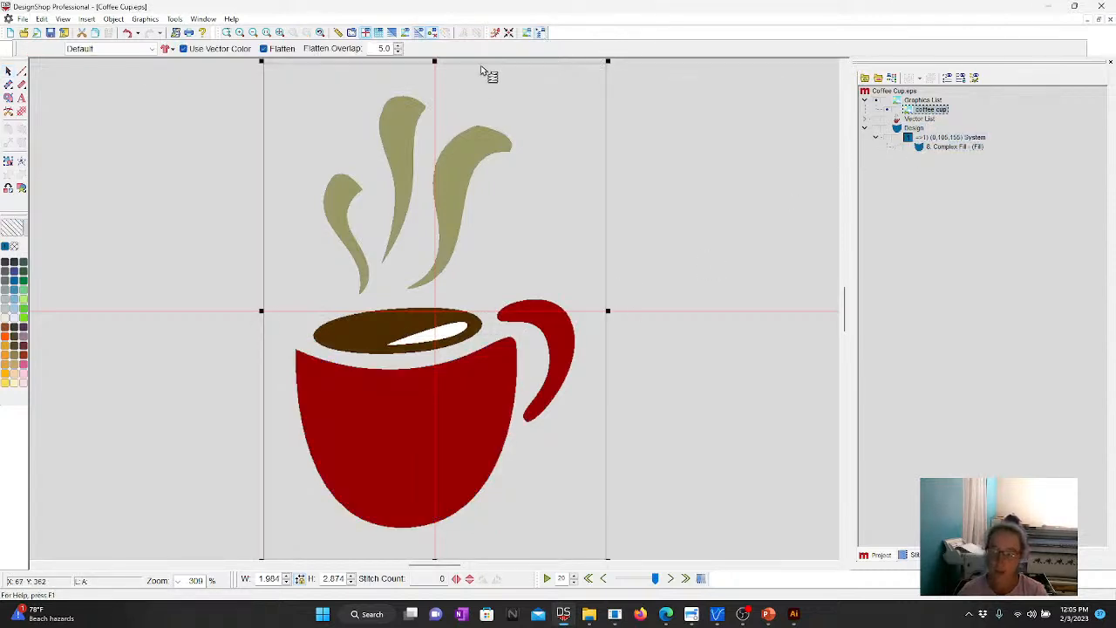
{"action": "left_click", "coordinate": [415, 115]}
{"action": "left_click", "coordinate": [415, 115]}
{"action": "key", "text": "Escape"}
{"action": "left_click", "coordinate": [718, 176]}
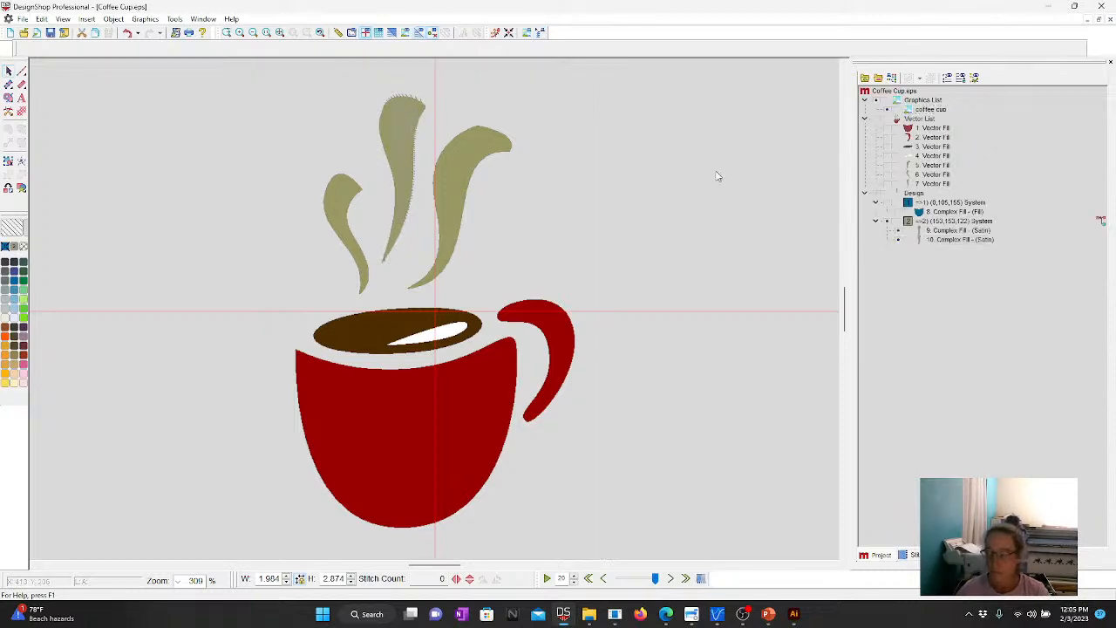
{"action": "left_click", "coordinate": [410, 140]}
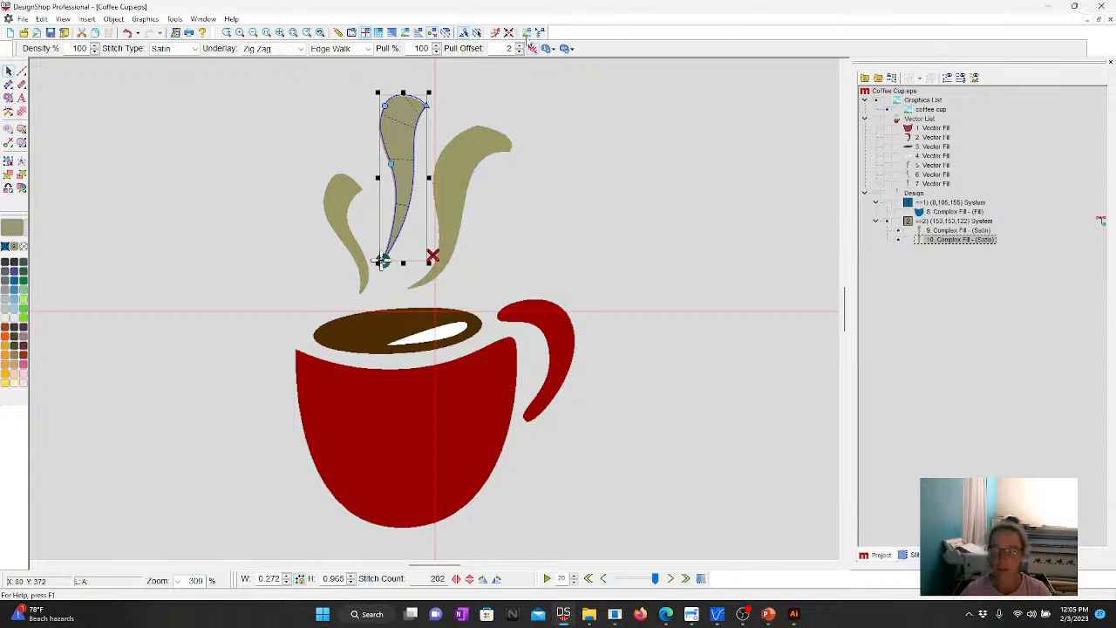
- Stitch the cup handle with Stitch Graphic Region, and select the stitched handle
{"action": "left_click", "coordinate": [540, 33]}
{"action": "left_click", "coordinate": [553, 328]}
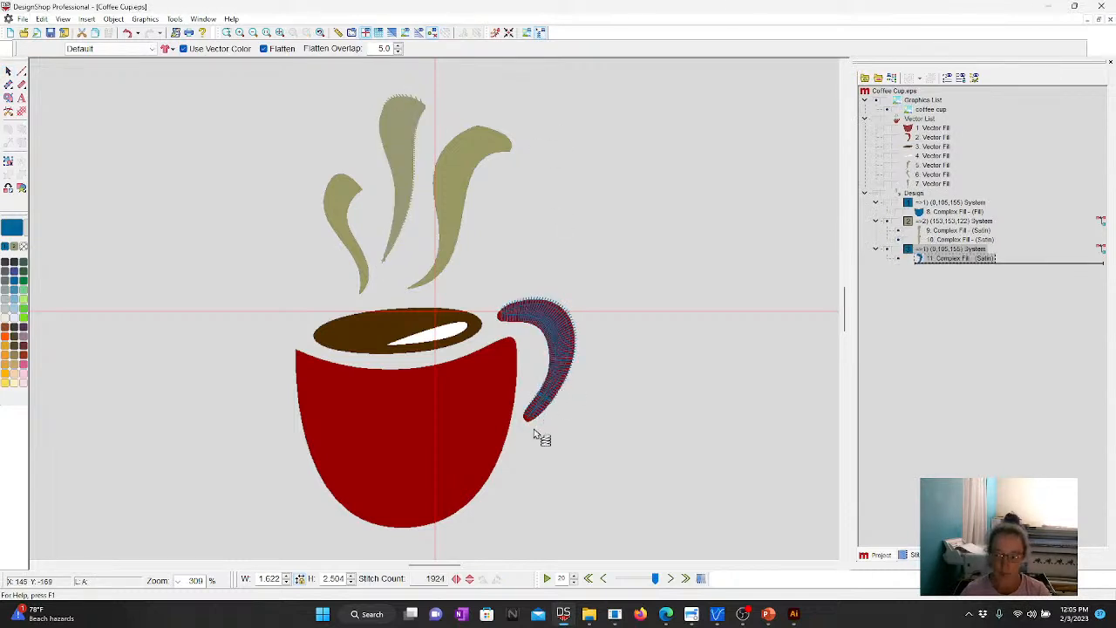
{"action": "key", "text": "Escape"}
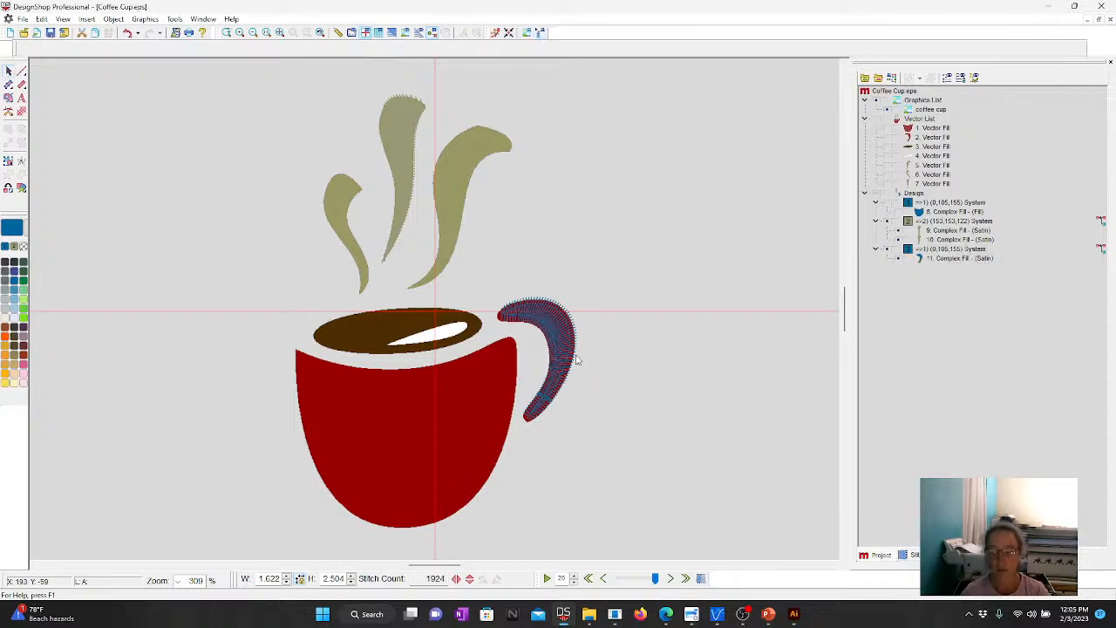
{"action": "left_click", "coordinate": [540, 323]}
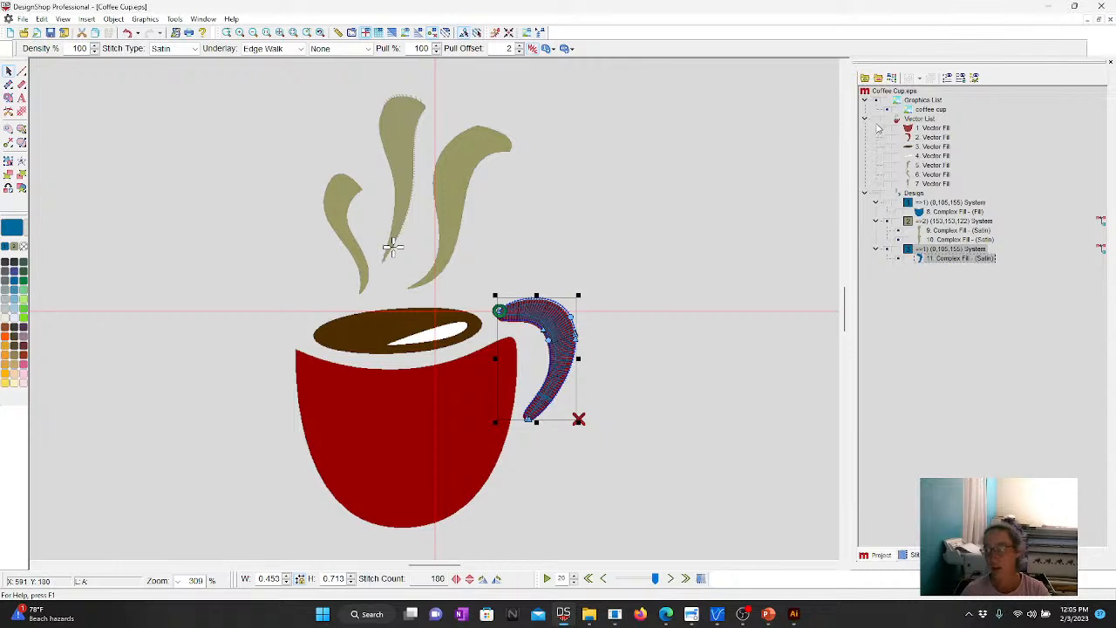
- Show the Vector List and delete all stitched elements in the Design
{"action": "left_click", "coordinate": [919, 129]}
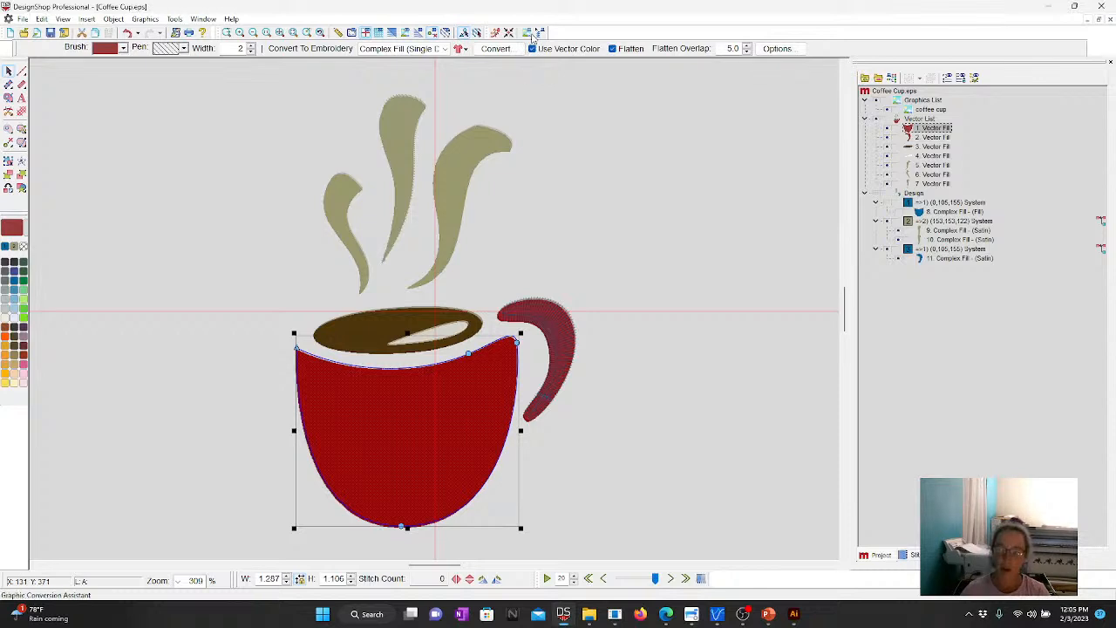
{"action": "left_click", "coordinate": [898, 193]}
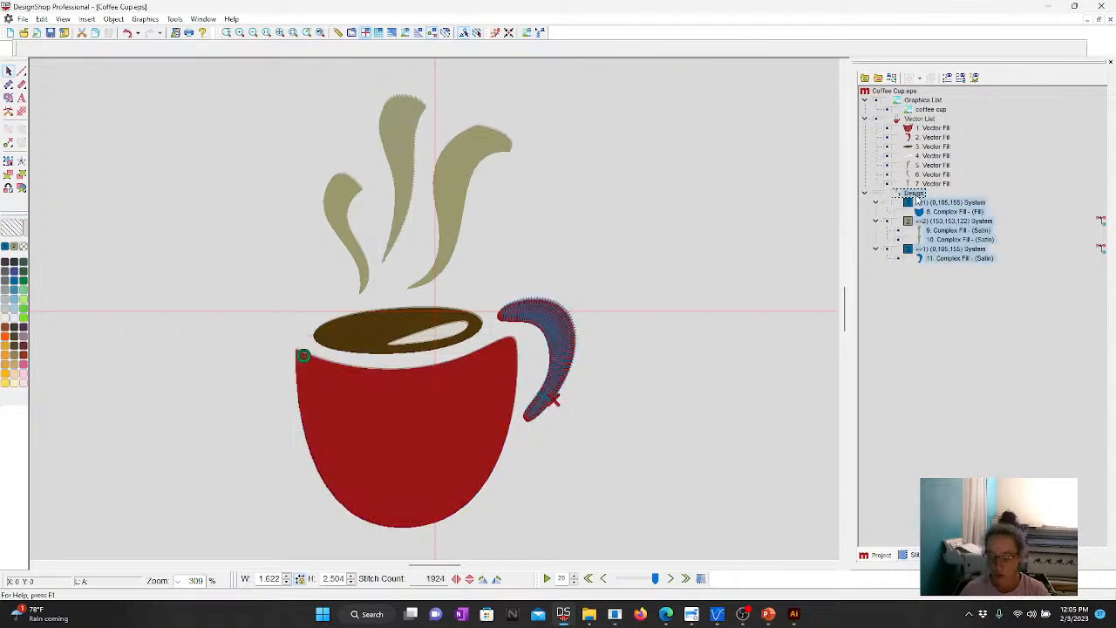
{"action": "key", "text": "Delete"}
- Open the Graphic Conversion Assistant for the cup artwork, and advance to element editing with the number of colors reduced to 3
{"action": "left_click", "coordinate": [907, 120]}
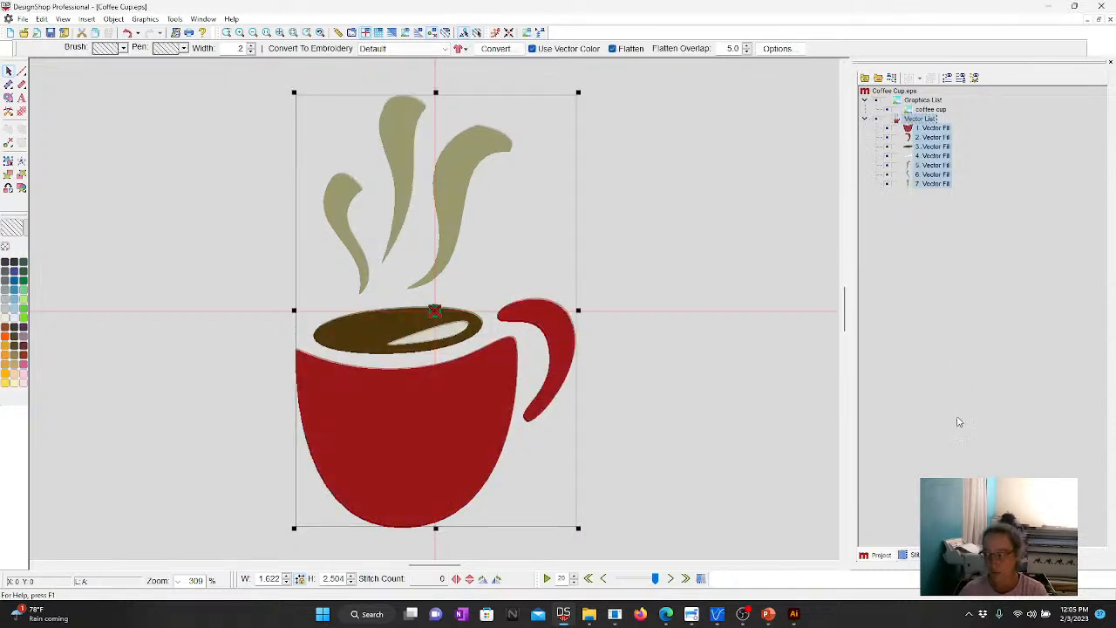
{"action": "left_click", "coordinate": [528, 33]}
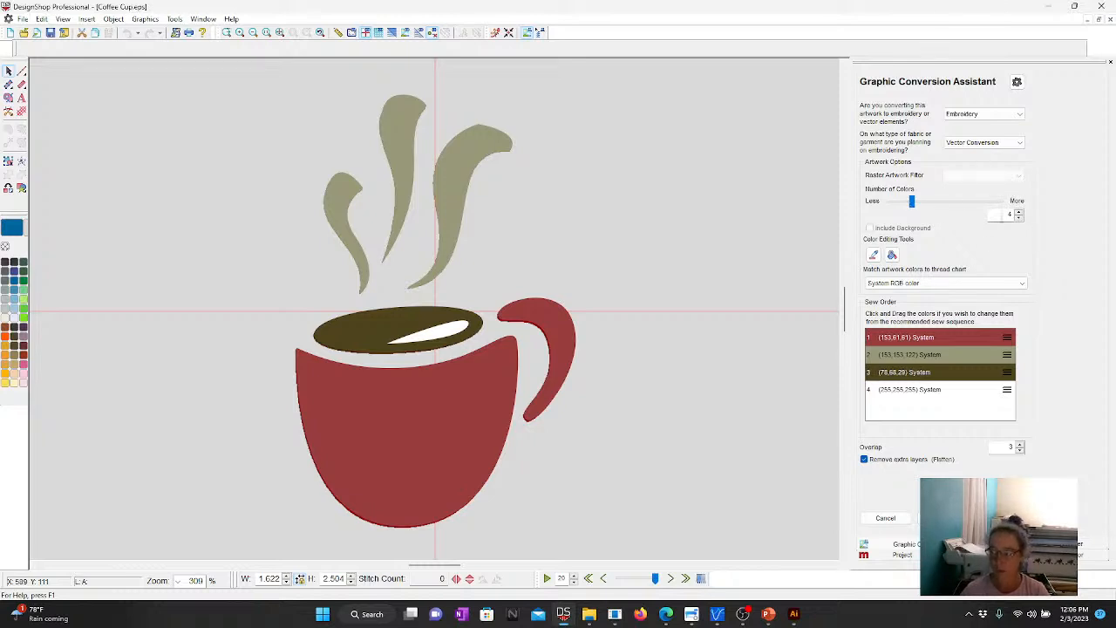
{"action": "left_click", "coordinate": [1018, 217]}
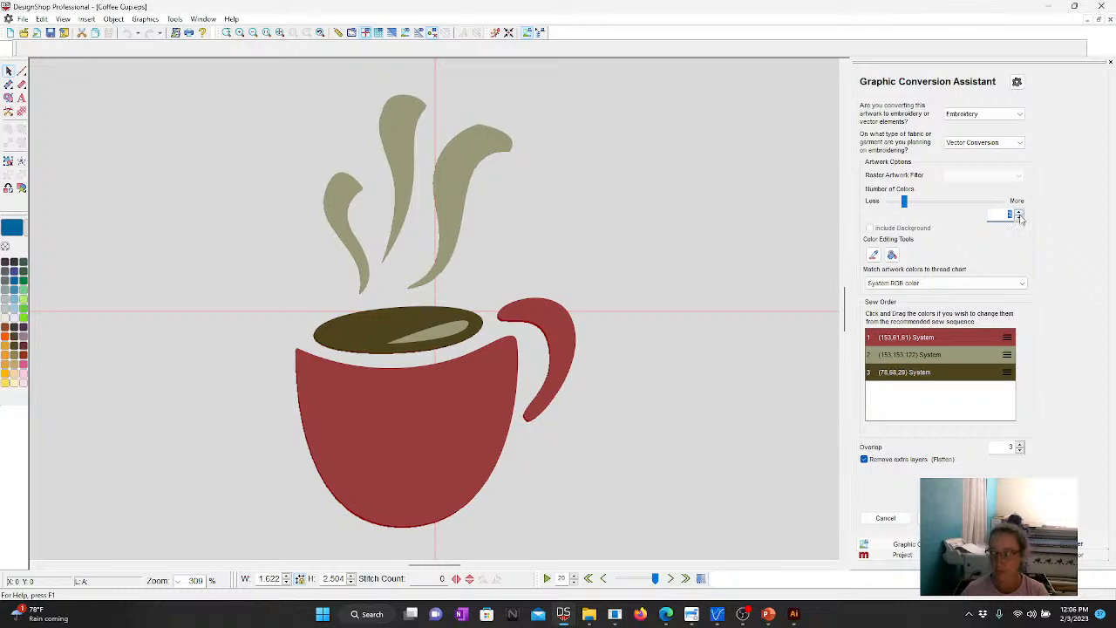
{"action": "left_click", "coordinate": [1018, 213]}
{"action": "left_click", "coordinate": [1018, 217]}
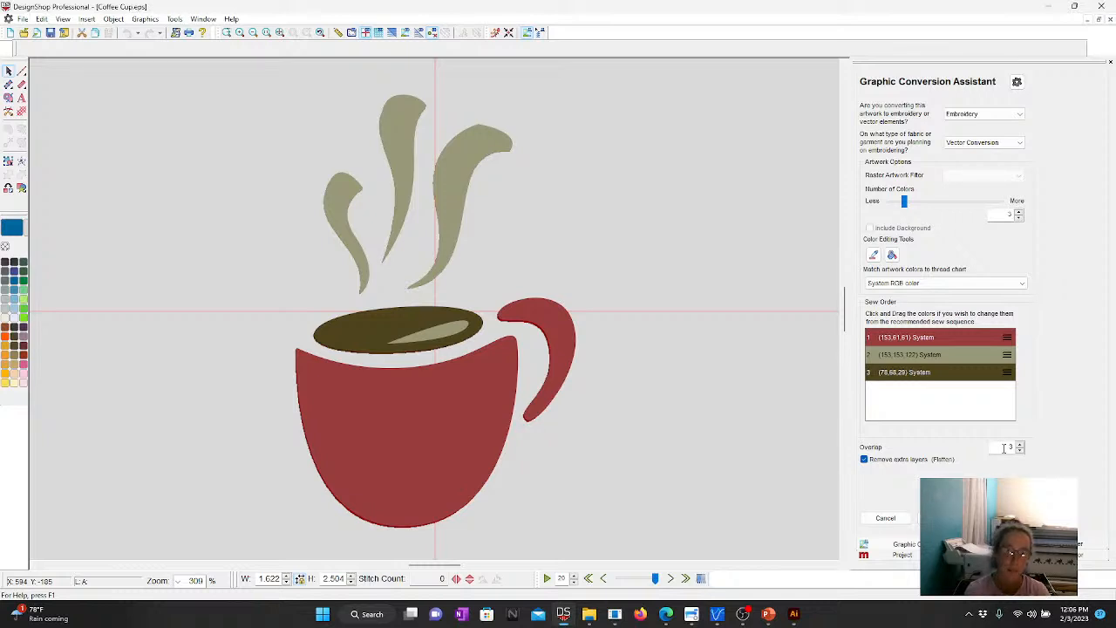
{"action": "double_click", "coordinate": [1007, 447]}
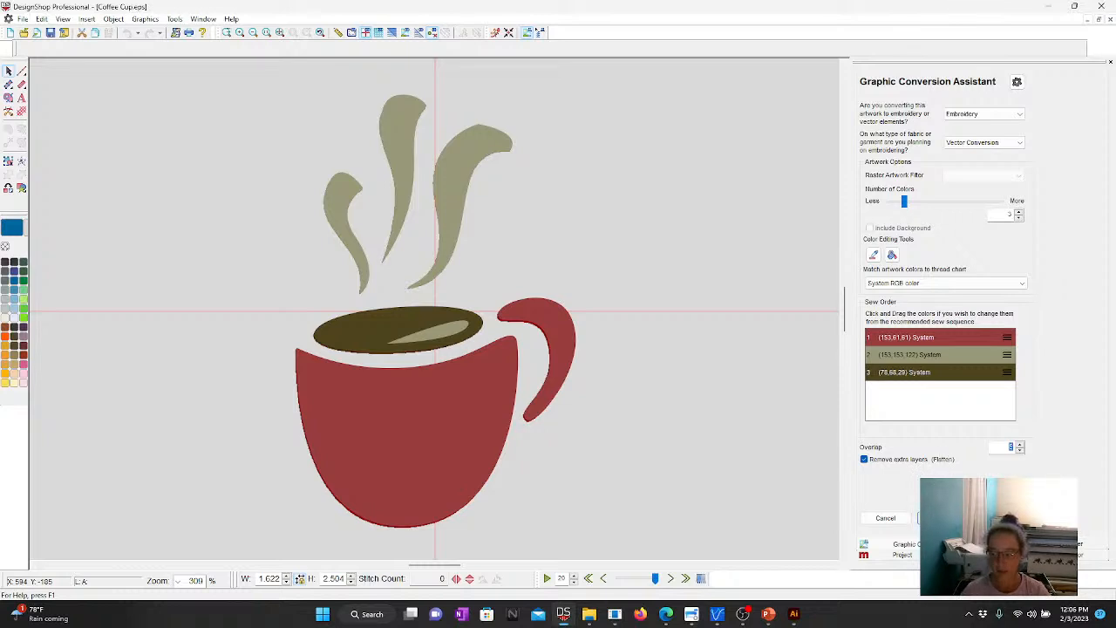
{"action": "left_click", "coordinate": [1000, 517]}
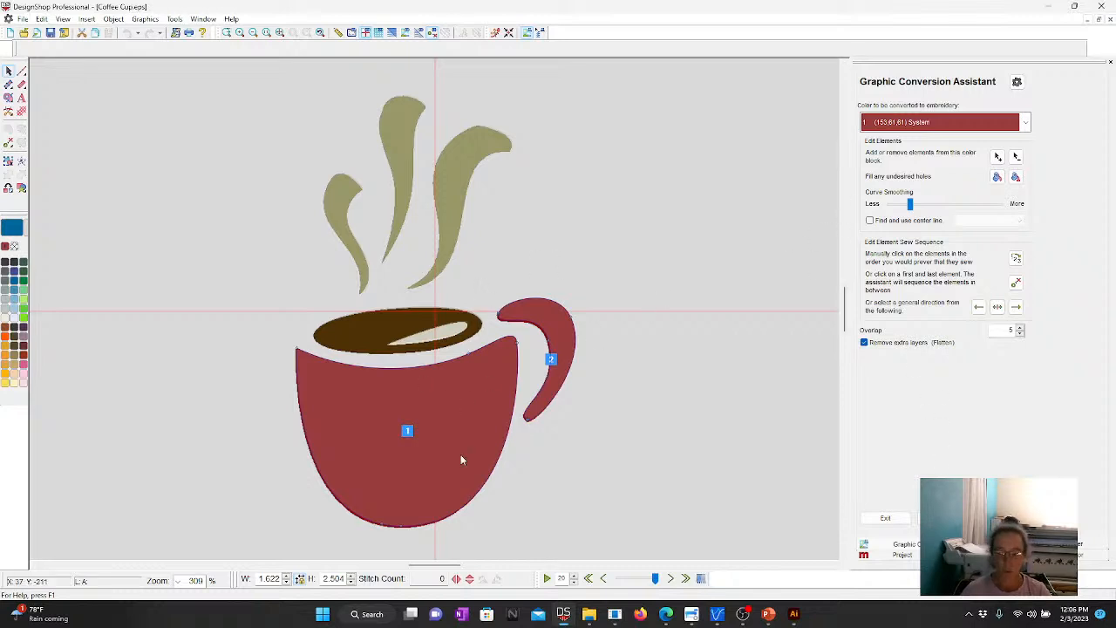
- Switch to the PowerPoint slide show to check the Questions slide, and return to DesignShop
{"action": "mouse_move", "coordinate": [768, 614]}
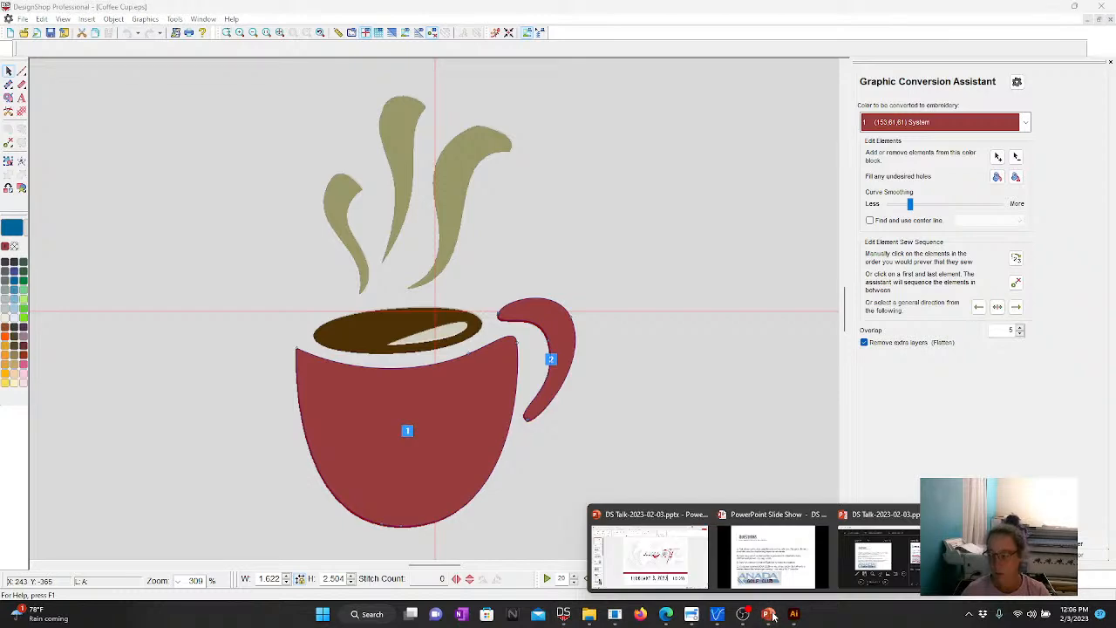
{"action": "left_click", "coordinate": [772, 563]}
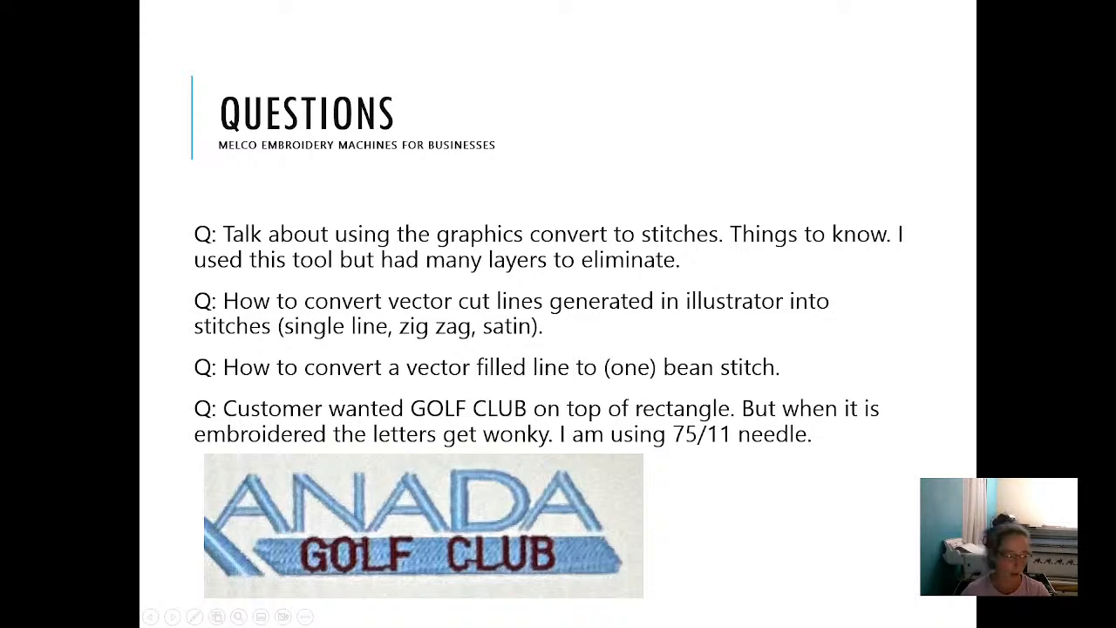
{"action": "key", "text": "alt+Tab"}
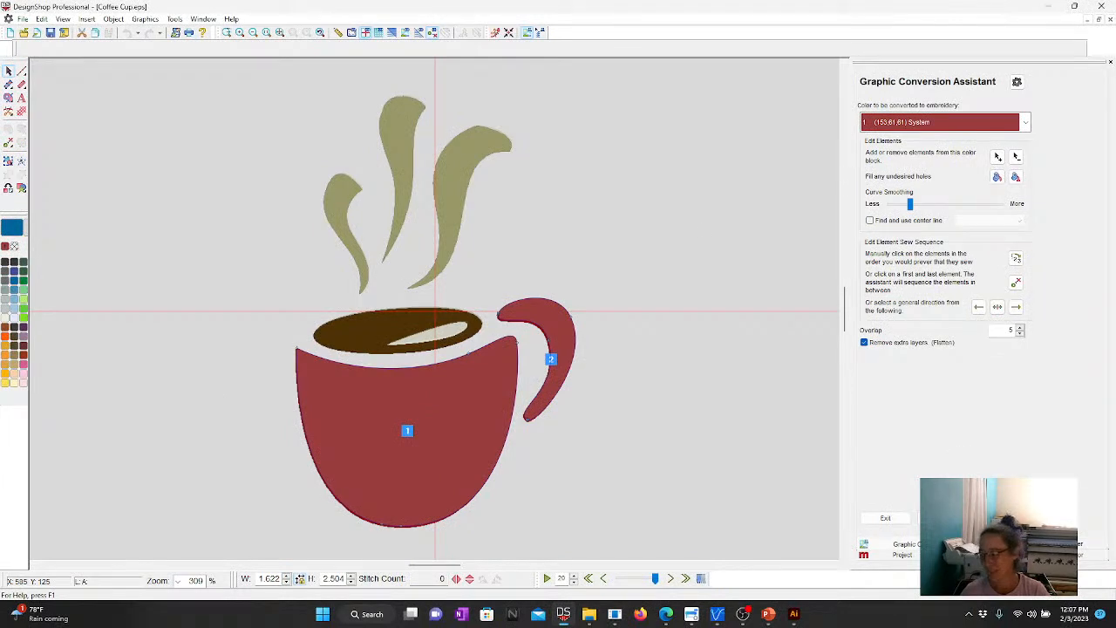
- Exit the Graphic Conversion Assistant, and unlock, show and select the whole Vector List
{"action": "left_click", "coordinate": [885, 518]}
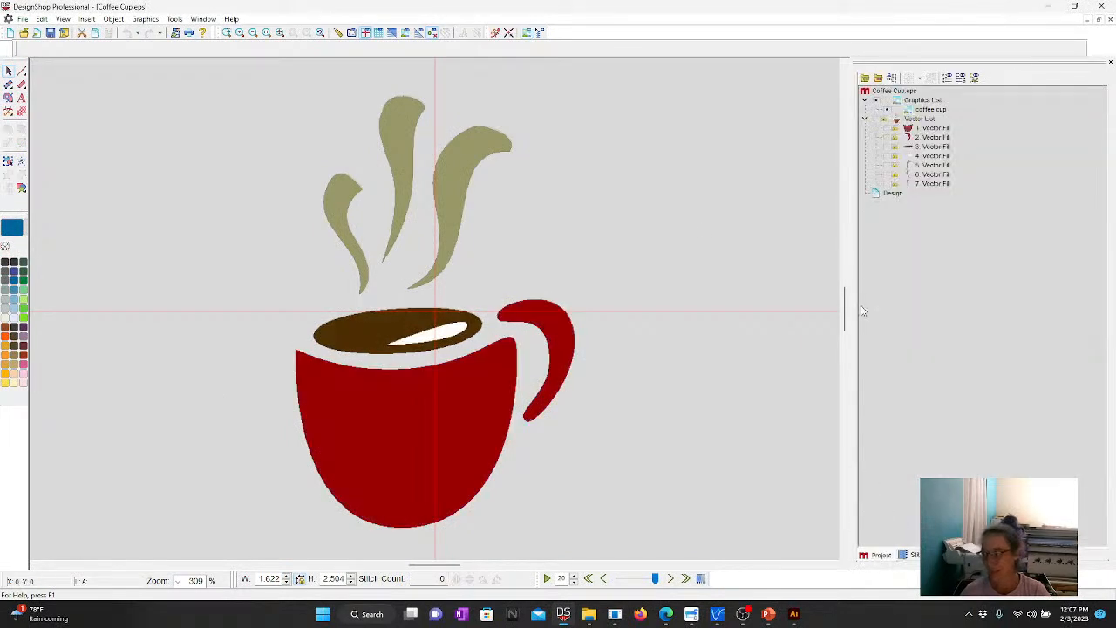
{"action": "left_click", "coordinate": [883, 118]}
{"action": "left_click", "coordinate": [877, 118]}
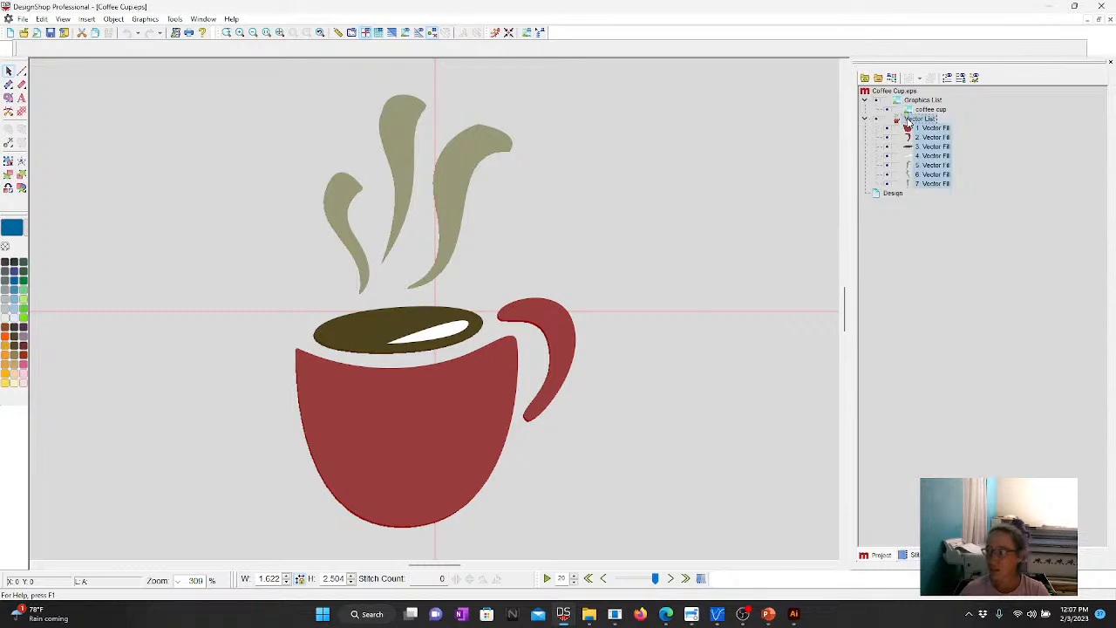
{"action": "left_click", "coordinate": [912, 119]}
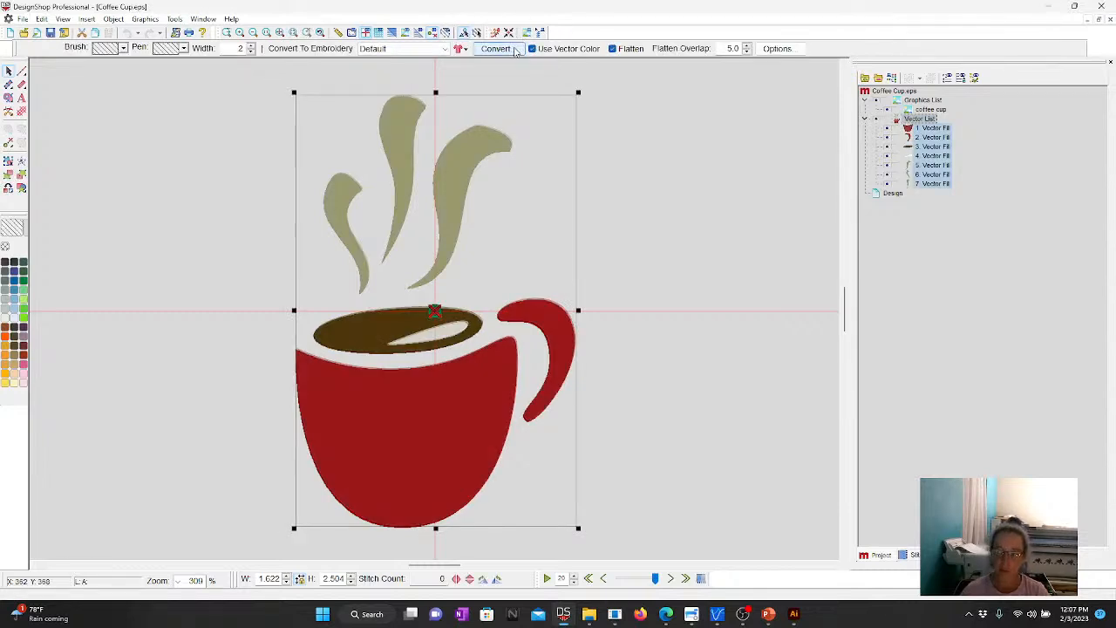
- Turn off the Flatten option for the embroidery conversion, with all seven vector fills selected
{"action": "left_click", "coordinate": [622, 49]}
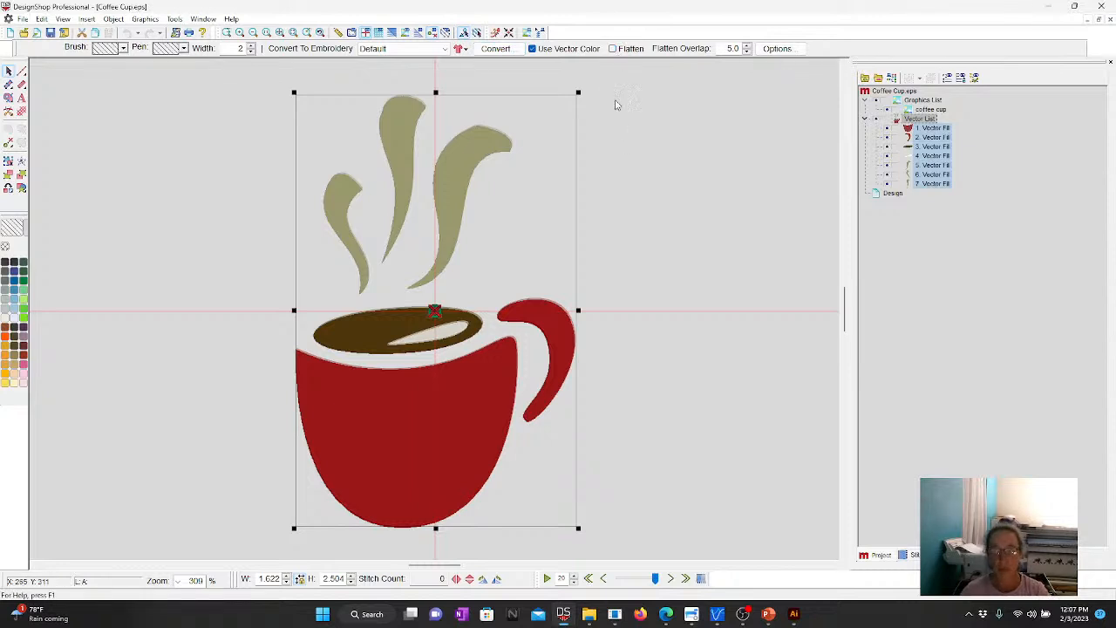
{"action": "left_click", "coordinate": [613, 48]}
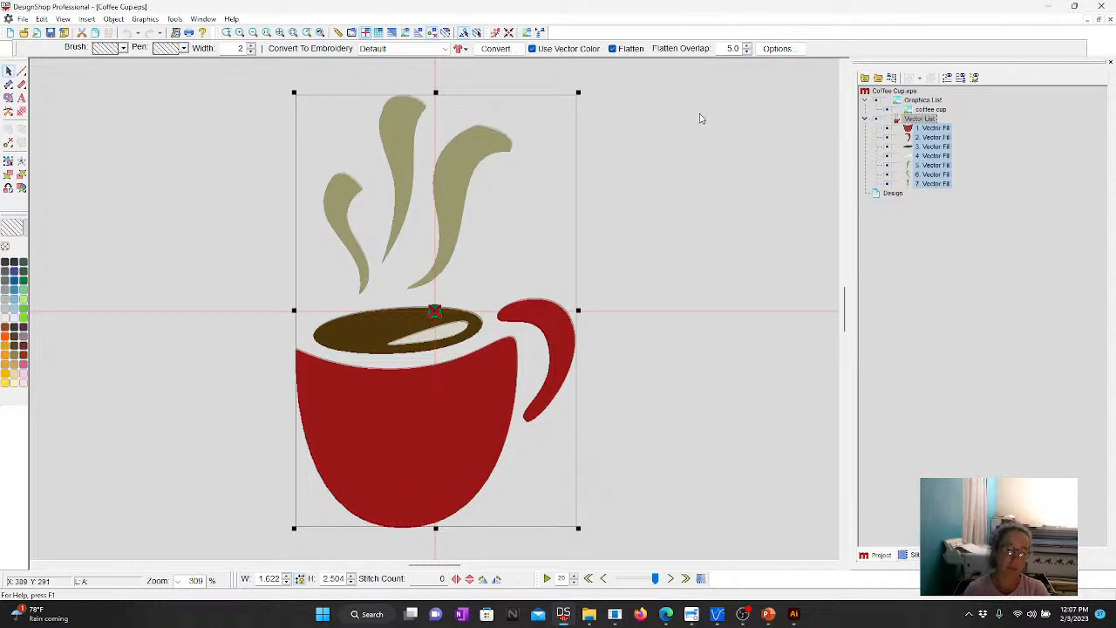
{"action": "left_click", "coordinate": [619, 51]}
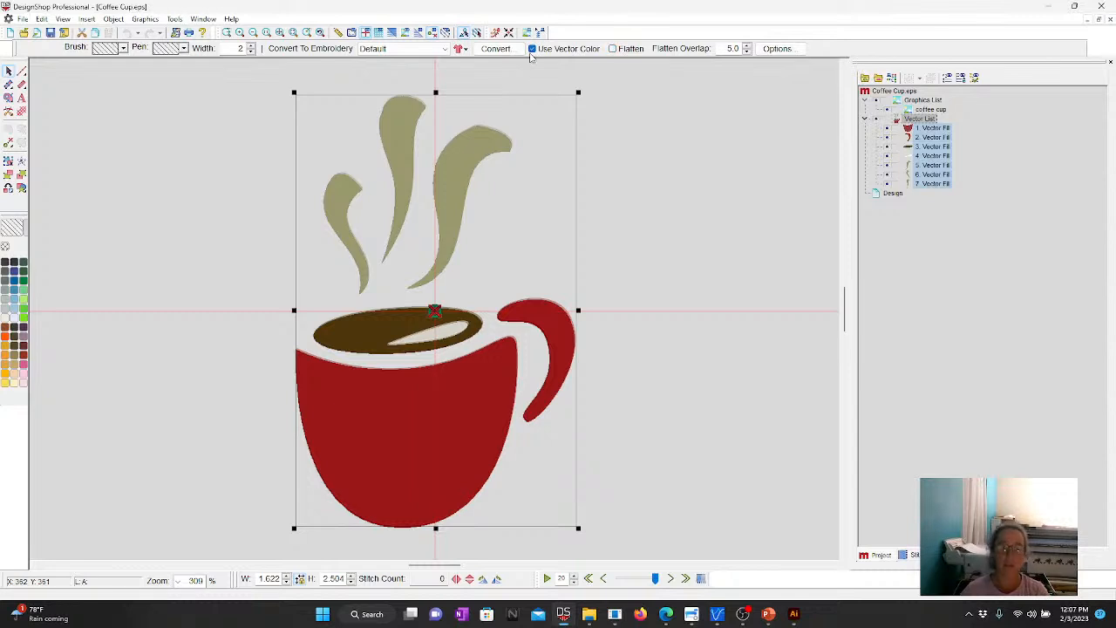
{"action": "left_click", "coordinate": [581, 144]}
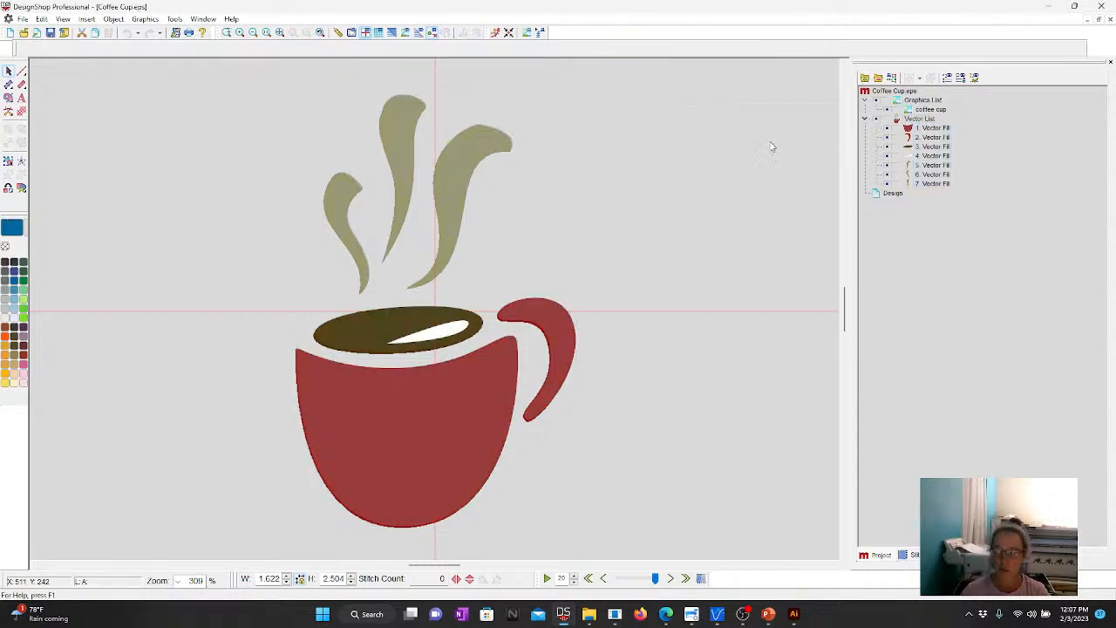
{"action": "left_click", "coordinate": [920, 118]}
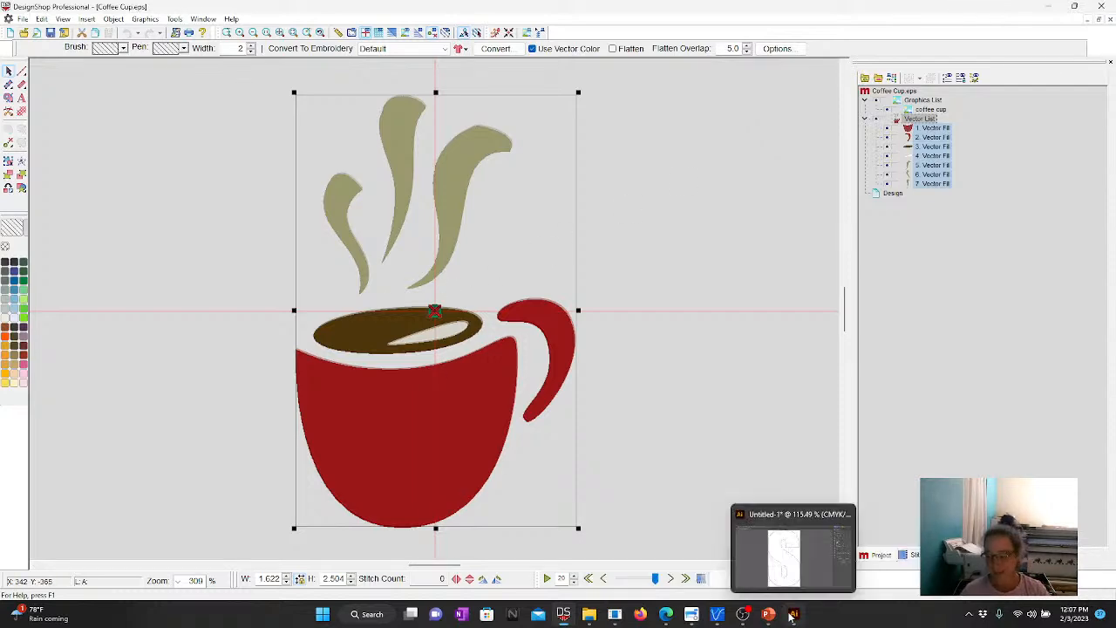
- Reread the Questions slide in the PowerPoint slide show, and switch to the S artwork in Illustrator
{"action": "mouse_move", "coordinate": [768, 614]}
{"action": "left_click", "coordinate": [763, 575]}
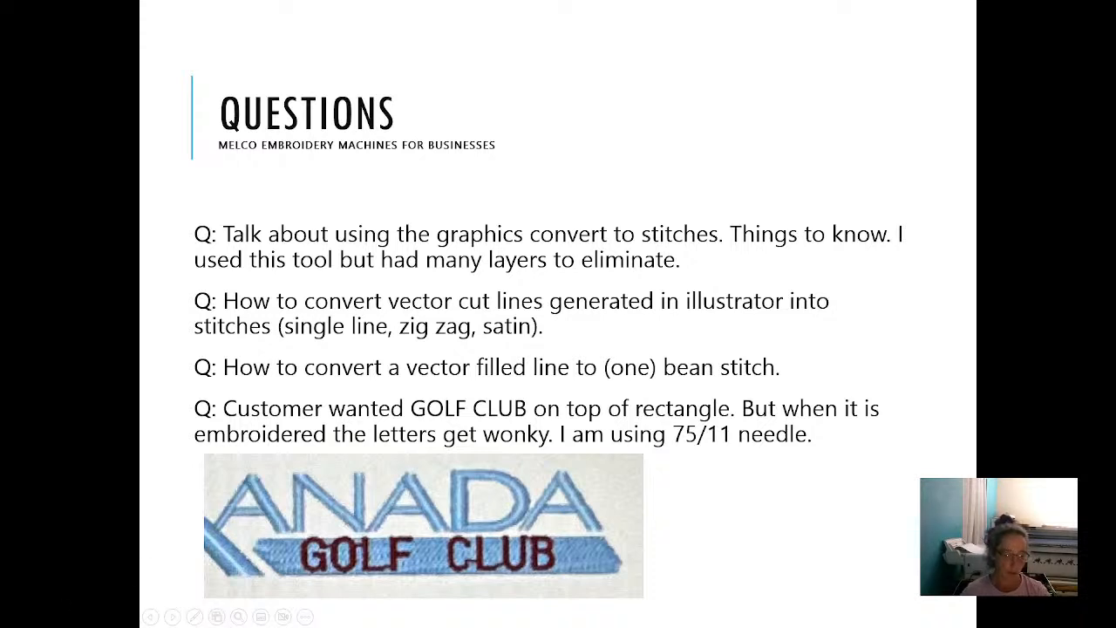
{"action": "key", "text": "alt+Tab"}
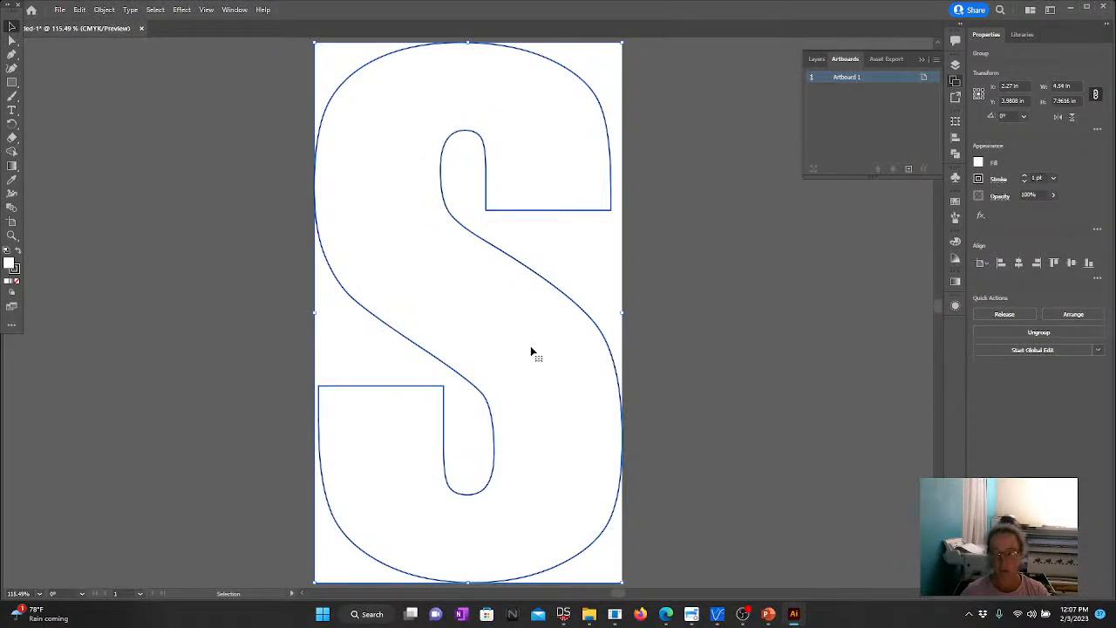
- Select the S outline and copy it
{"action": "left_click", "coordinate": [579, 215]}
{"action": "left_click", "coordinate": [576, 210]}
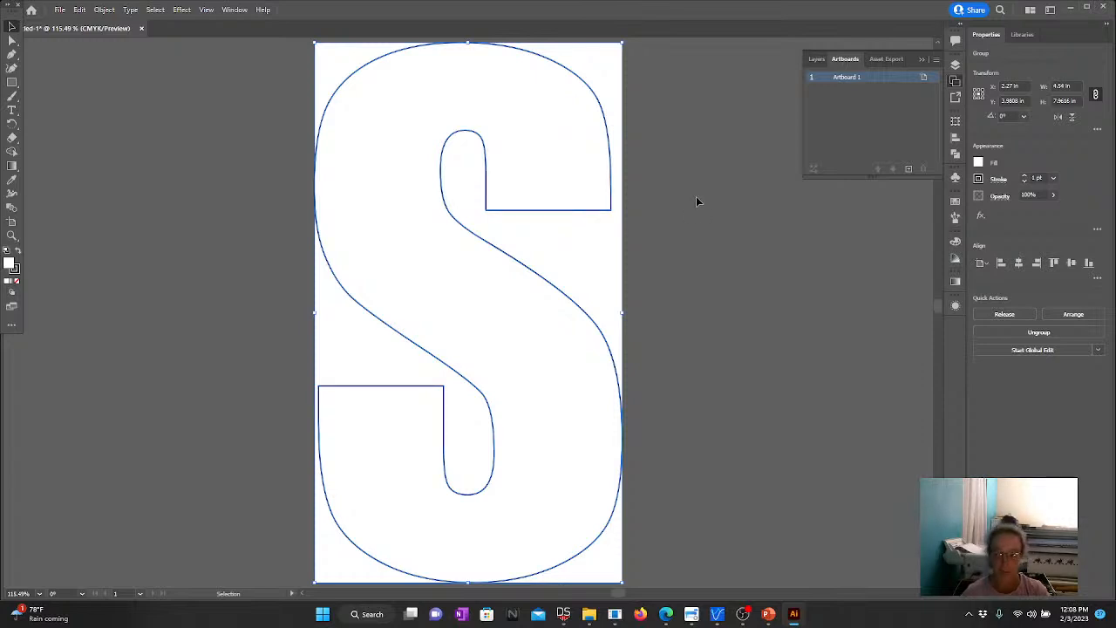
{"action": "key", "text": "ctrl+c"}
{"action": "key", "text": "ctrl+f"}
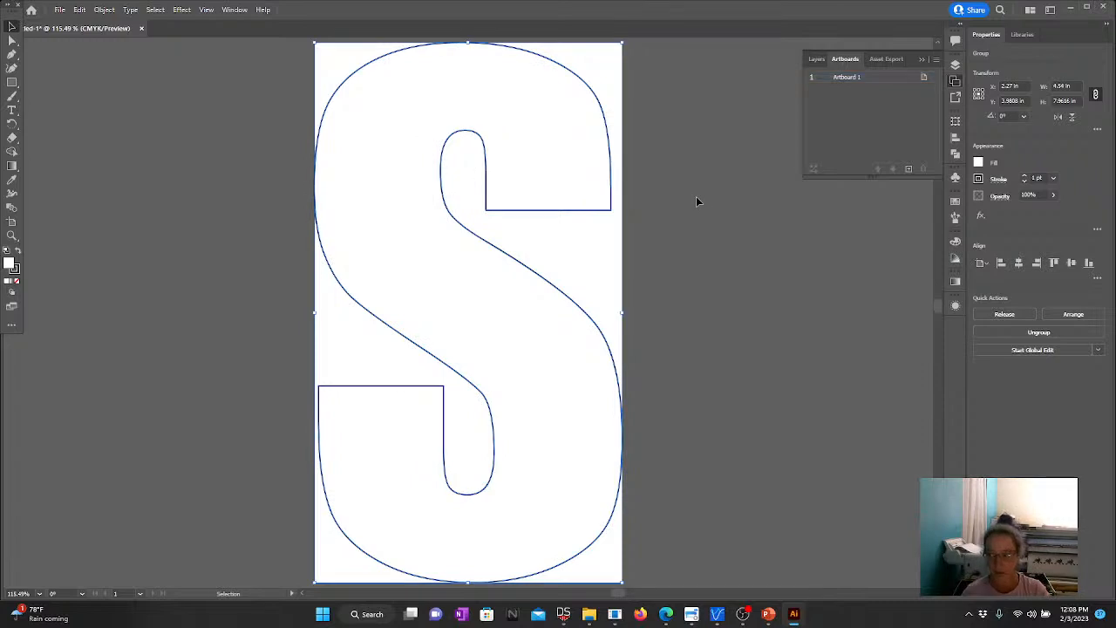
- Switch to DesignShop, create a new project and paste the copied S outline into it
{"action": "left_click", "coordinate": [654, 287]}
{"action": "left_click", "coordinate": [553, 211]}
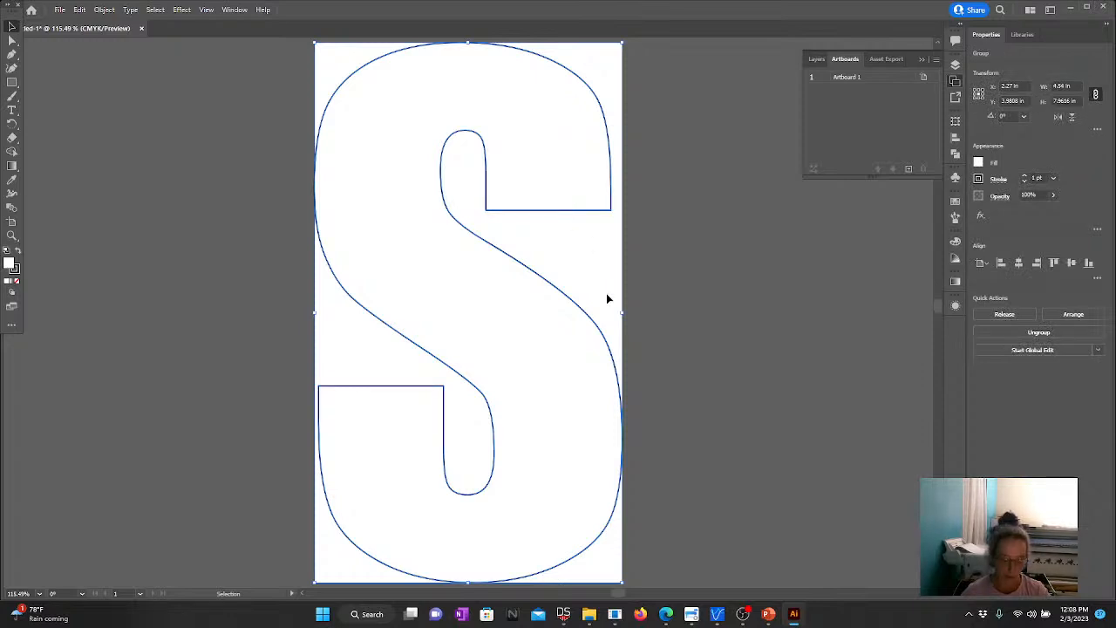
{"action": "key", "text": "a"}
{"action": "left_click", "coordinate": [685, 545]}
{"action": "left_click", "coordinate": [563, 613]}
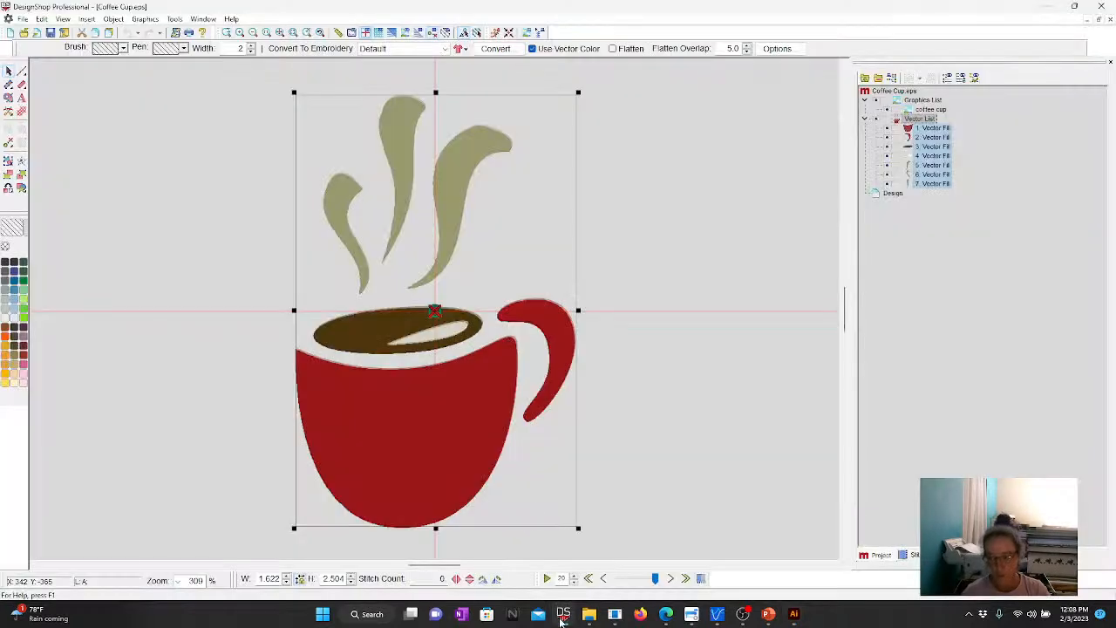
{"action": "left_click", "coordinate": [10, 33]}
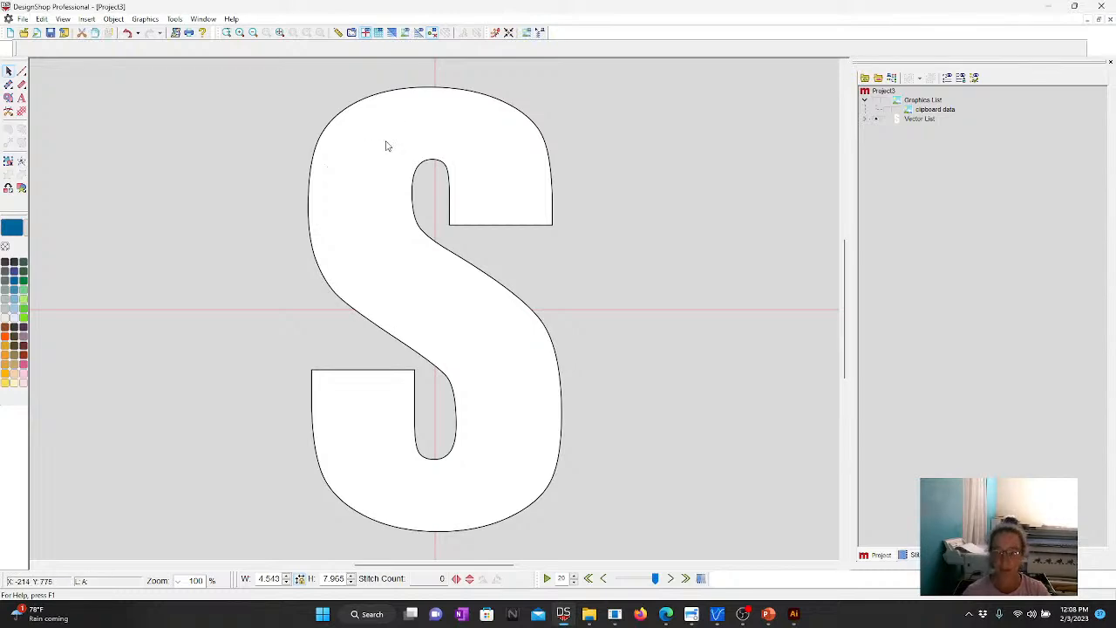
- Add a Walk Normal Stitch element from the S vector fill while keeping the original vector
{"action": "left_click", "coordinate": [411, 96]}
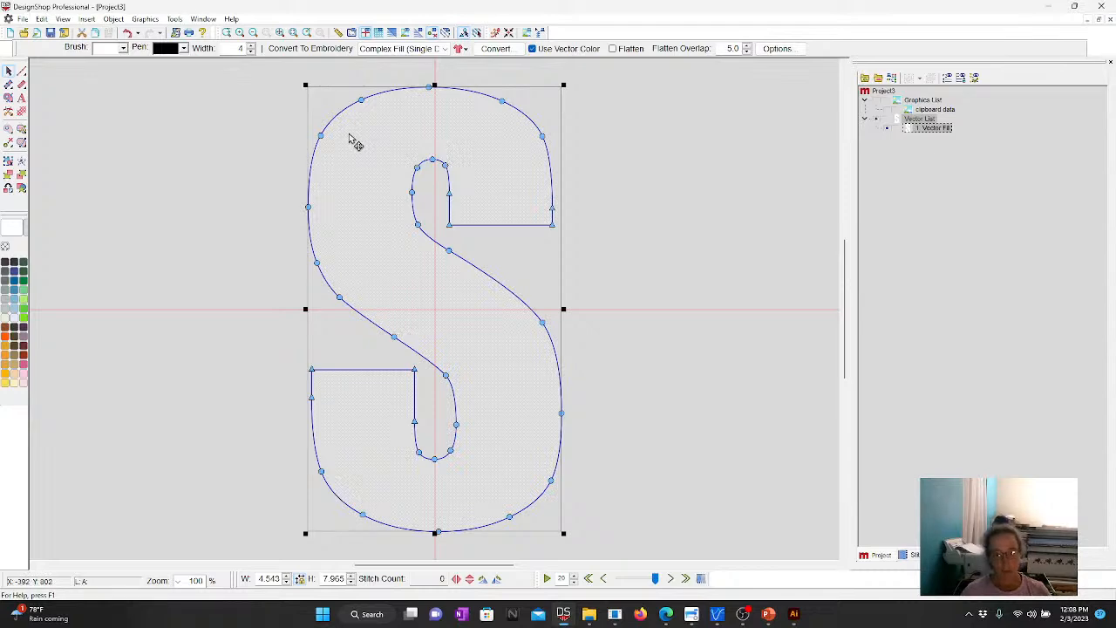
{"action": "left_click", "coordinate": [9, 189]}
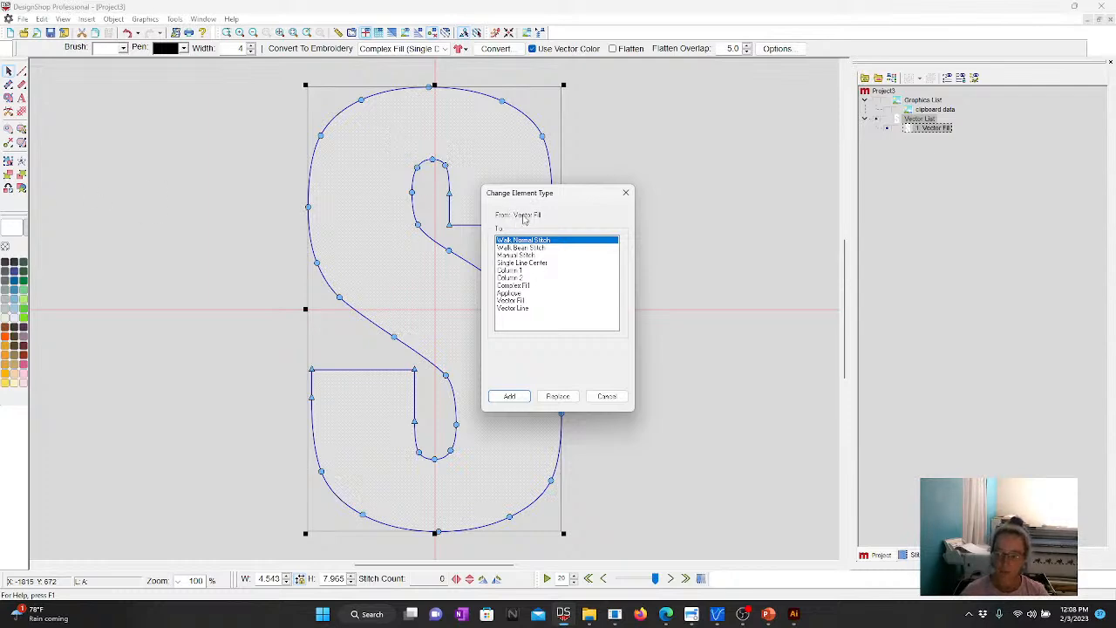
{"action": "left_click", "coordinate": [509, 396]}
- Hide the Vector List so only the walk stitch outline of the S is displayed
{"action": "left_click", "coordinate": [935, 157]}
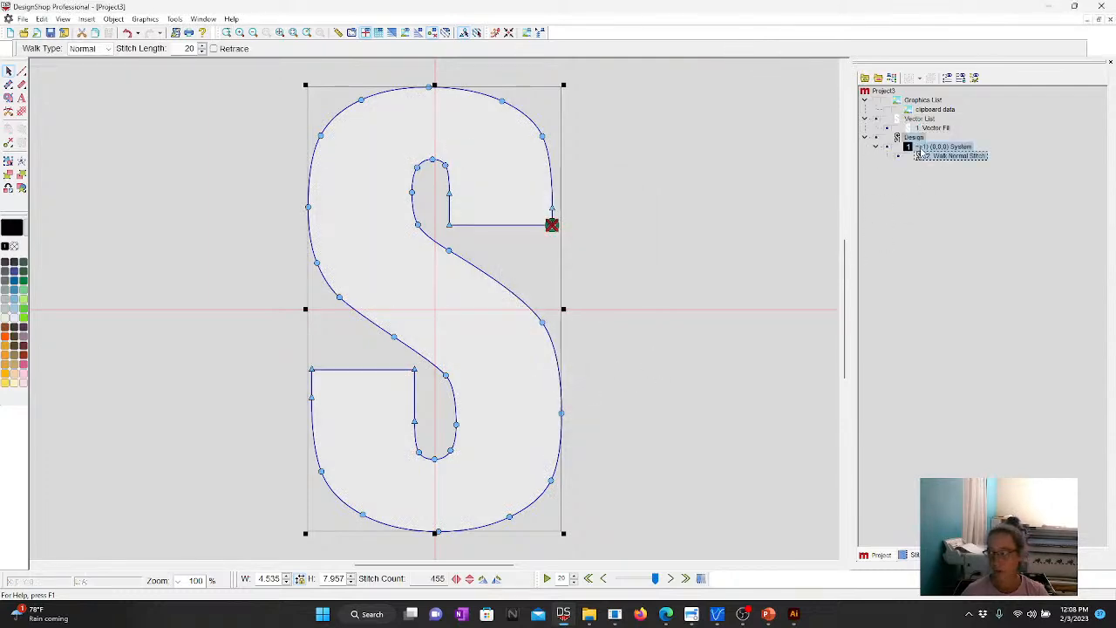
{"action": "left_click", "coordinate": [876, 120]}
{"action": "left_click", "coordinate": [744, 225]}
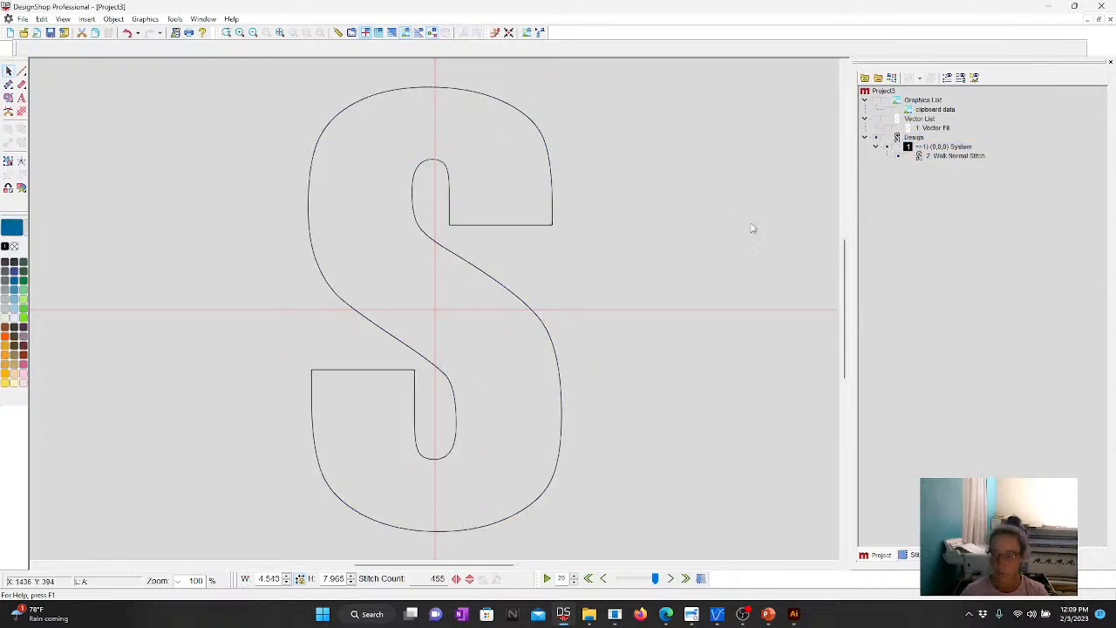
- Paste a bright fluorescent green copy of the walk normal stitch and set its walk type to Bean
{"action": "left_click", "coordinate": [477, 229]}
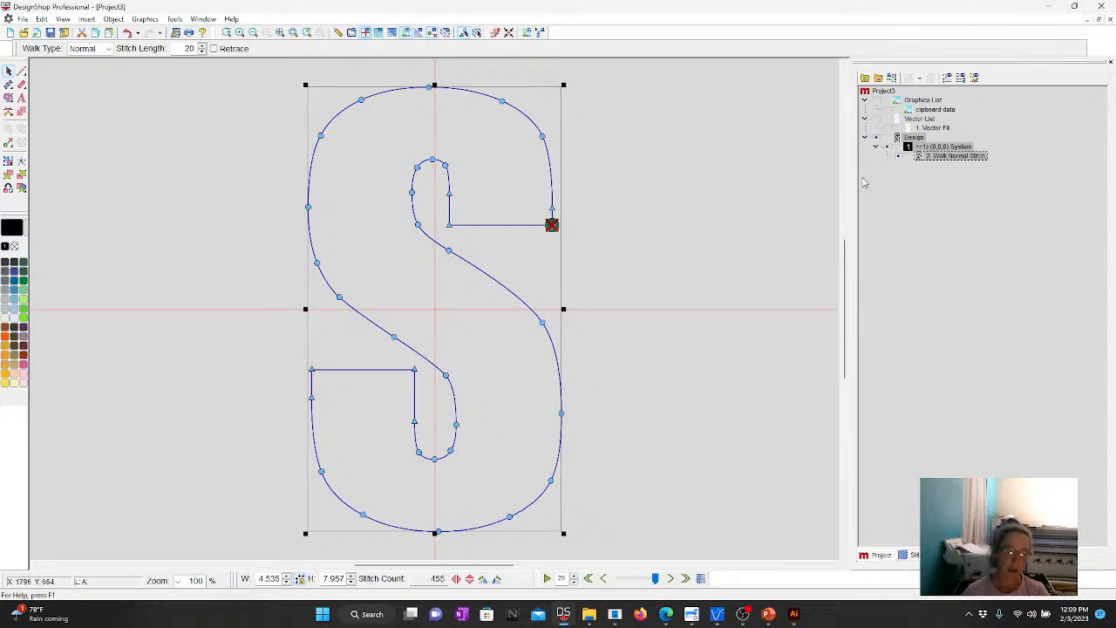
{"action": "key", "text": "ctrl+v"}
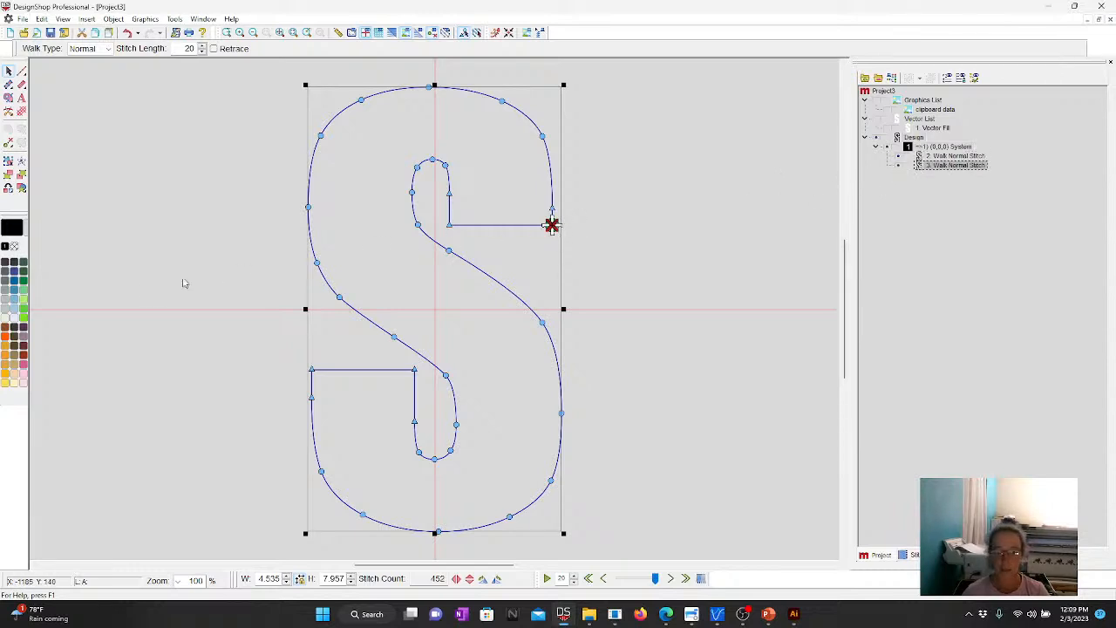
{"action": "left_click", "coordinate": [25, 314]}
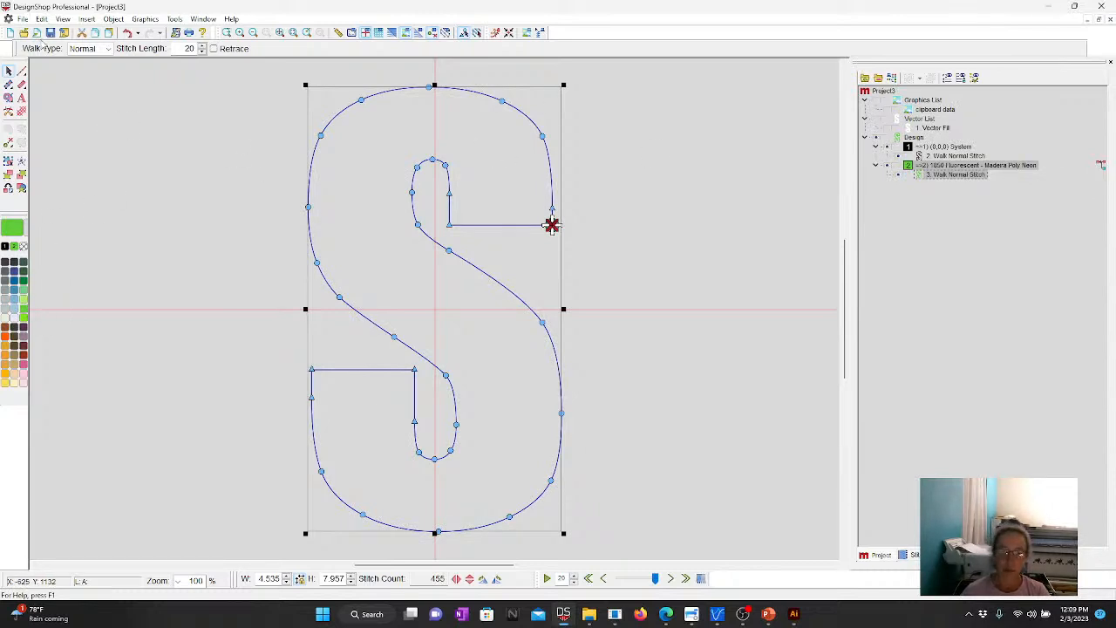
{"action": "left_click", "coordinate": [81, 49]}
{"action": "left_click", "coordinate": [82, 78]}
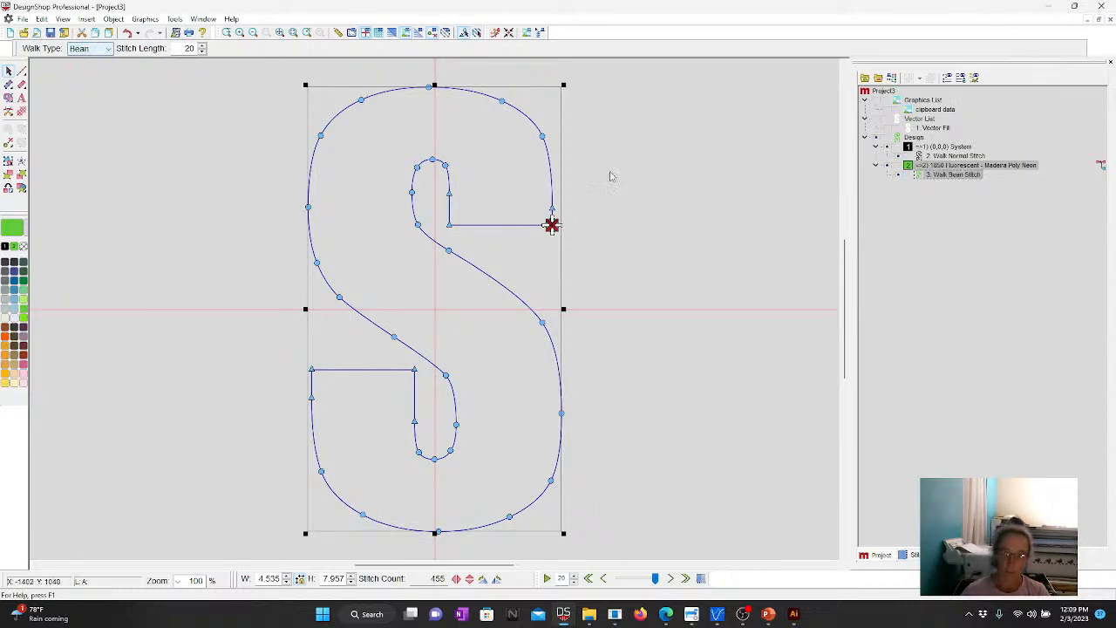
- Paste a copy of the bean stitch outline and recolour it to the dark 1970 Green Petal thread
{"action": "left_click", "coordinate": [944, 158]}
{"action": "left_click", "coordinate": [949, 175]}
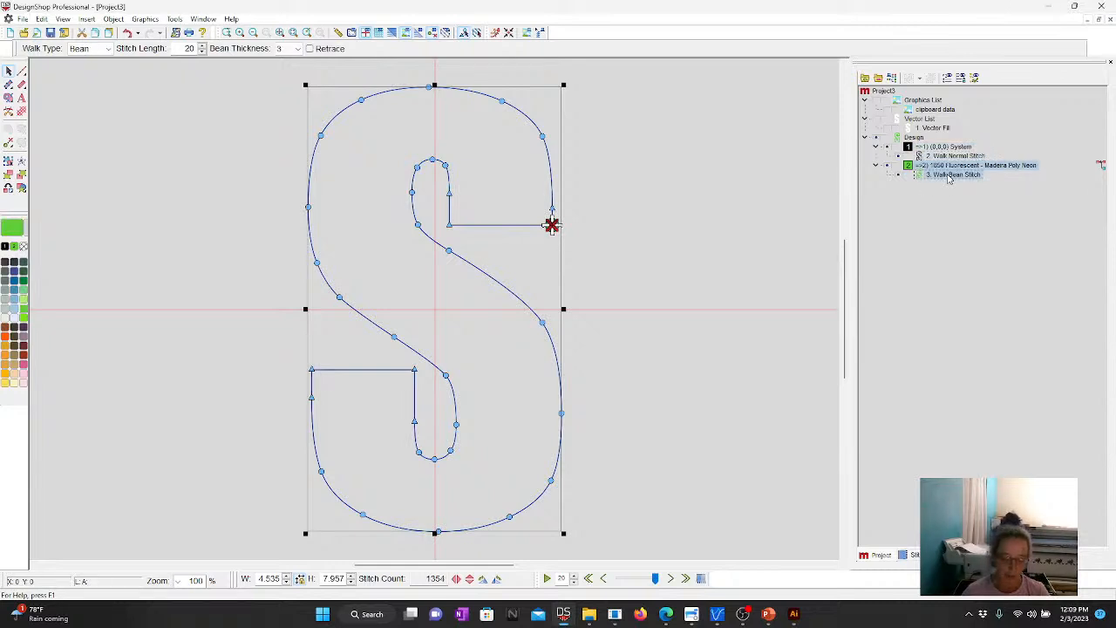
{"action": "key", "text": "ctrl+v"}
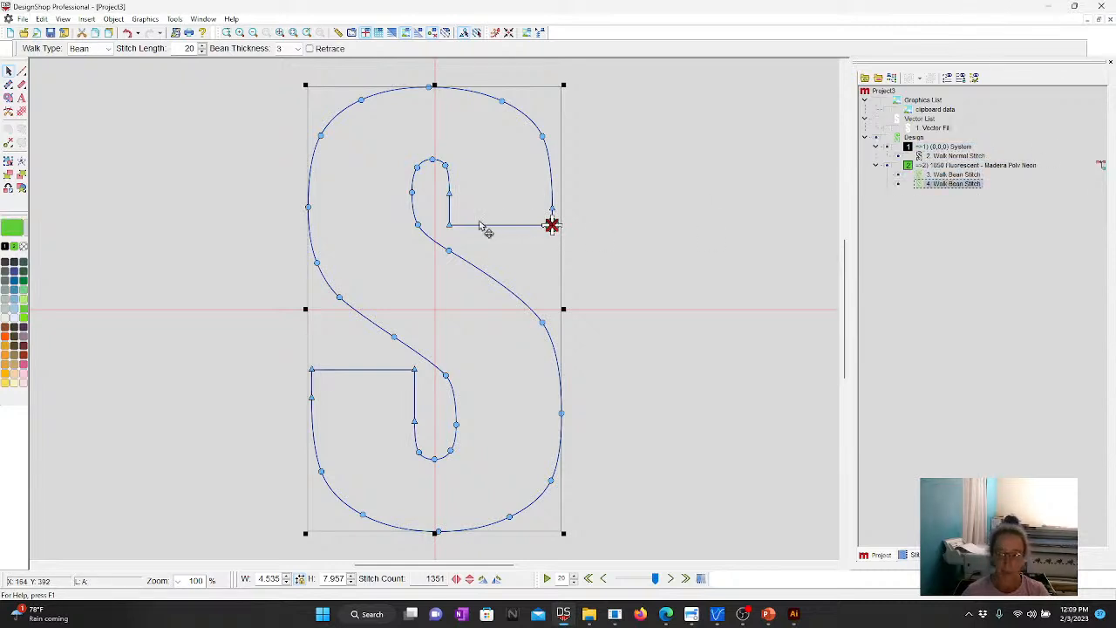
{"action": "left_click", "coordinate": [24, 278]}
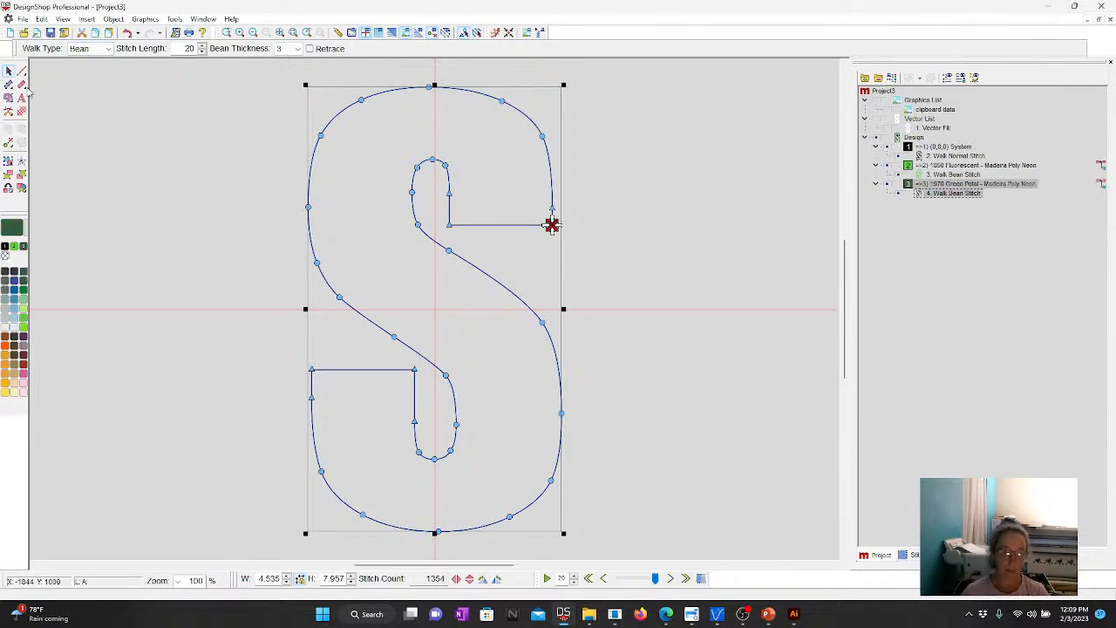
- Replace the dark green bean stitch outline with a Single Line Center element
{"action": "left_click", "coordinate": [7, 188]}
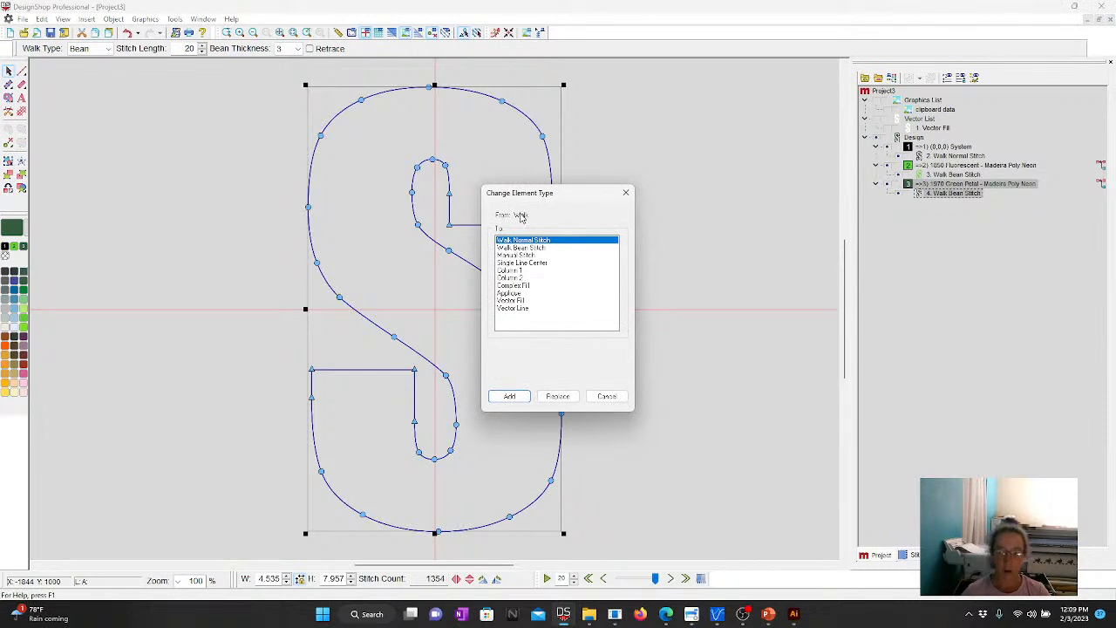
{"action": "left_click", "coordinate": [538, 271]}
{"action": "left_click", "coordinate": [533, 262]}
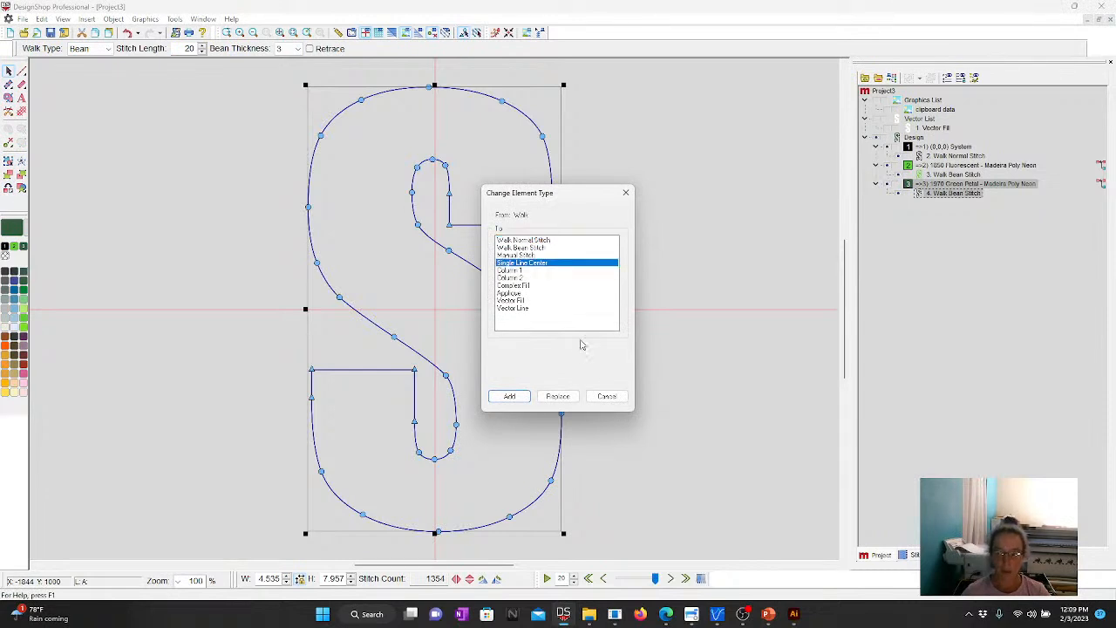
{"action": "left_click", "coordinate": [557, 398]}
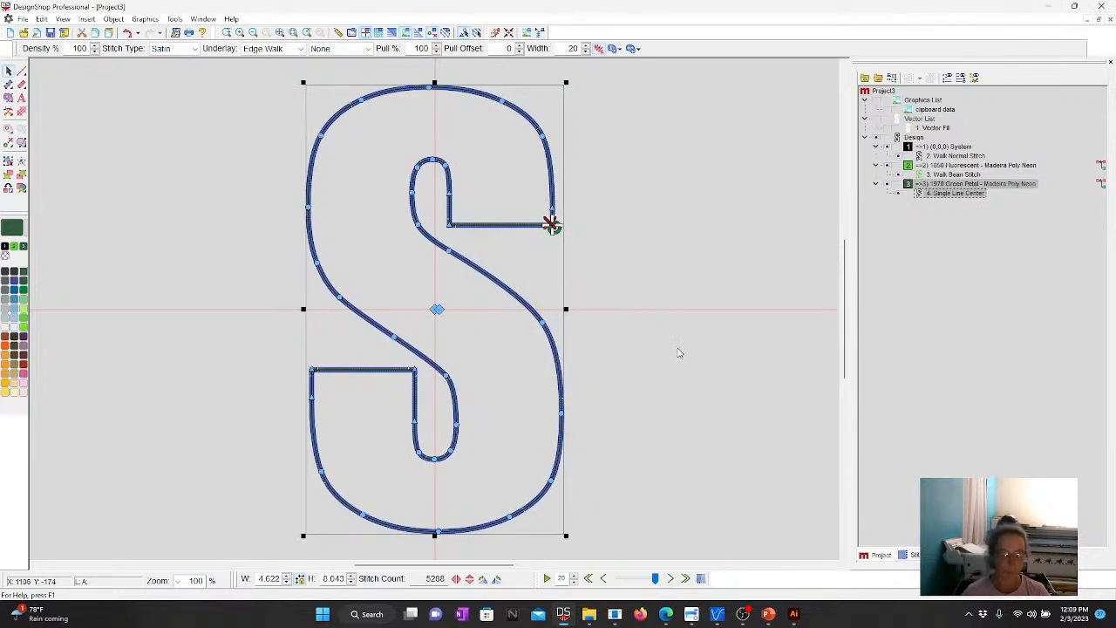
{"action": "left_click", "coordinate": [679, 352]}
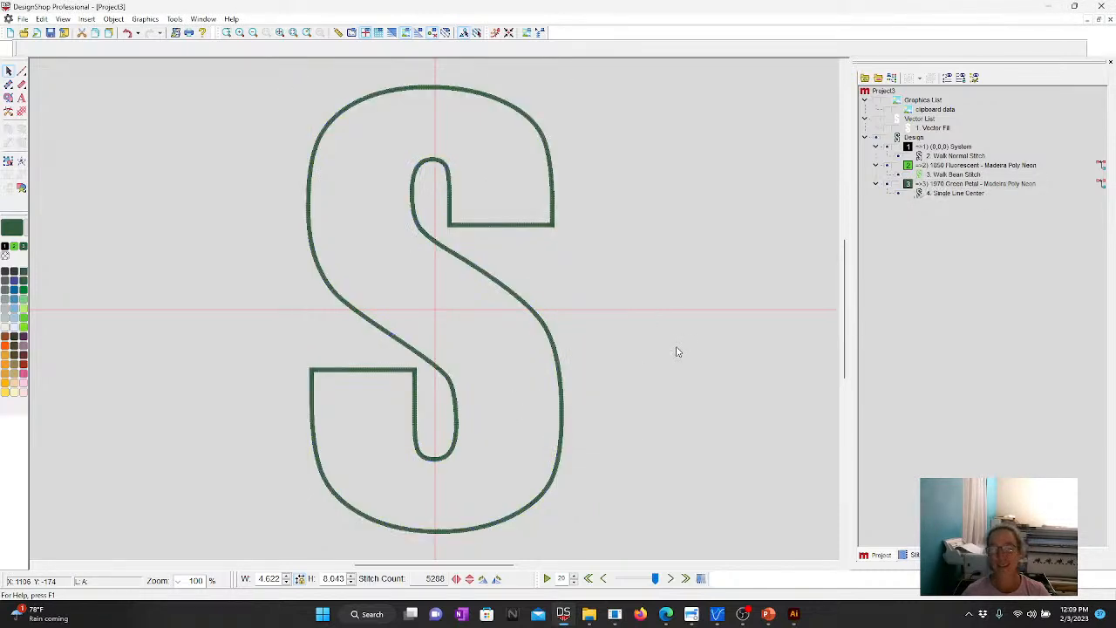
- Set the stitch type of the dark green Single Line Center element to Tackle
{"action": "left_click", "coordinate": [954, 192]}
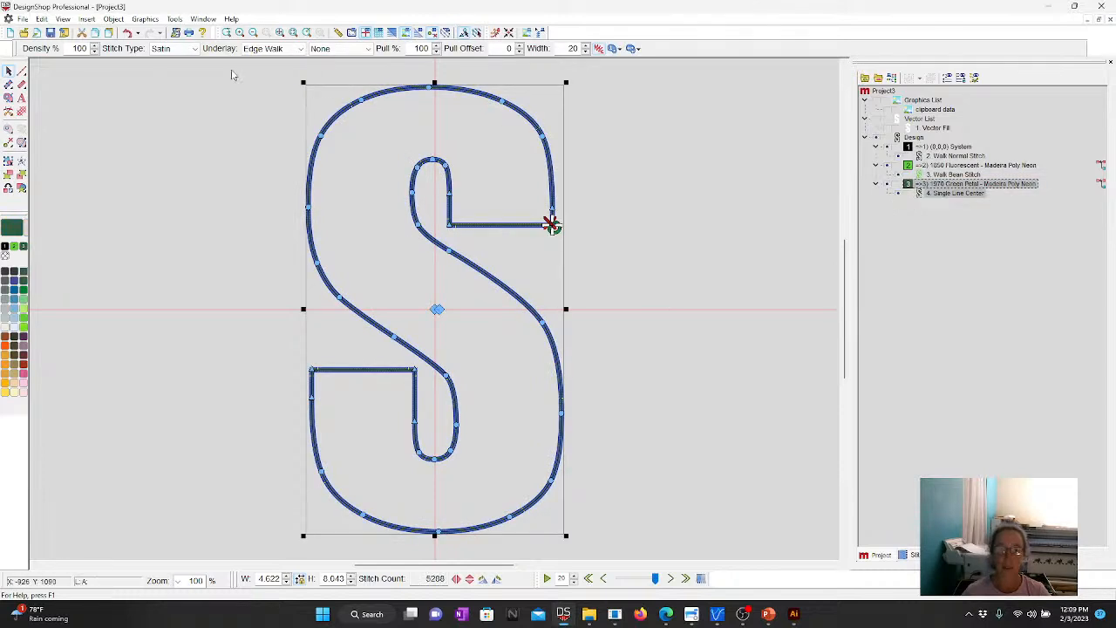
{"action": "left_click", "coordinate": [175, 48]}
{"action": "left_click", "coordinate": [165, 79]}
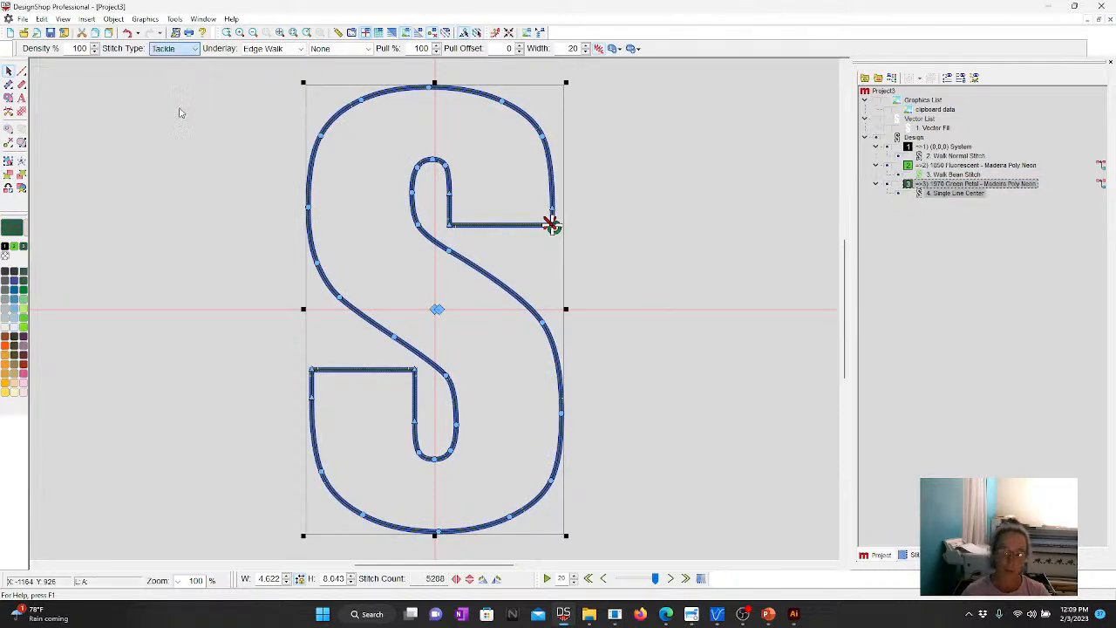
{"action": "left_click", "coordinate": [702, 256]}
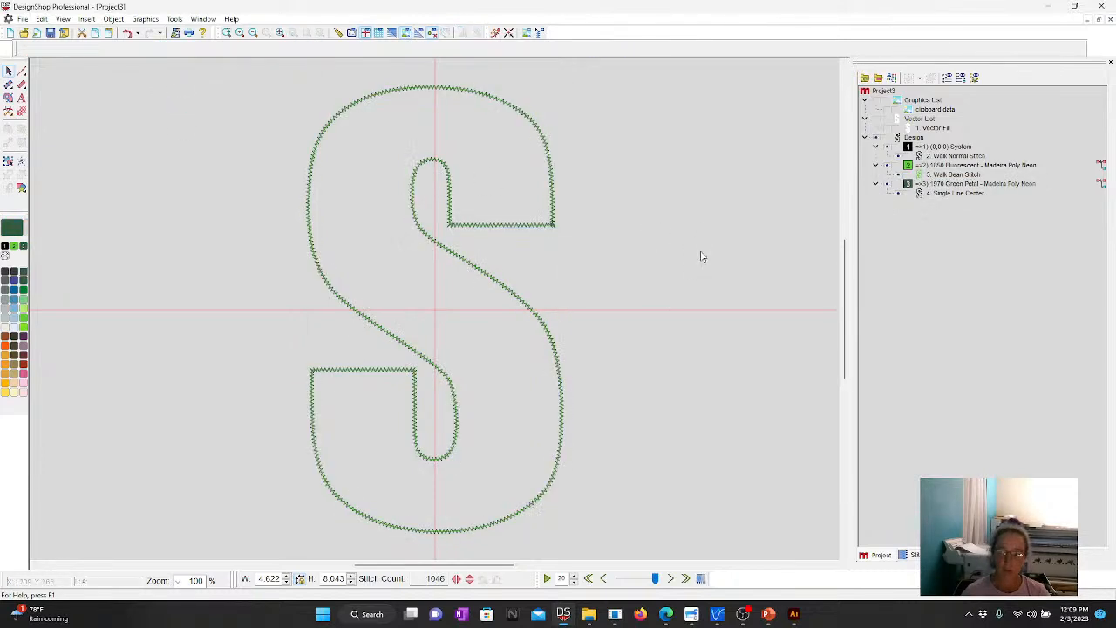
- Widen the dark green tackle stitch outline of the S to a width of 30
{"action": "left_click", "coordinate": [521, 228]}
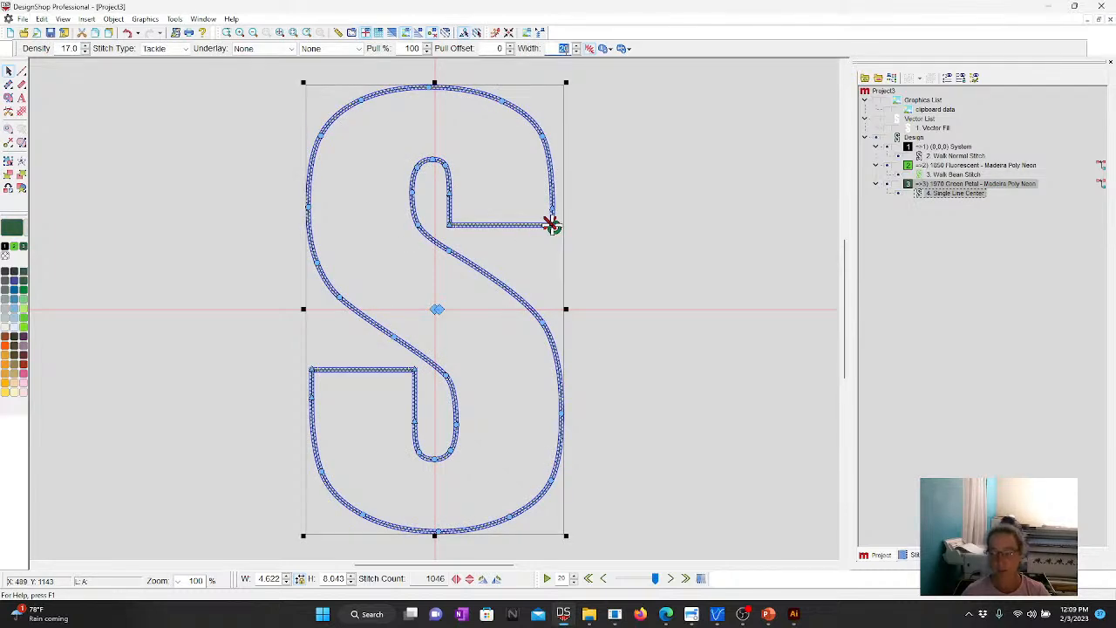
{"action": "left_click", "coordinate": [576, 45]}
{"action": "left_click", "coordinate": [577, 45]}
{"action": "left_click", "coordinate": [577, 46]}
{"action": "left_click", "coordinate": [643, 193]}
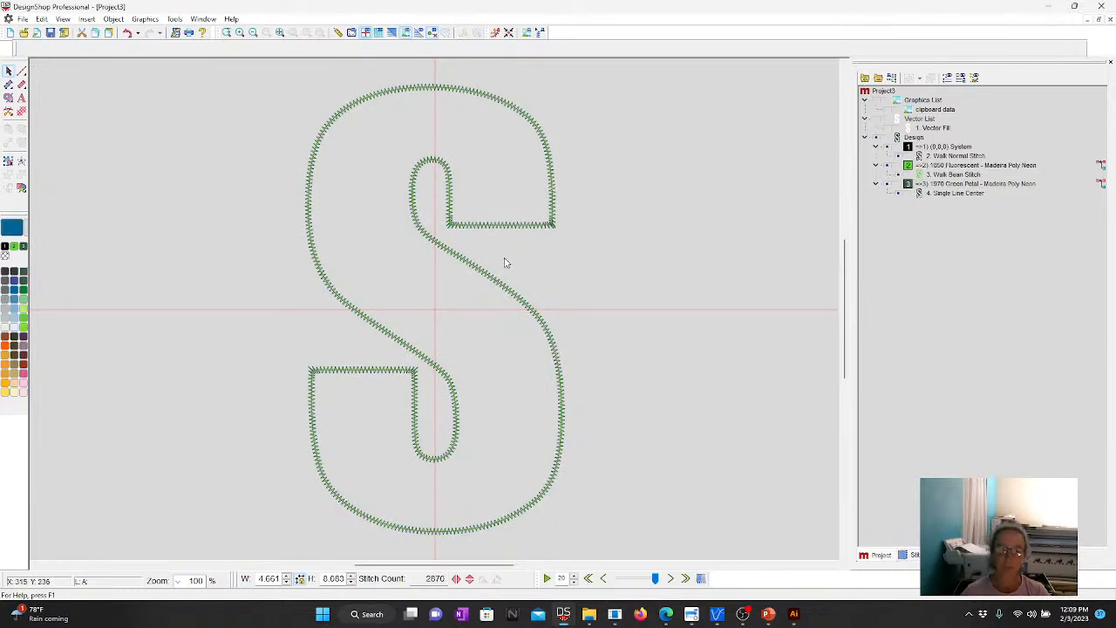
- Paste a copy of the tackle outline in orange 1978 Fluorescent thread and set its stitch type to Satin
{"action": "left_click", "coordinate": [973, 194]}
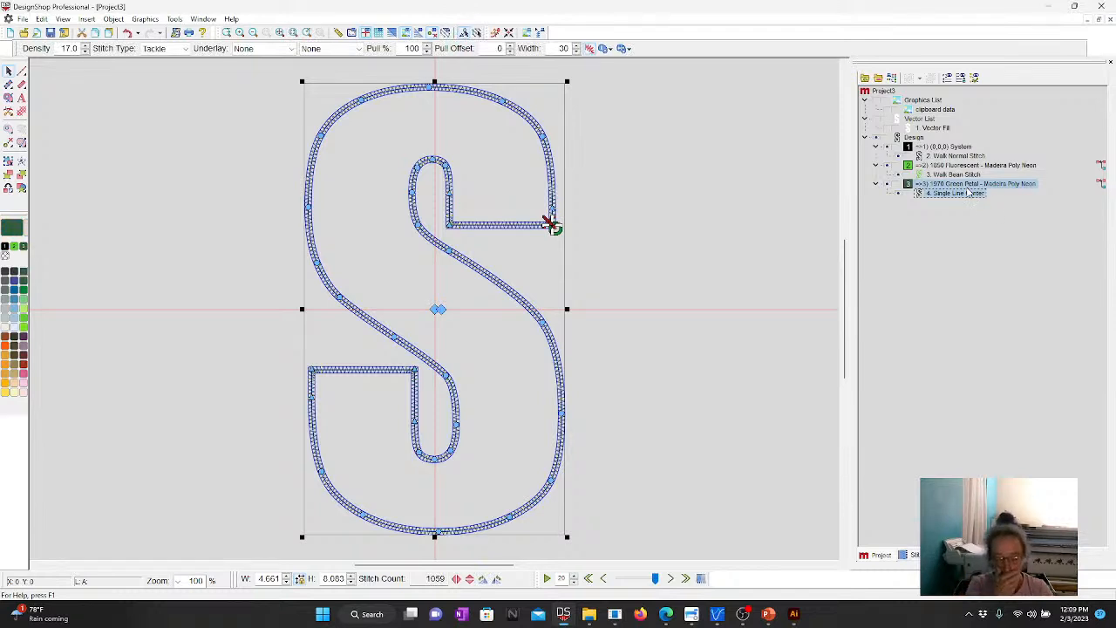
{"action": "key", "text": "ctrl+v"}
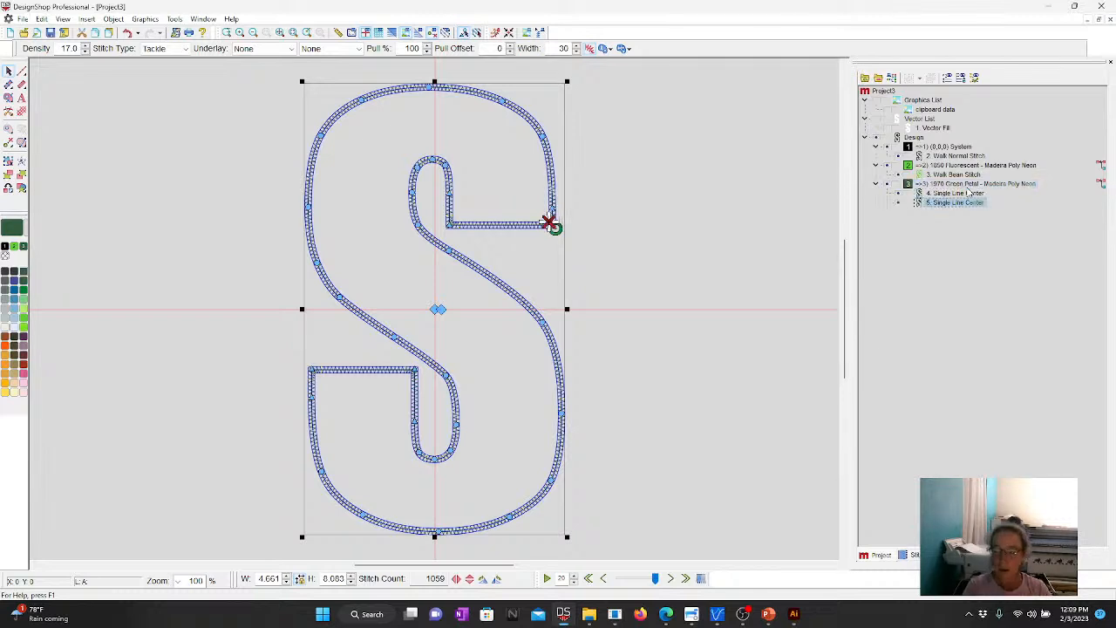
{"action": "left_click", "coordinate": [7, 347]}
{"action": "left_click", "coordinate": [161, 49]}
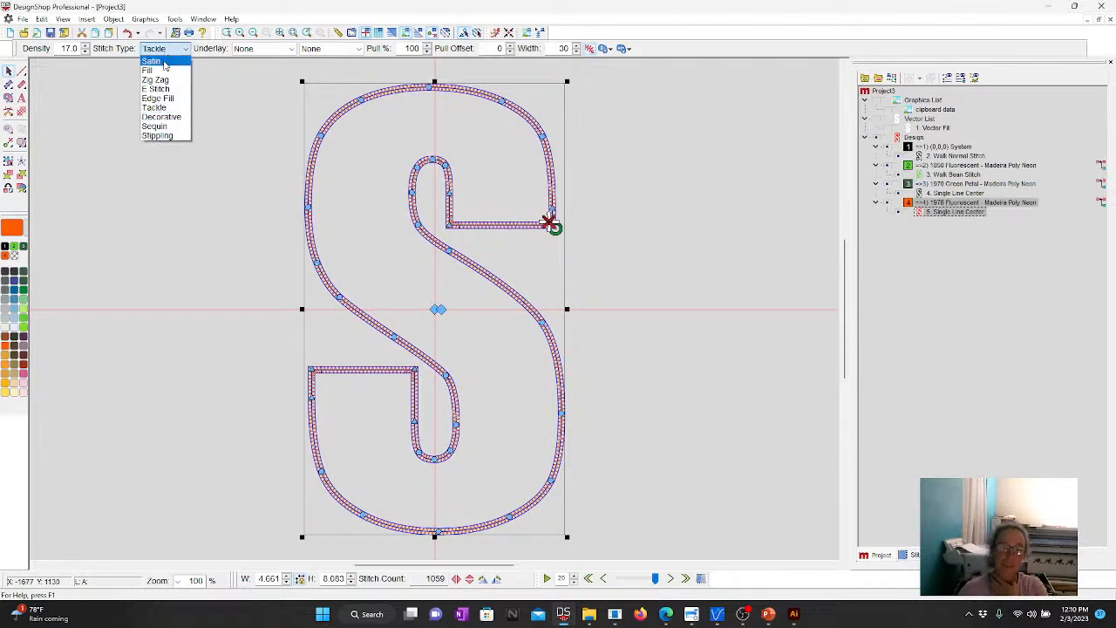
{"action": "left_click", "coordinate": [159, 62]}
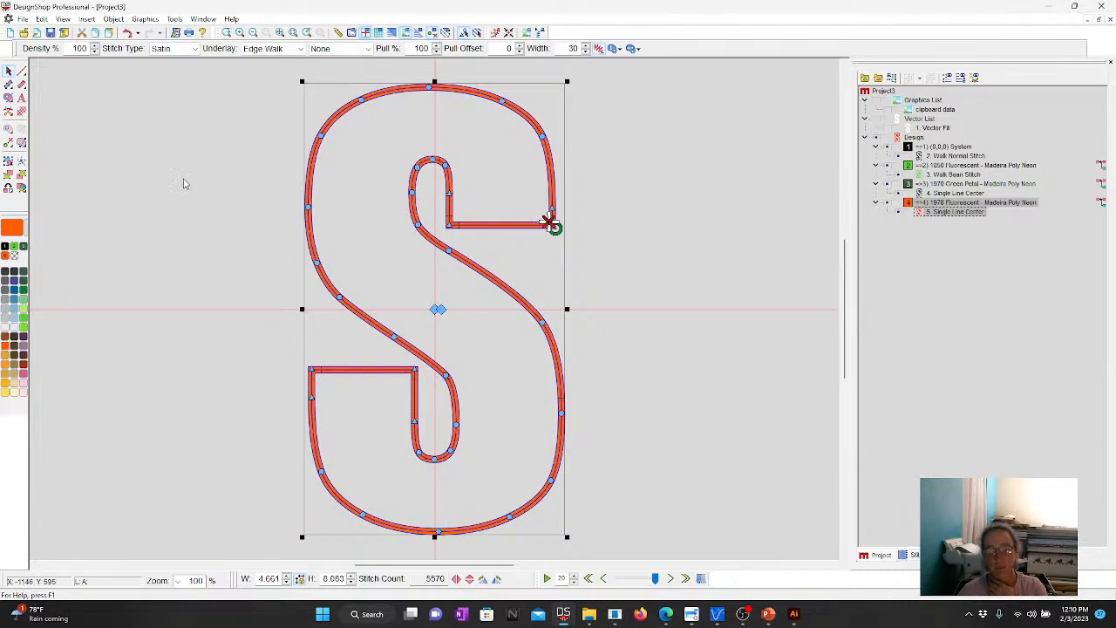
- Set the width of the orange satin outline to 40
{"action": "double_click", "coordinate": [576, 49]}
{"action": "type", "text": "40"}
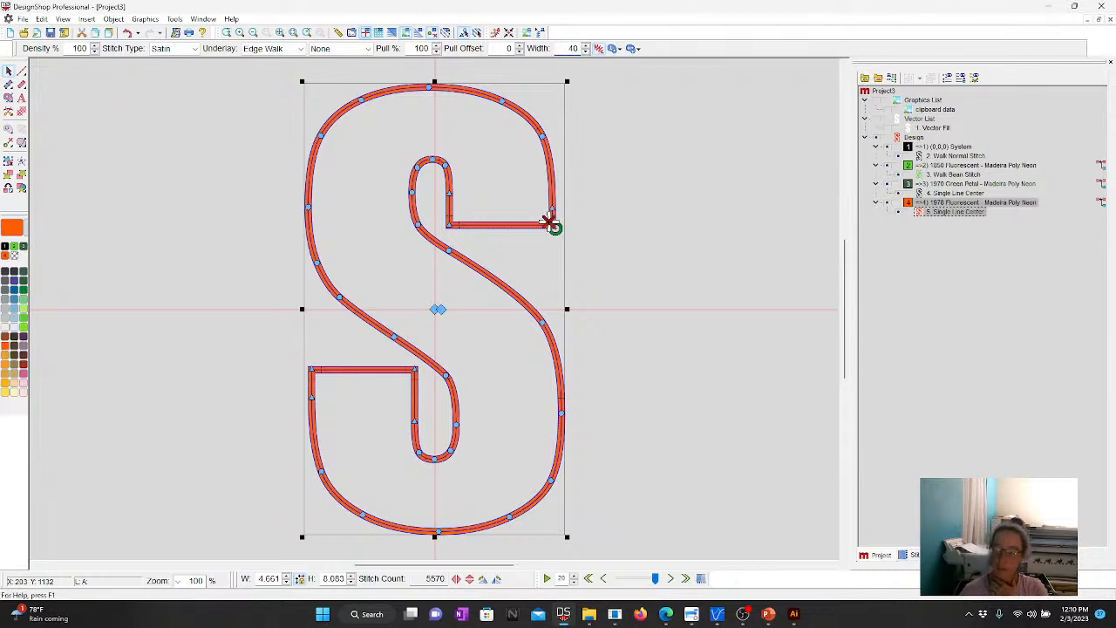
{"action": "key", "text": "Return"}
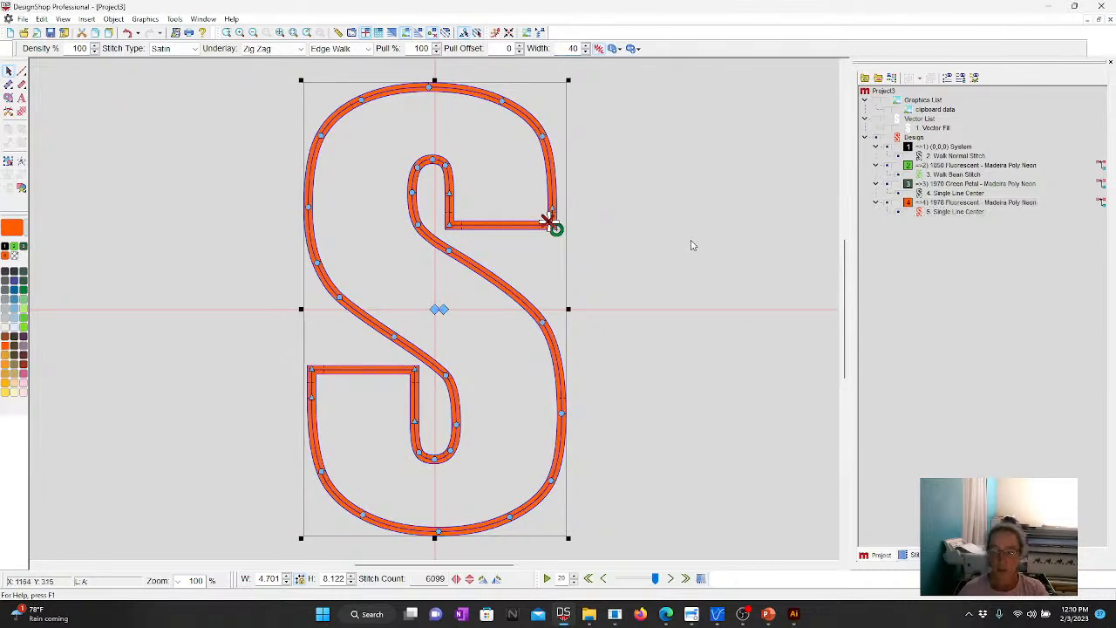
{"action": "left_click", "coordinate": [691, 240]}
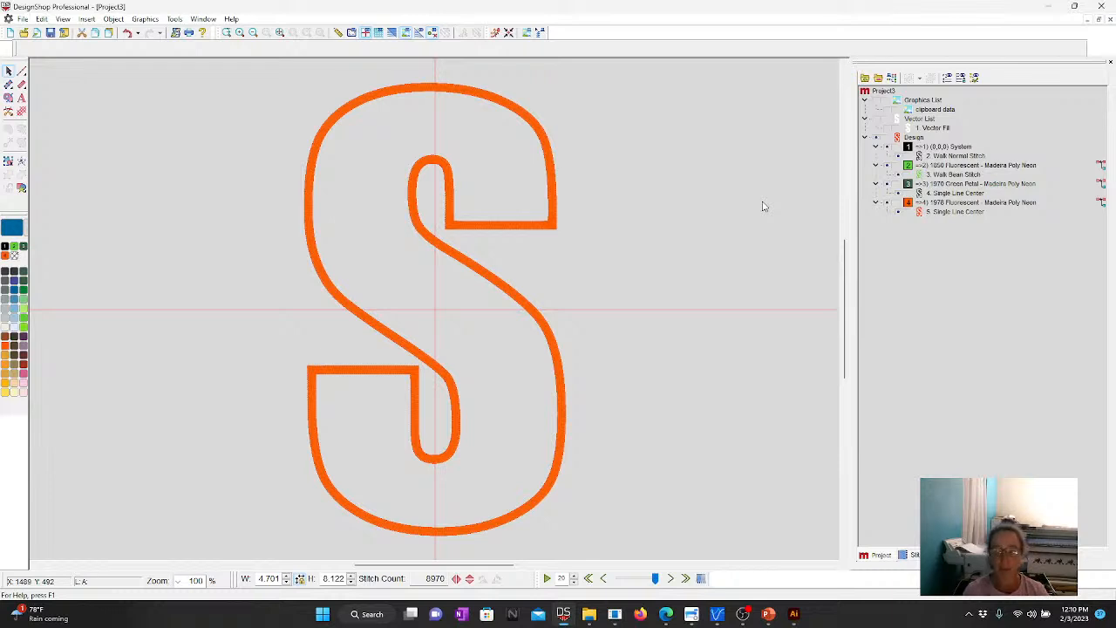
- Delete the bright green Walk Bean Stitch element from the design
{"action": "left_click", "coordinate": [930, 156]}
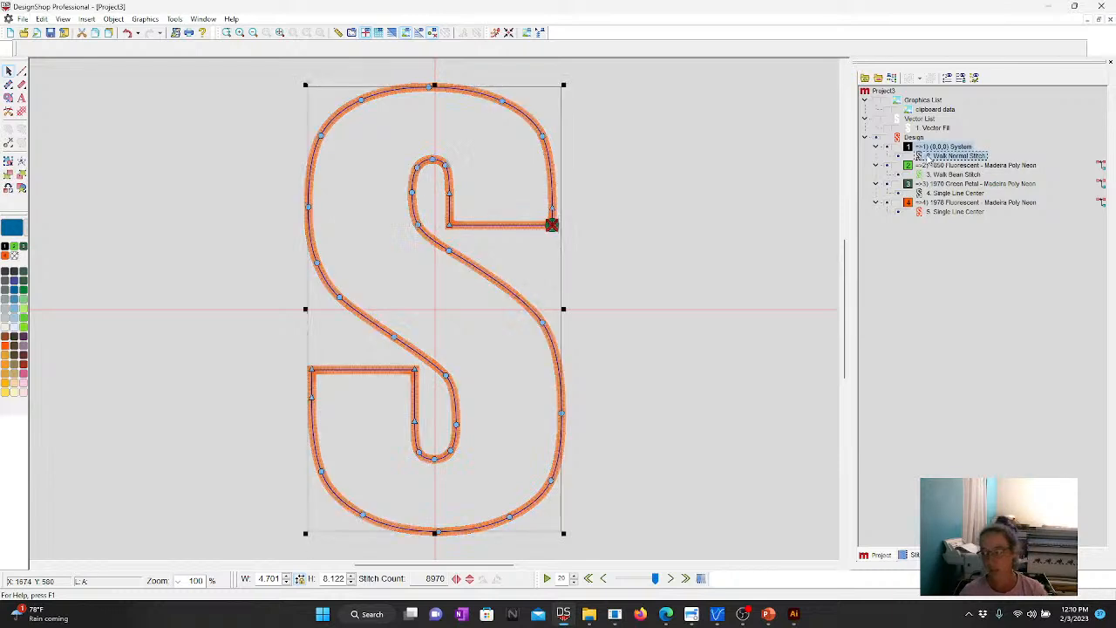
{"action": "left_click", "coordinate": [935, 174]}
{"action": "left_click", "coordinate": [938, 212]}
{"action": "left_click", "coordinate": [935, 175]}
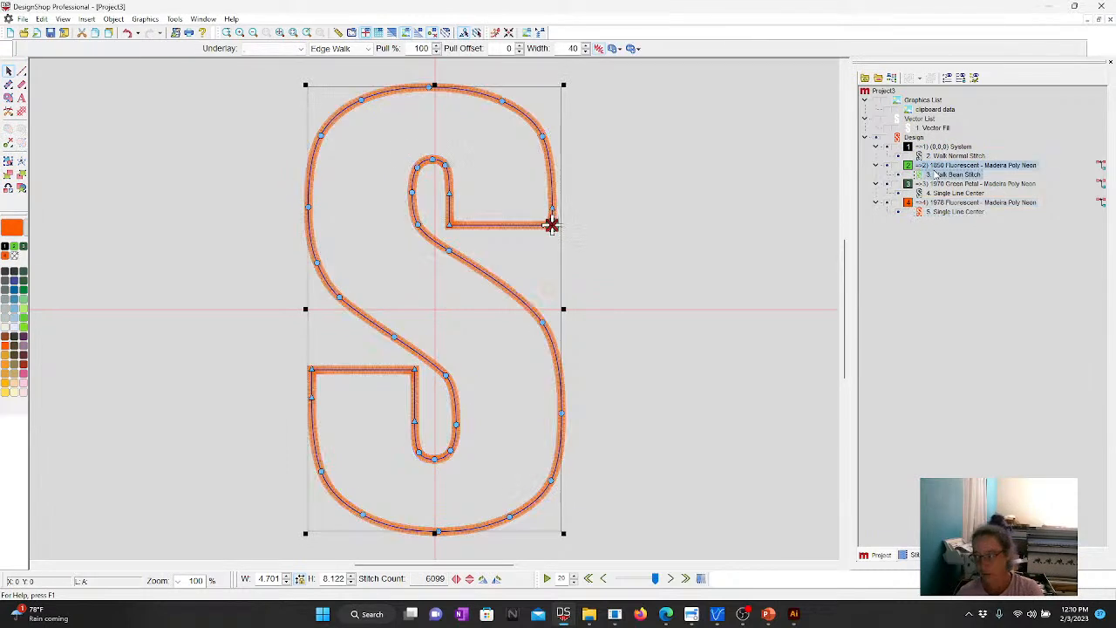
{"action": "key", "text": "Delete"}
- Go through the remaining walk, tackle and satin elements in stitching order to examine their settings
{"action": "left_click", "coordinate": [936, 158]}
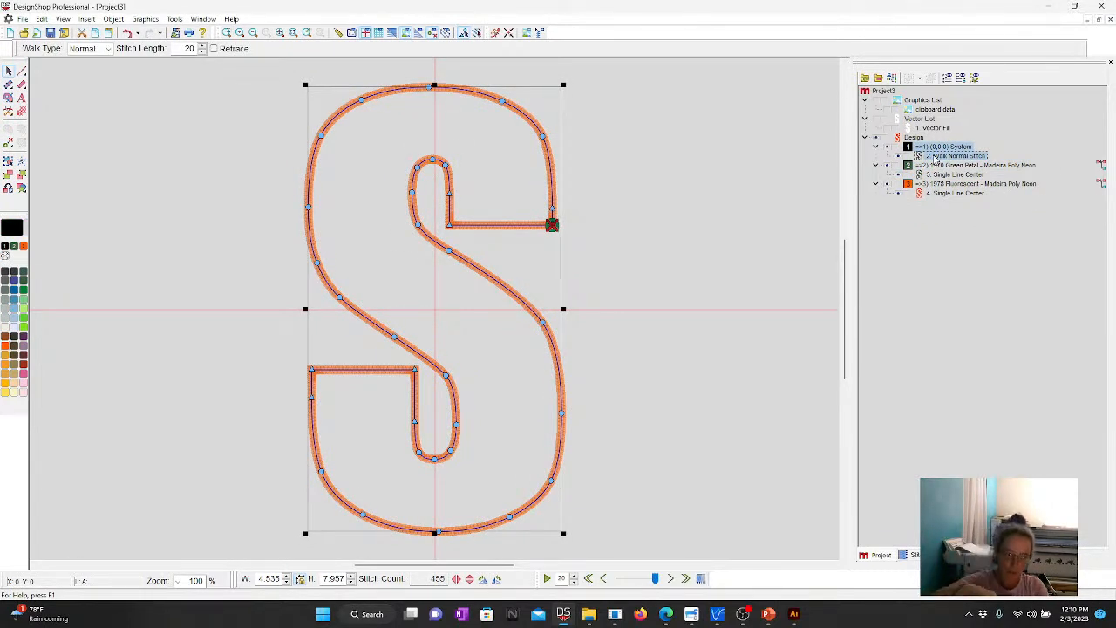
{"action": "left_click", "coordinate": [949, 174]}
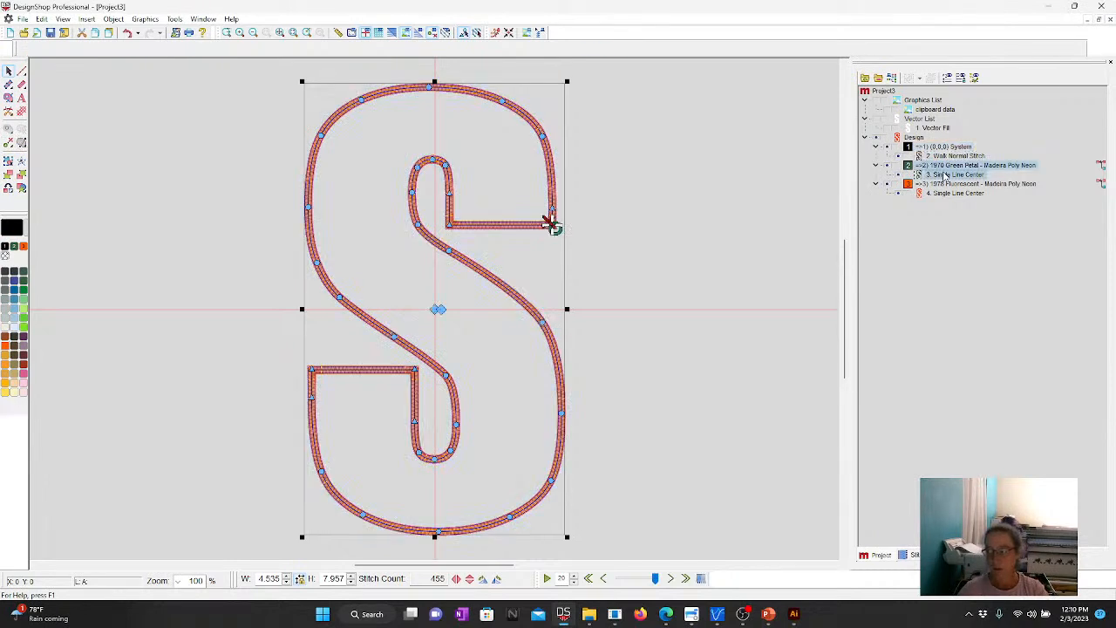
{"action": "left_click", "coordinate": [938, 194]}
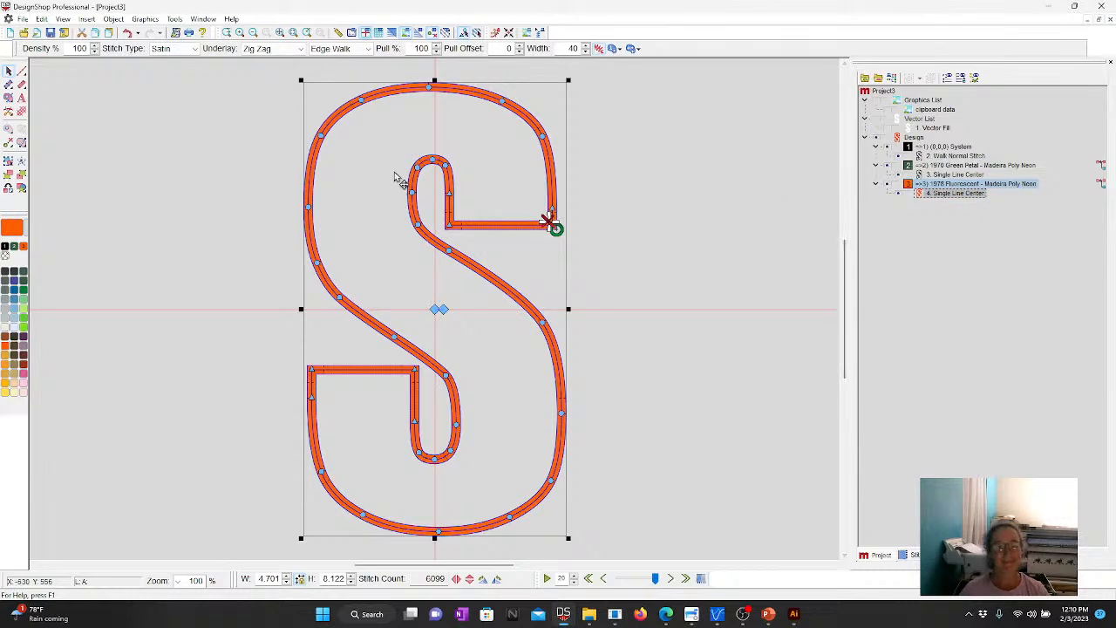
- Delete all stitch elements under Design from Project3, including the walk, tackle and satin outlines
{"action": "left_click", "coordinate": [622, 237]}
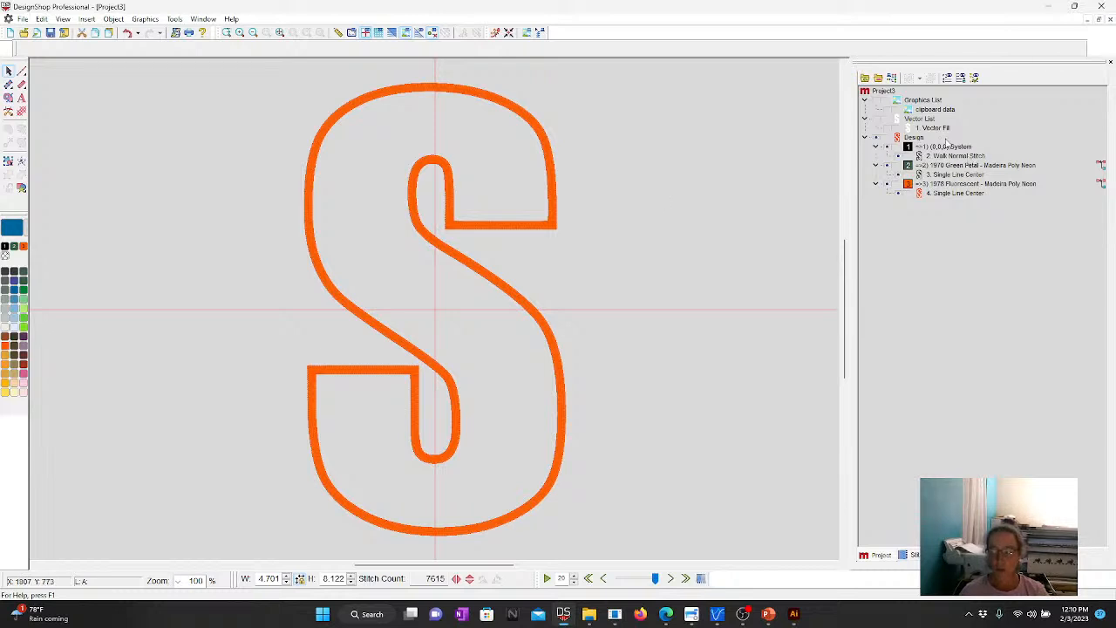
{"action": "left_click", "coordinate": [911, 138]}
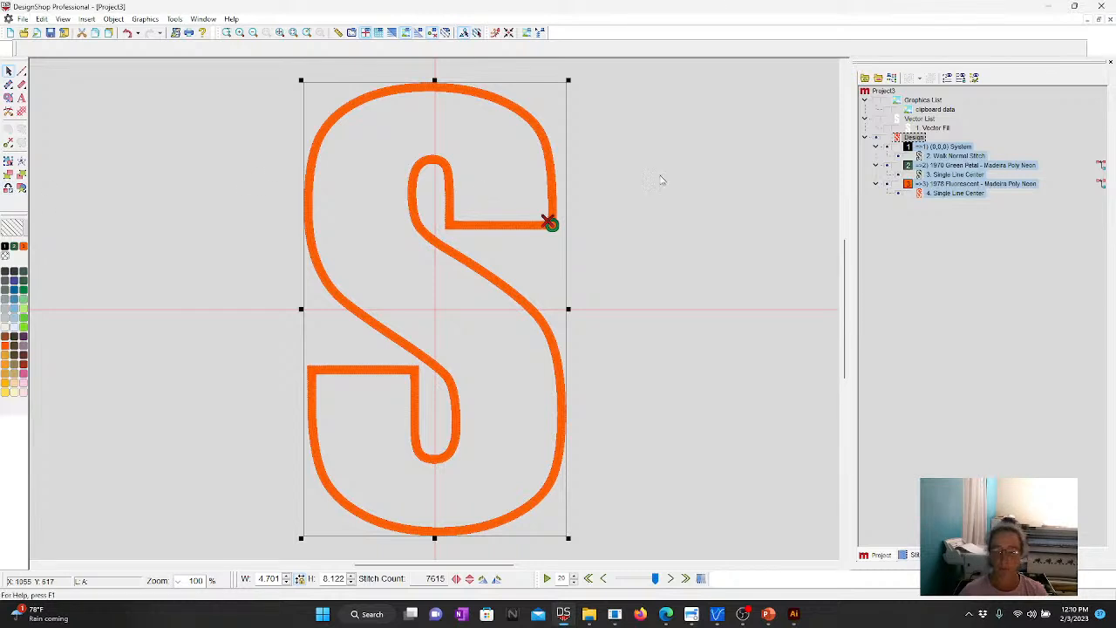
{"action": "key", "text": "Delete"}
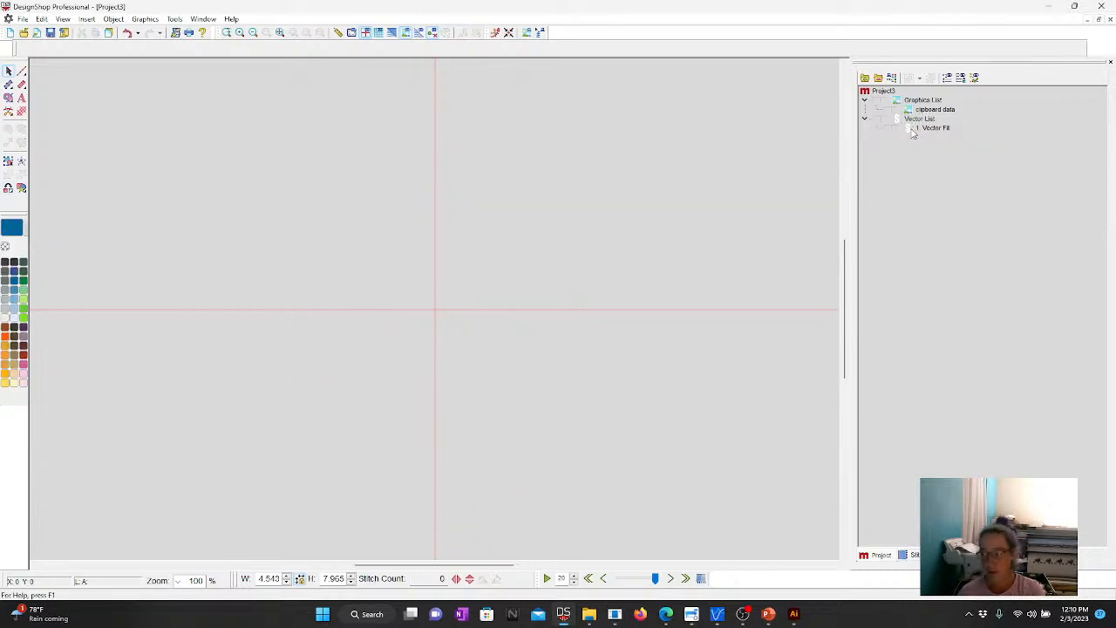
- Create a single black Walk Normal Stitch outline from the S vector fill
{"action": "left_click", "coordinate": [915, 128]}
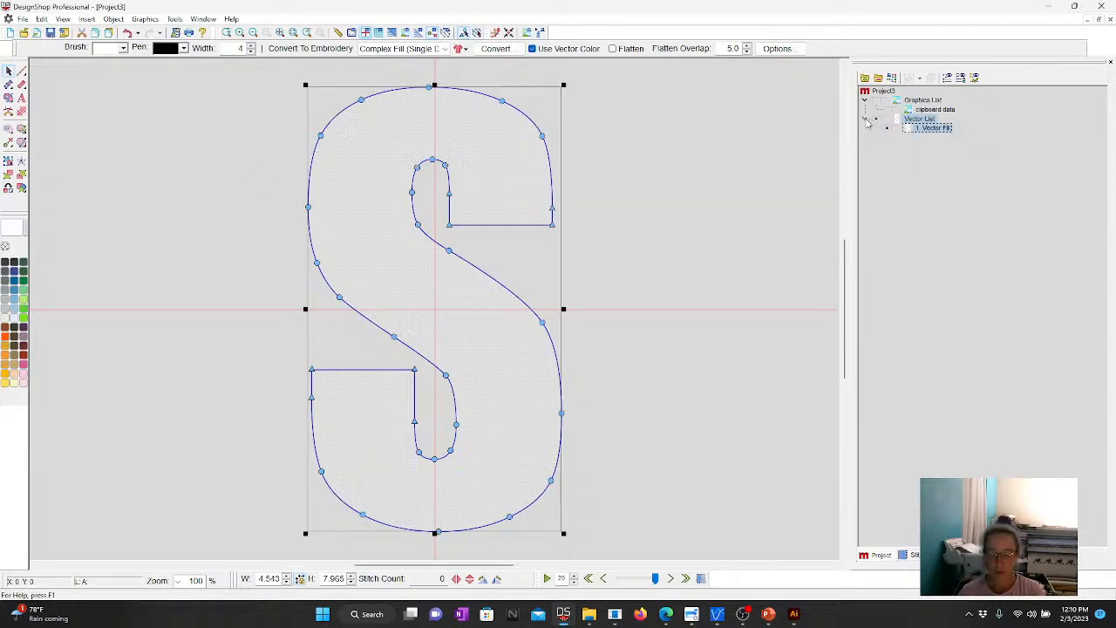
{"action": "left_click", "coordinate": [717, 234]}
{"action": "left_click", "coordinate": [471, 163]}
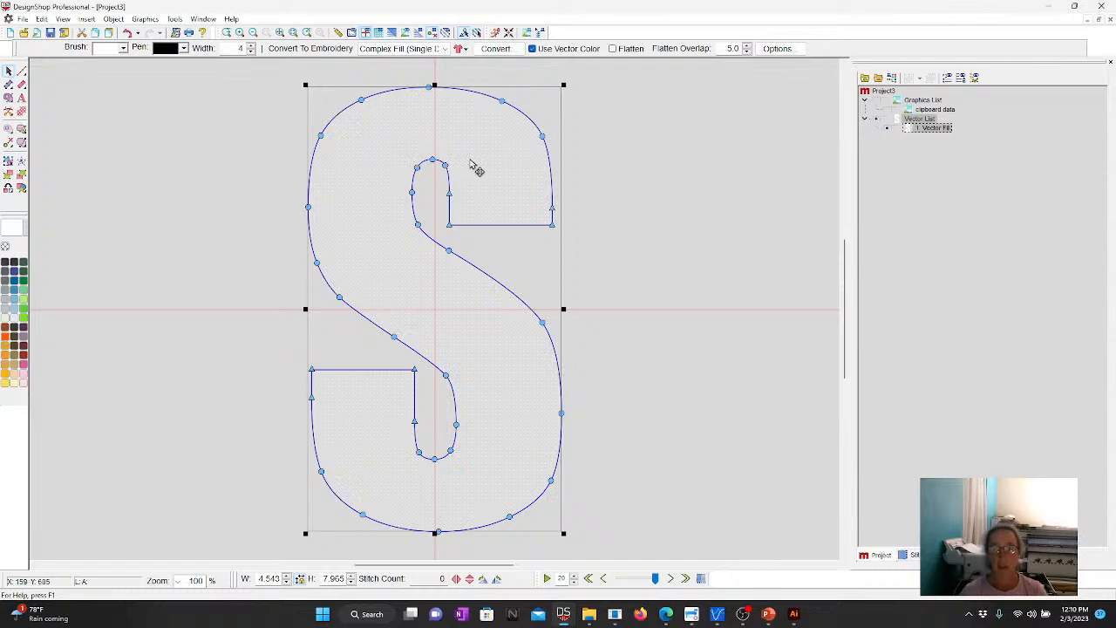
{"action": "left_click", "coordinate": [21, 74]}
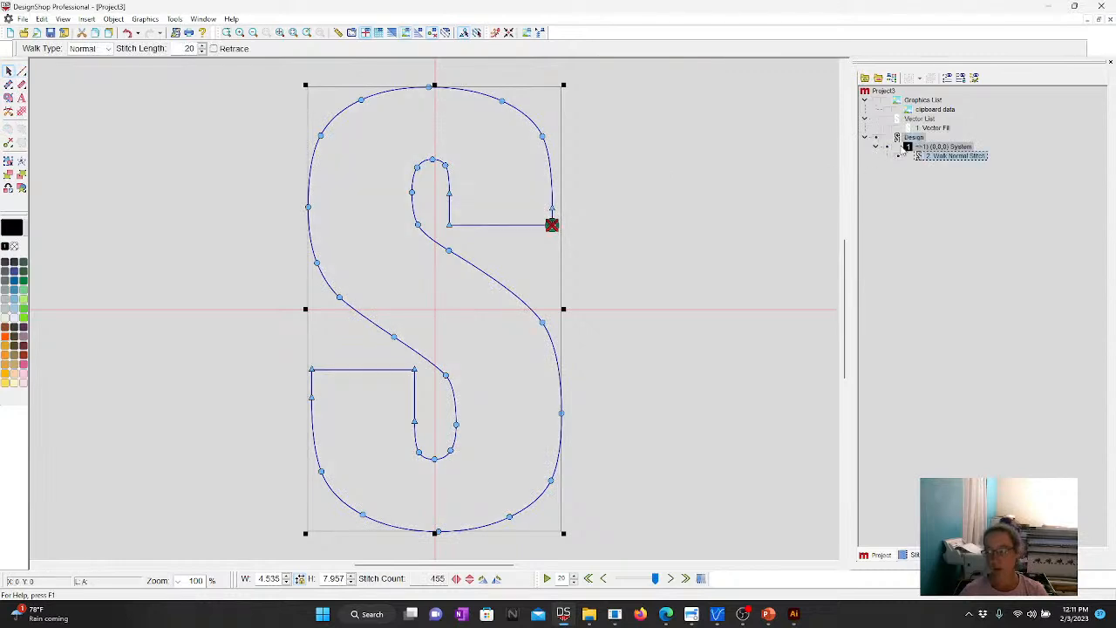
{"action": "left_click", "coordinate": [665, 206]}
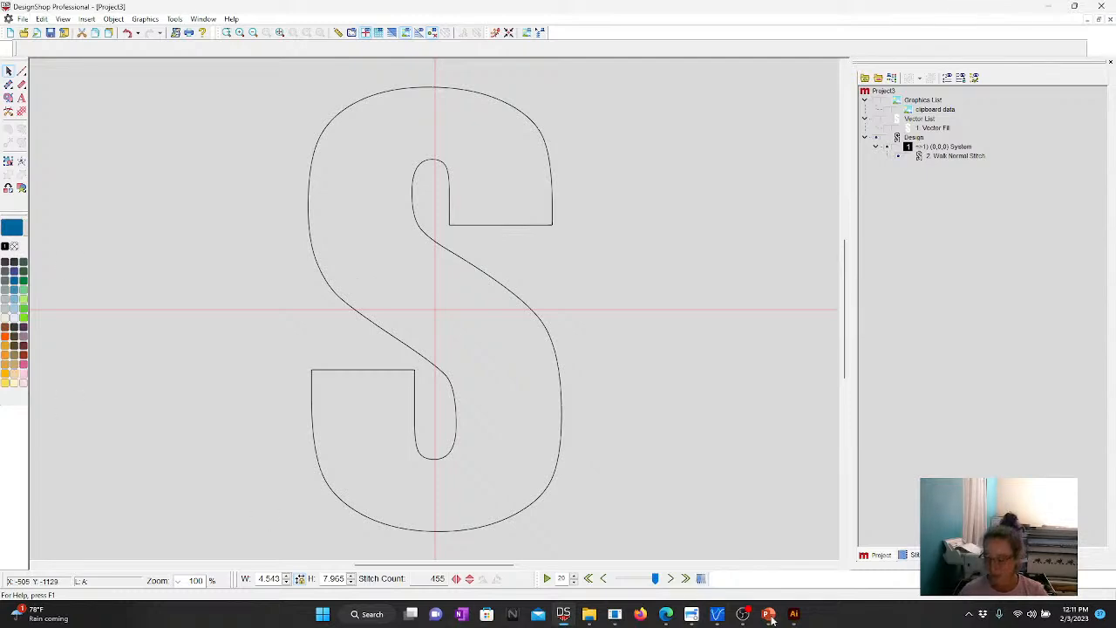
- Switch to the PowerPoint slideshow to read the Questions slide about stitch conversion
{"action": "mouse_move", "coordinate": [768, 617]}
{"action": "left_click", "coordinate": [772, 545]}
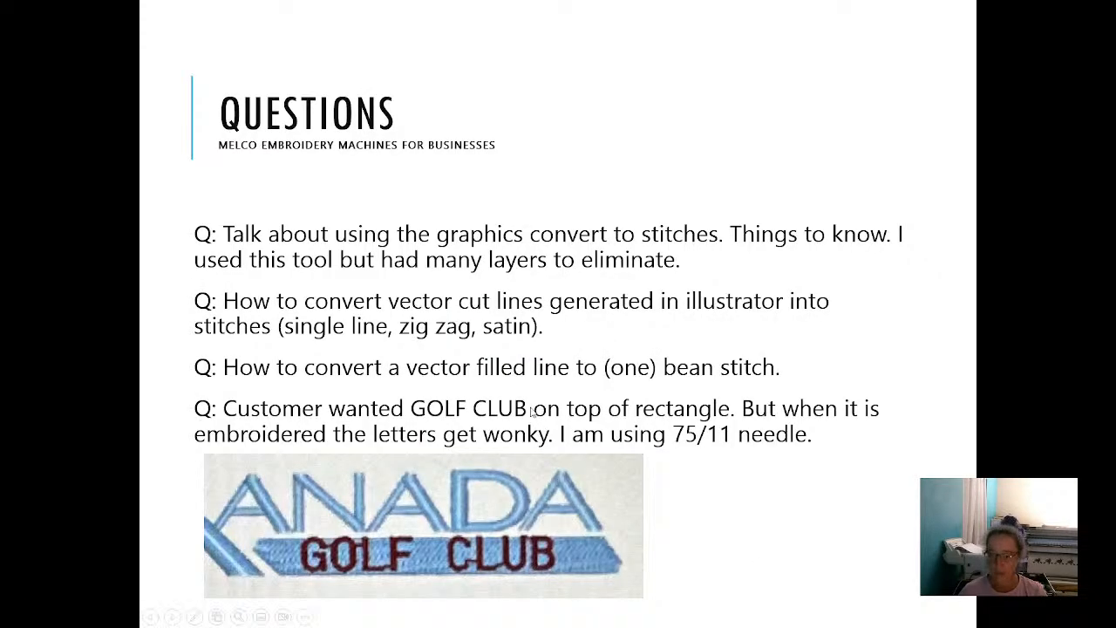
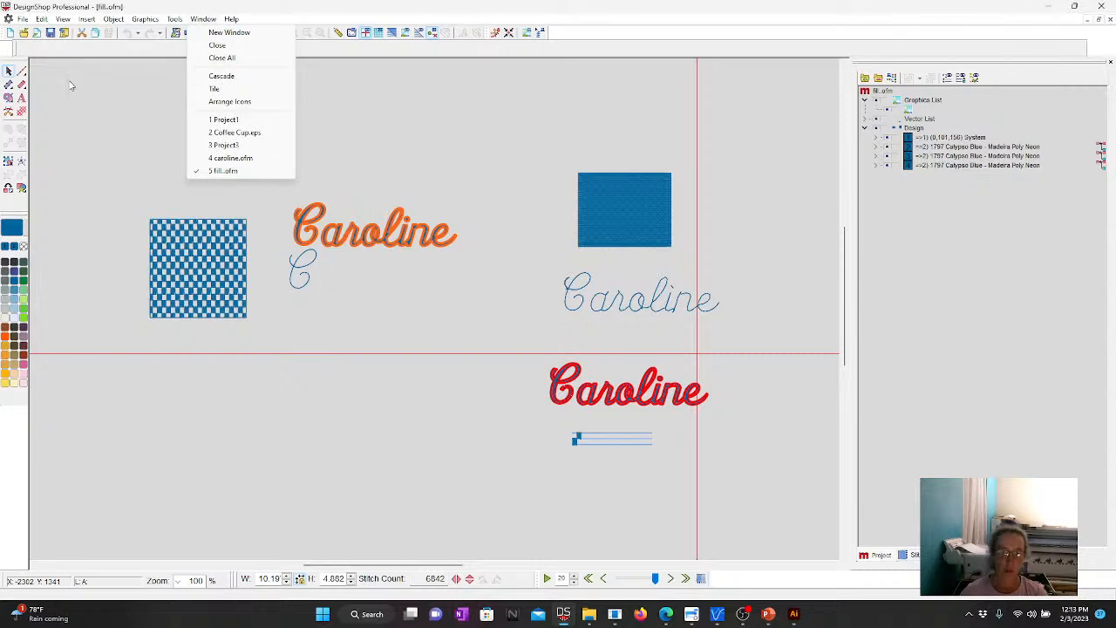
- In fill.ofm, add a sample first name as Custom Script lettering above the checkered square and scale it to 0.716 high
{"action": "left_click", "coordinate": [56, 86]}
{"action": "left_click", "coordinate": [22, 97]}
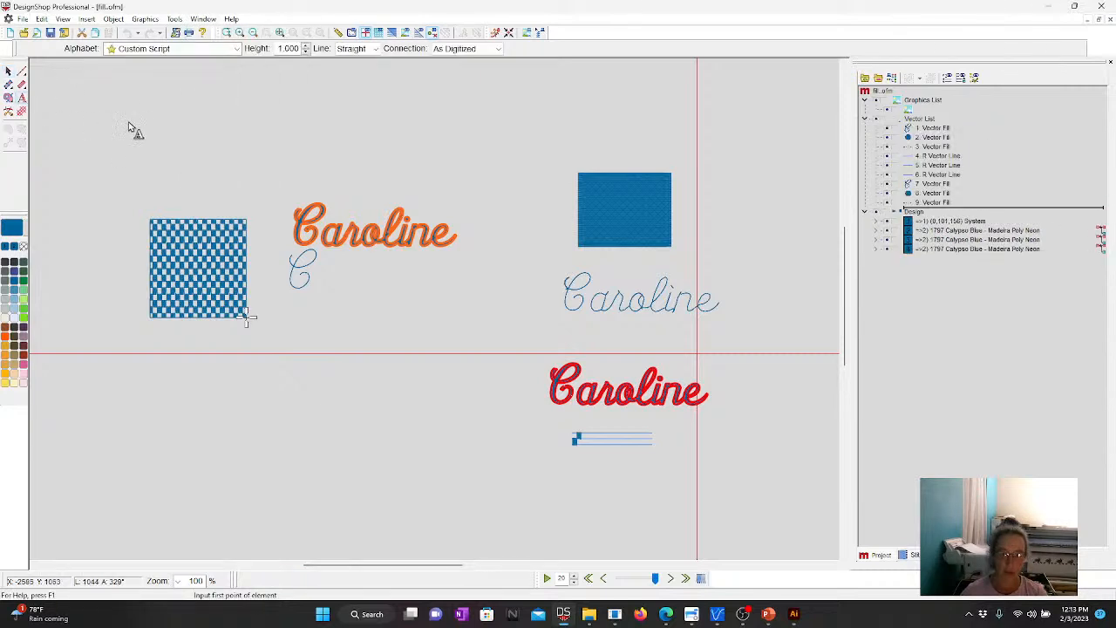
{"action": "type", "text": "C"}
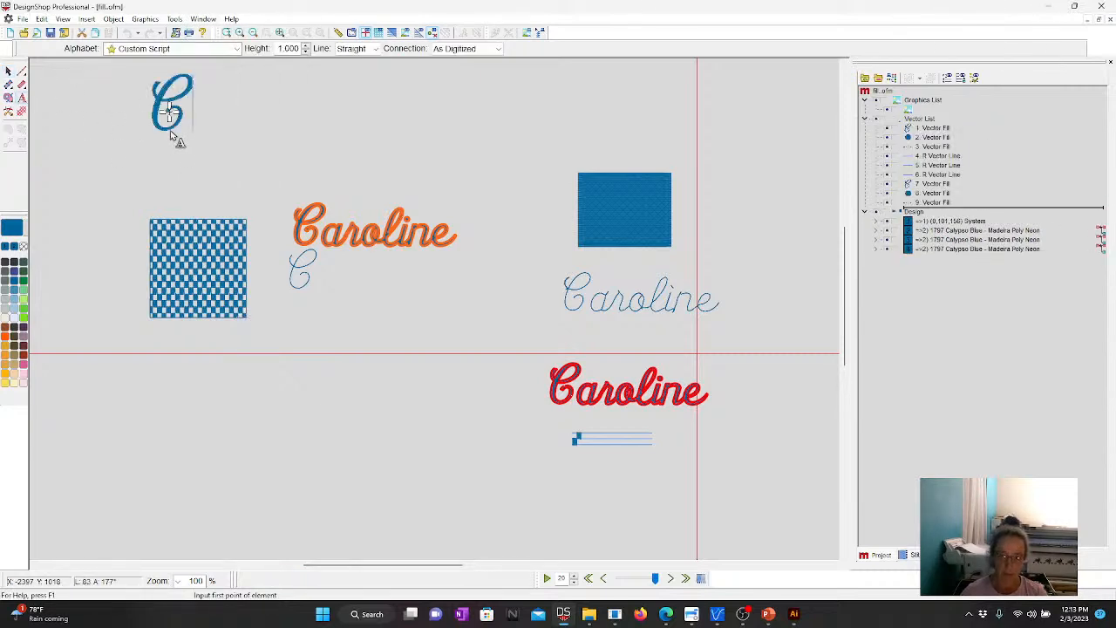
{"action": "type", "text": "aroline"}
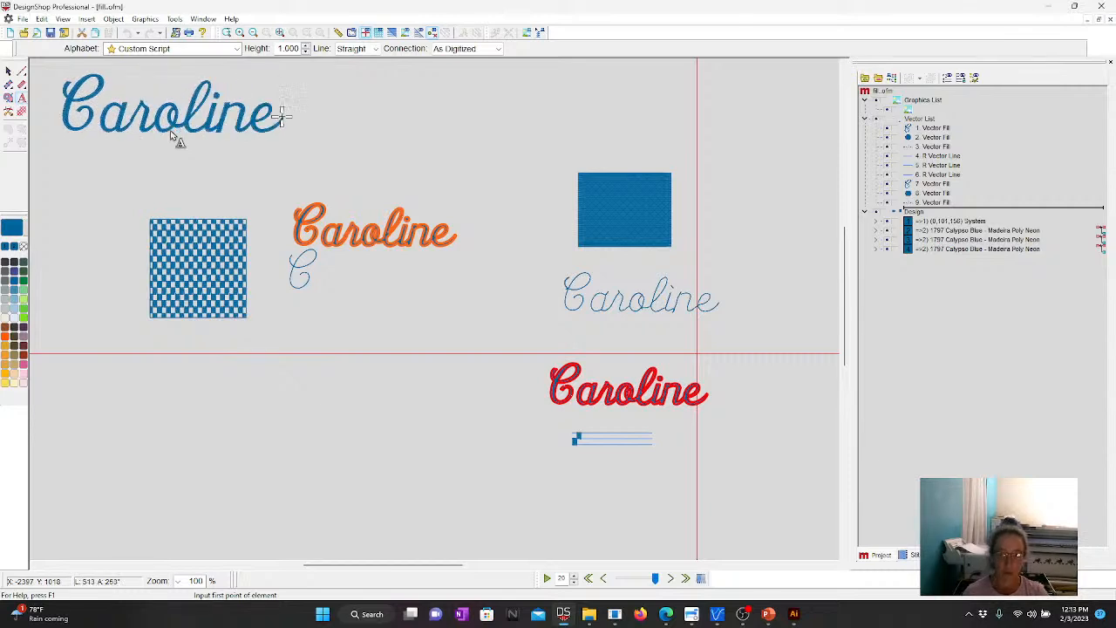
{"action": "key", "text": "Return"}
{"action": "left_click_drag", "start_coordinate": [171, 103], "coordinate": [301, 107]}
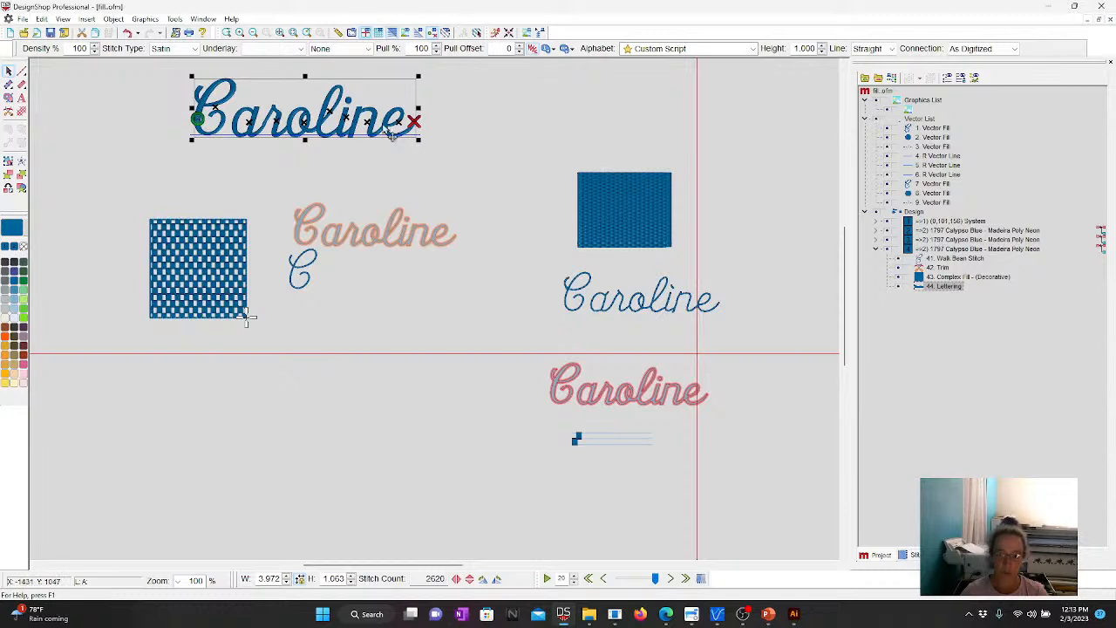
{"action": "left_click_drag", "start_coordinate": [418, 77], "coordinate": [356, 93]}
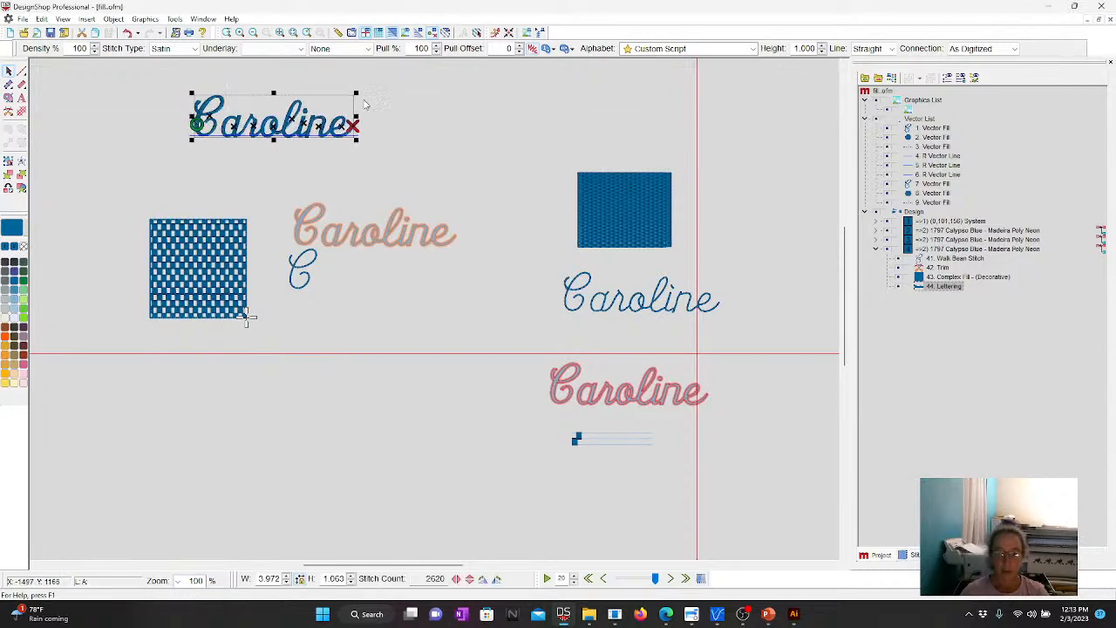
- Convert the new blue script lettering to vector elements
{"action": "right_click", "coordinate": [341, 106]}
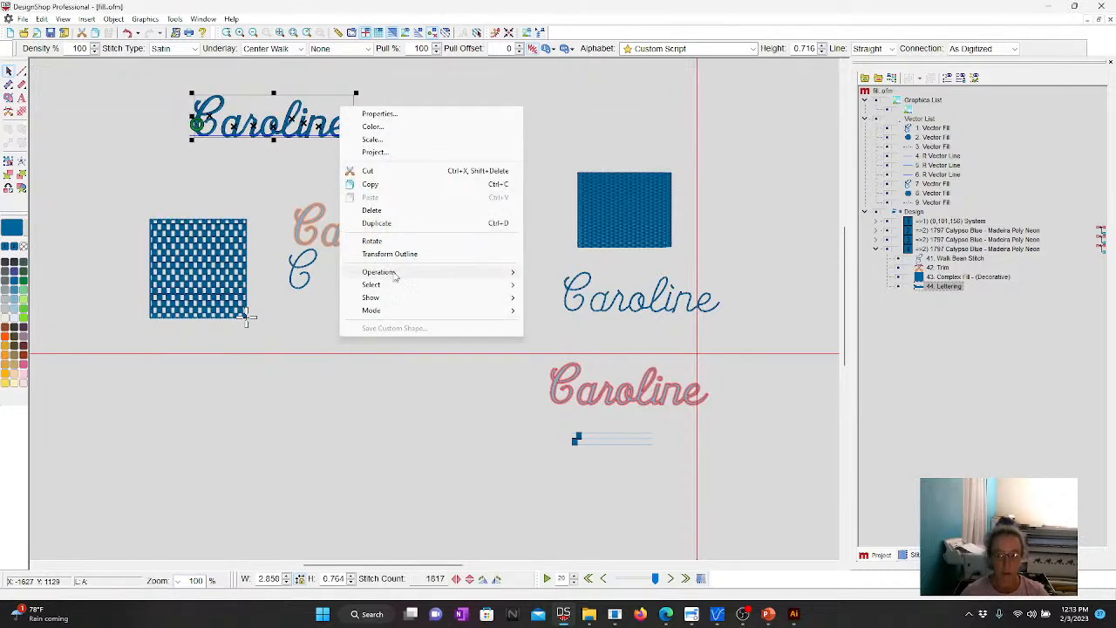
{"action": "mouse_move", "coordinate": [394, 272]}
{"action": "left_click", "coordinate": [594, 313]}
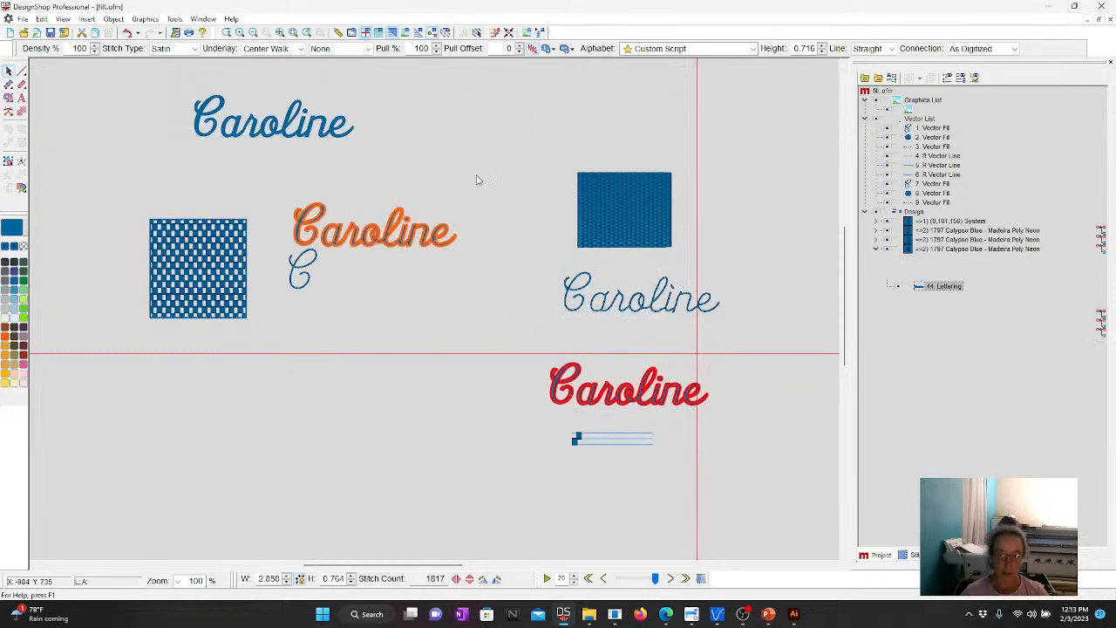
- Merge the overlapping letter vectors of the new script name into combined shapes
{"action": "left_click", "coordinate": [227, 35]}
{"action": "left_click_drag", "start_coordinate": [179, 71], "coordinate": [349, 146]}
{"action": "left_click", "coordinate": [293, 346]}
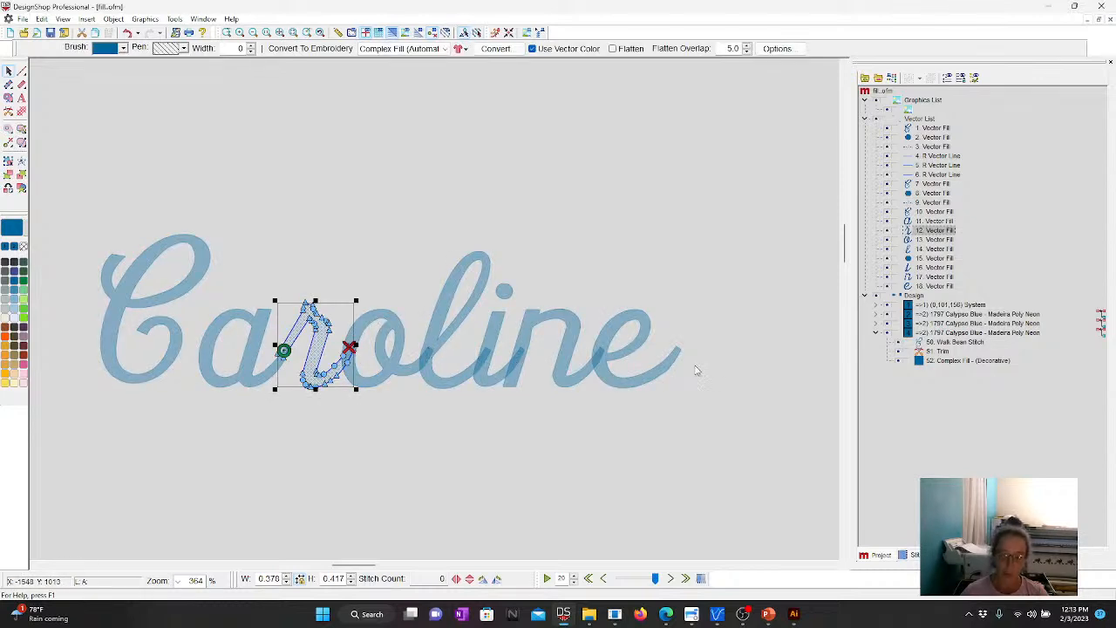
{"action": "left_click_drag", "start_coordinate": [99, 197], "coordinate": [712, 468]}
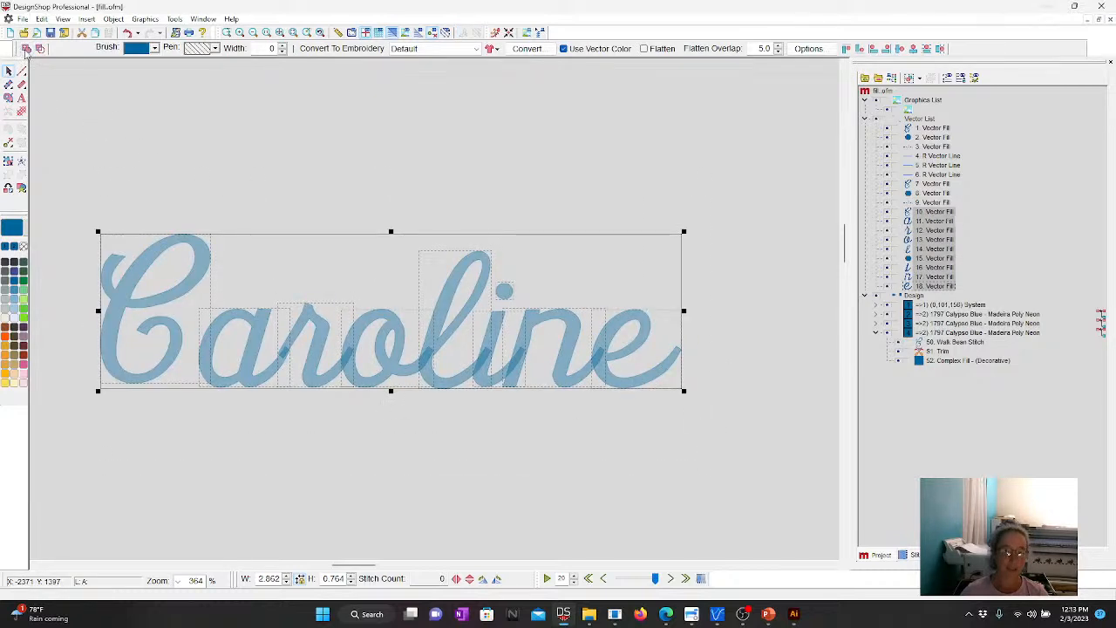
{"action": "left_click", "coordinate": [27, 49]}
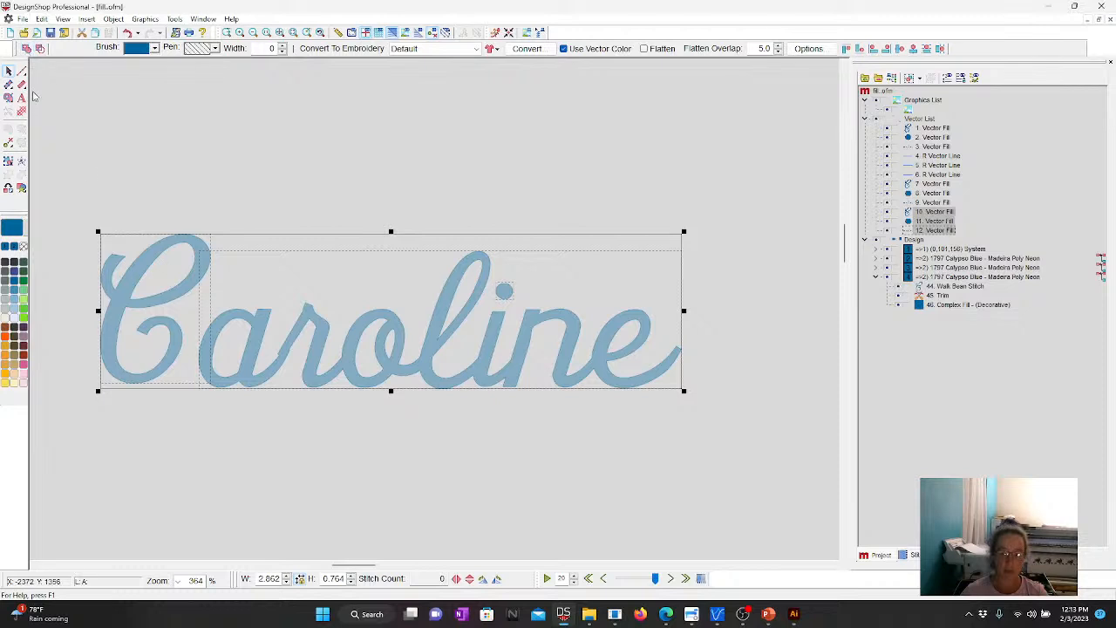
{"action": "left_click", "coordinate": [446, 193]}
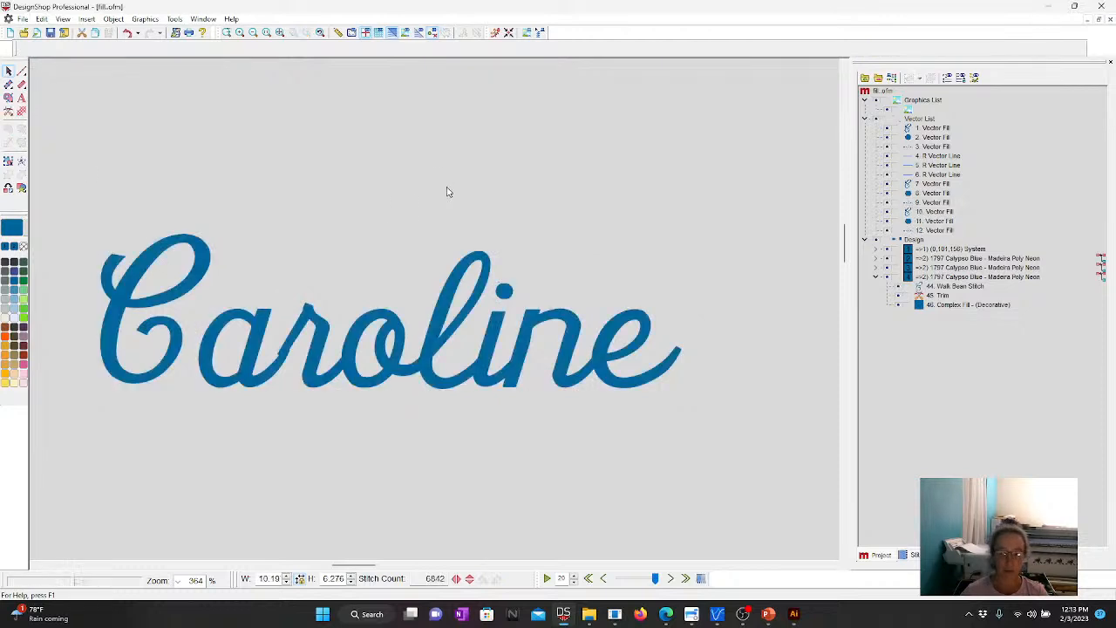
{"action": "left_click", "coordinate": [446, 298]}
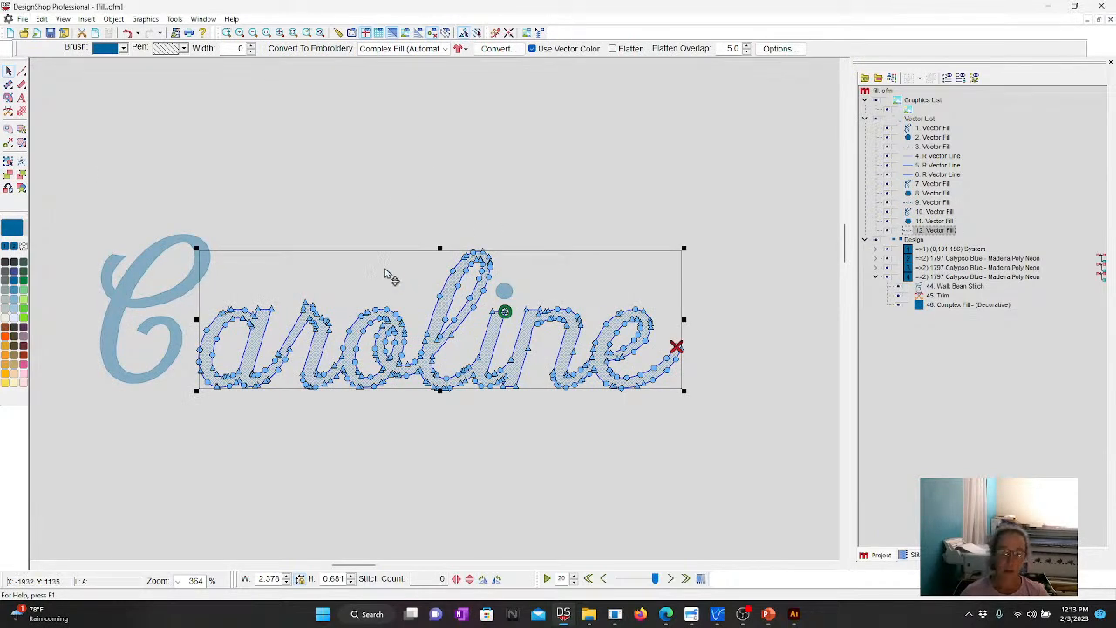
{"action": "left_click_drag", "start_coordinate": [56, 212], "coordinate": [731, 455]}
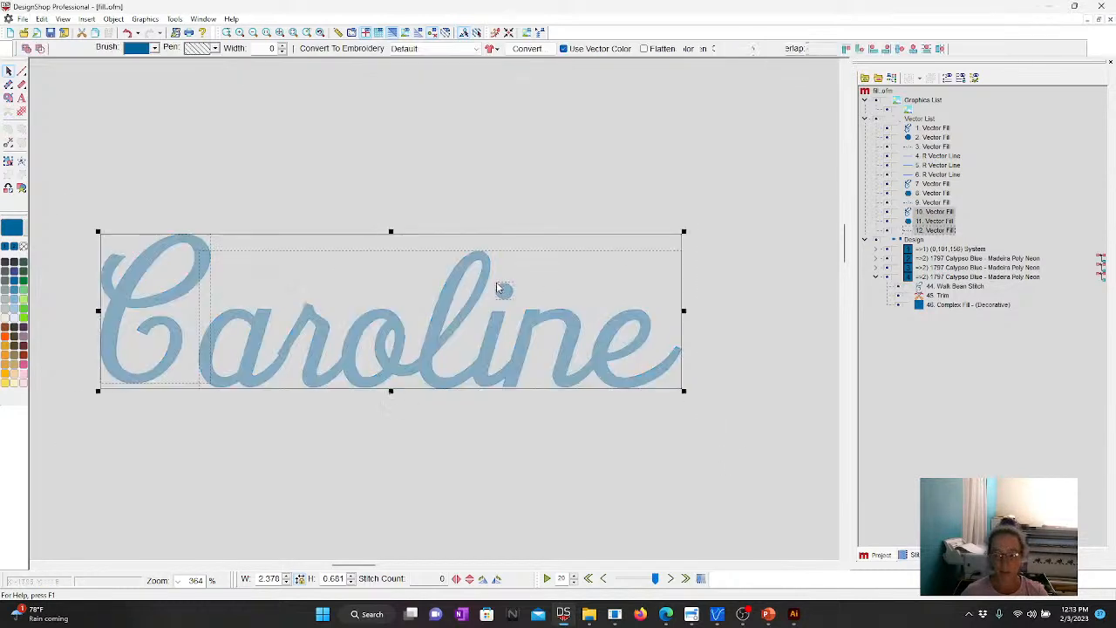
{"action": "left_click", "coordinate": [527, 33]}
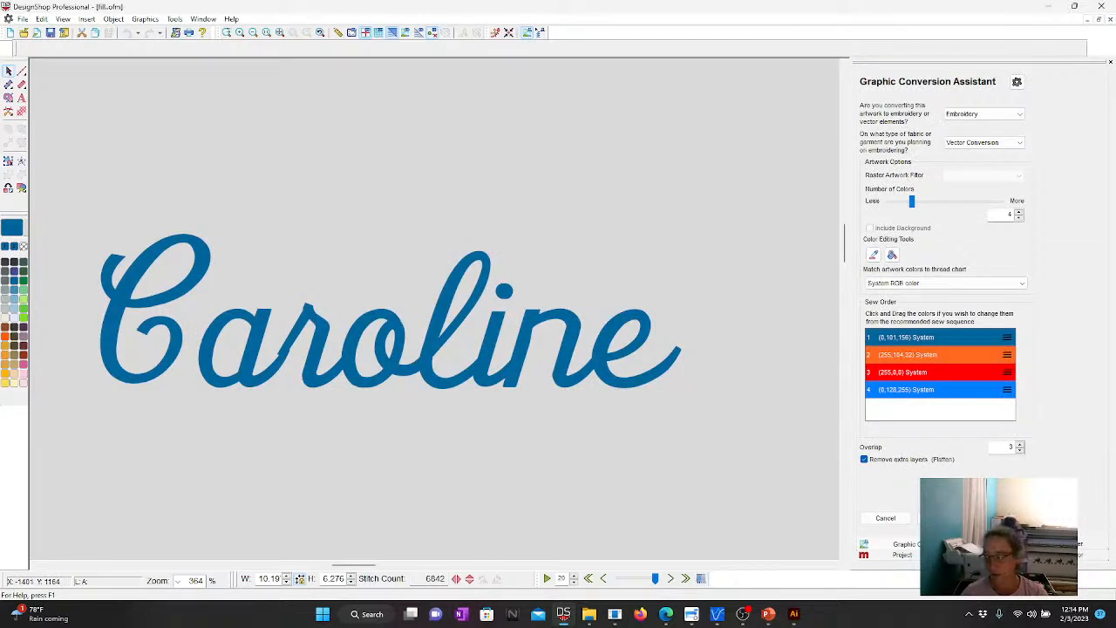
{"action": "left_click", "coordinate": [890, 520]}
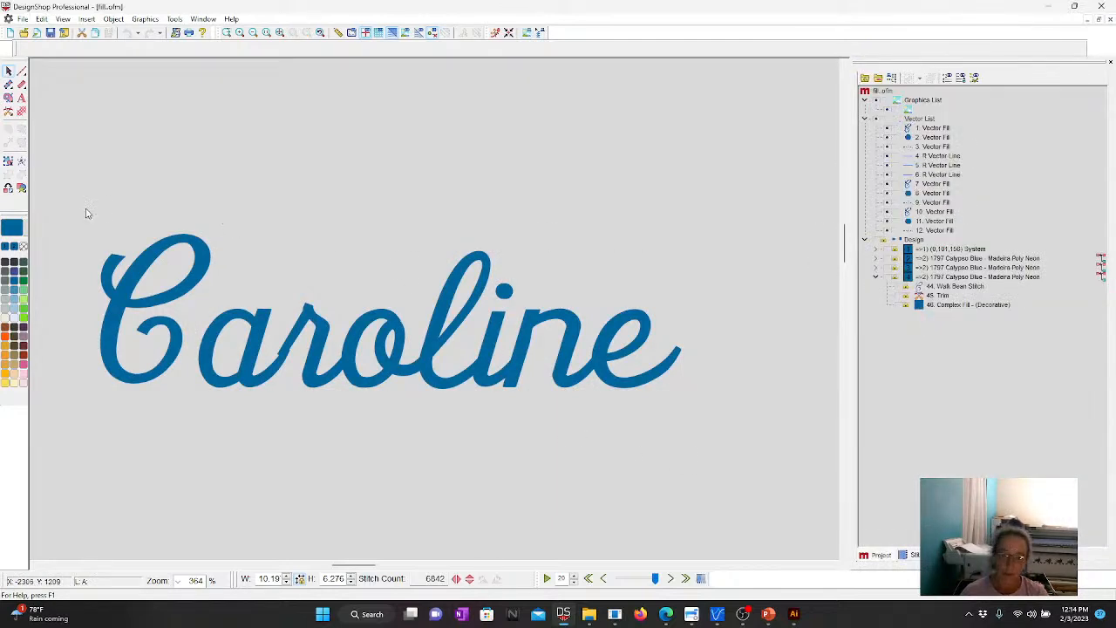
- Copy the merged script name vectors into a new document and center them on the origin
{"action": "left_click_drag", "start_coordinate": [84, 212], "coordinate": [797, 468]}
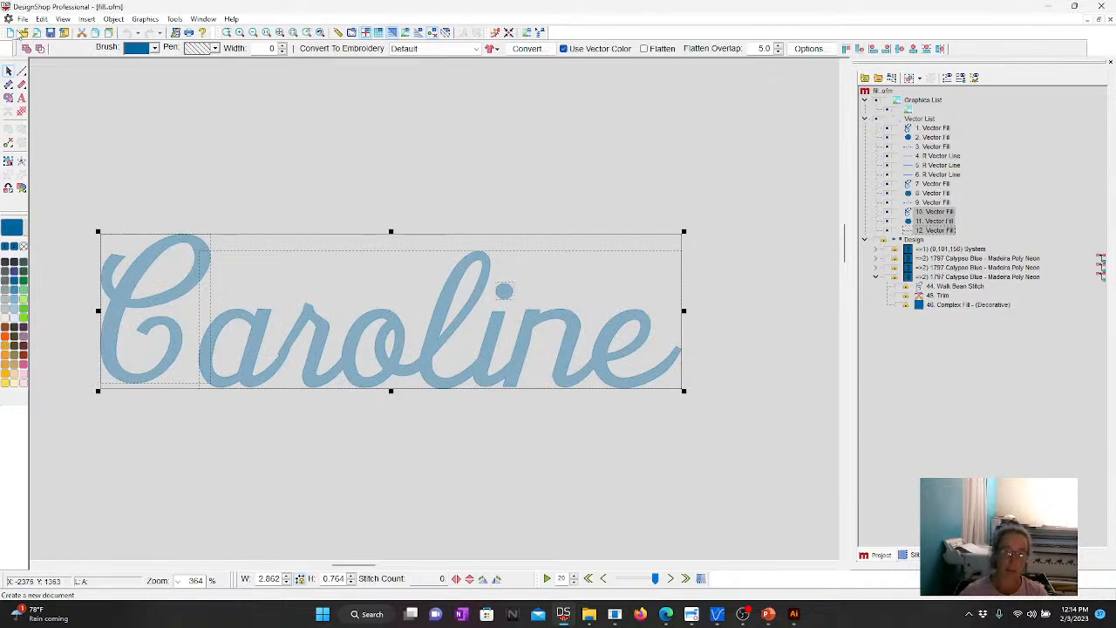
{"action": "left_click", "coordinate": [10, 32]}
{"action": "key", "text": "ctrl+v"}
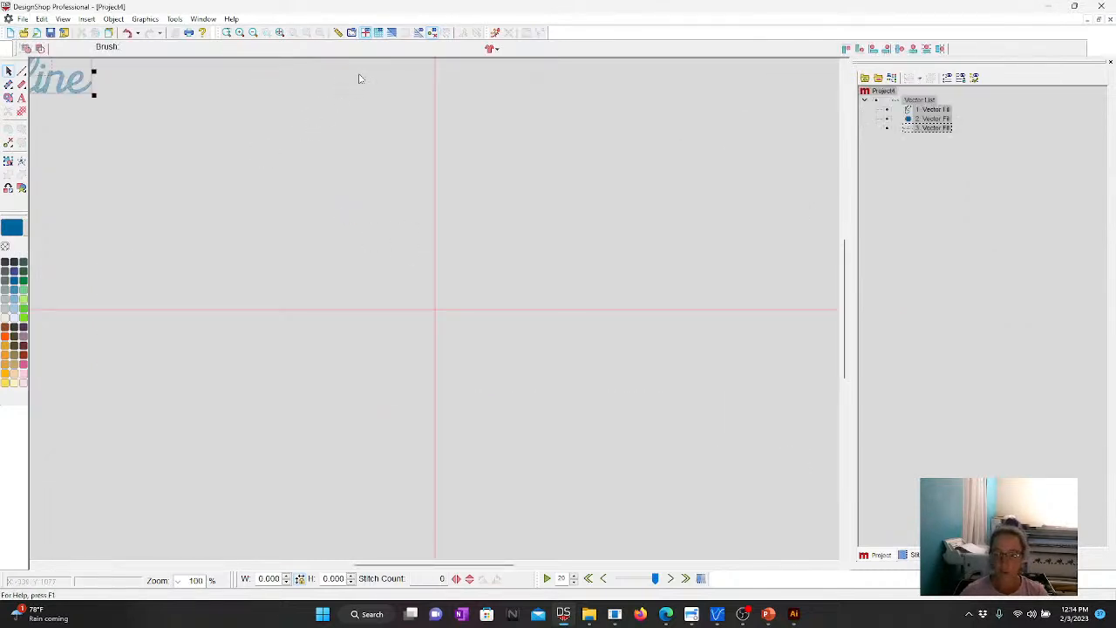
{"action": "left_click", "coordinate": [508, 33]}
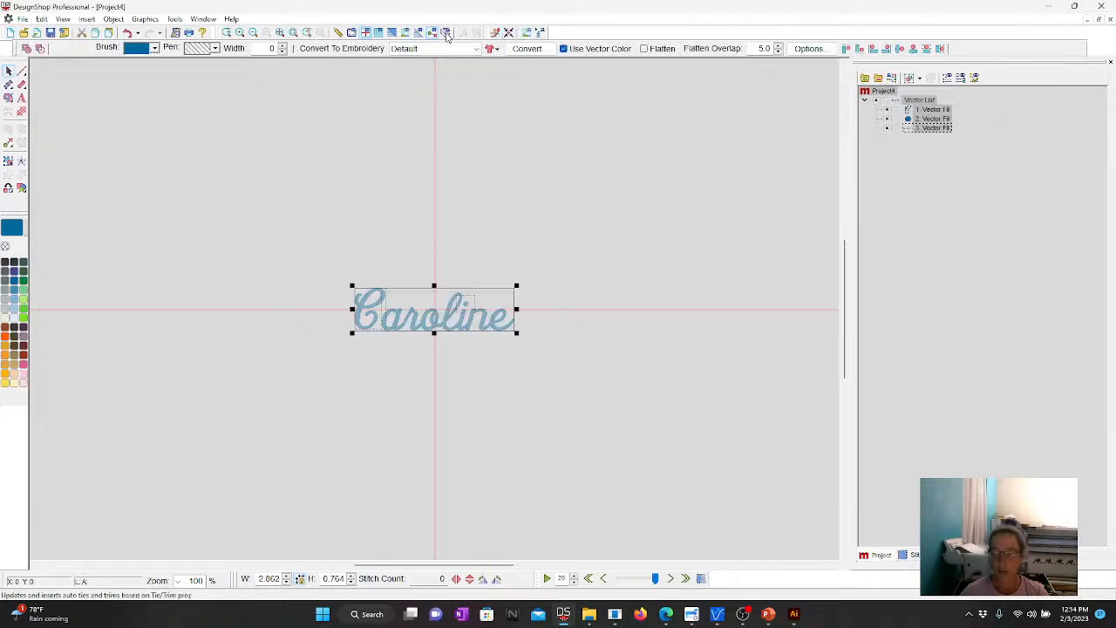
{"action": "left_click", "coordinate": [269, 33]}
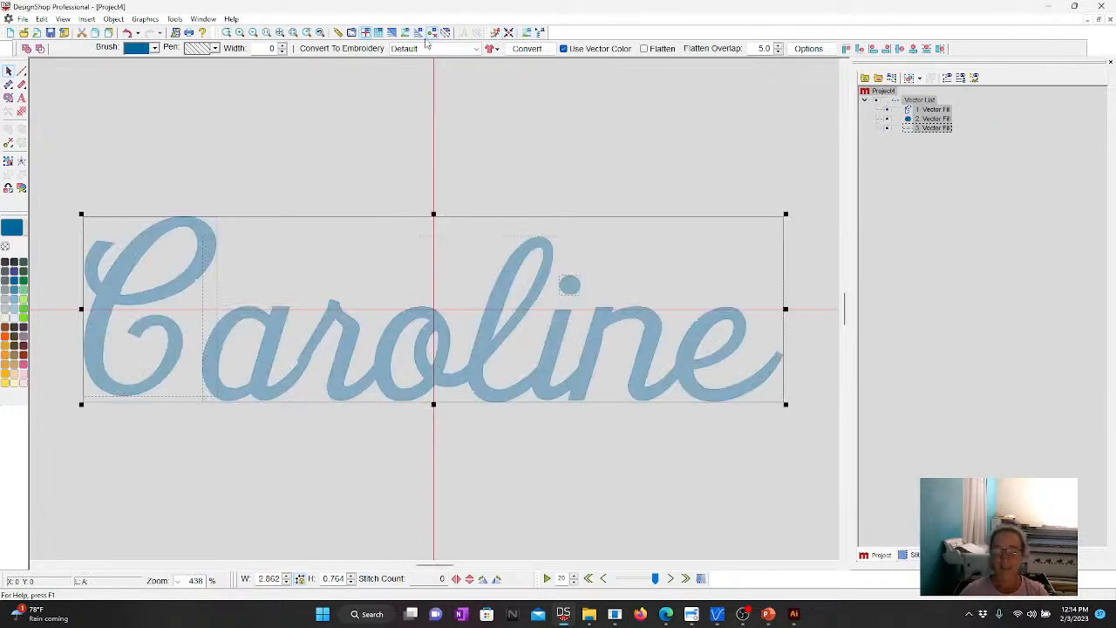
- Convert the name vectors to embroidery with the Graphic Conversion Assistant, finding and using the center line as Walk Bean
{"action": "left_click", "coordinate": [527, 33]}
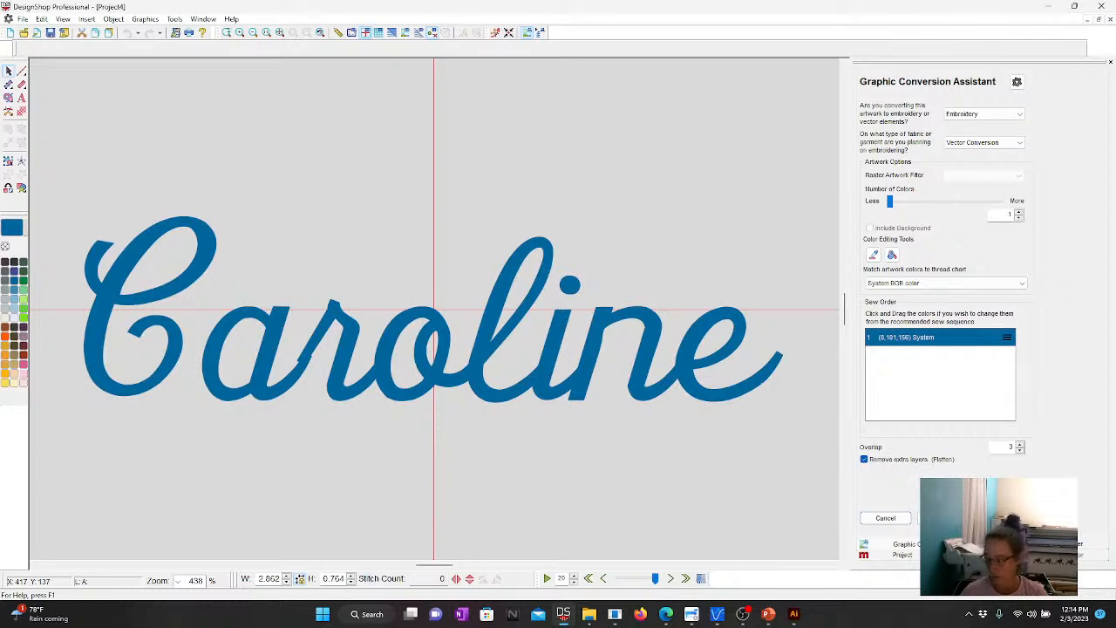
{"action": "left_click", "coordinate": [999, 518]}
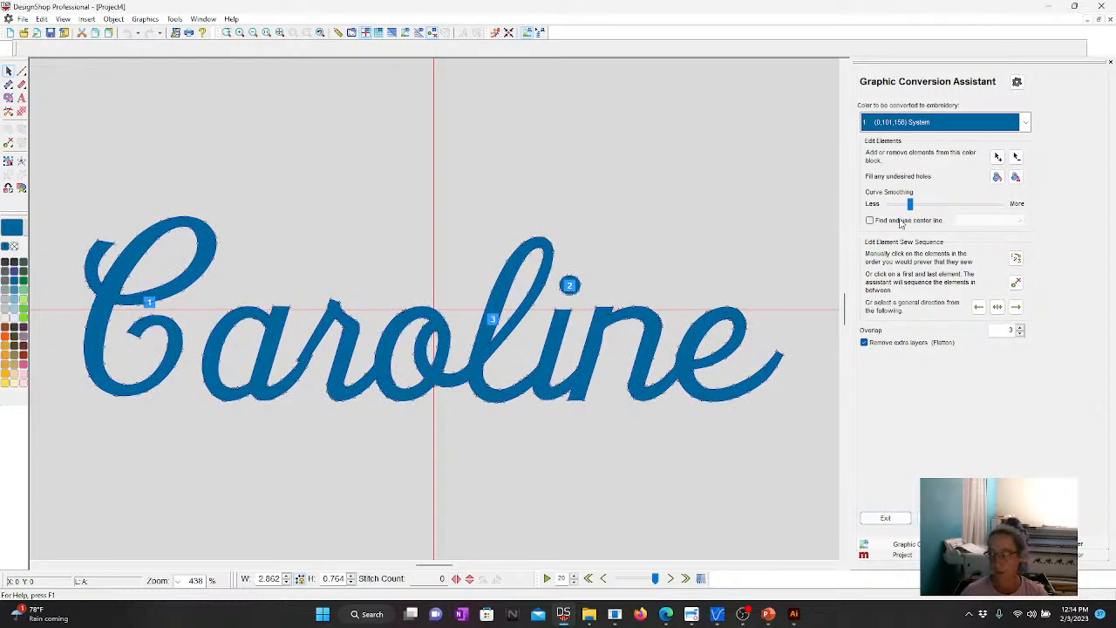
{"action": "left_click", "coordinate": [870, 221]}
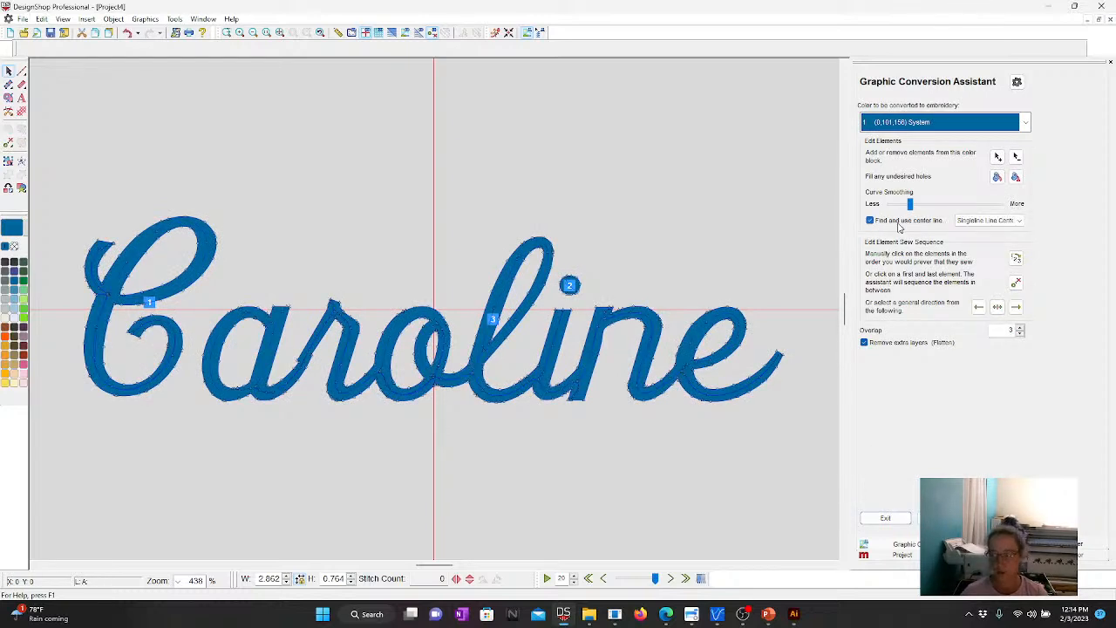
{"action": "left_click", "coordinate": [990, 221]}
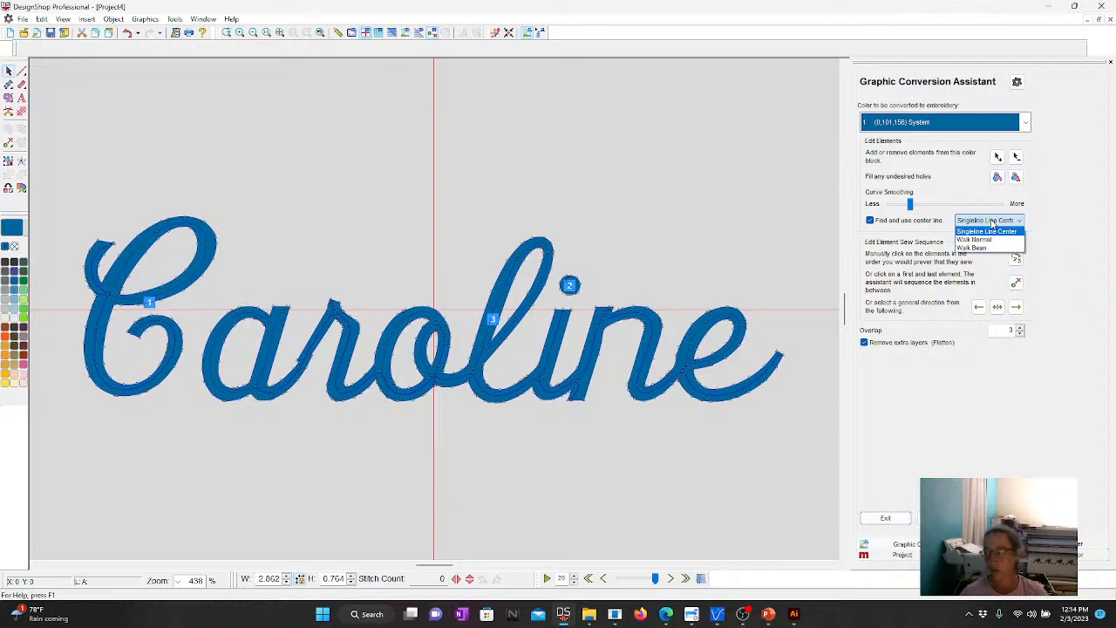
{"action": "left_click", "coordinate": [991, 249]}
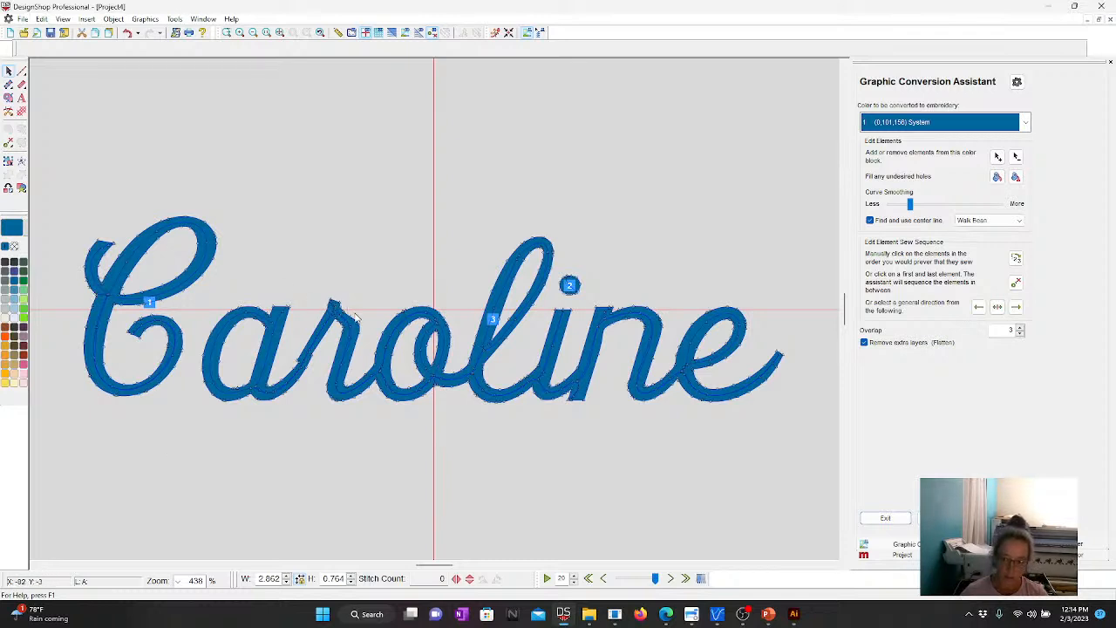
{"action": "left_click", "coordinate": [898, 520]}
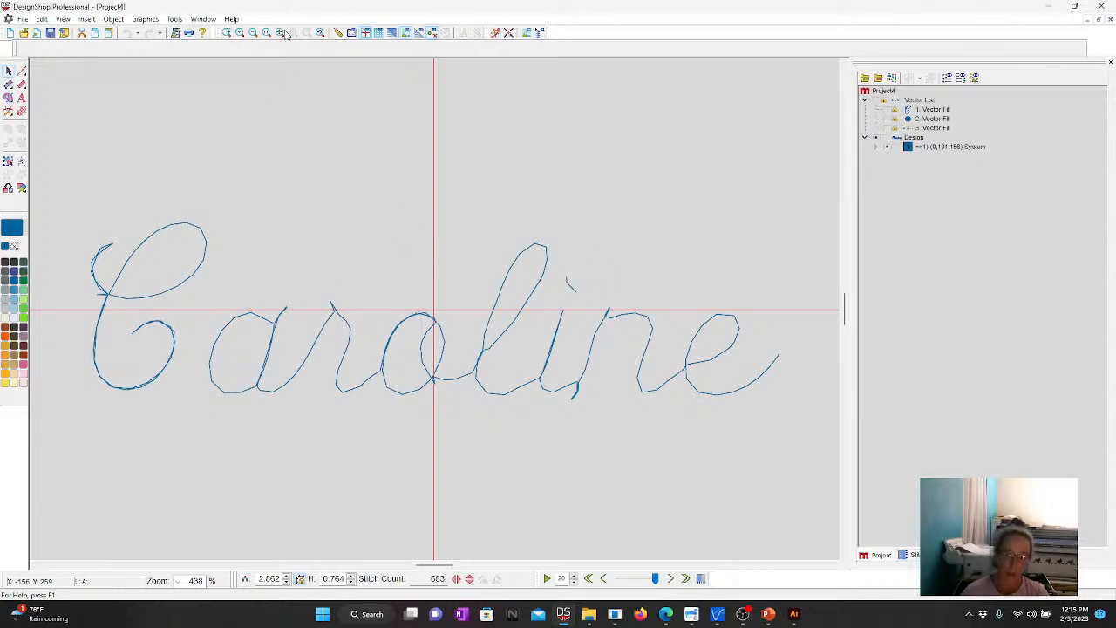
- In fill.ofm, give the selected blue script name vectors an orange outline with a pen width of 10
{"action": "left_click", "coordinate": [213, 21]}
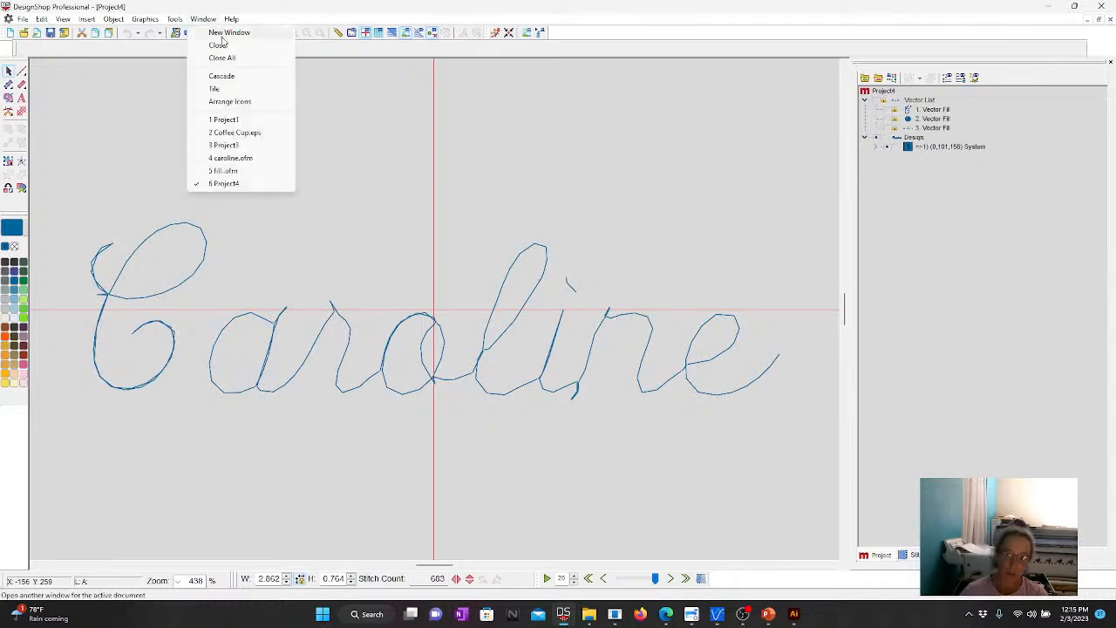
{"action": "left_click", "coordinate": [224, 171]}
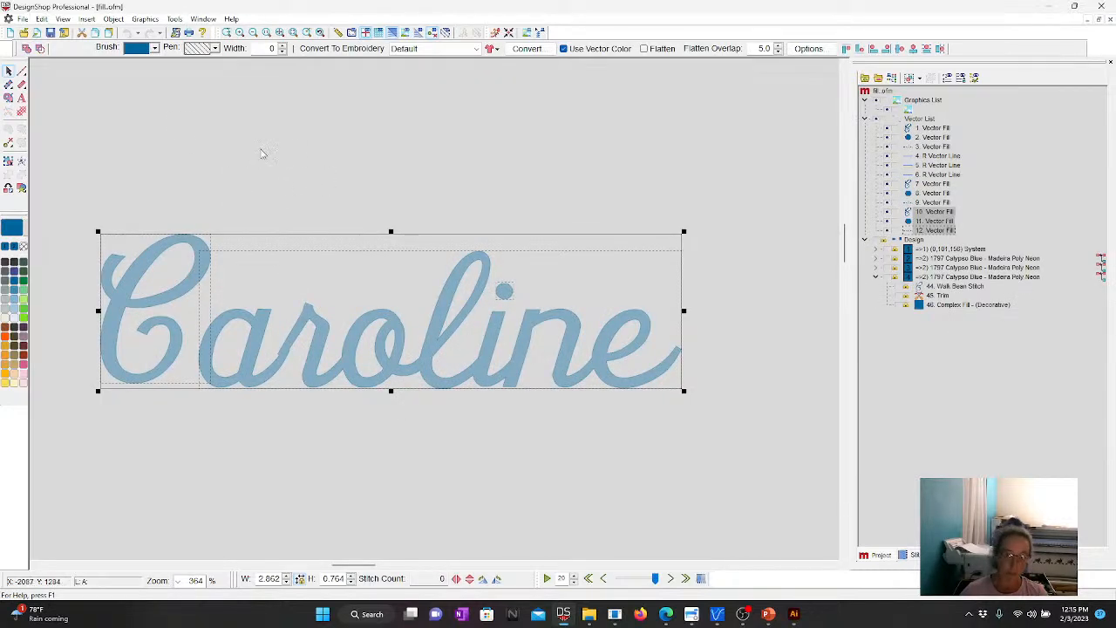
{"action": "left_click", "coordinate": [283, 48]}
{"action": "left_click", "coordinate": [214, 48]}
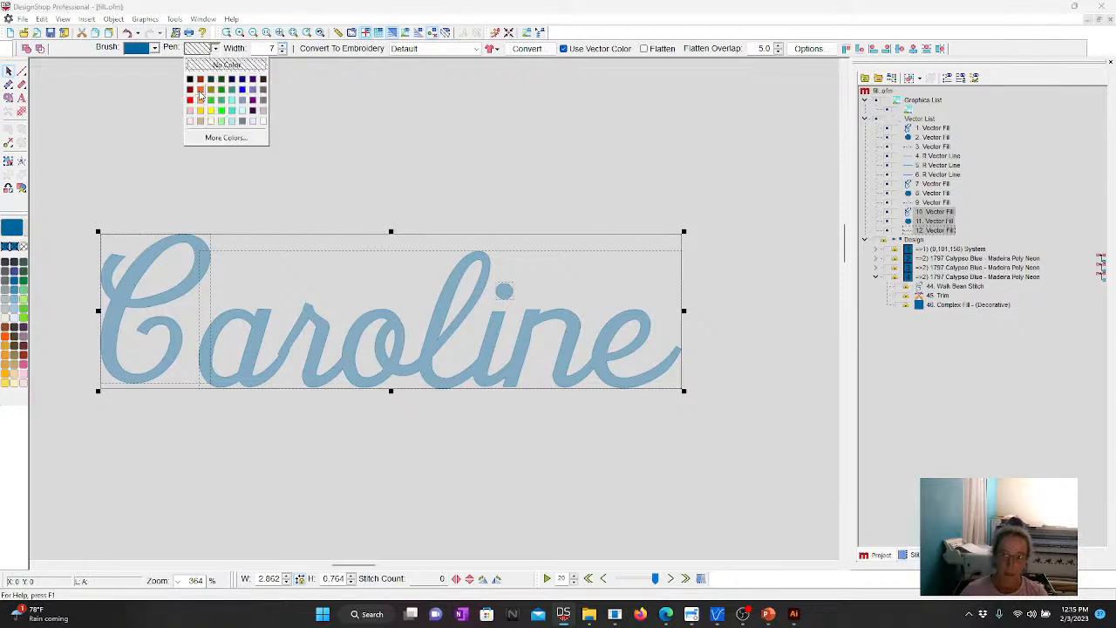
{"action": "left_click", "coordinate": [201, 98]}
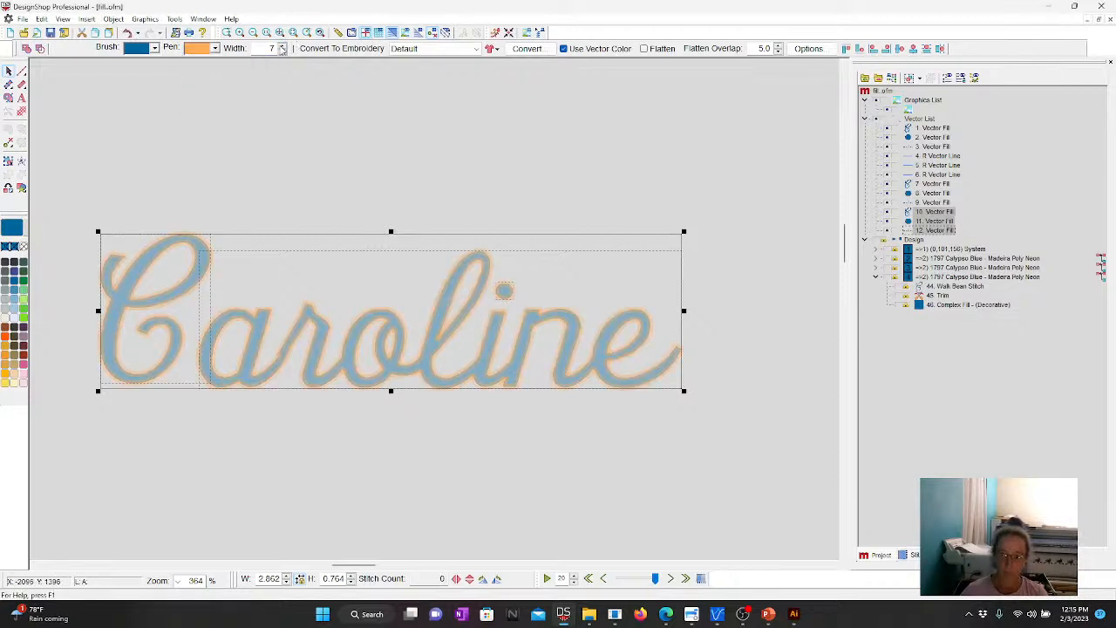
{"action": "left_click", "coordinate": [269, 136]}
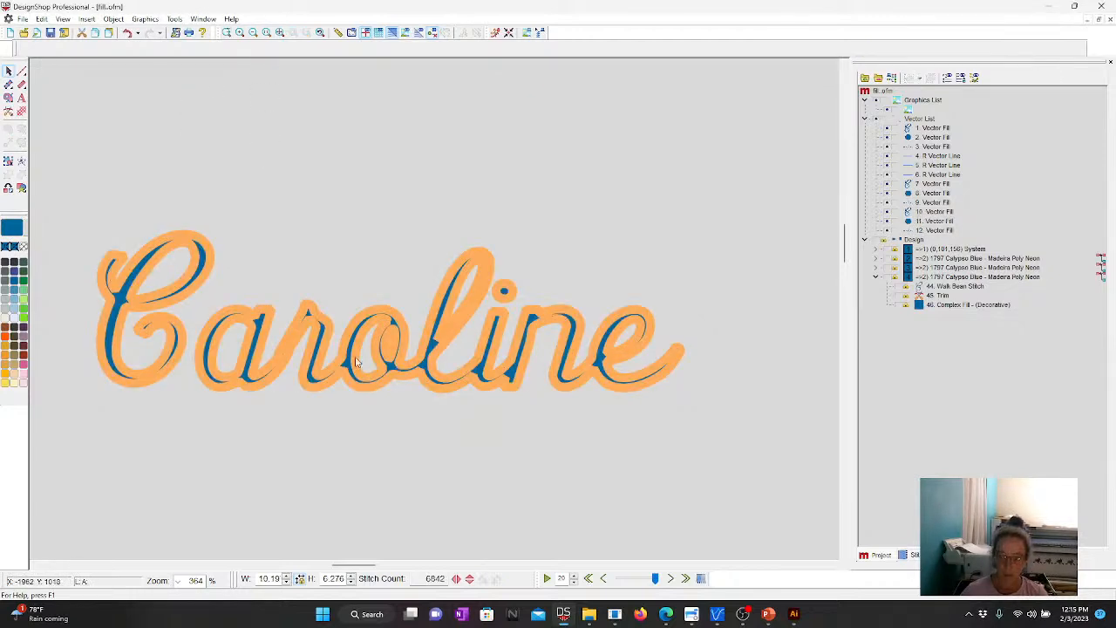
{"action": "left_click_drag", "start_coordinate": [72, 222], "coordinate": [764, 469]}
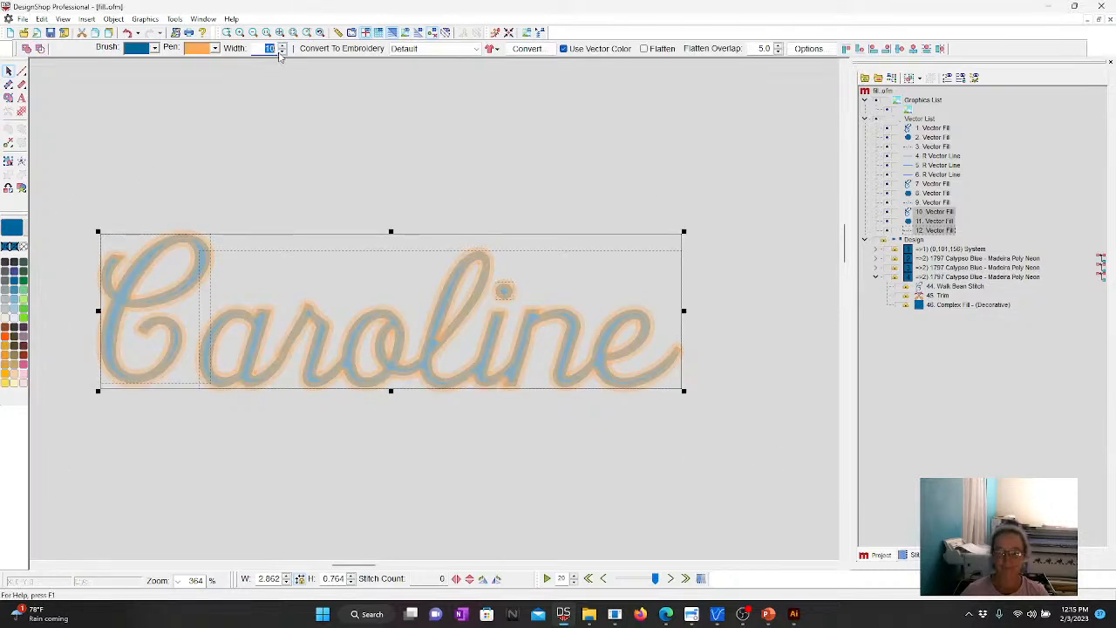
{"action": "left_click", "coordinate": [378, 140]}
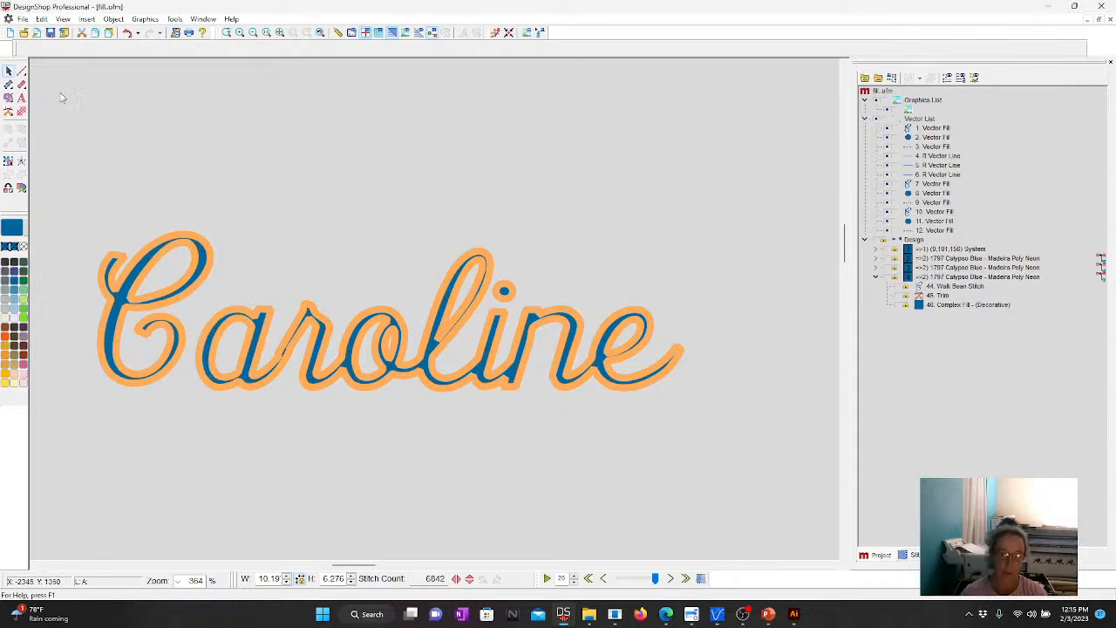
- Start a Normal walk stitch along the center of the capital C, tracing from its upper-left tip around the top loop toward the stem
{"action": "left_click", "coordinate": [22, 71]}
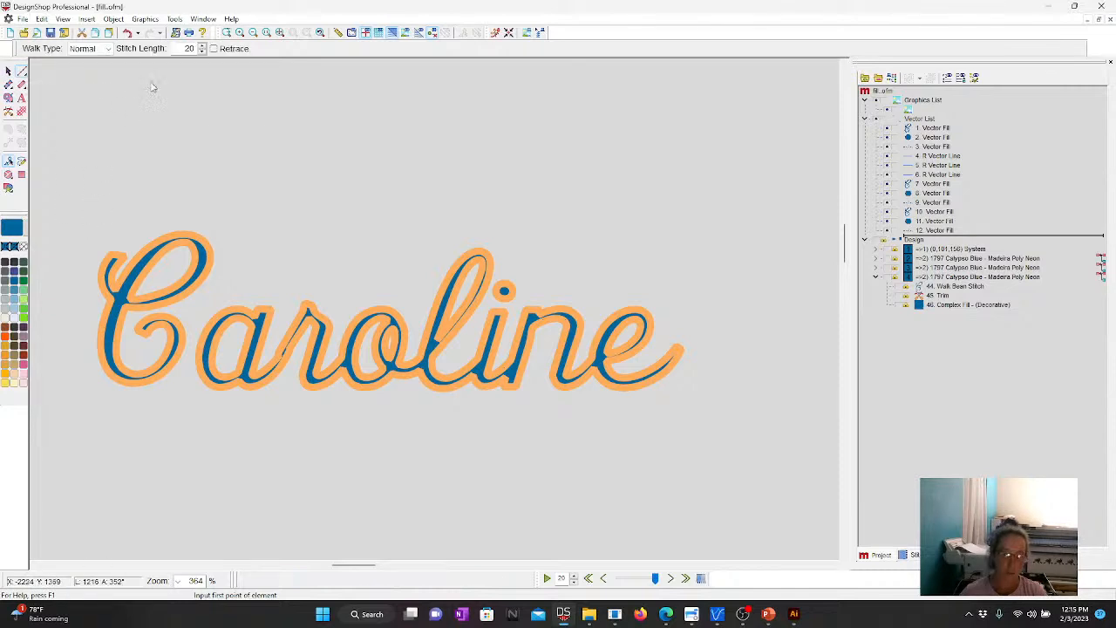
{"action": "left_click", "coordinate": [227, 32]}
{"action": "left_click_drag", "start_coordinate": [87, 202], "coordinate": [256, 434]}
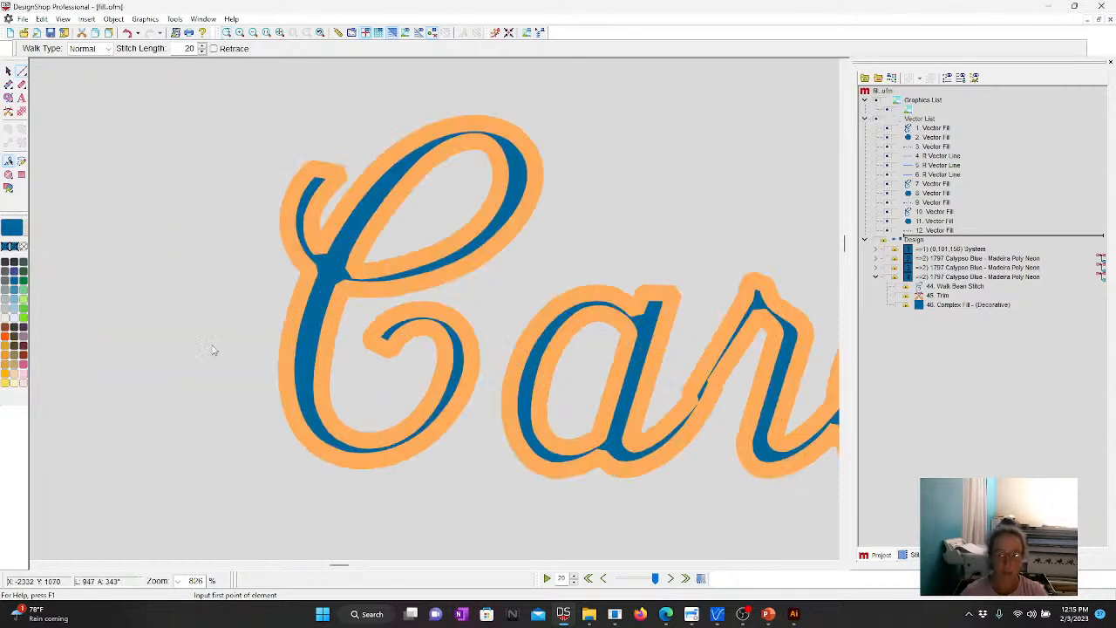
{"action": "left_click", "coordinate": [318, 177]}
{"action": "left_click", "coordinate": [299, 214]}
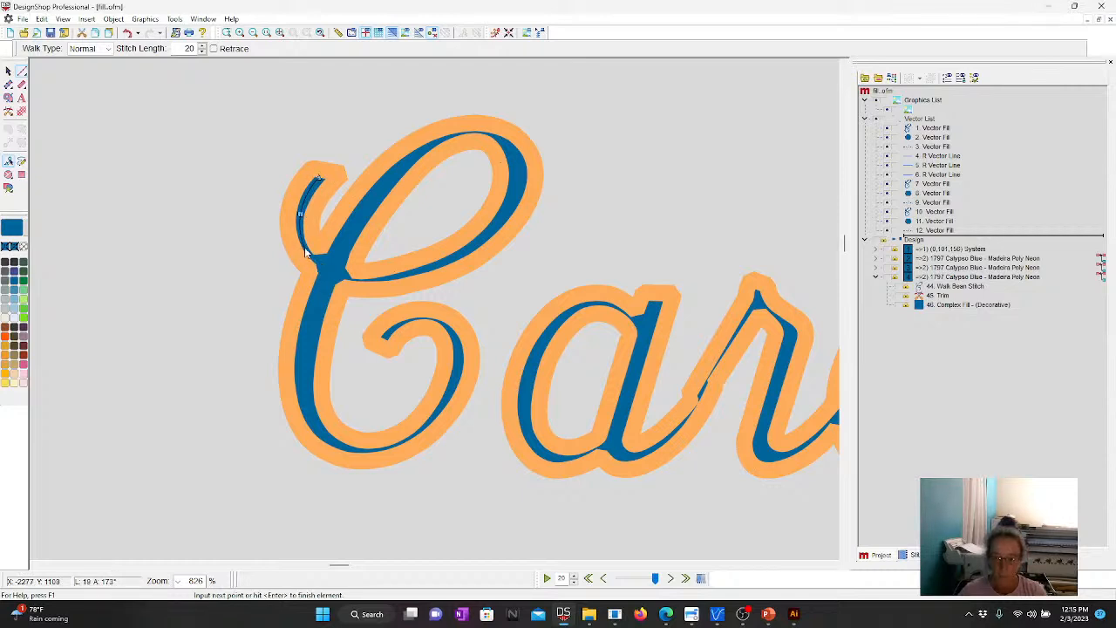
{"action": "left_click", "coordinate": [305, 247]}
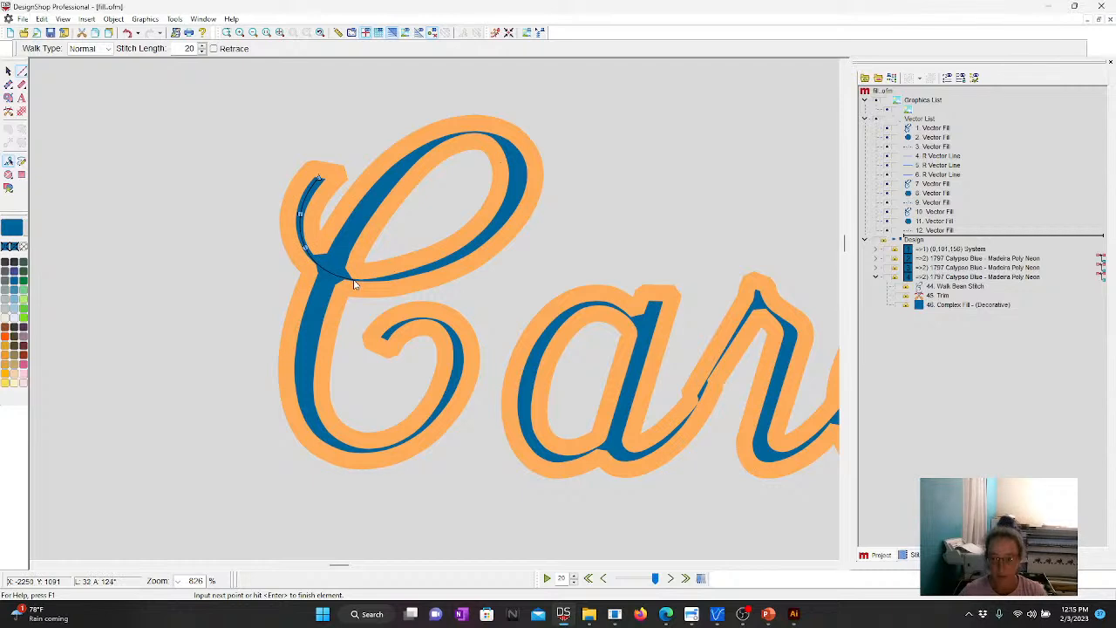
{"action": "left_click", "coordinate": [353, 280]}
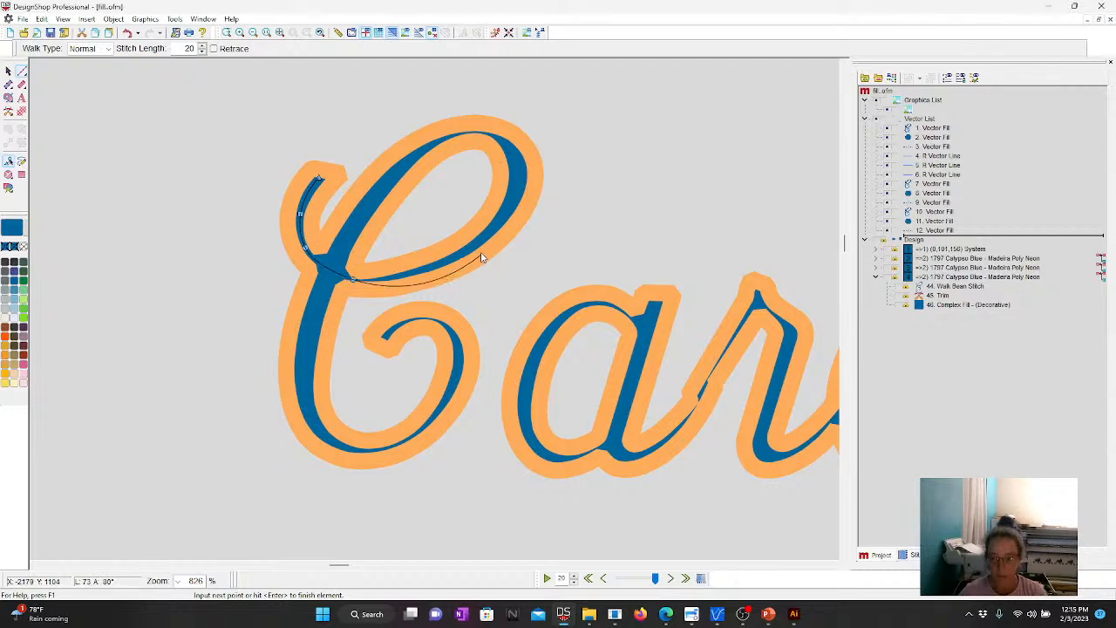
{"action": "left_click", "coordinate": [379, 281]}
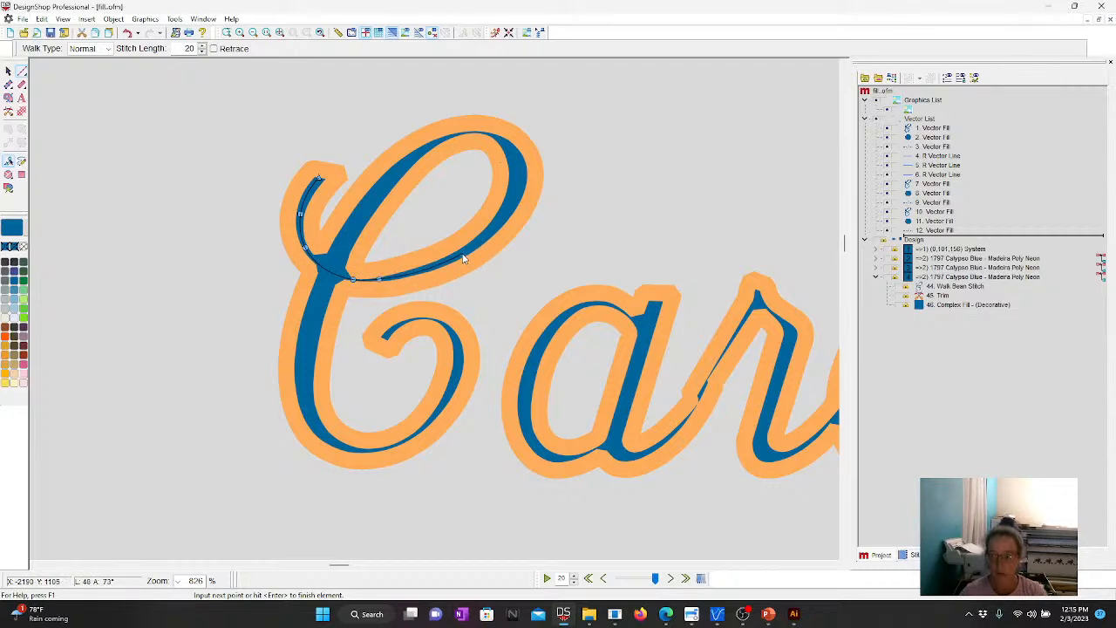
{"action": "left_click", "coordinate": [463, 257]}
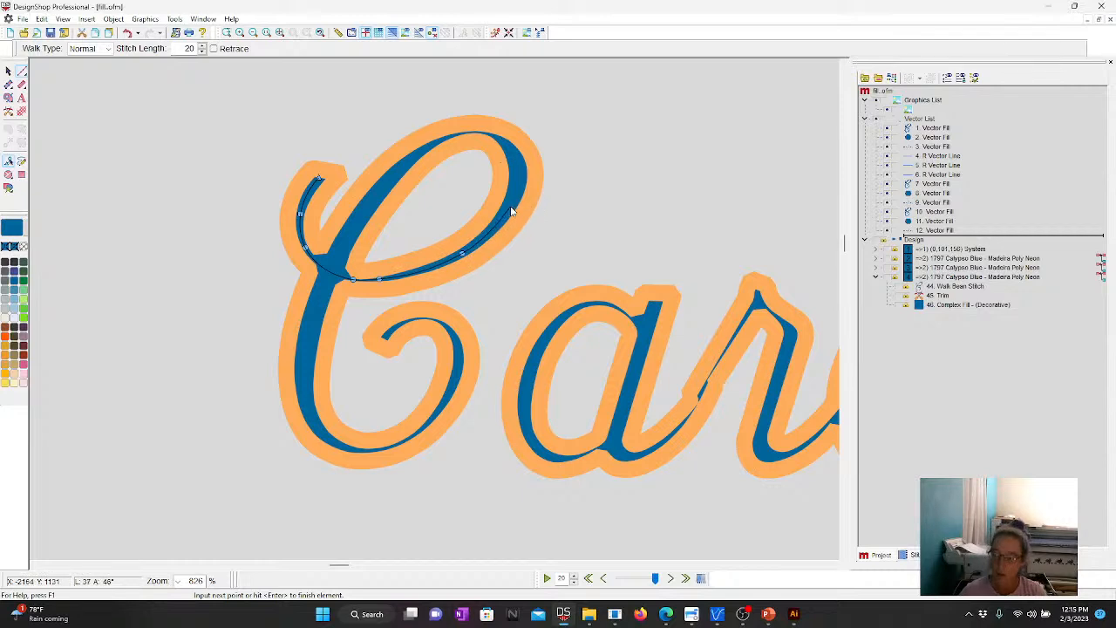
{"action": "left_click", "coordinate": [512, 209]}
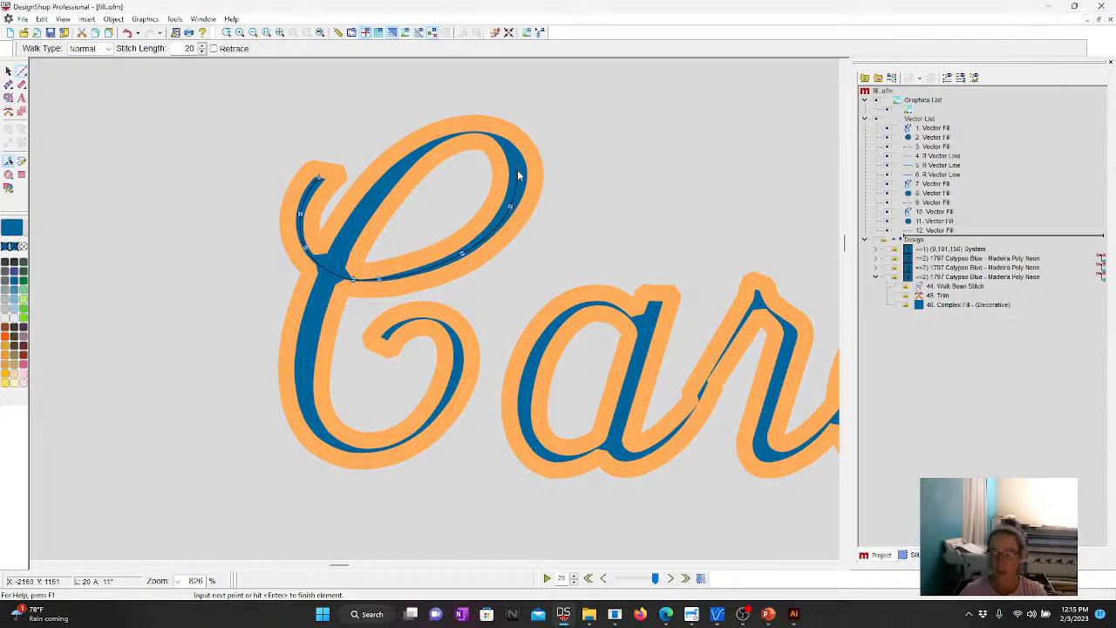
{"action": "left_click", "coordinate": [518, 174]}
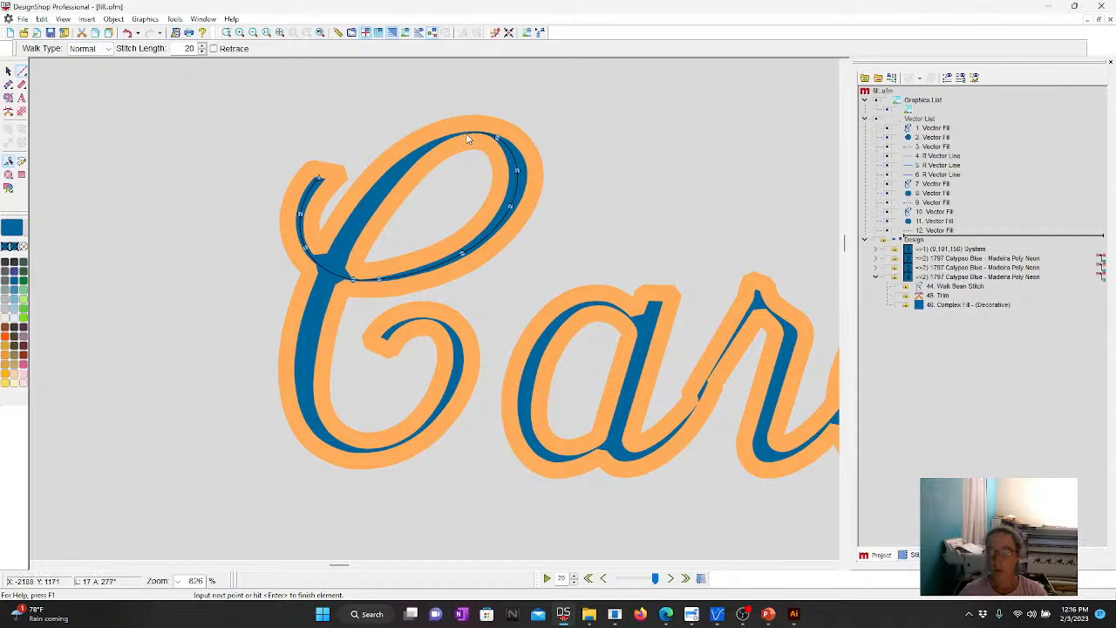
{"action": "left_click", "coordinate": [468, 136]}
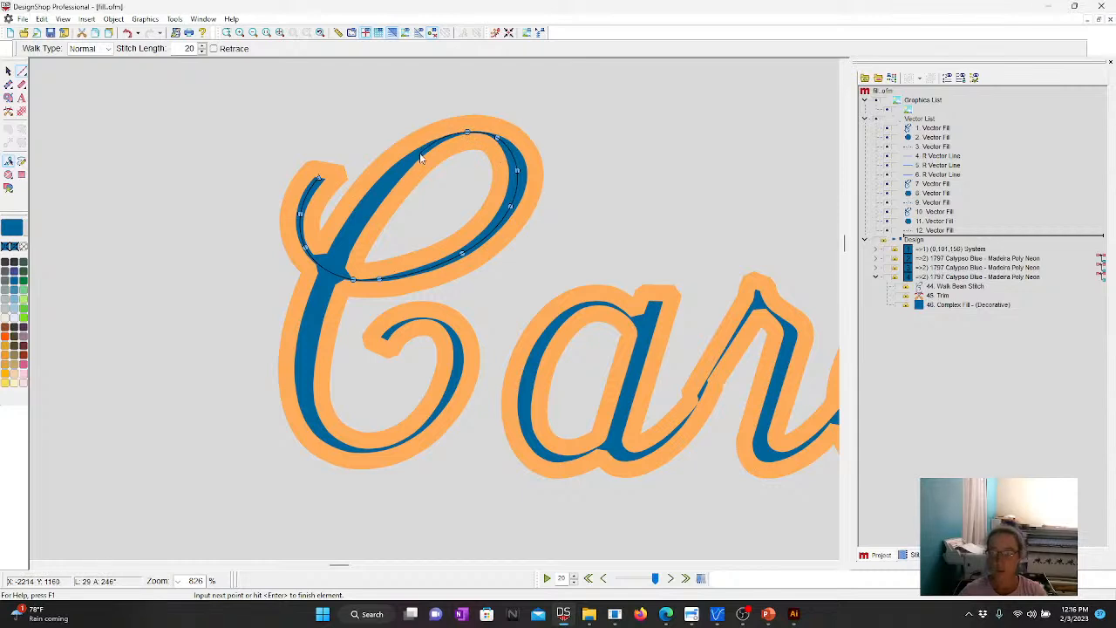
{"action": "left_click", "coordinate": [419, 155]}
{"action": "left_click", "coordinate": [359, 222]}
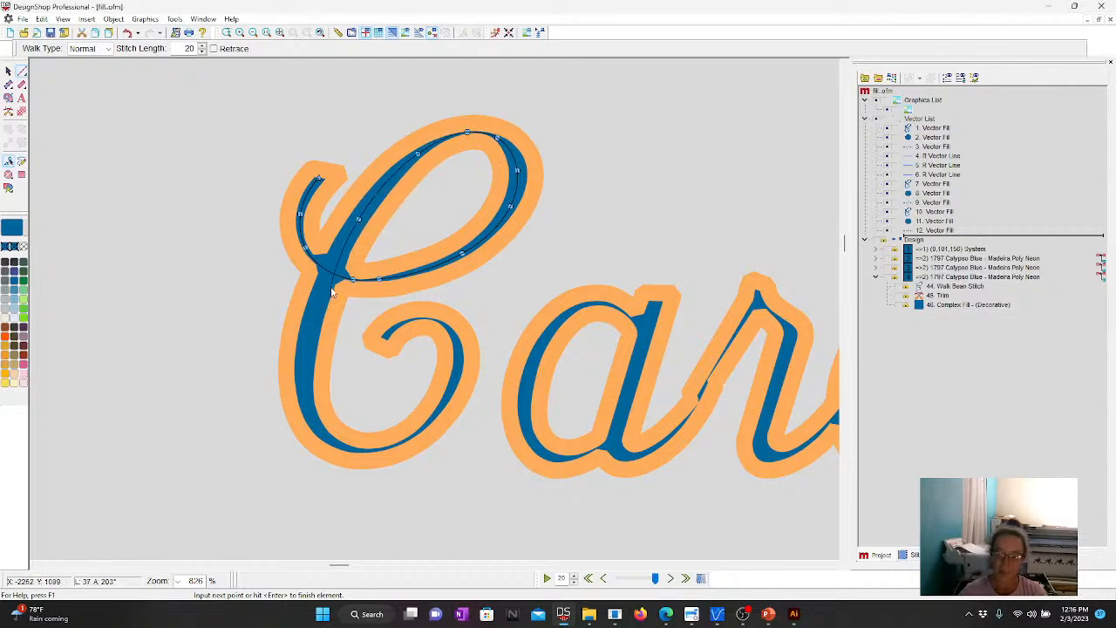
- Continue the walk stitch down the C's stem and around the lower curl to its inner tip, and finish the element
{"action": "left_click", "coordinate": [322, 291]}
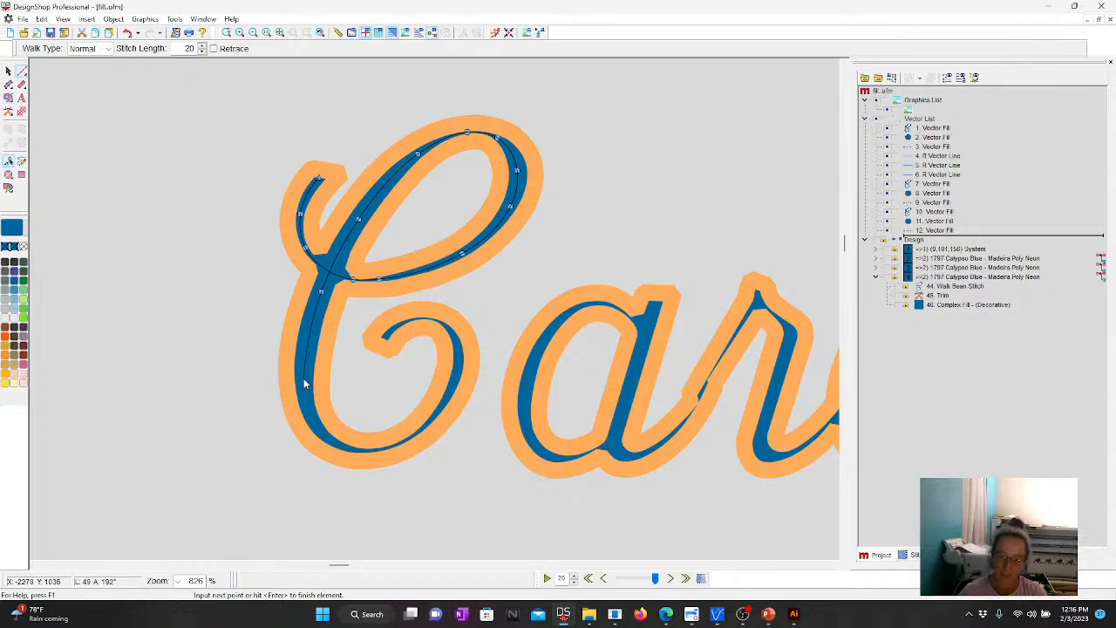
{"action": "left_click", "coordinate": [304, 379]}
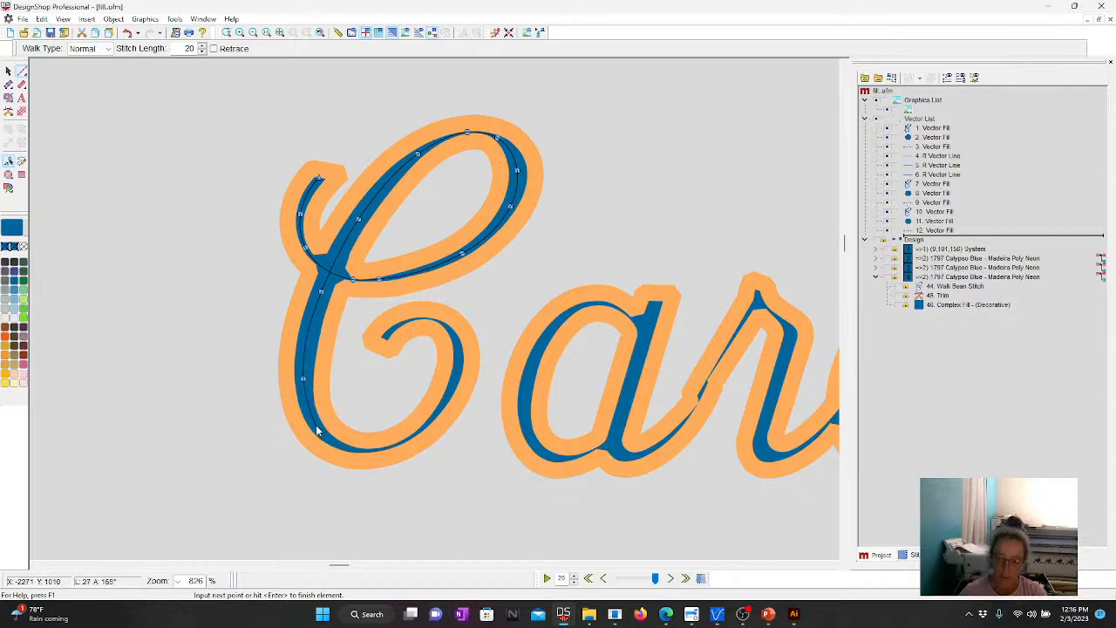
{"action": "left_click", "coordinate": [311, 413]}
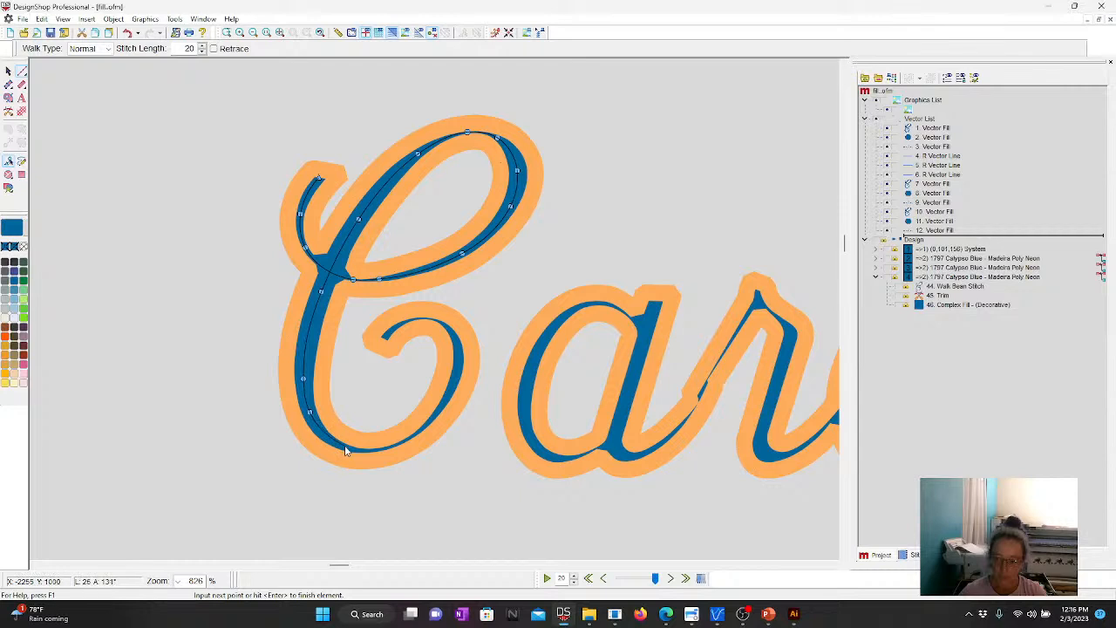
{"action": "left_click", "coordinate": [342, 447]}
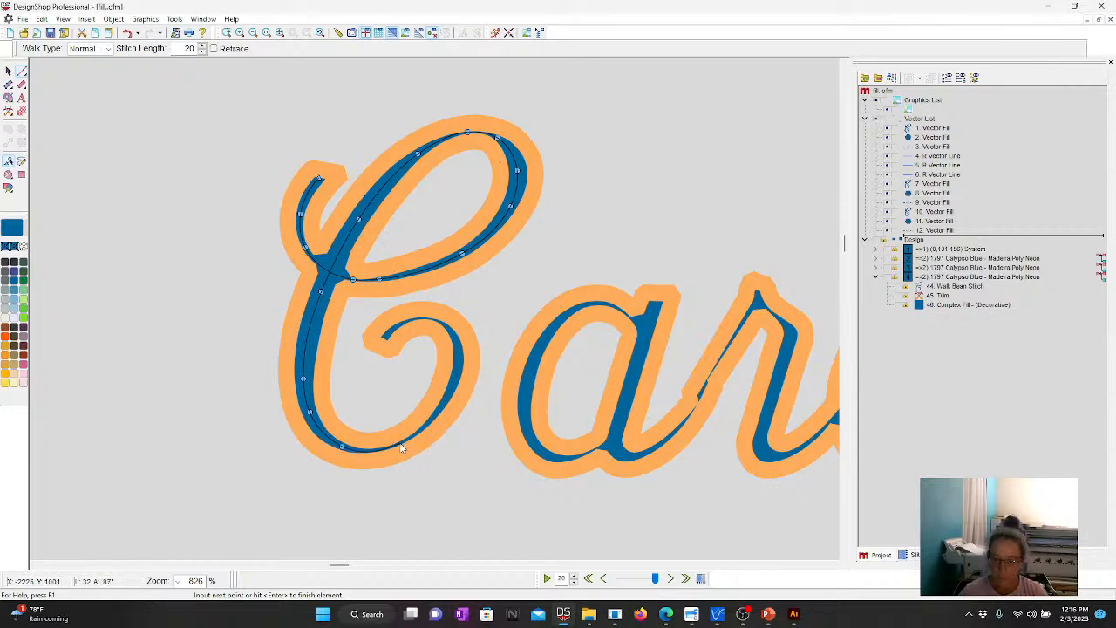
{"action": "left_click", "coordinate": [400, 445]}
{"action": "left_click", "coordinate": [449, 392]}
{"action": "left_click", "coordinate": [455, 339]}
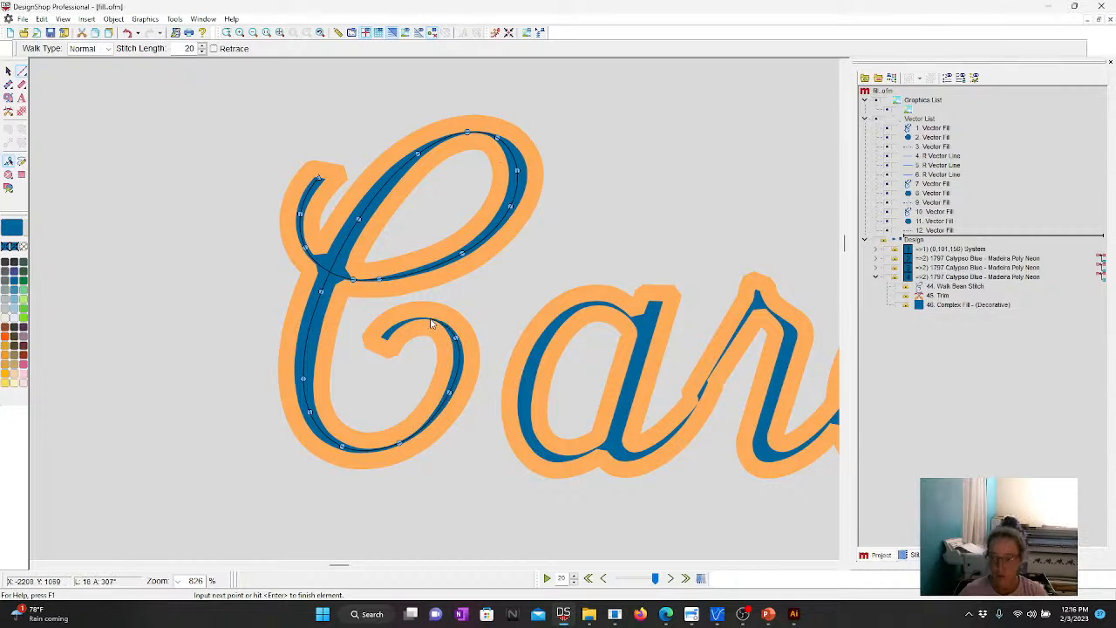
{"action": "left_click", "coordinate": [430, 320]}
{"action": "left_click", "coordinate": [383, 341]}
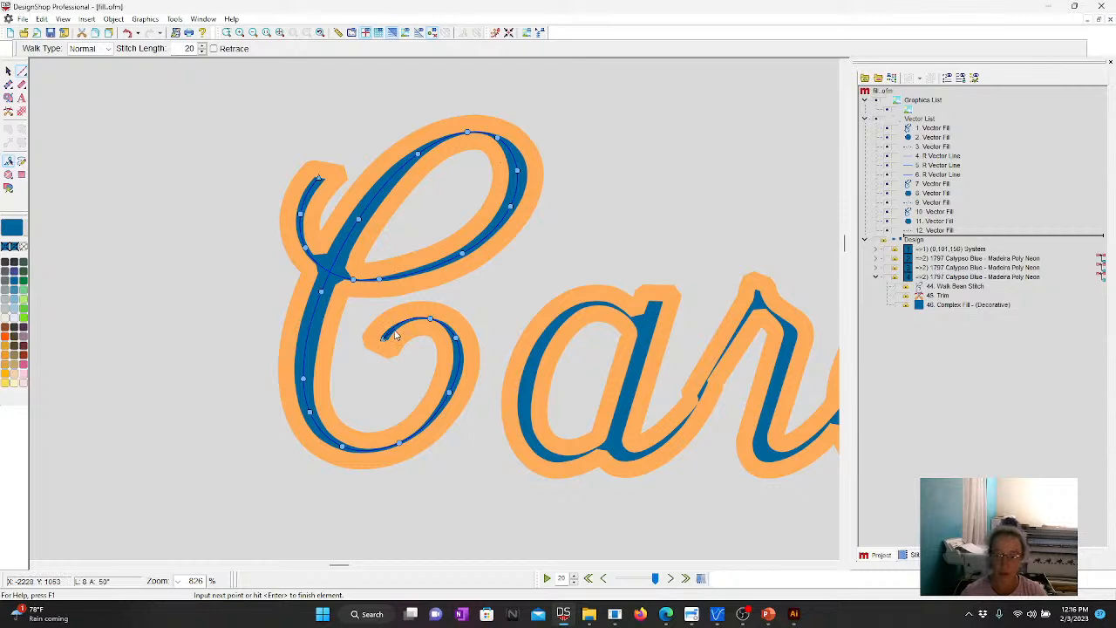
{"action": "key", "text": "Return"}
{"action": "key", "text": "Escape"}
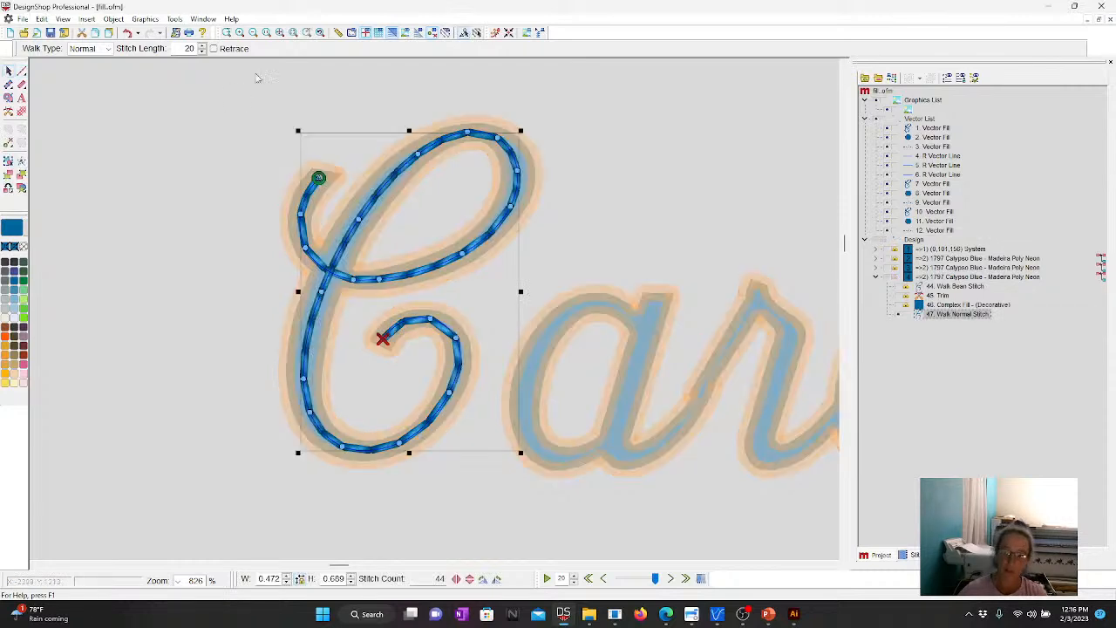
- Move the walk-stitched C to the empty area below the orange-outlined names and show all the hidden design elements
{"action": "left_click", "coordinate": [280, 34]}
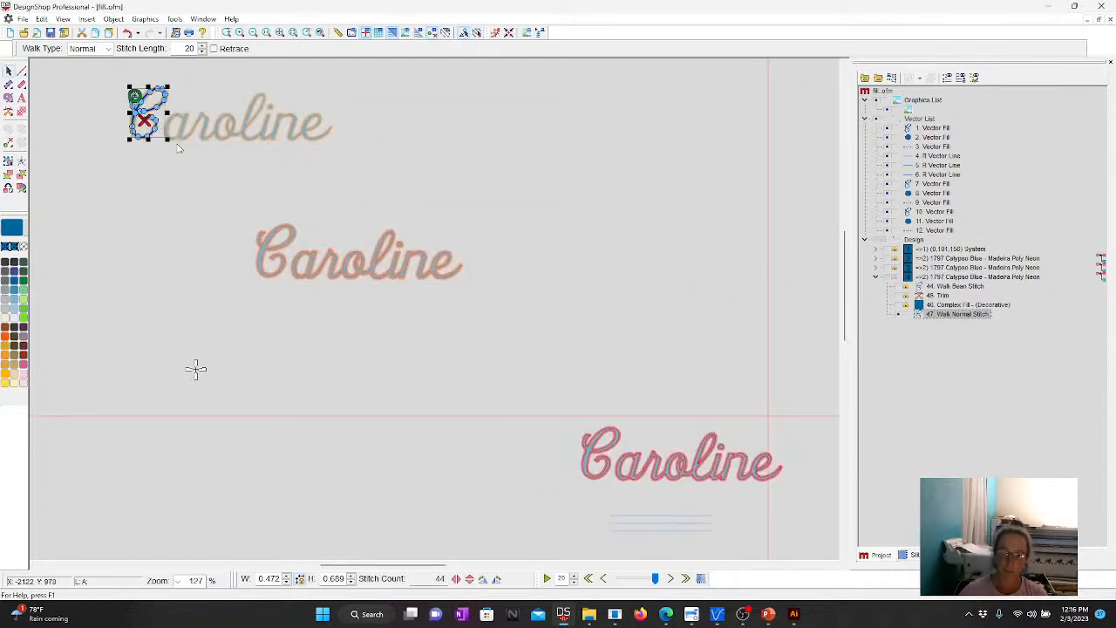
{"action": "left_click_drag", "start_coordinate": [163, 122], "coordinate": [411, 397]}
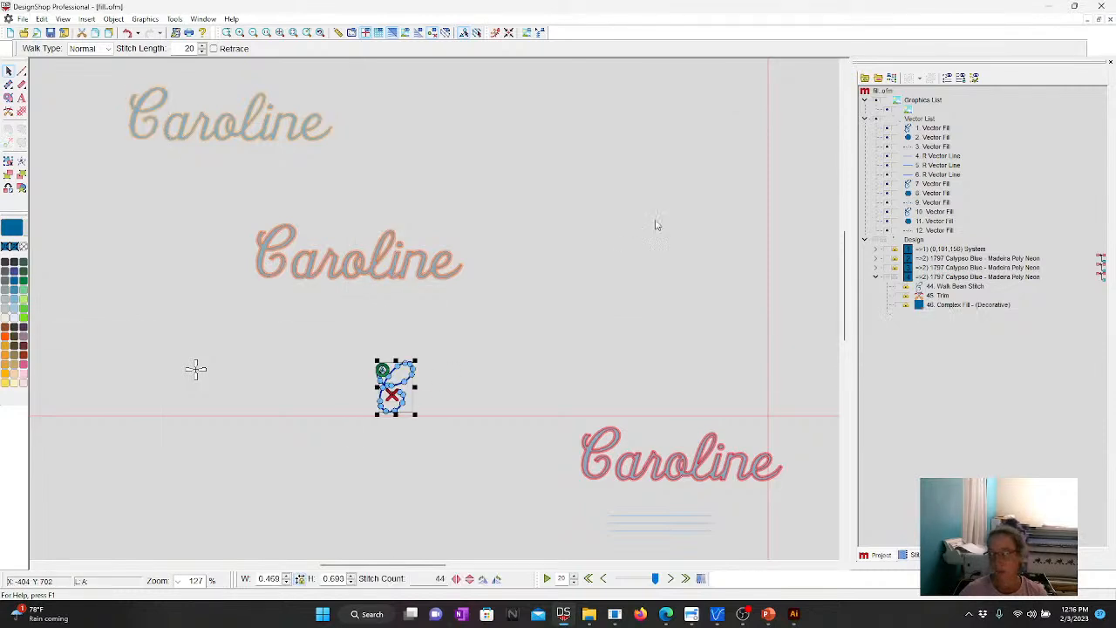
{"action": "left_click", "coordinate": [656, 224]}
{"action": "left_click", "coordinate": [878, 244]}
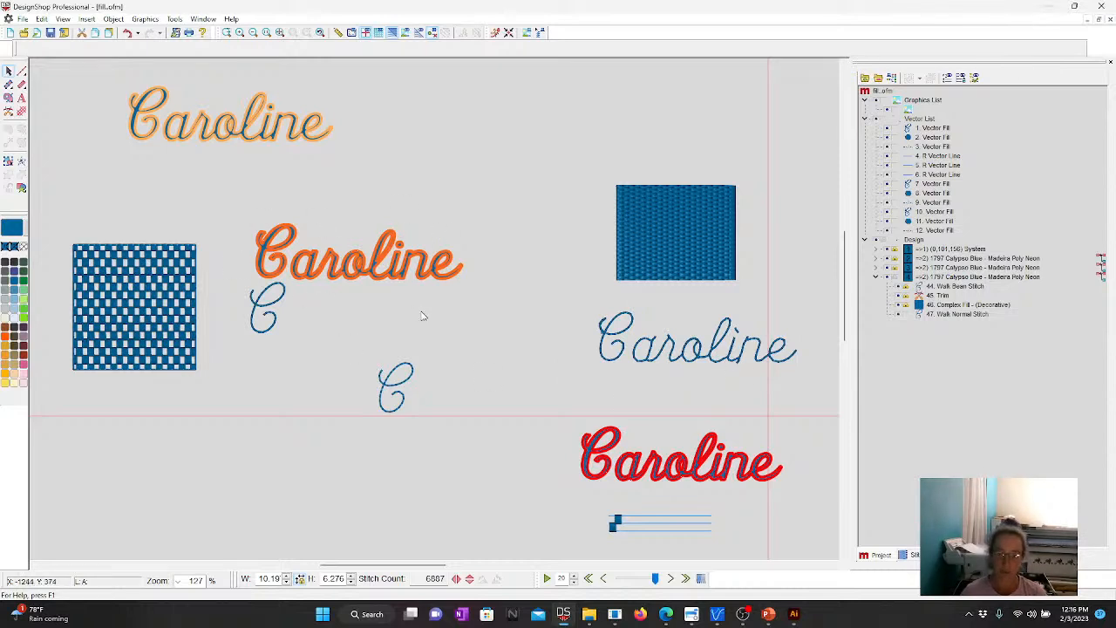
- Switch to the PowerPoint slide show and advance to the next questions slide
{"action": "mouse_move", "coordinate": [770, 613]}
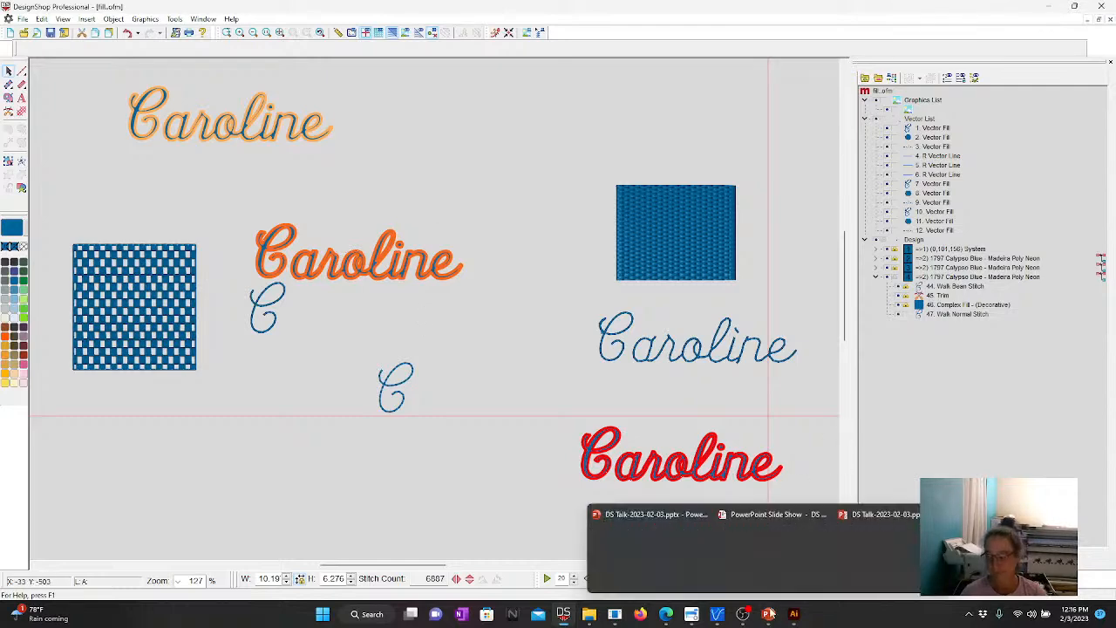
{"action": "left_click", "coordinate": [771, 553]}
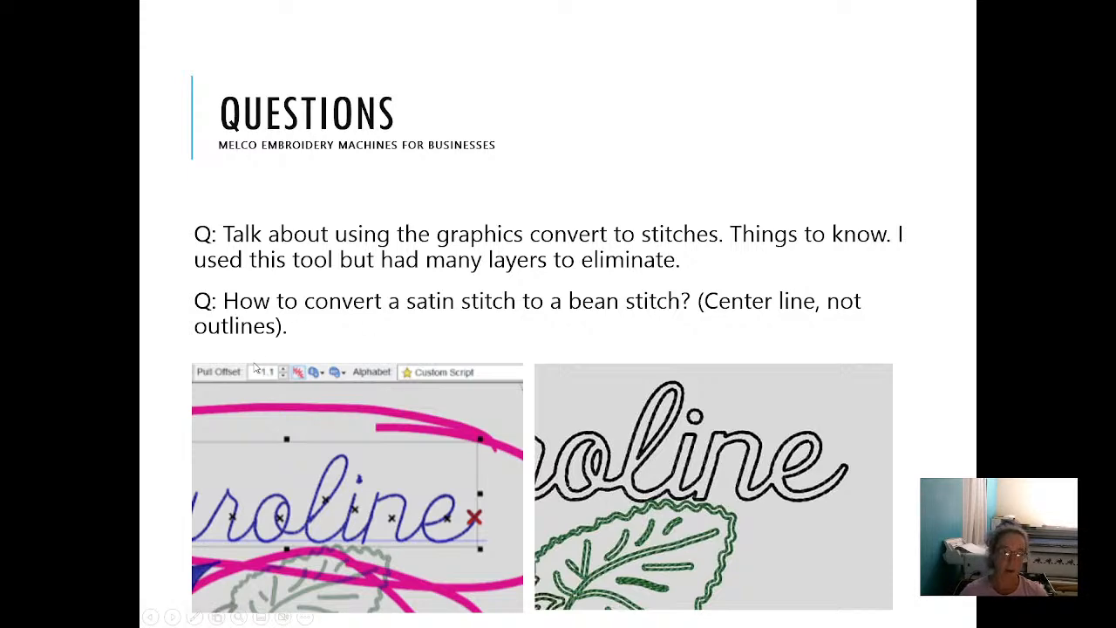
{"action": "left_click", "coordinate": [860, 311]}
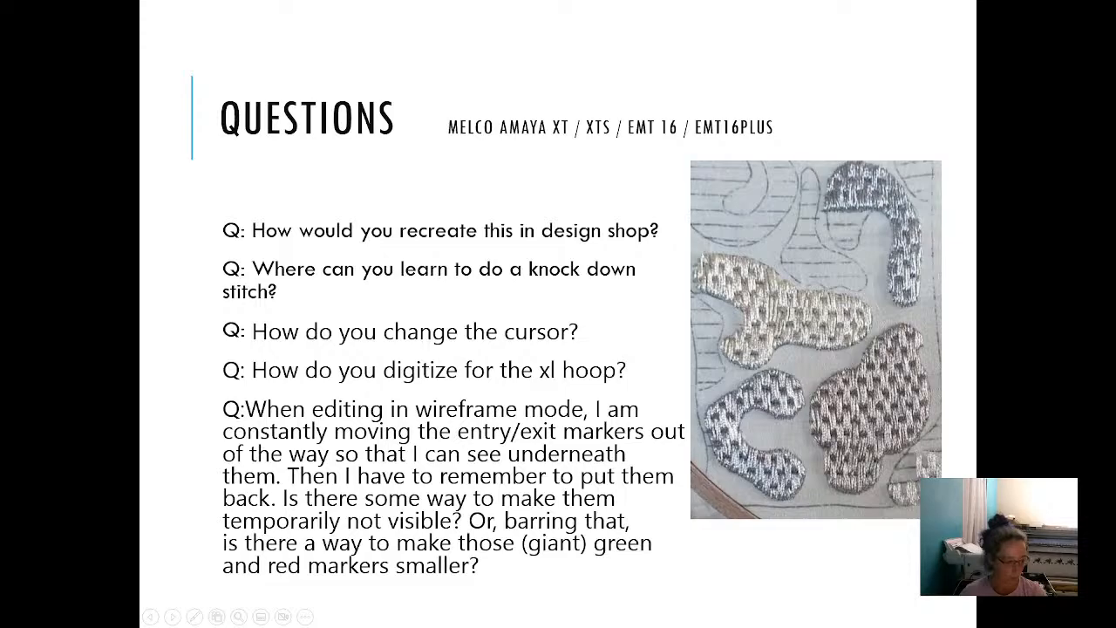
- Return to DesignShop and select the densely stitched fill rectangle above the center-line stitched name to examine its texture up close
{"action": "key", "text": "alt+Tab"}
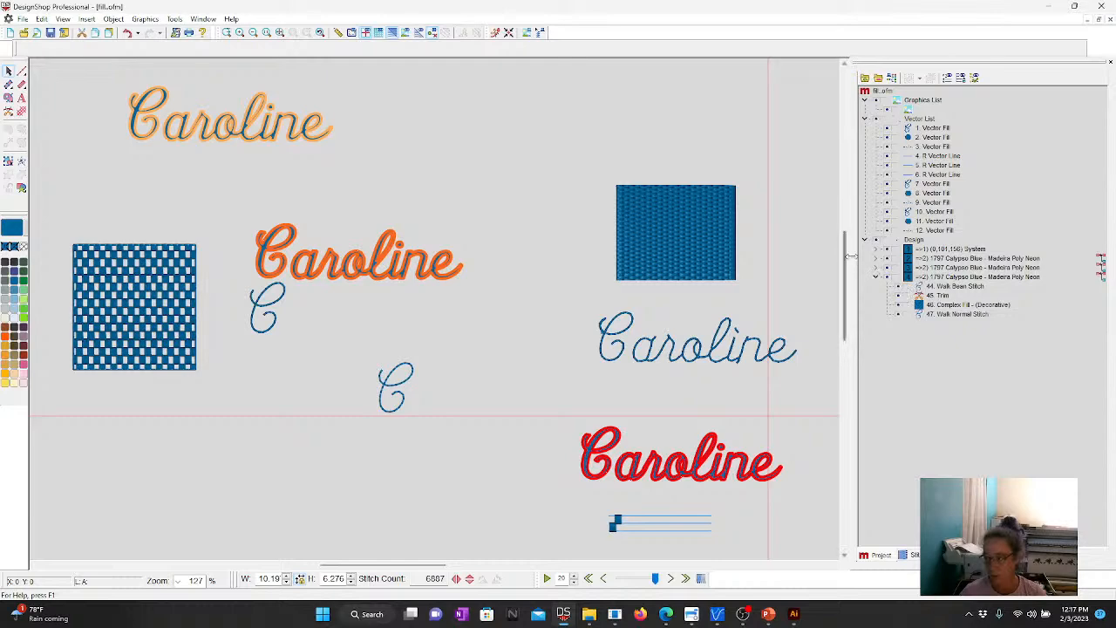
{"action": "left_click", "coordinate": [683, 208]}
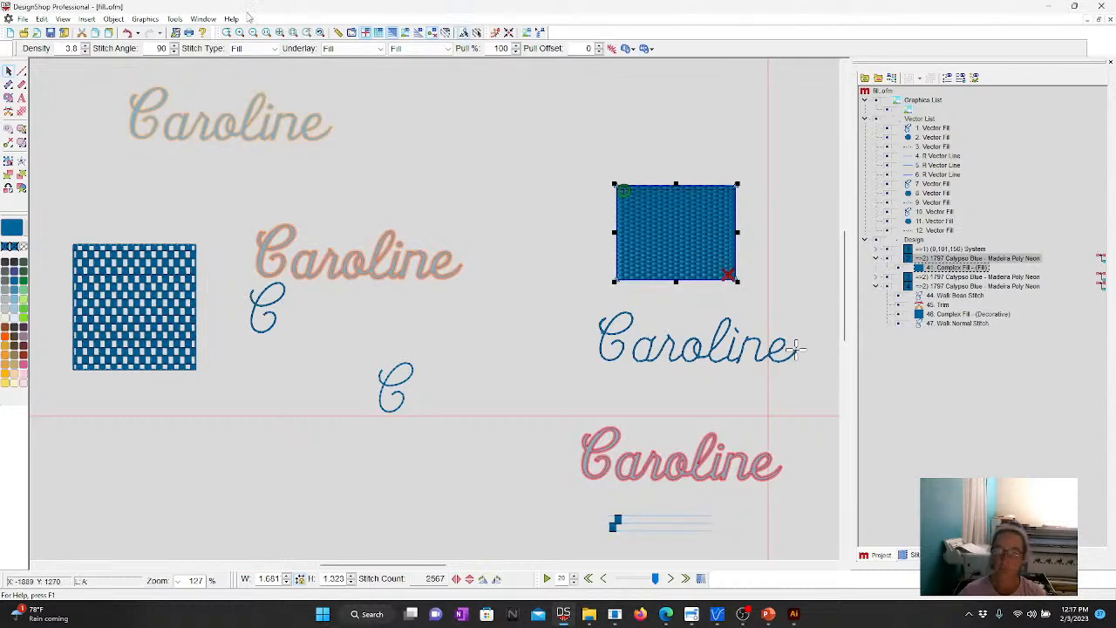
{"action": "left_click", "coordinate": [295, 33]}
{"action": "left_click", "coordinate": [744, 260]}
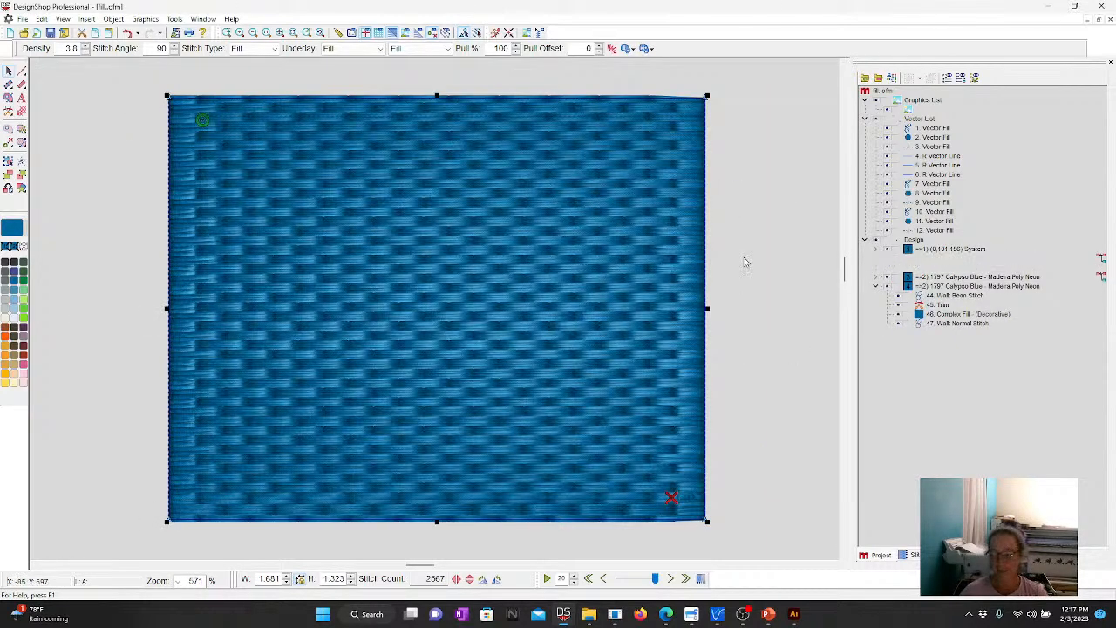
{"action": "left_click", "coordinate": [537, 273]}
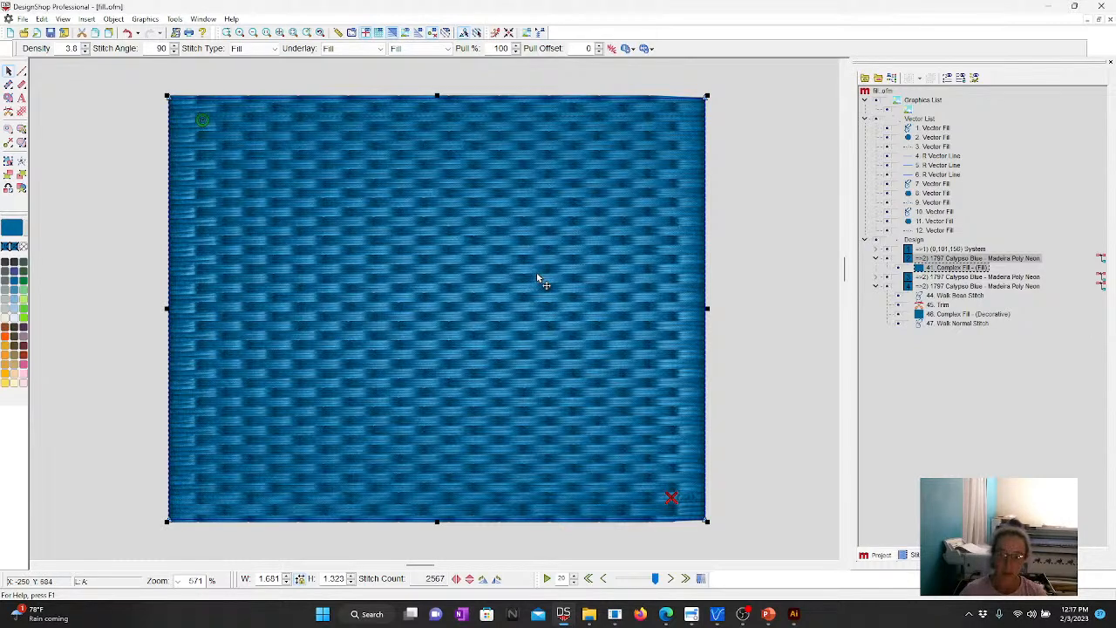
- Inspect the fill rectangle's stitch angle, partition count, partition sequence and partition angle in its object properties
{"action": "right_click", "coordinate": [538, 279]}
{"action": "left_click", "coordinate": [564, 281]}
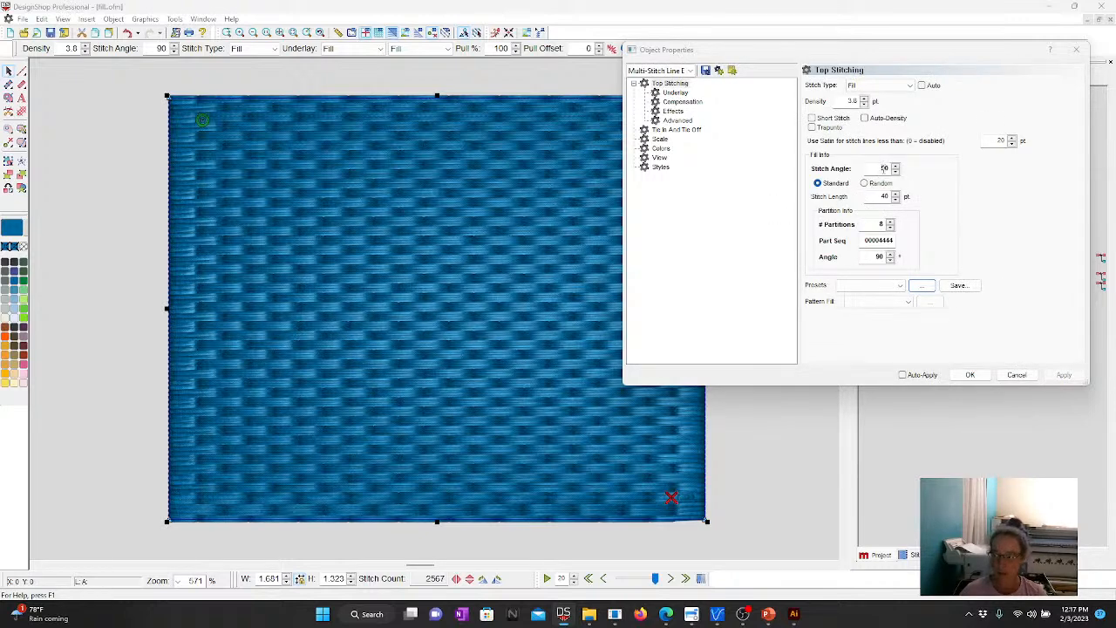
{"action": "double_click", "coordinate": [884, 169]}
{"action": "double_click", "coordinate": [882, 225]}
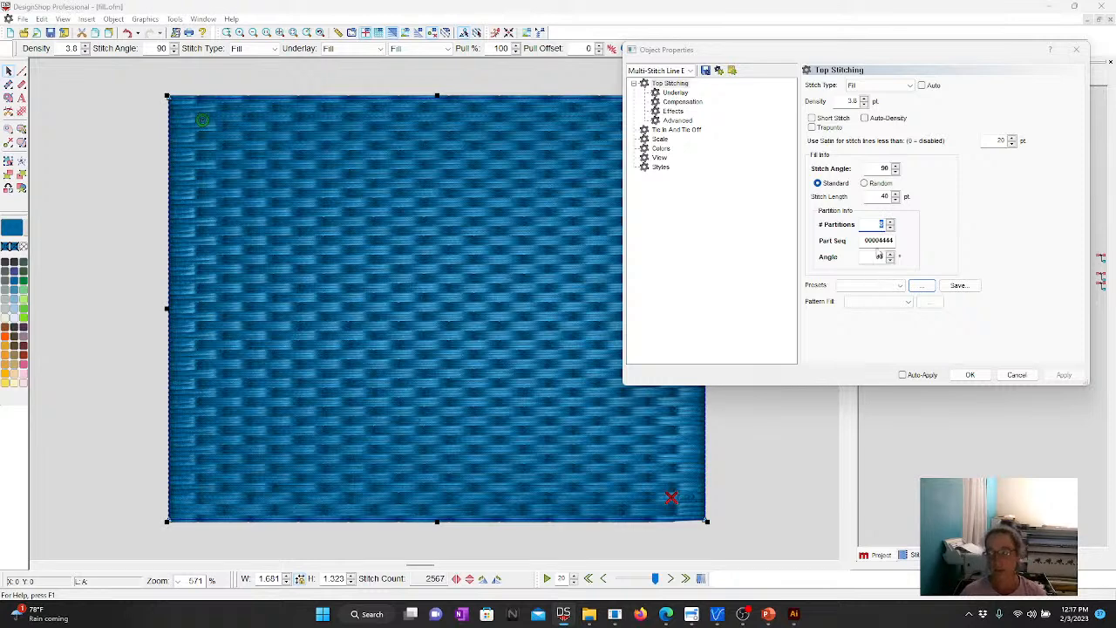
{"action": "left_click_drag", "start_coordinate": [879, 241], "coordinate": [905, 247]}
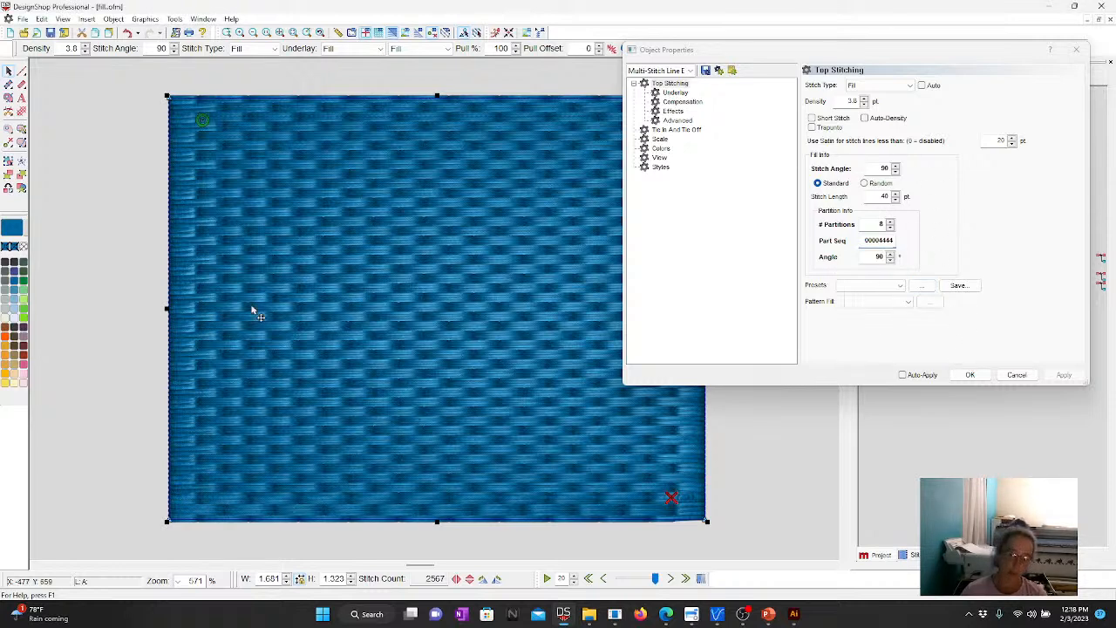
{"action": "left_click", "coordinate": [969, 374]}
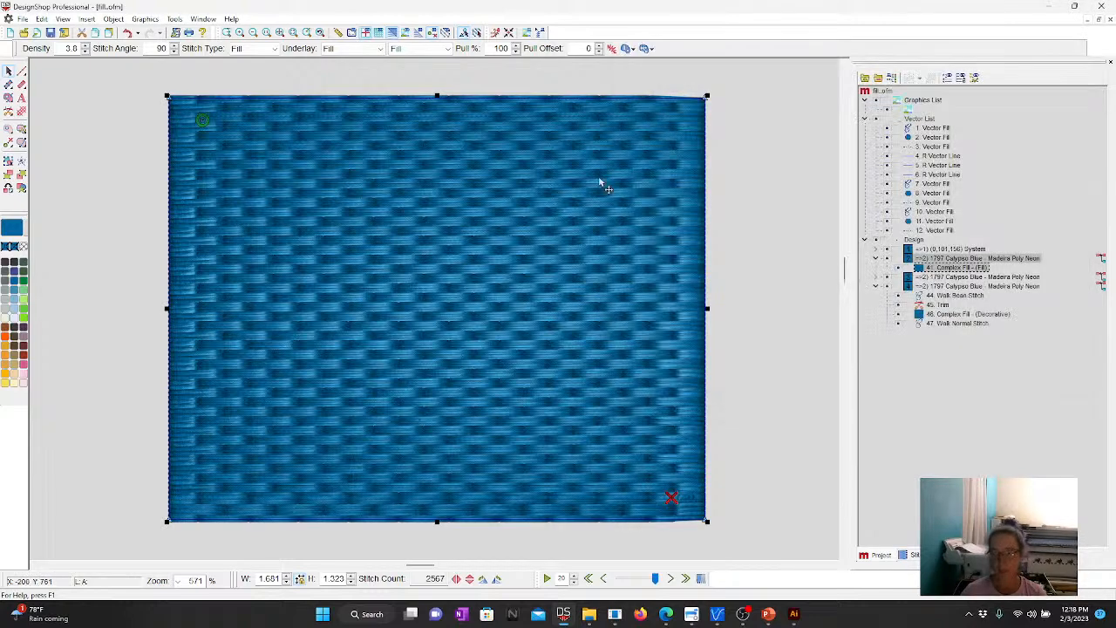
- Examine the checkered square fill up close, and check its stitch type and assigned pattern
{"action": "left_click", "coordinate": [279, 34]}
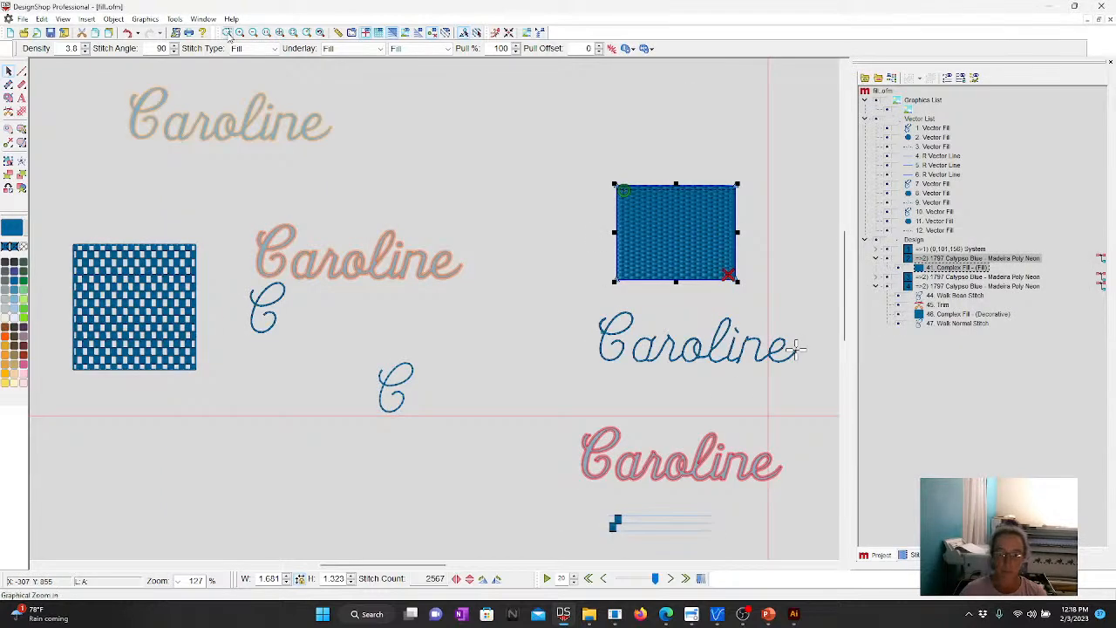
{"action": "left_click_drag", "start_coordinate": [67, 231], "coordinate": [209, 396]}
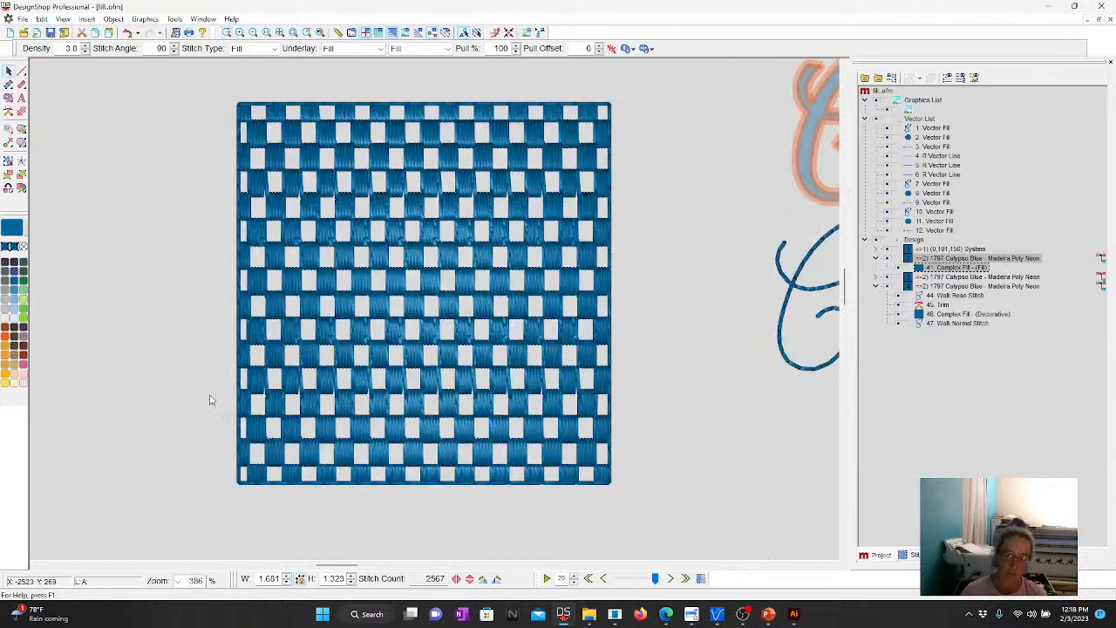
{"action": "scroll", "coordinate": [403, 262], "scroll_direction": "up", "scroll_amount": 1}
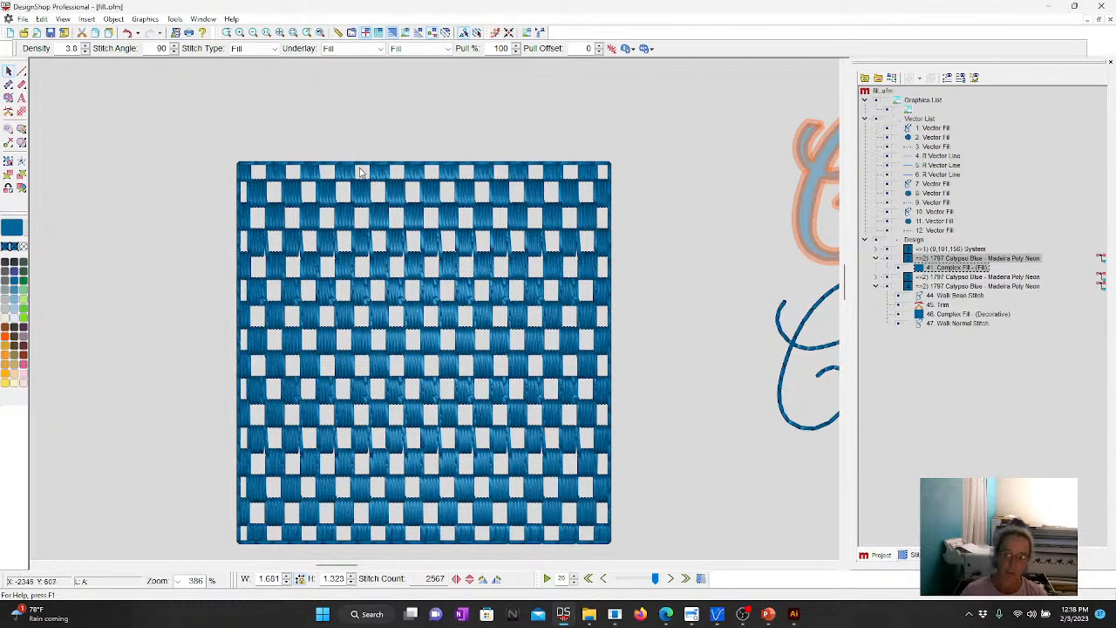
{"action": "left_click", "coordinate": [279, 33]}
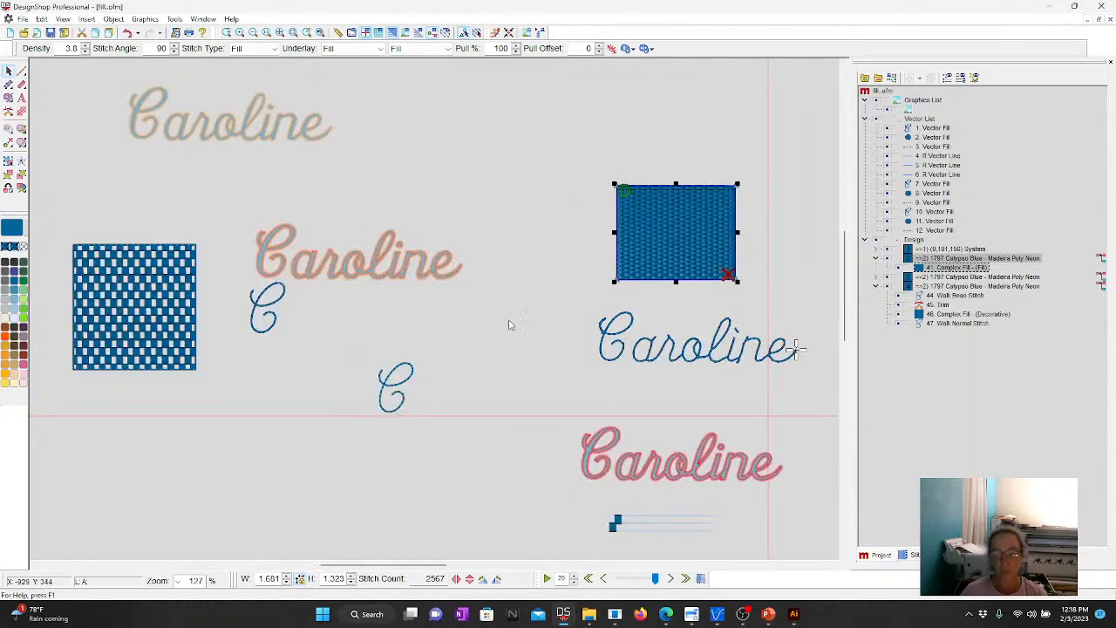
{"action": "left_click", "coordinate": [504, 377]}
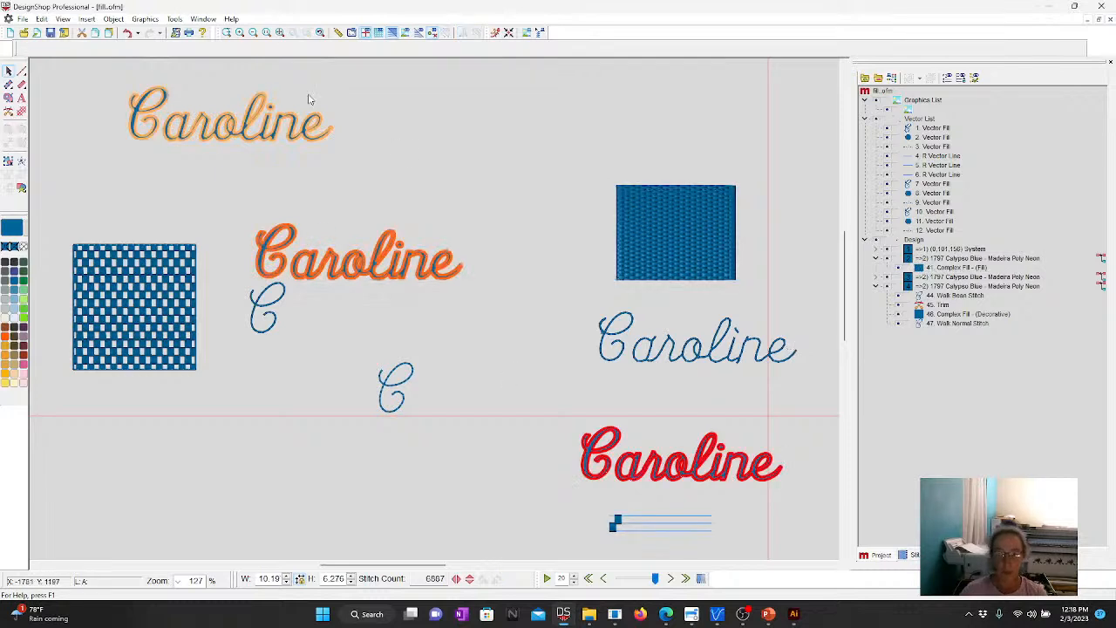
{"action": "left_click", "coordinate": [147, 288]}
{"action": "left_click", "coordinate": [177, 50]}
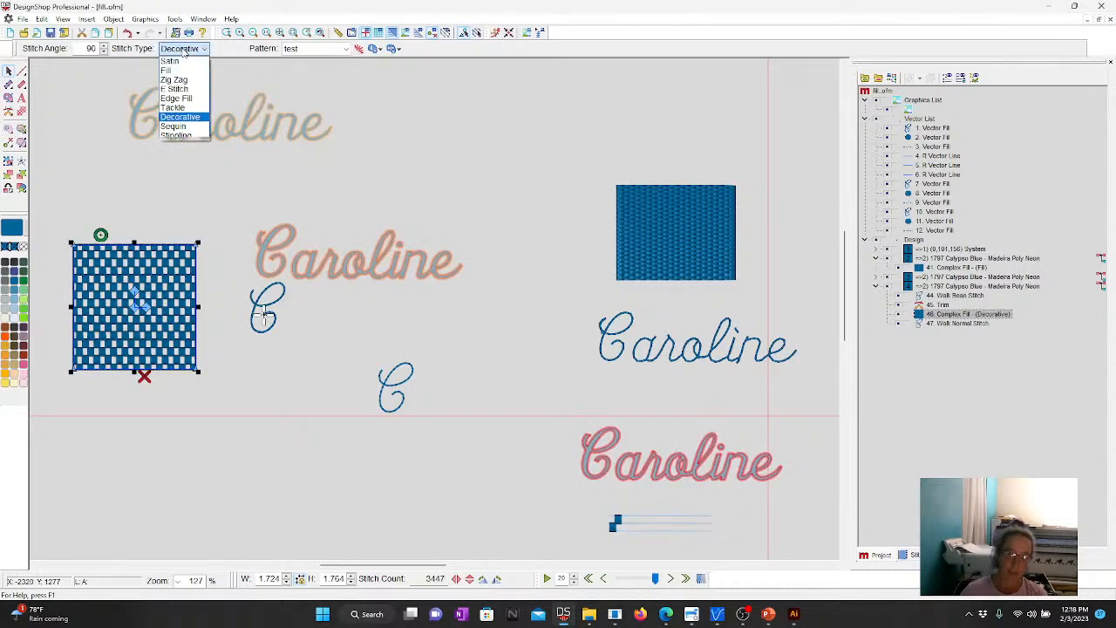
{"action": "left_click", "coordinate": [178, 50]}
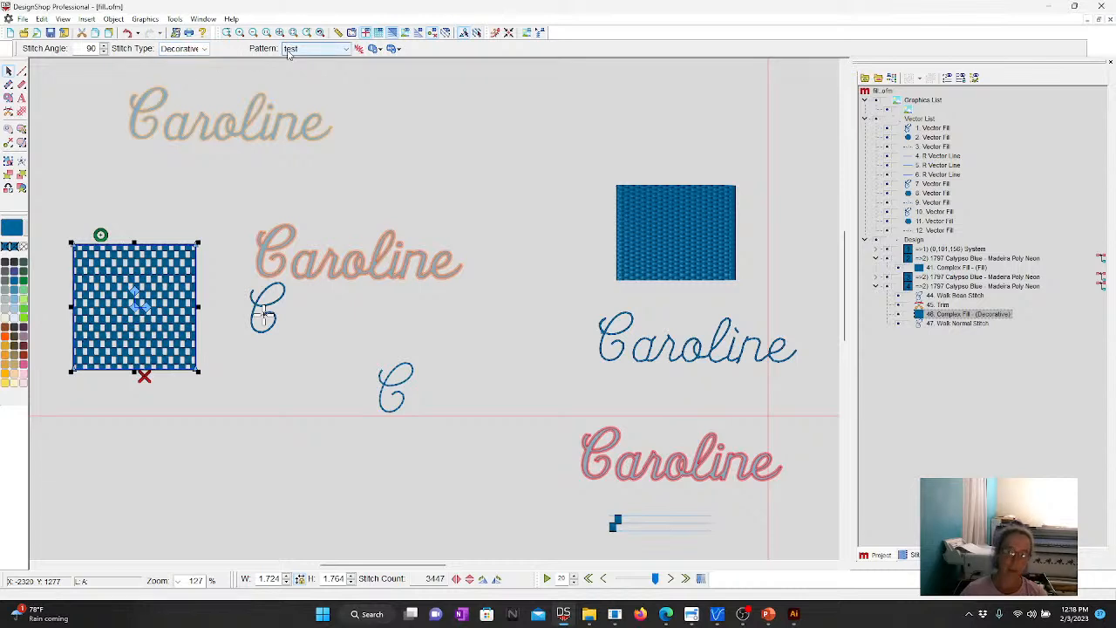
{"action": "left_click", "coordinate": [247, 68]}
- Inspect the two offset satin columns on the guide lines below the red-outlined name
{"action": "left_click", "coordinate": [227, 33]}
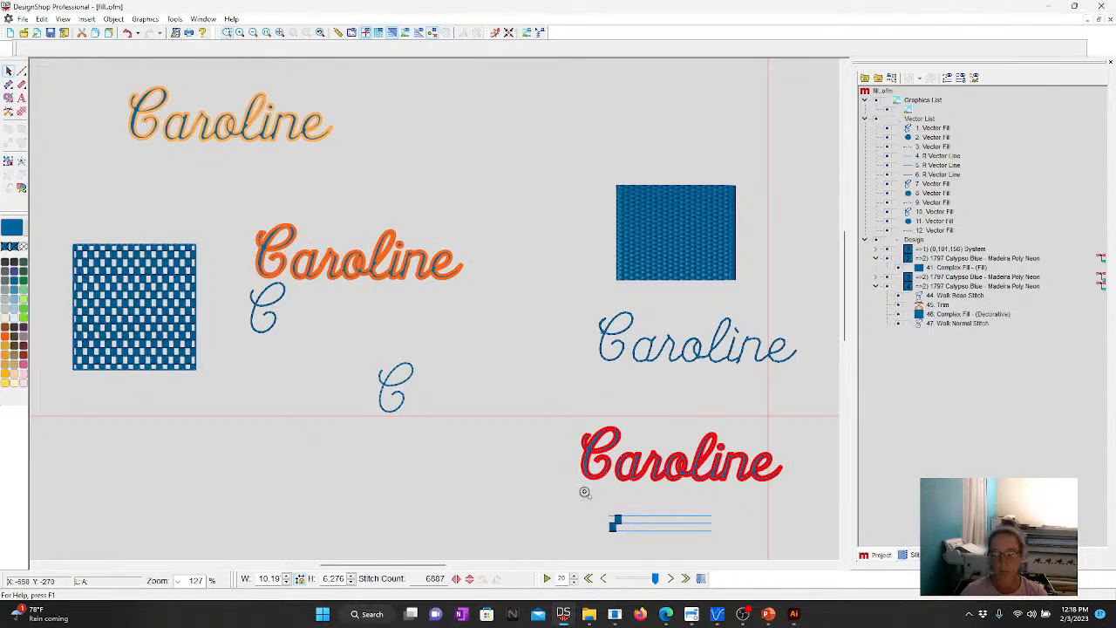
{"action": "left_click_drag", "start_coordinate": [592, 505], "coordinate": [745, 544]}
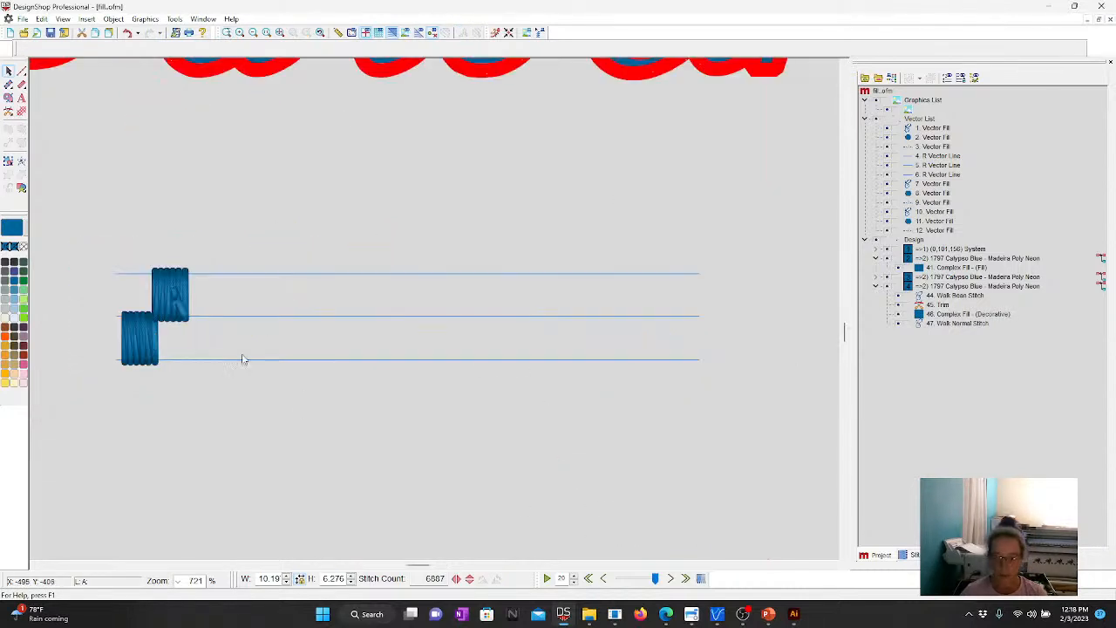
{"action": "left_click", "coordinate": [136, 340]}
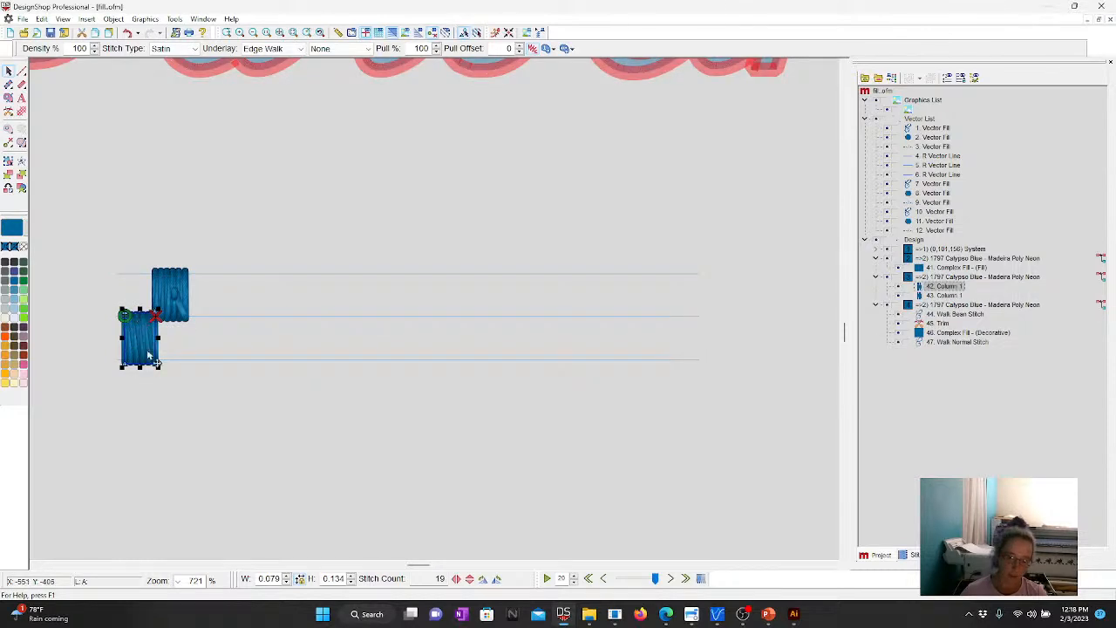
{"action": "left_click", "coordinate": [164, 290]}
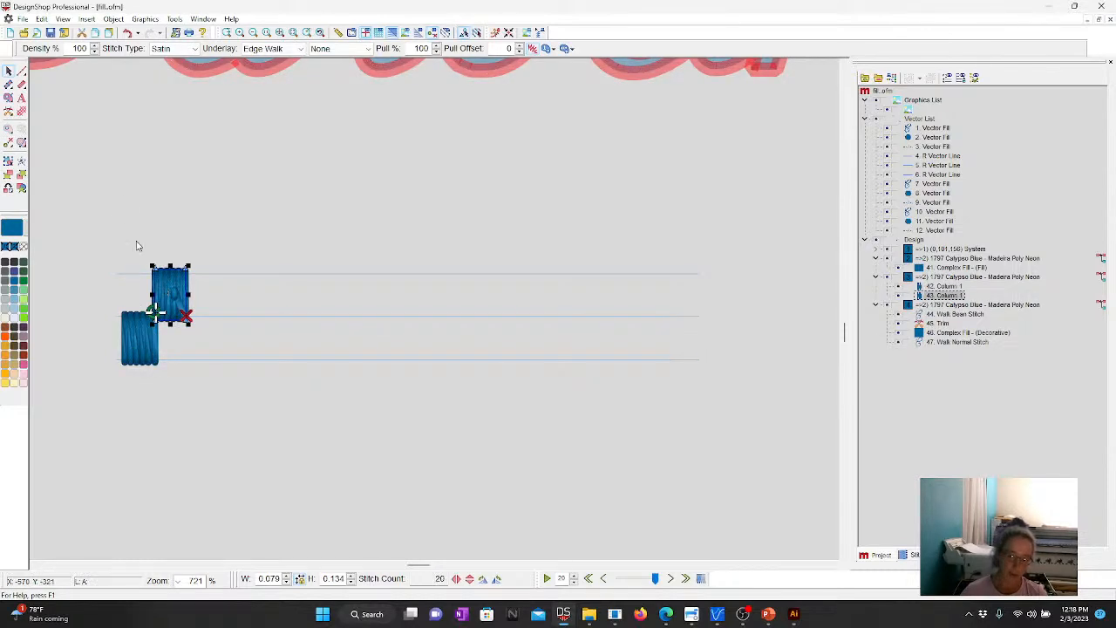
- Digitize a satin column about 0.075 wide by 0.134 high across the lower two guide lines, with its exit point at the upper right corner
{"action": "left_click", "coordinate": [9, 84]}
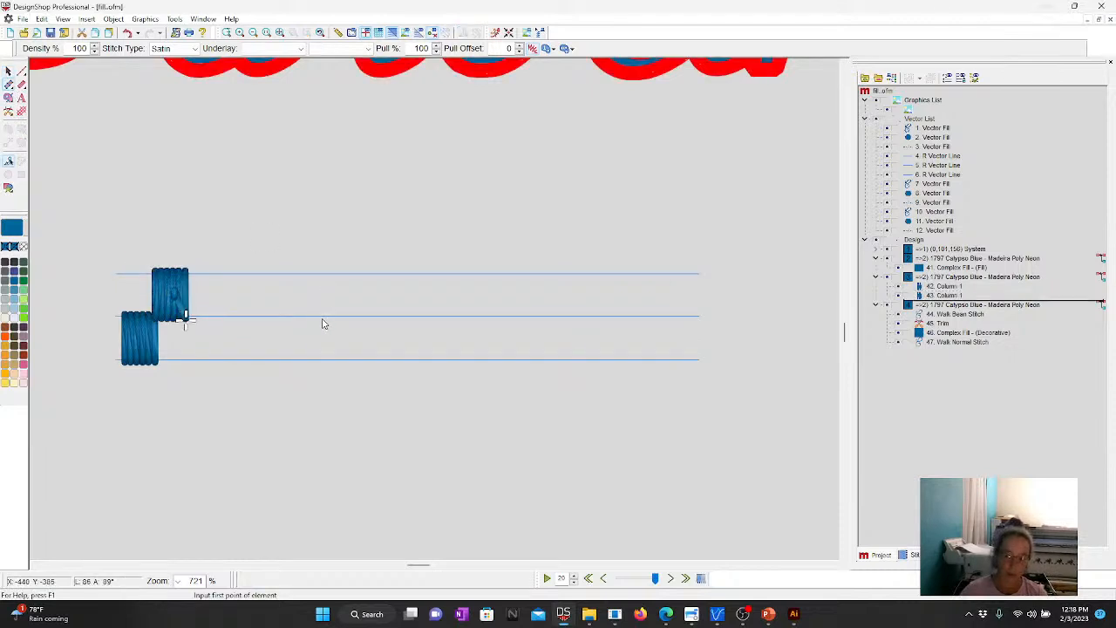
{"action": "left_click", "coordinate": [318, 312]}
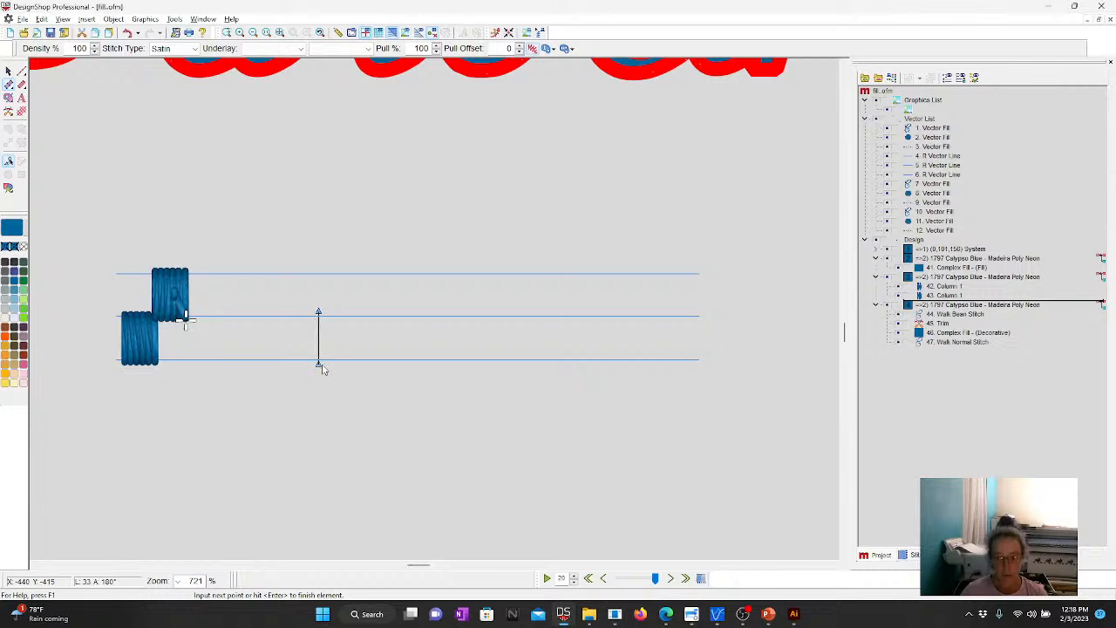
{"action": "left_click", "coordinate": [345, 311]}
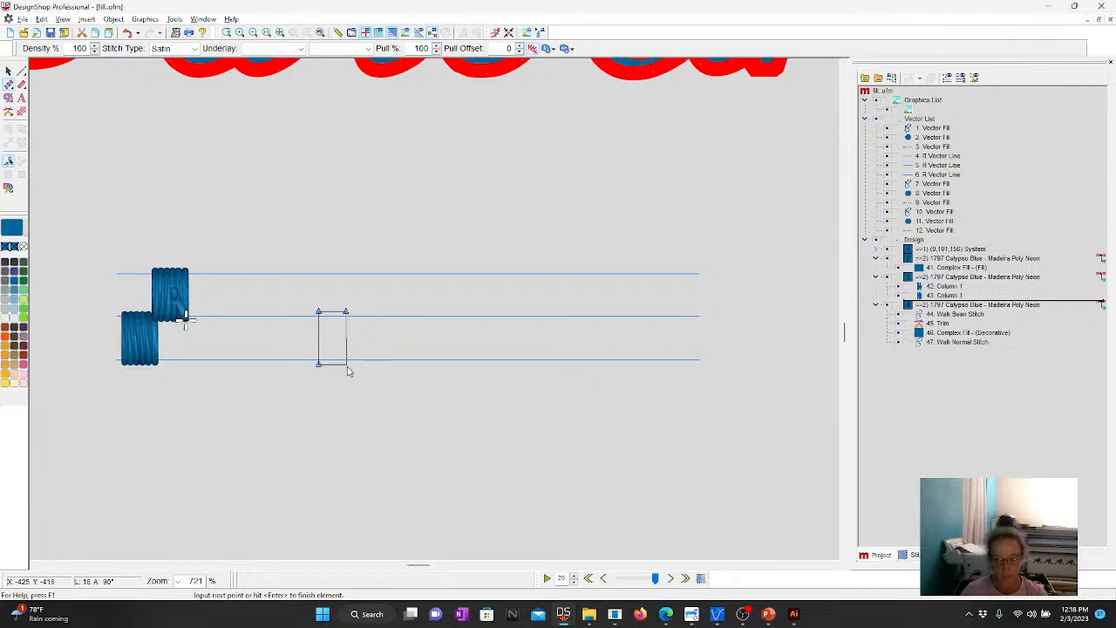
{"action": "left_click", "coordinate": [346, 365]}
{"action": "key", "text": "Return"}
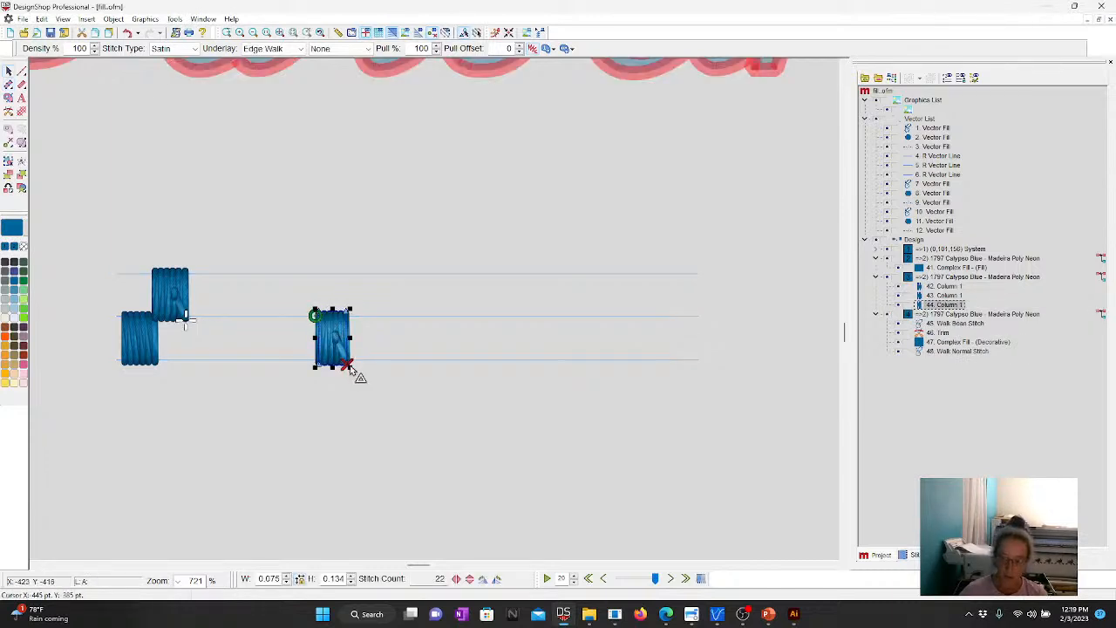
{"action": "left_click_drag", "start_coordinate": [349, 367], "coordinate": [350, 320]}
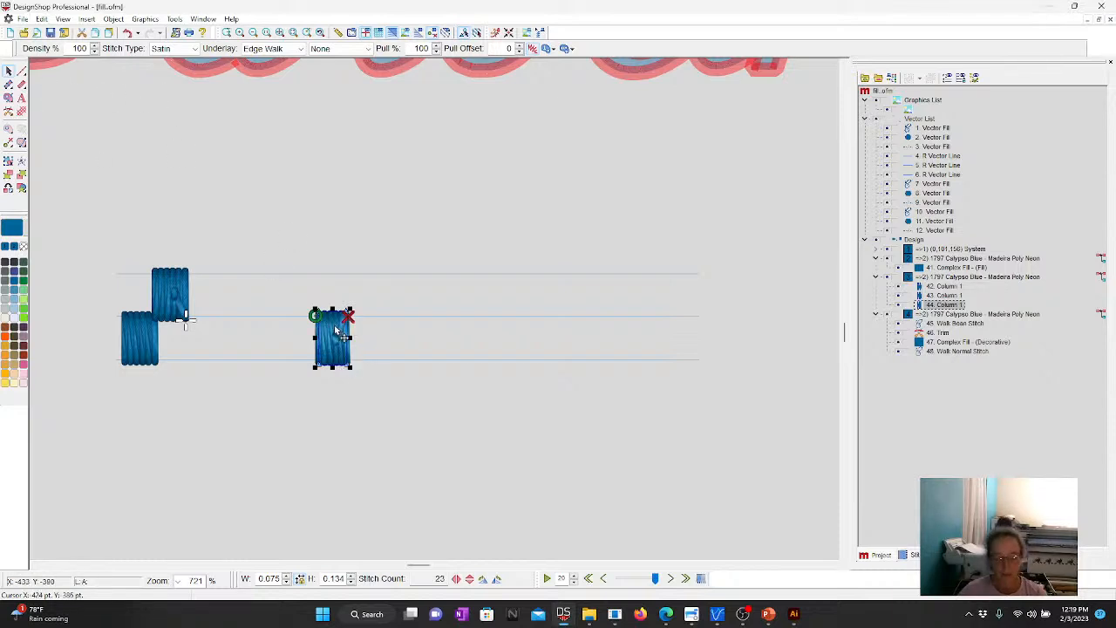
- Add a second satin column about 0.071 by 0.138, diagonally above the first, and move its entry point to its lower left corner
{"action": "left_click_drag", "start_coordinate": [349, 315], "coordinate": [361, 296]}
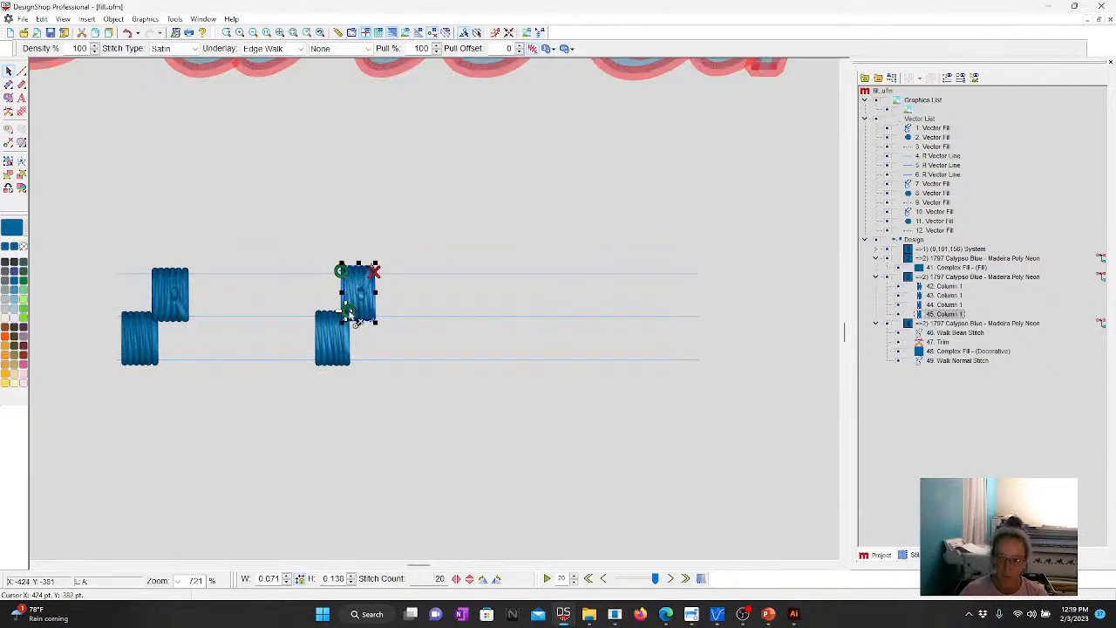
{"action": "left_click", "coordinate": [347, 314]}
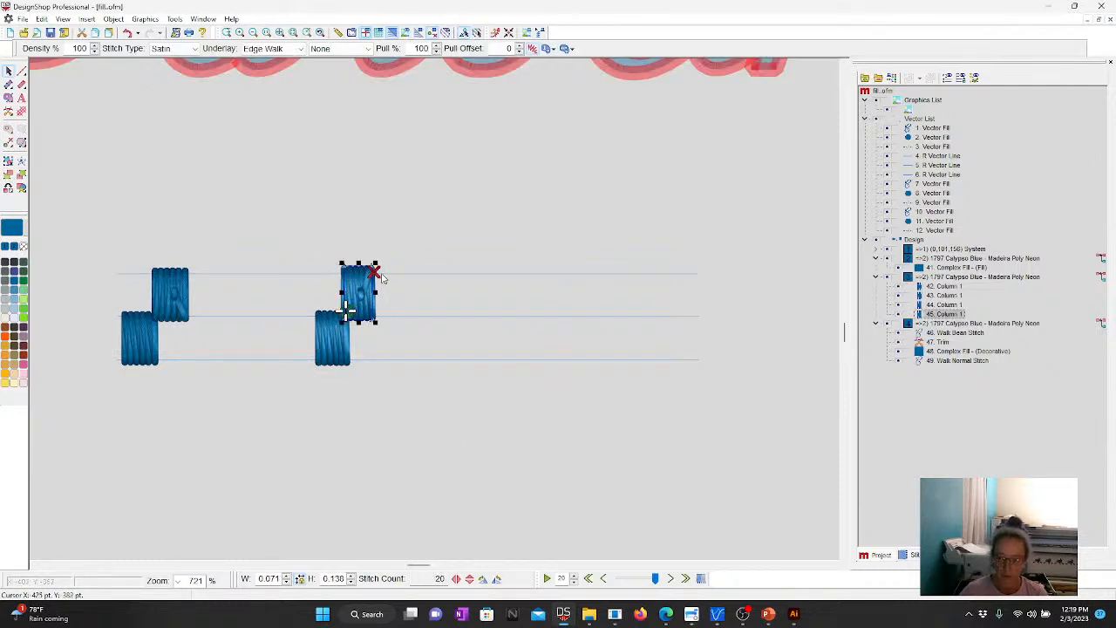
{"action": "left_click", "coordinate": [381, 326]}
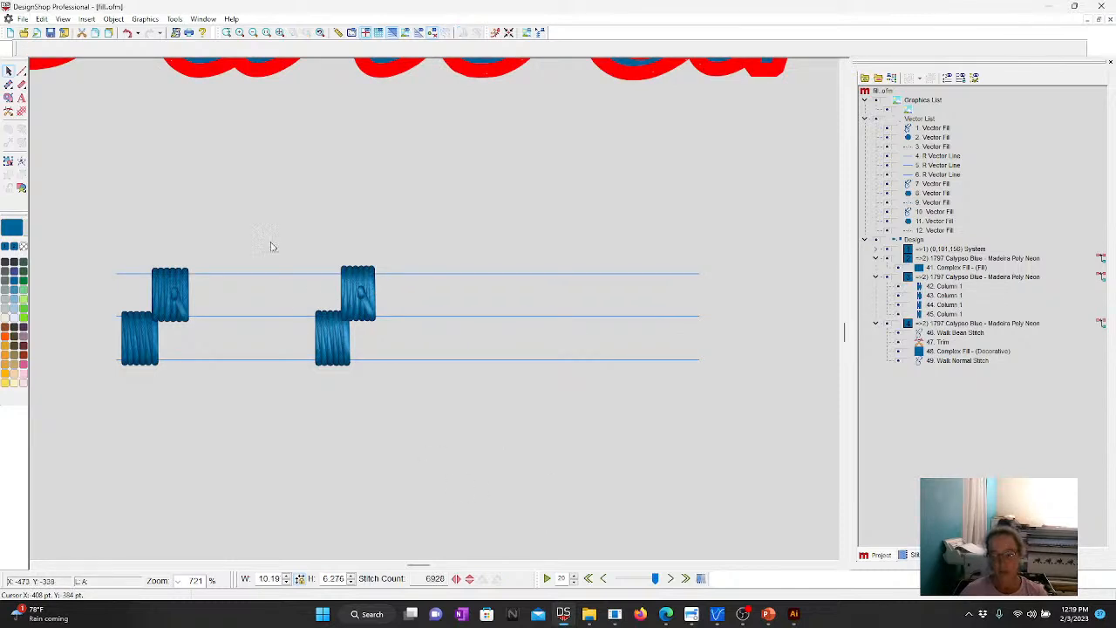
- Turn off Tie In, Tie Off and Auto Trim for the two new satin columns
{"action": "left_click_drag", "start_coordinate": [266, 231], "coordinate": [448, 455]}
{"action": "right_click", "coordinate": [347, 305]}
{"action": "left_click", "coordinate": [384, 350]}
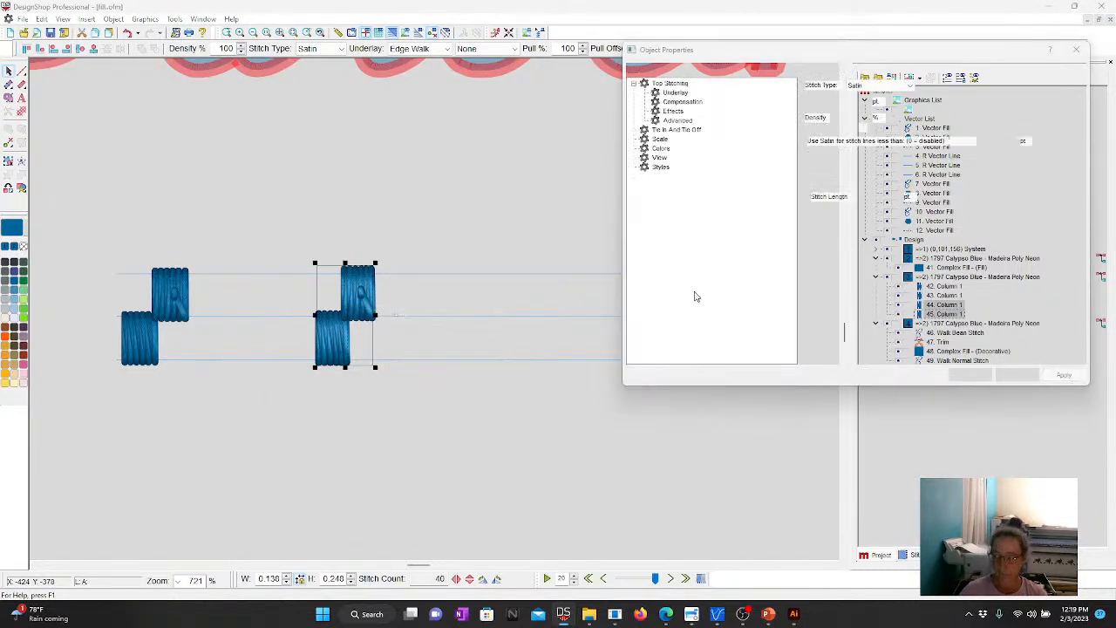
{"action": "left_click", "coordinate": [664, 131]}
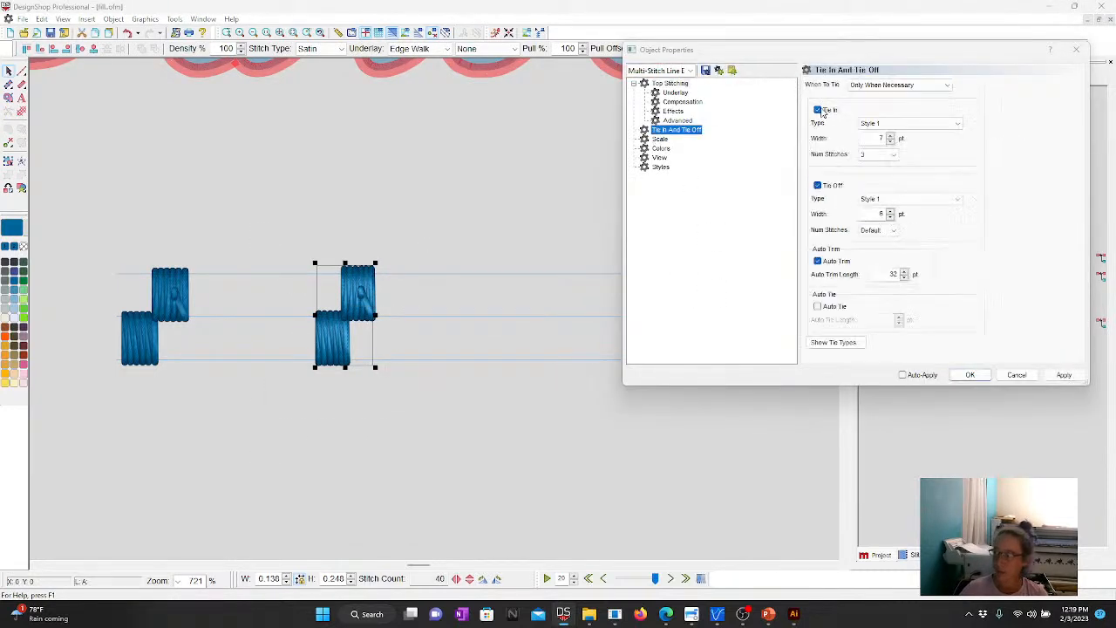
{"action": "left_click", "coordinate": [818, 111]}
{"action": "left_click", "coordinate": [826, 185]}
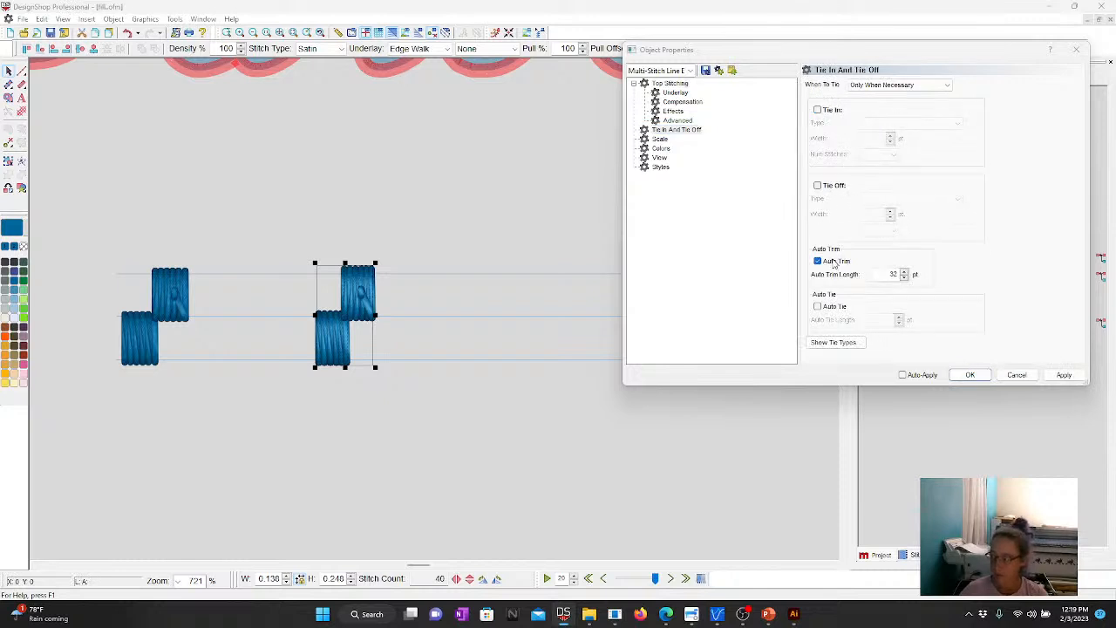
{"action": "left_click", "coordinate": [832, 261]}
{"action": "left_click", "coordinate": [970, 375]}
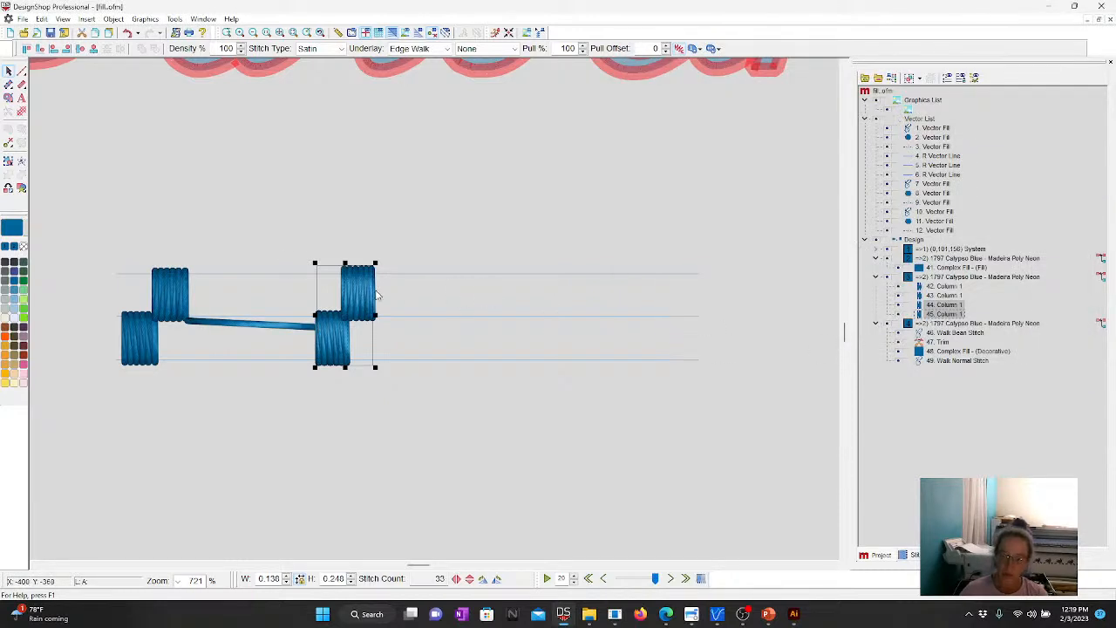
- Save the two selected columns as a decorative custom shape named test, replacing the existing file
{"action": "right_click", "coordinate": [356, 297]}
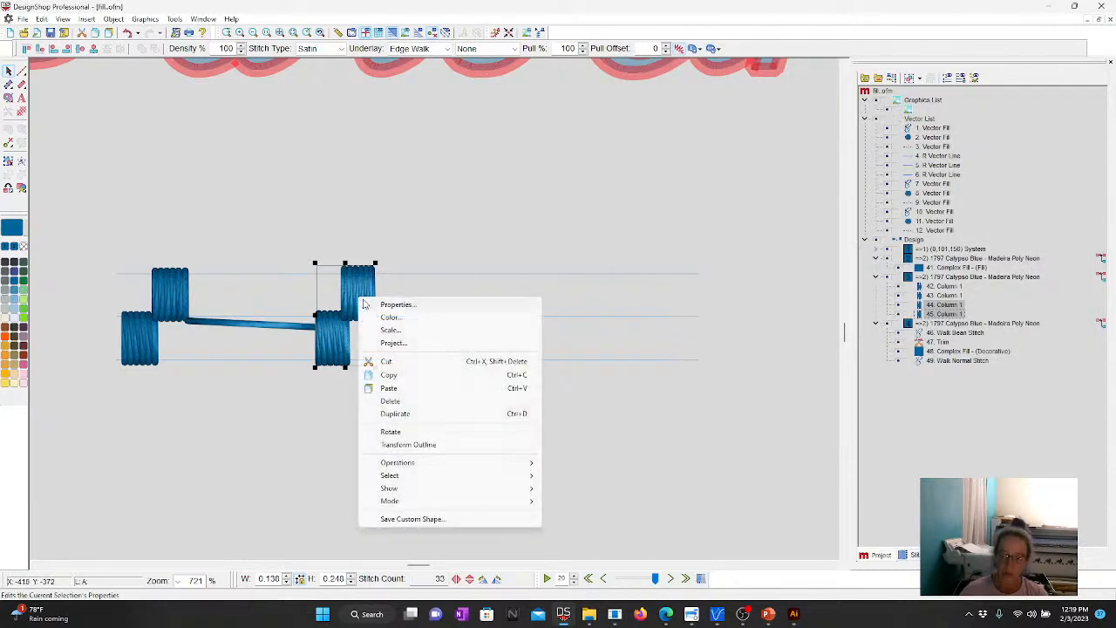
{"action": "left_click", "coordinate": [412, 518]}
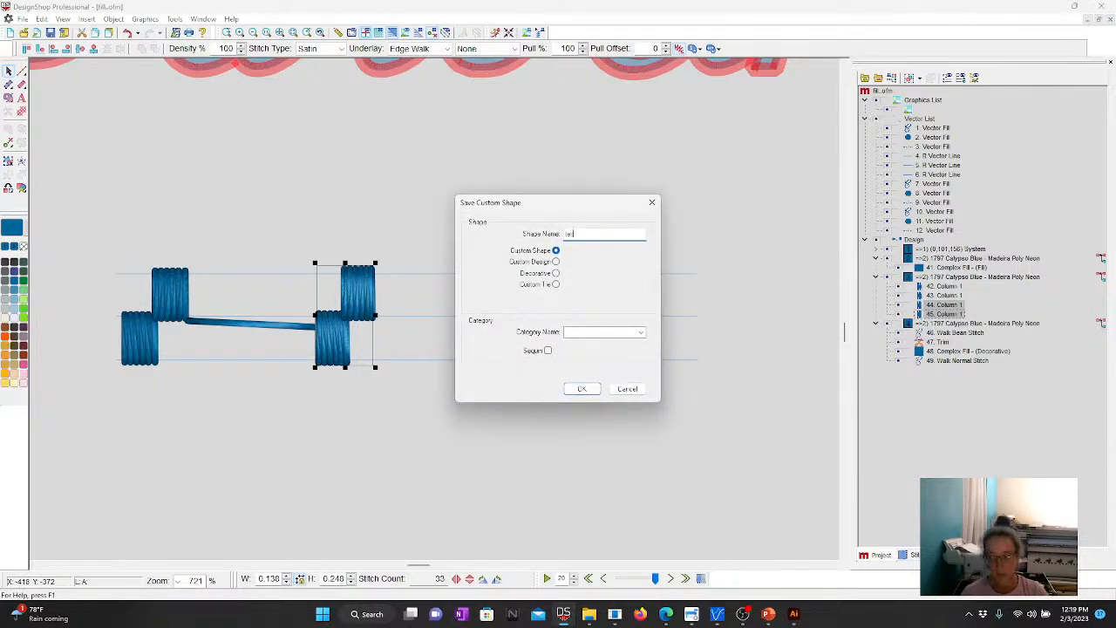
{"action": "left_click", "coordinate": [556, 273]}
{"action": "left_click", "coordinate": [589, 391]}
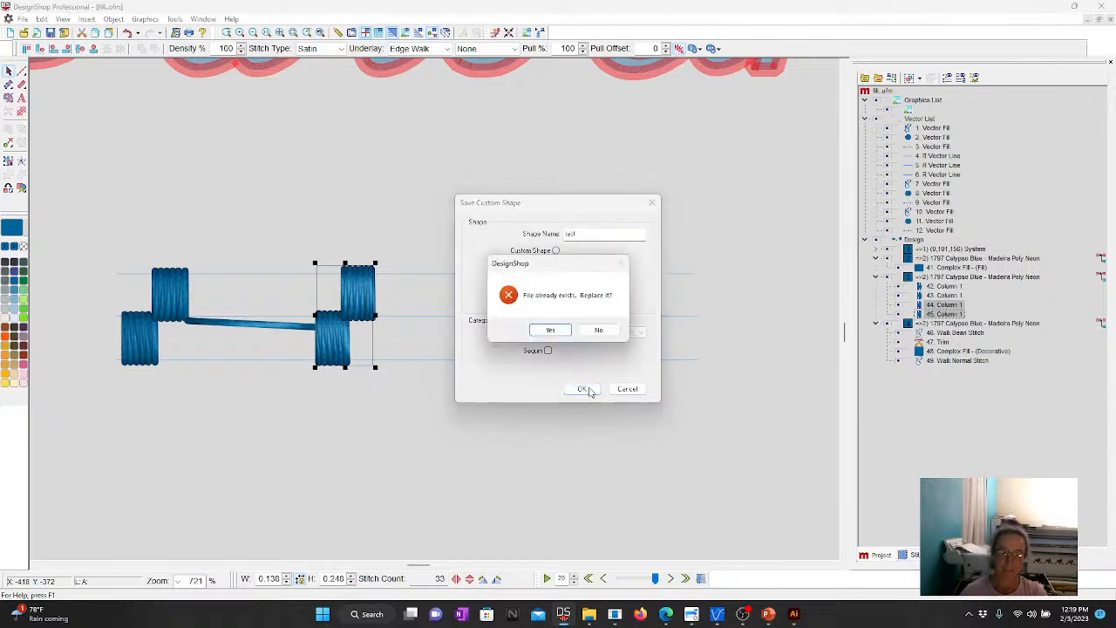
{"action": "left_click", "coordinate": [552, 329]}
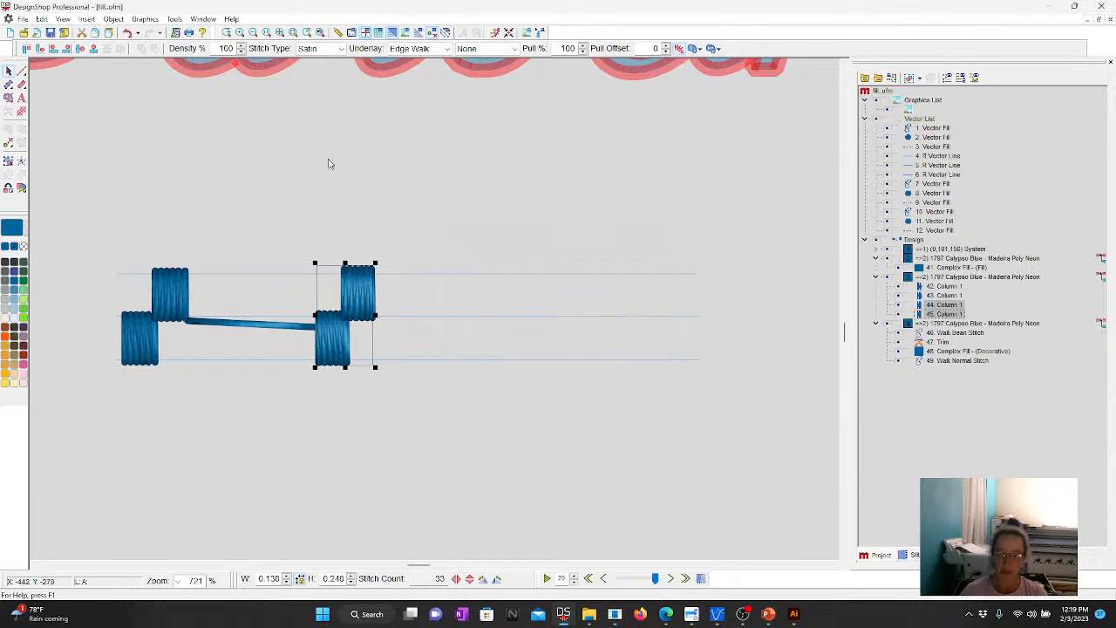
- Digitize a complex fill rectangle about 2.23 wide by 1.82 high below the checkered square
{"action": "left_click", "coordinate": [281, 32]}
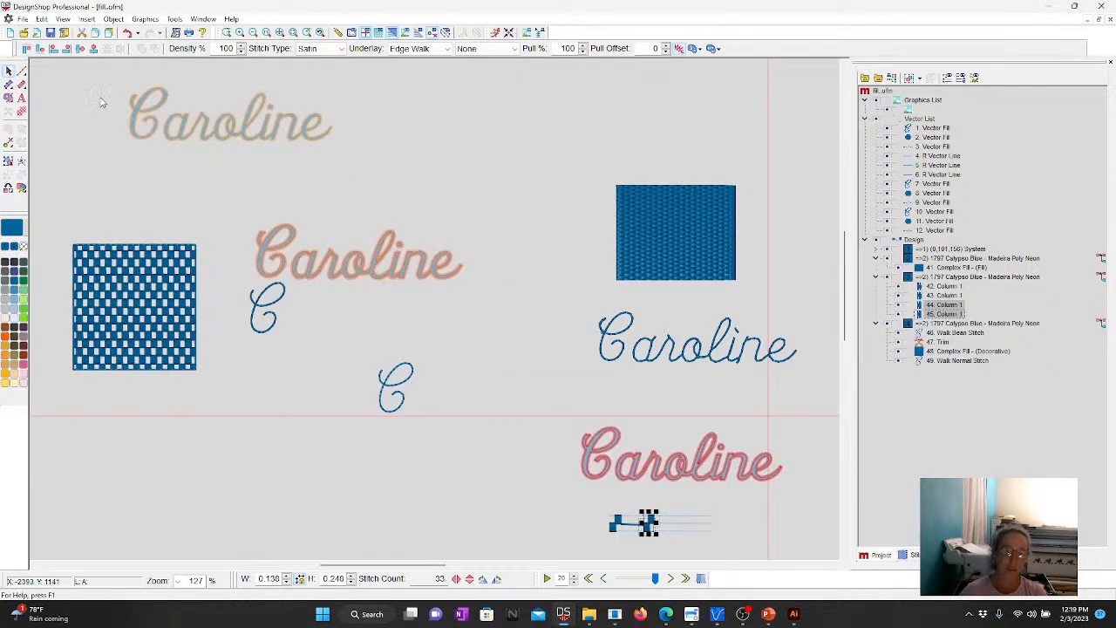
{"action": "left_click", "coordinate": [11, 99]}
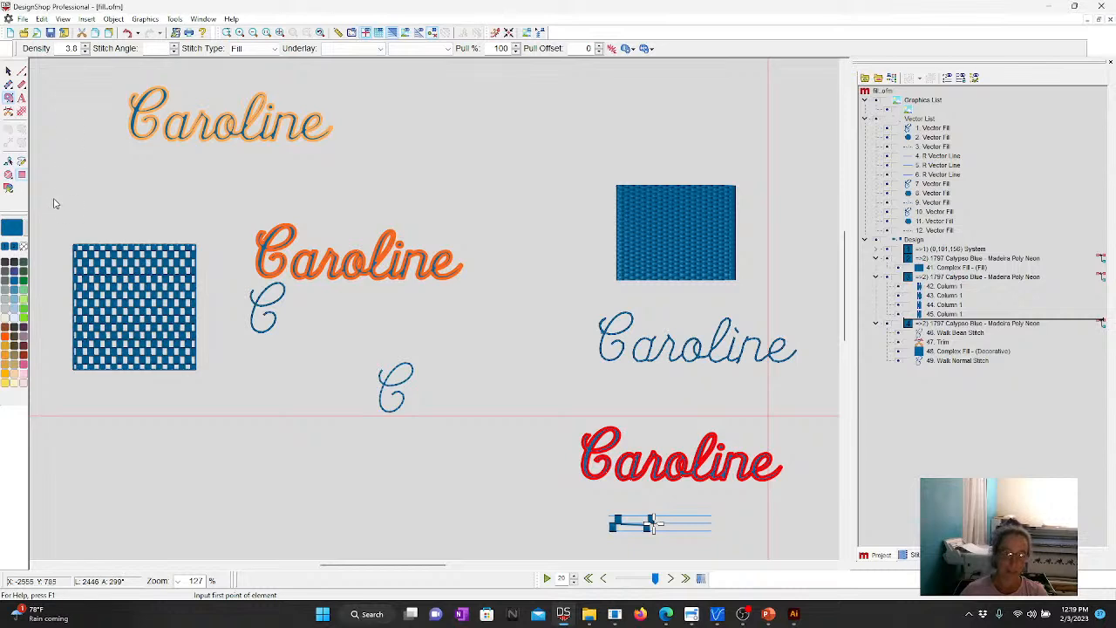
{"action": "scroll", "coordinate": [116, 161], "scroll_direction": "down", "scroll_amount": 1}
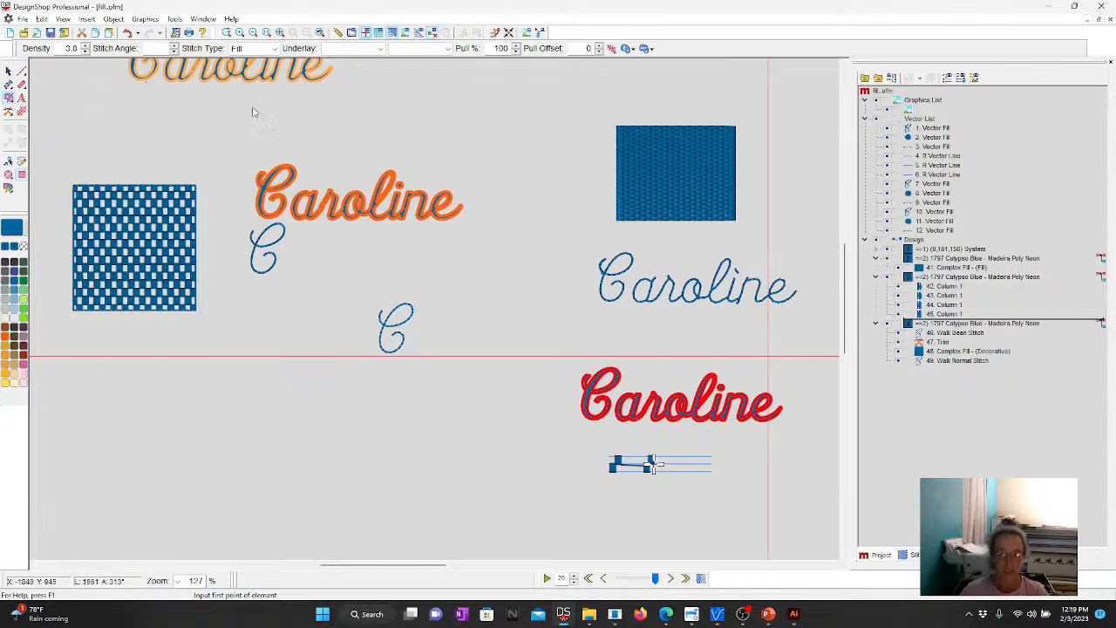
{"action": "left_click_drag", "start_coordinate": [95, 386], "coordinate": [252, 516]}
{"action": "left_click", "coordinate": [191, 431]}
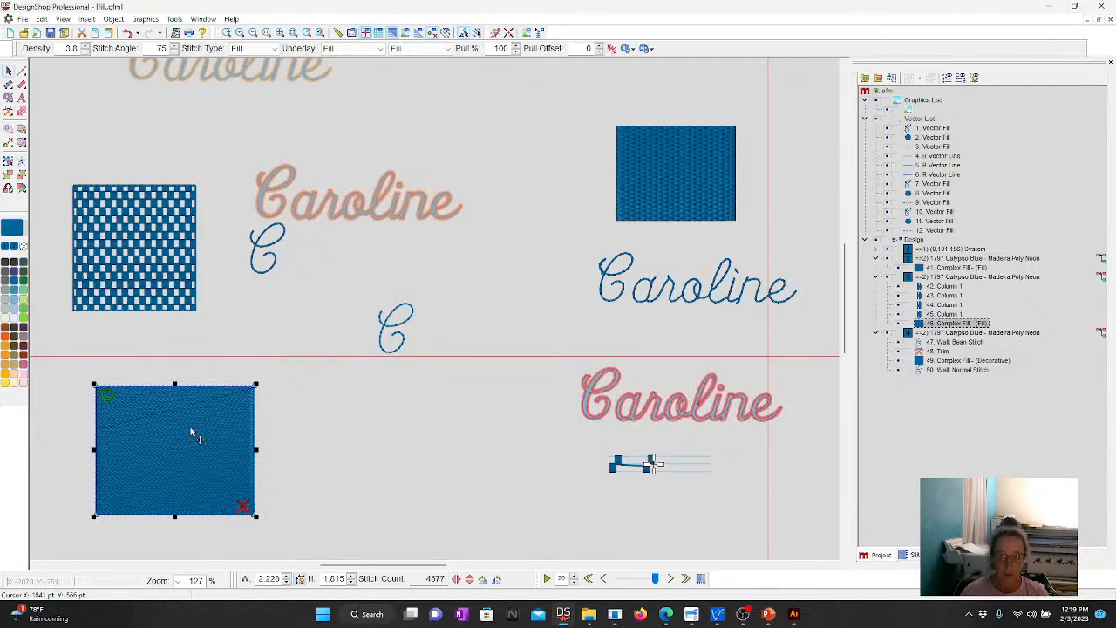
- Set the rectangle's fill to a 90-degree stitch angle and Decorative stitch type with the test pattern
{"action": "double_click", "coordinate": [160, 48]}
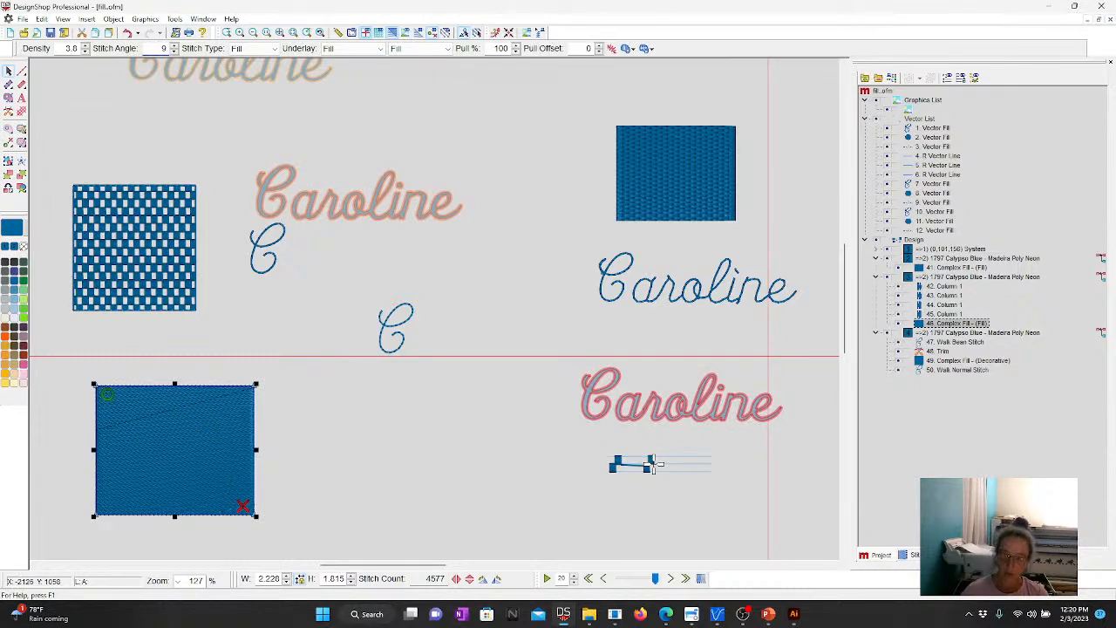
{"action": "left_click", "coordinate": [252, 47]}
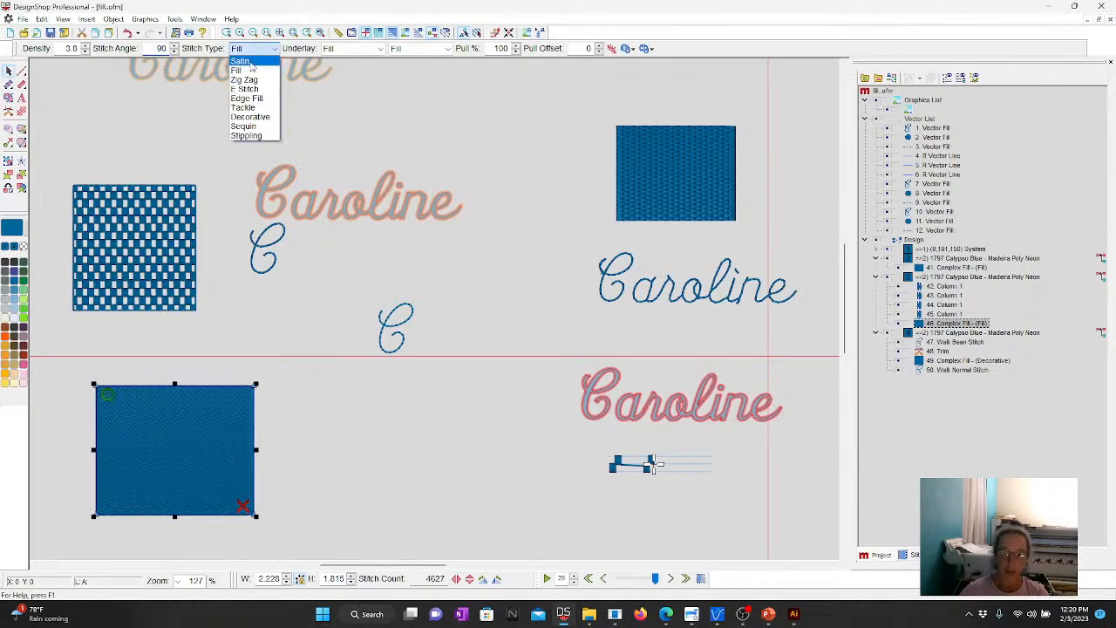
{"action": "left_click", "coordinate": [253, 117]}
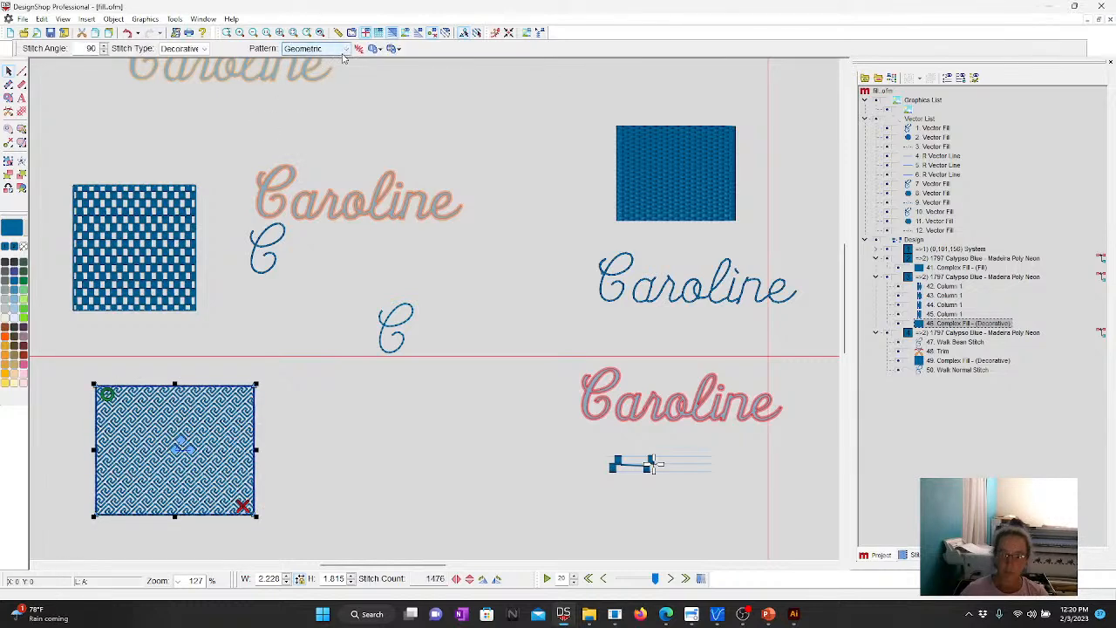
{"action": "left_click", "coordinate": [343, 49]}
{"action": "scroll", "coordinate": [331, 192], "scroll_direction": "down", "scroll_amount": 10}
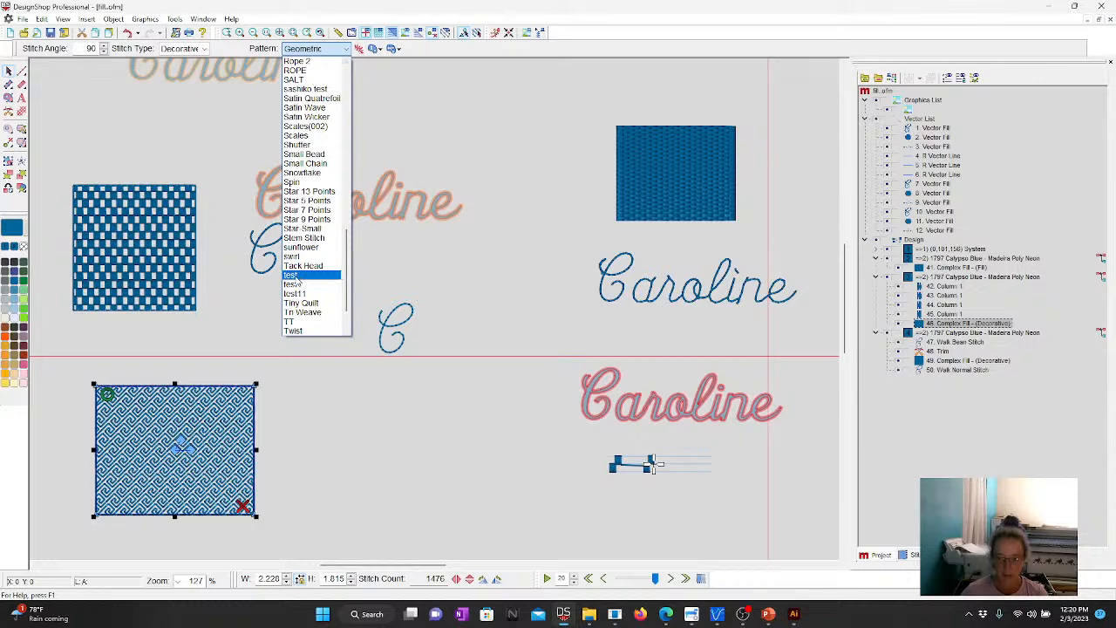
{"action": "left_click", "coordinate": [338, 330]}
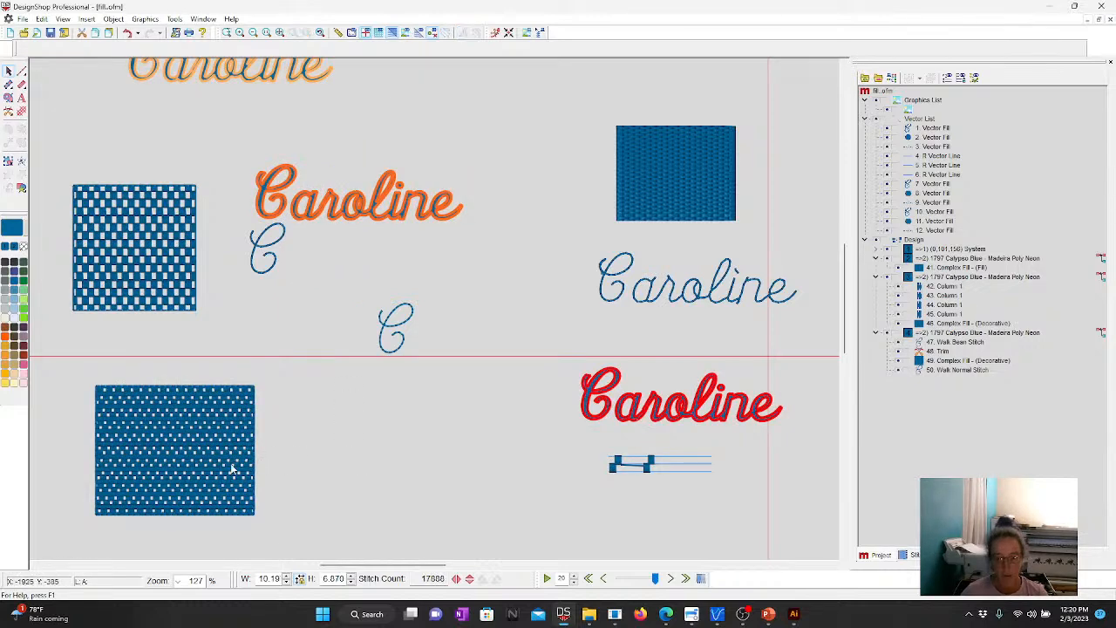
- Adjust both pattern handles at the rectangle's center to respace and offset the test pattern's repeats toward a checkered arrangement
{"action": "left_click", "coordinate": [296, 33]}
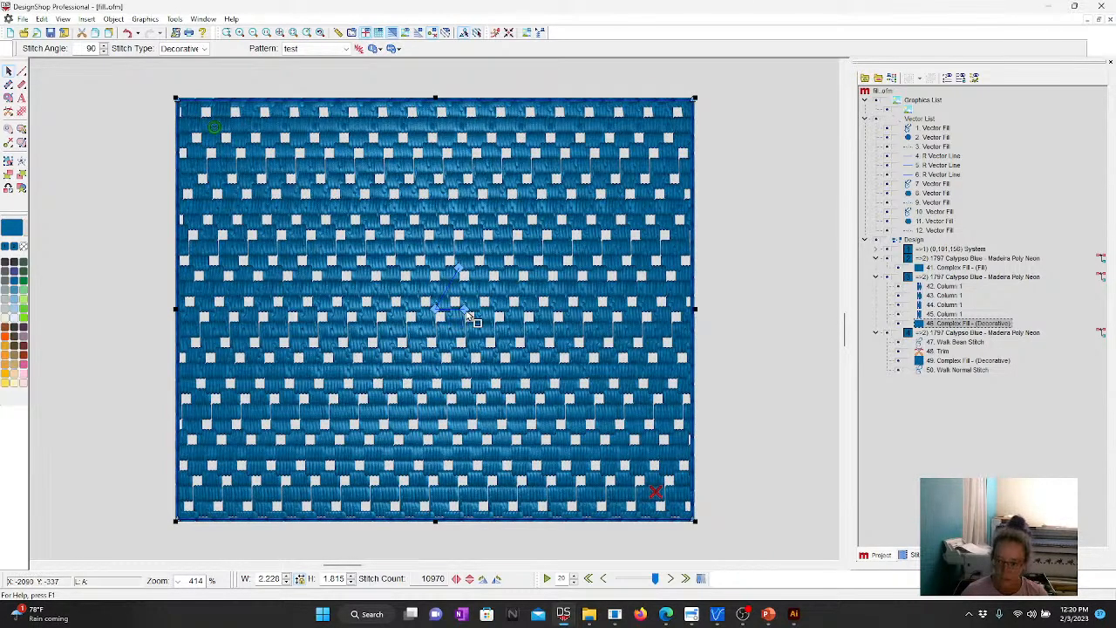
{"action": "left_click_drag", "start_coordinate": [459, 268], "coordinate": [417, 267]}
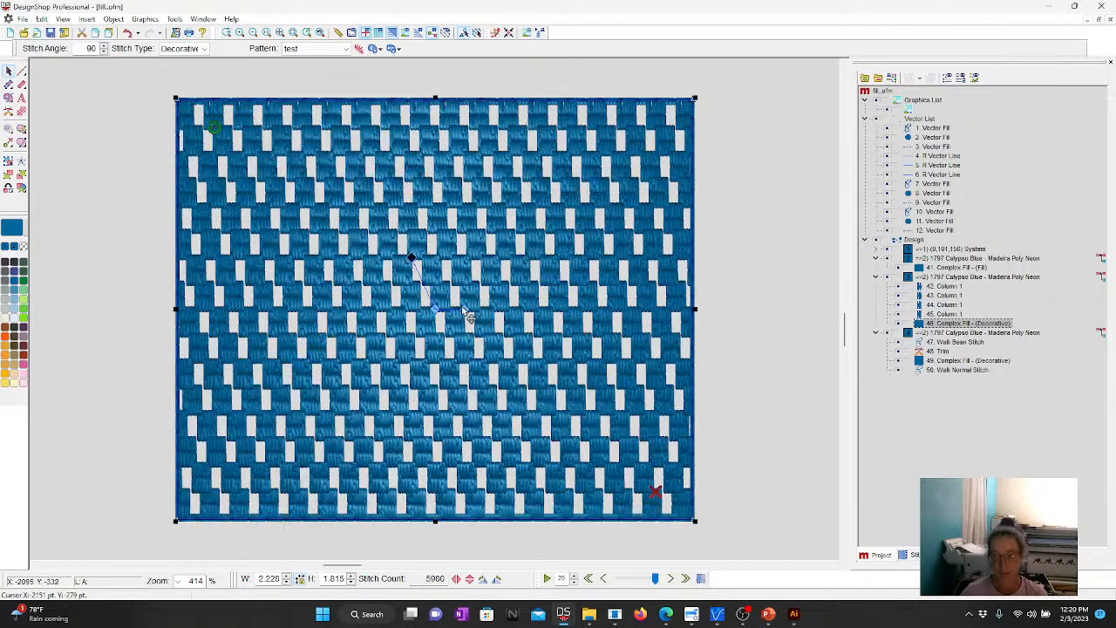
{"action": "left_click_drag", "start_coordinate": [466, 310], "coordinate": [486, 310]}
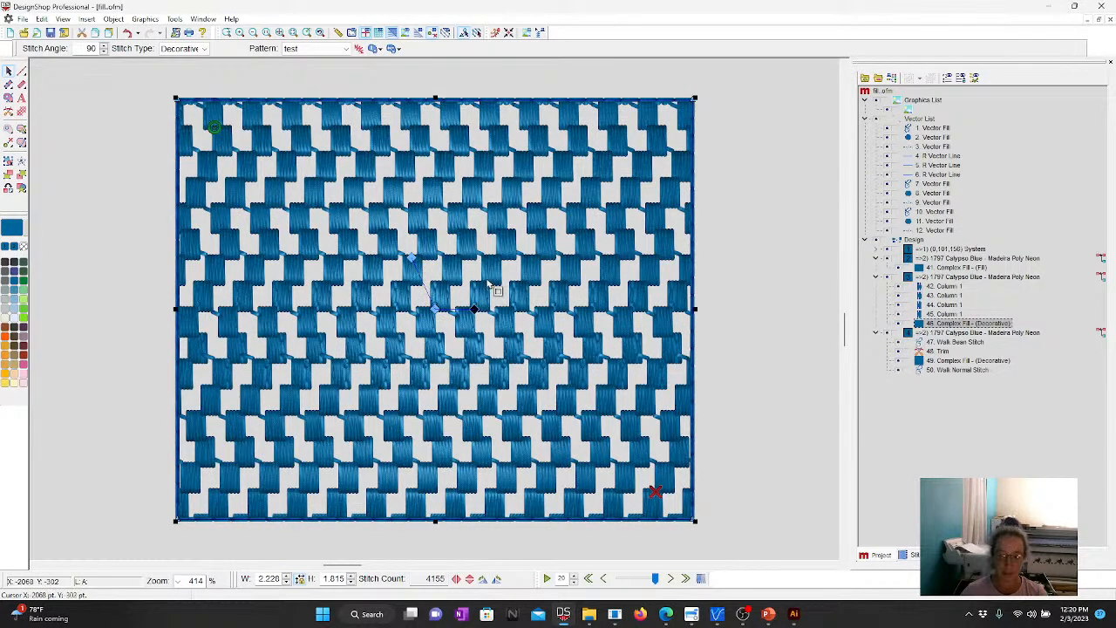
{"action": "left_click", "coordinate": [411, 258]}
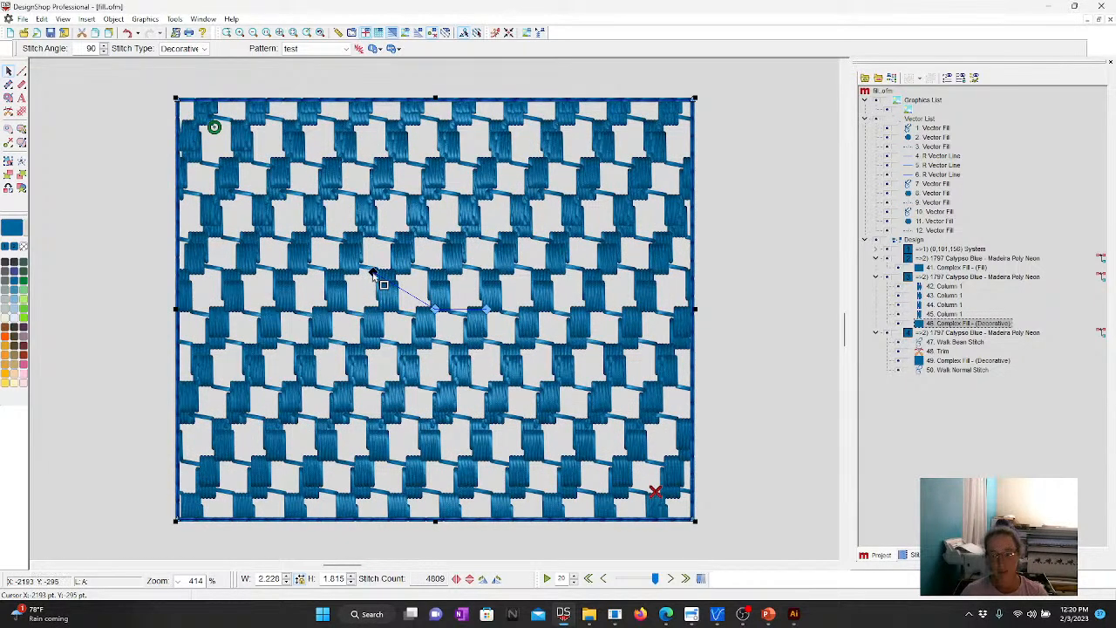
{"action": "left_click_drag", "start_coordinate": [373, 273], "coordinate": [439, 271]}
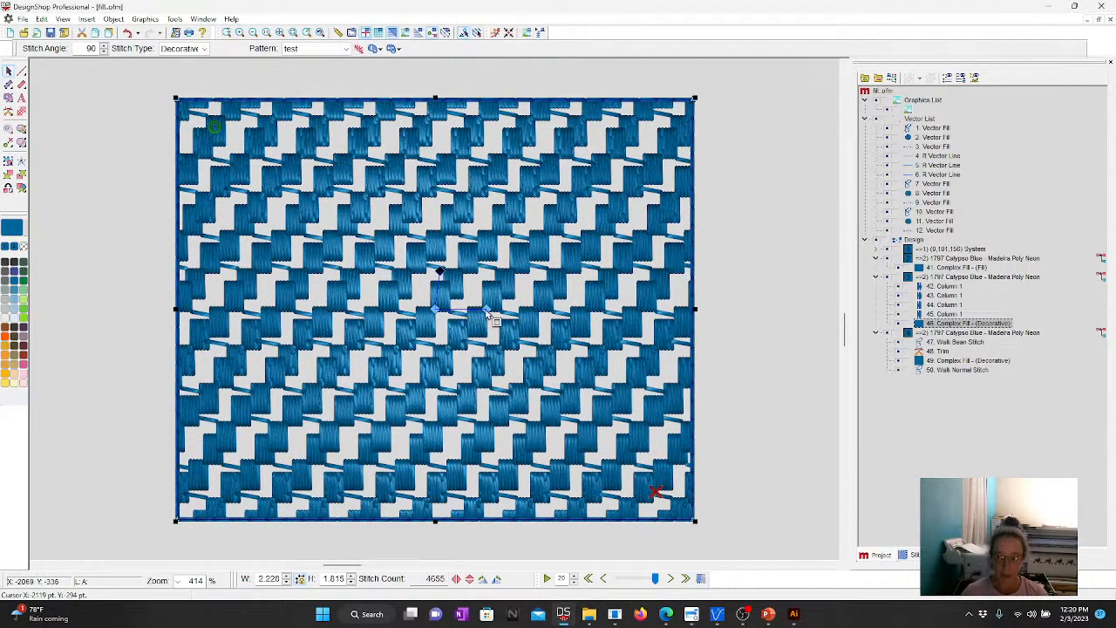
{"action": "left_click", "coordinate": [485, 309]}
{"action": "left_click_drag", "start_coordinate": [486, 311], "coordinate": [472, 309]}
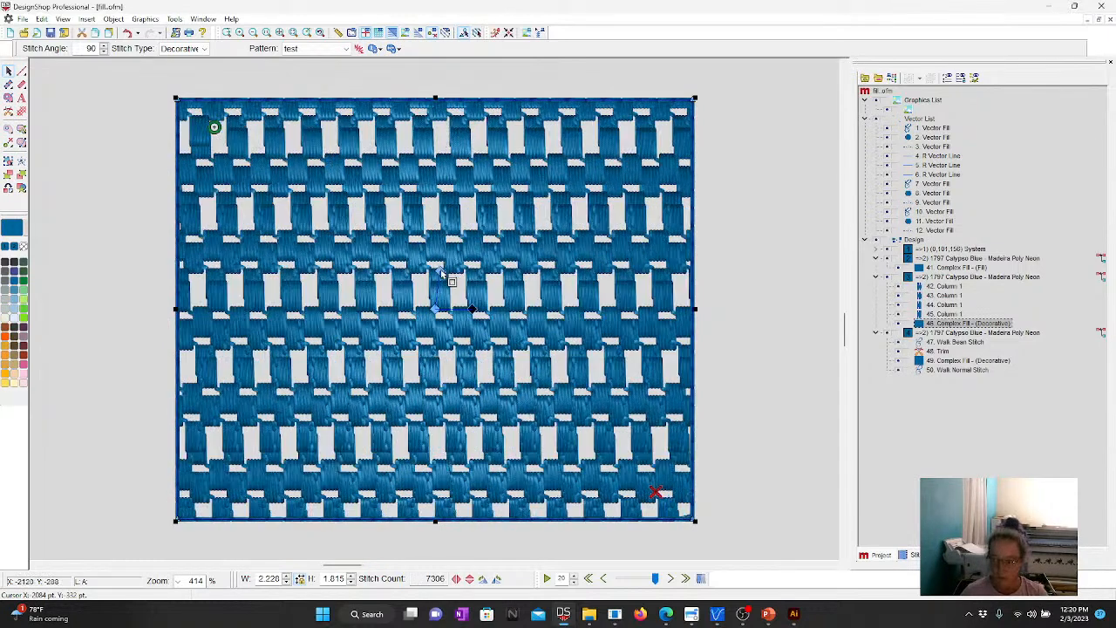
{"action": "left_click", "coordinate": [439, 272]}
{"action": "left_click_drag", "start_coordinate": [439, 271], "coordinate": [422, 260]}
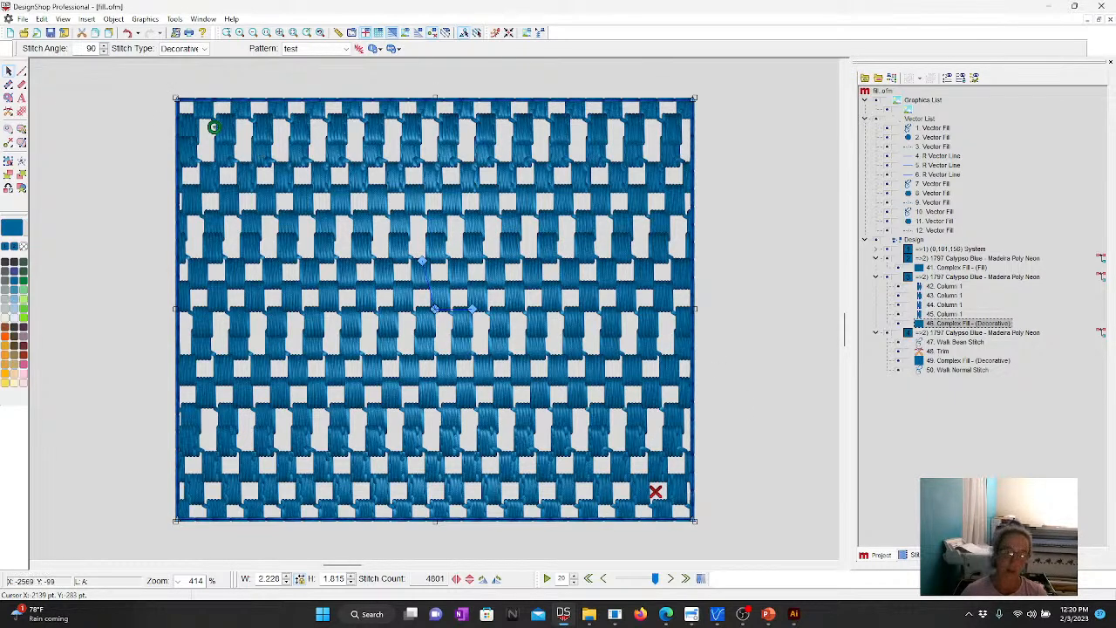
- Examine the finished checkered square's decorative fill up close to compare its pattern spacing with the new rectangle
{"action": "left_click", "coordinate": [8, 142]}
{"action": "scroll", "coordinate": [185, 122], "scroll_direction": "up", "scroll_amount": 3}
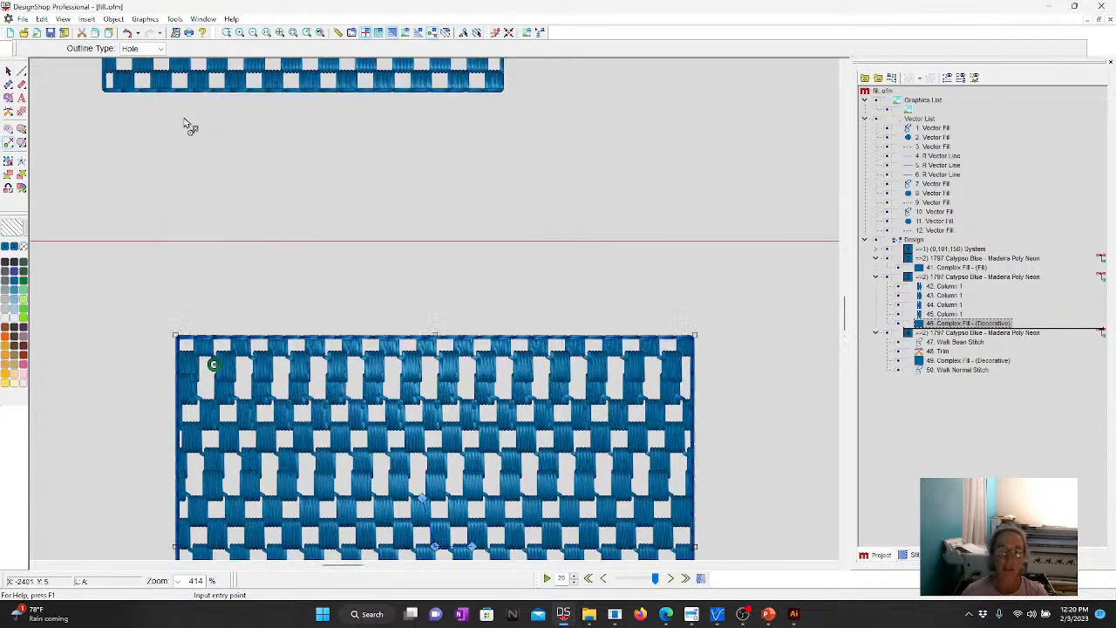
{"action": "left_click", "coordinate": [279, 33]}
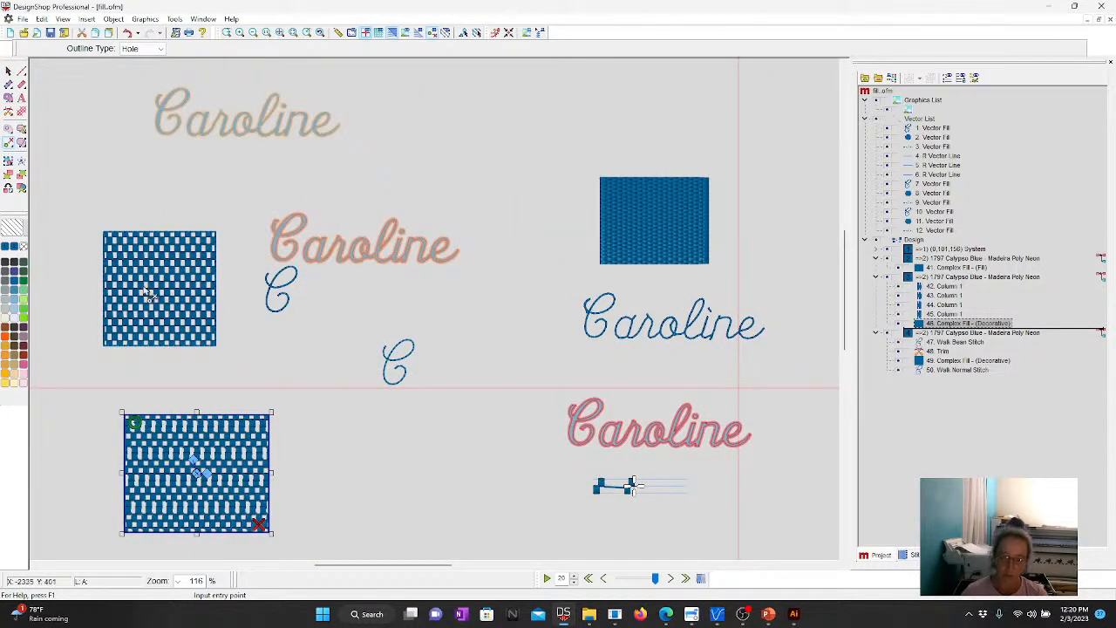
{"action": "left_click", "coordinate": [8, 71]}
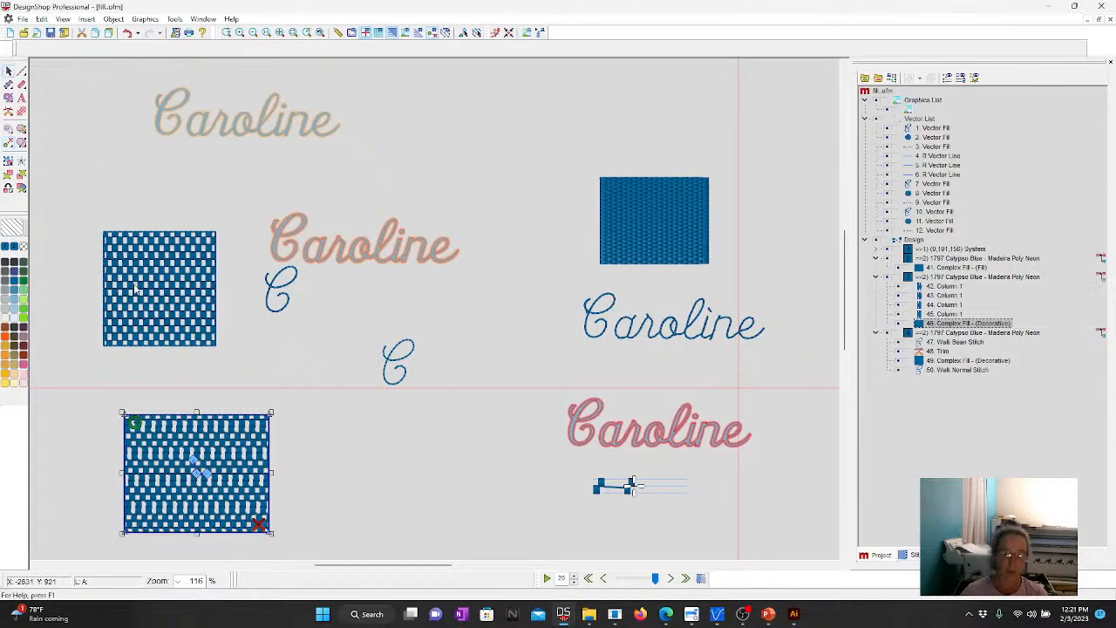
{"action": "left_click", "coordinate": [292, 32]}
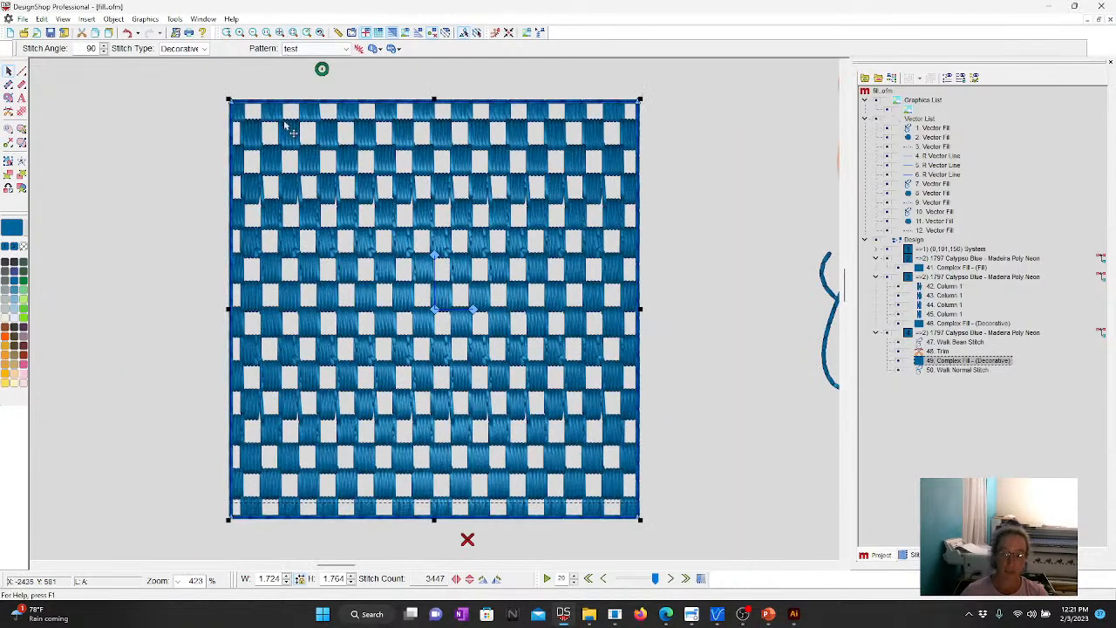
{"action": "left_click", "coordinate": [203, 235]}
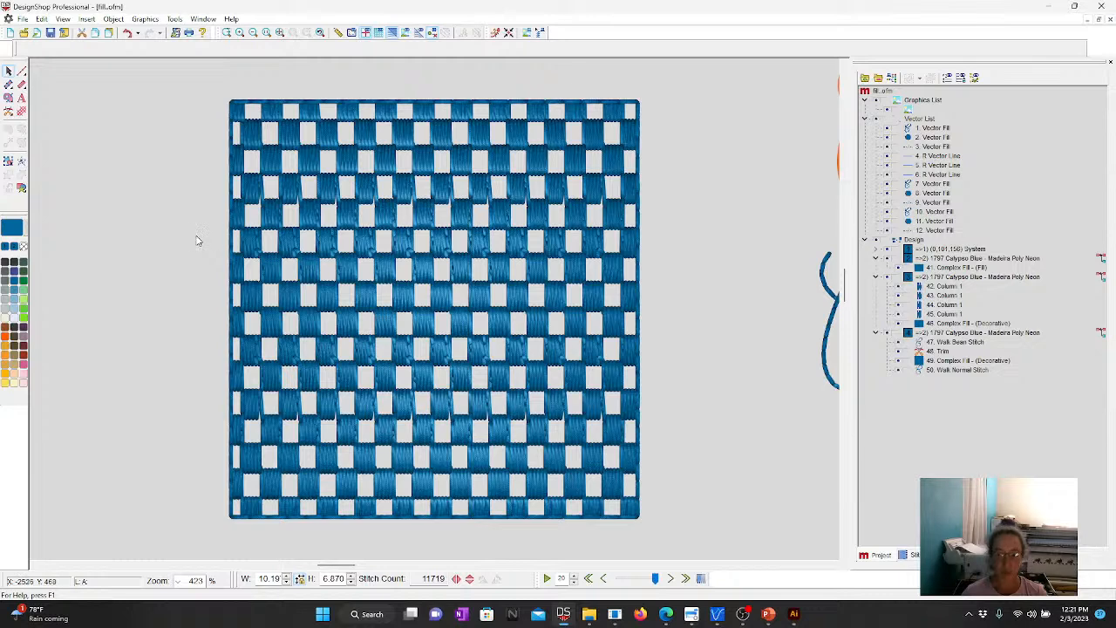
{"action": "left_click", "coordinate": [279, 32]}
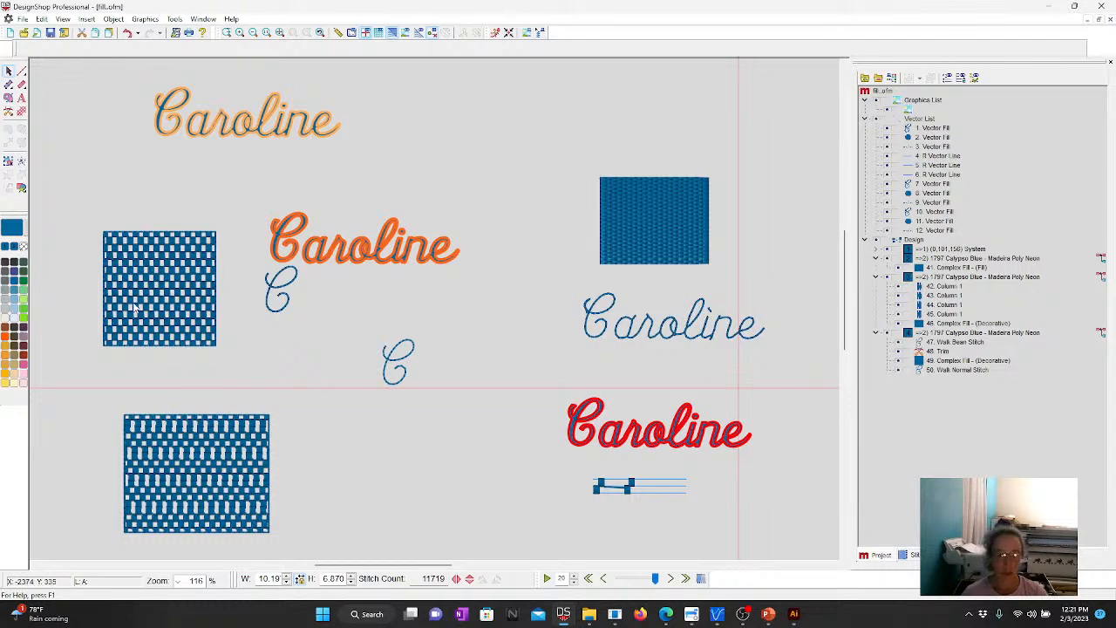
- Delete the decorative fill rectangle below the checkered square
{"action": "left_click", "coordinate": [232, 507]}
{"action": "key", "text": "Delete"}
{"action": "left_click", "coordinate": [368, 508]}
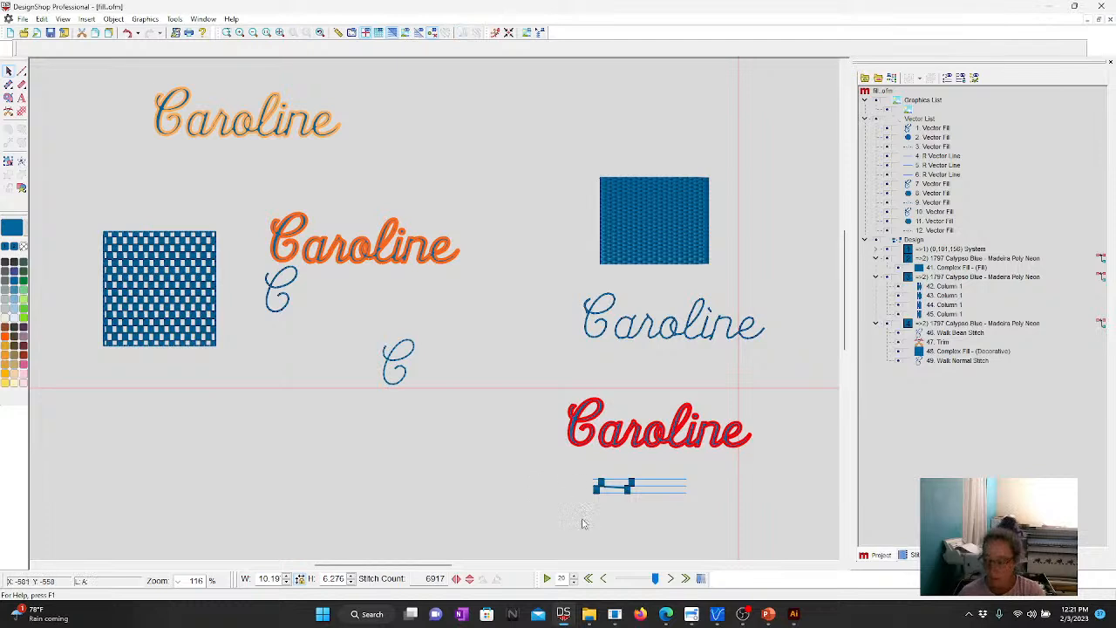
- Switch to the PowerPoint slide show to read the knock down stitch question, and return to DesignShop
{"action": "mouse_move", "coordinate": [768, 614]}
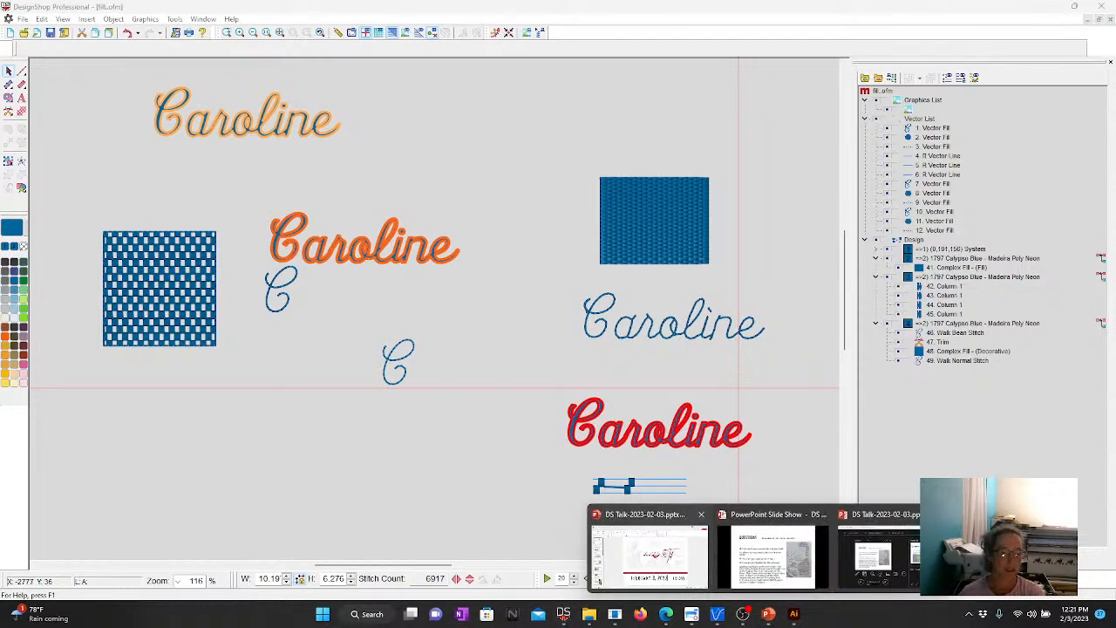
{"action": "left_click", "coordinate": [771, 553]}
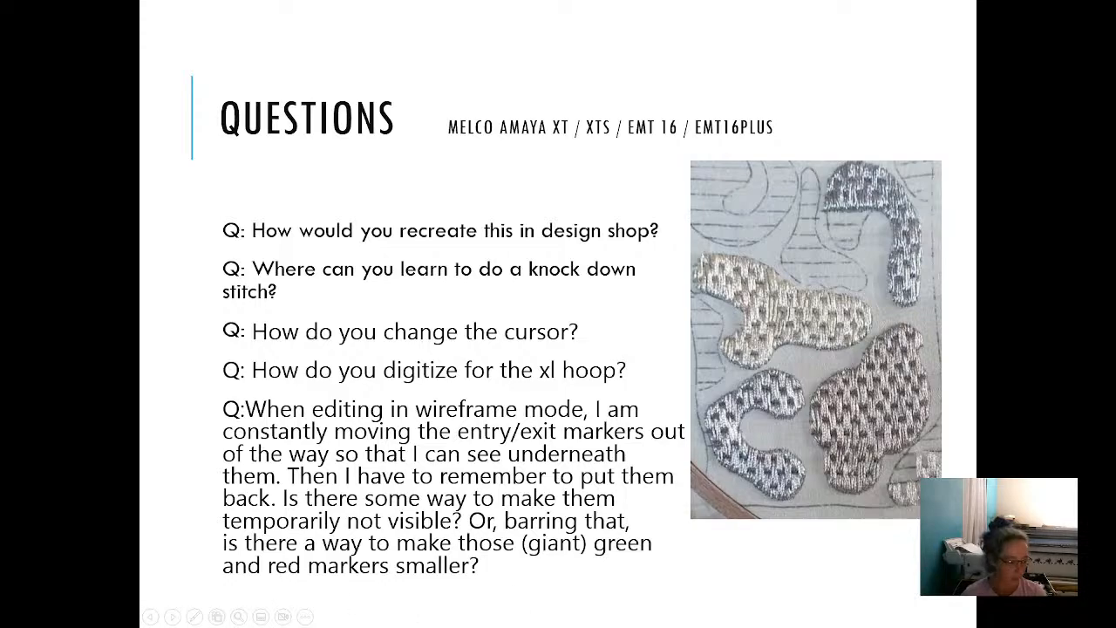
{"action": "key", "text": "alt+Tab"}
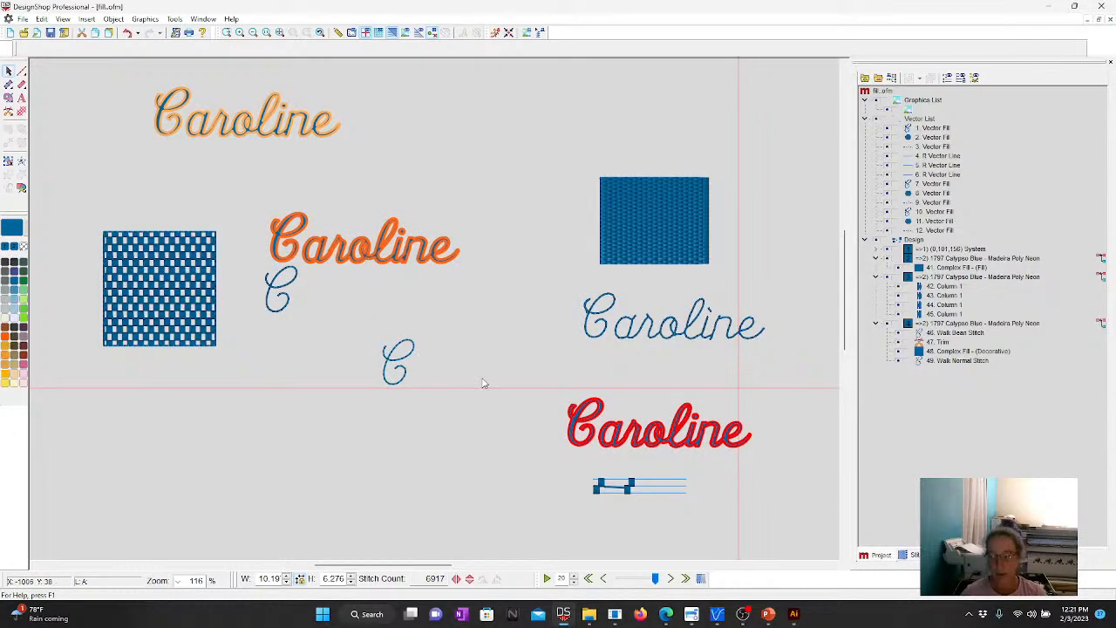
- Set the outline pen width of the uppermost Caroline vector lettering to 1
{"action": "left_click", "coordinate": [275, 35]}
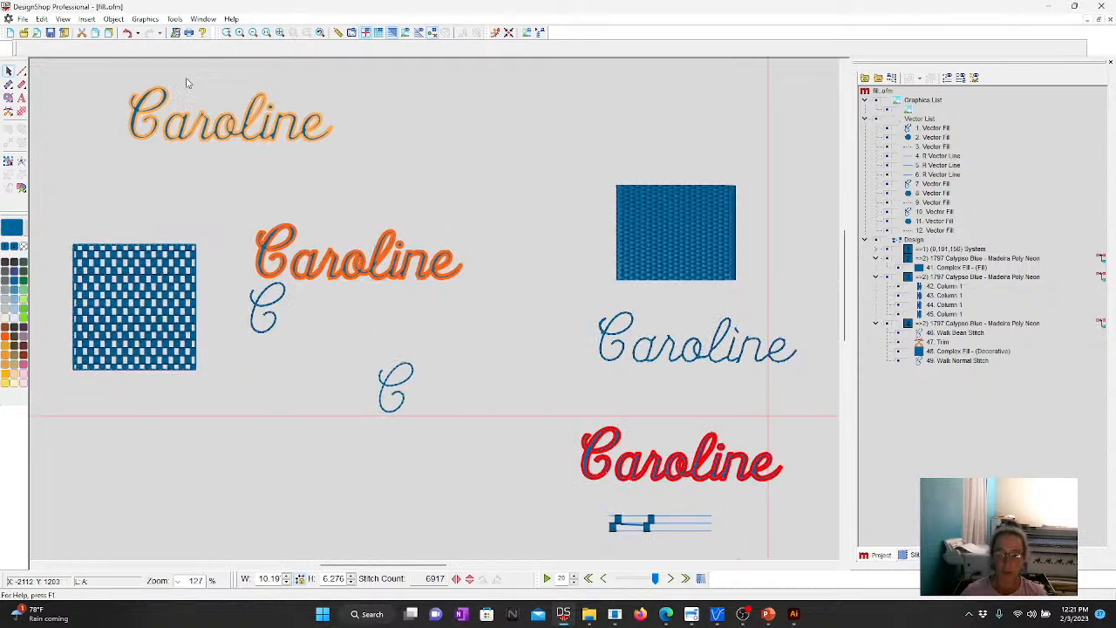
{"action": "left_click", "coordinate": [225, 34]}
{"action": "left_click_drag", "start_coordinate": [99, 82], "coordinate": [380, 168]}
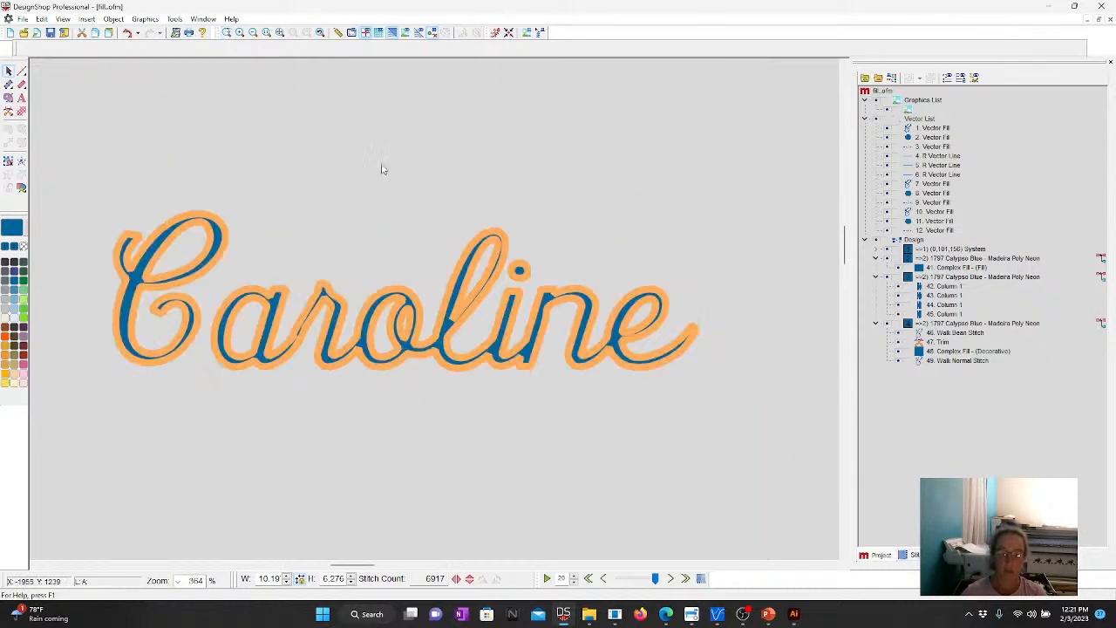
{"action": "left_click_drag", "start_coordinate": [97, 195], "coordinate": [794, 451]}
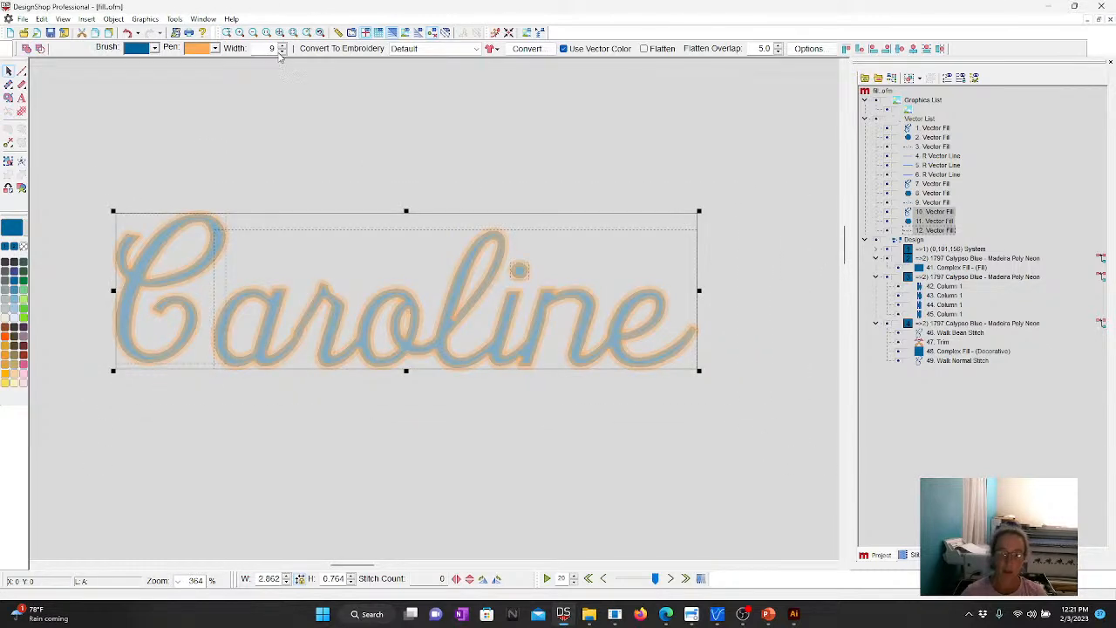
{"action": "left_click", "coordinate": [282, 53]}
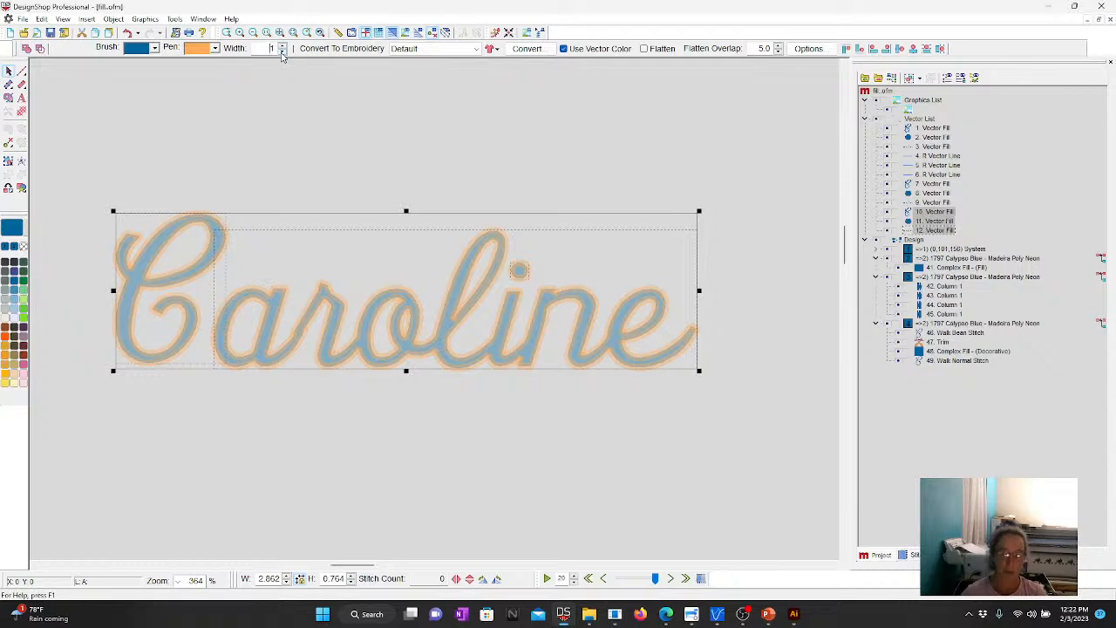
{"action": "left_click", "coordinate": [281, 52]}
{"action": "left_click", "coordinate": [166, 155]}
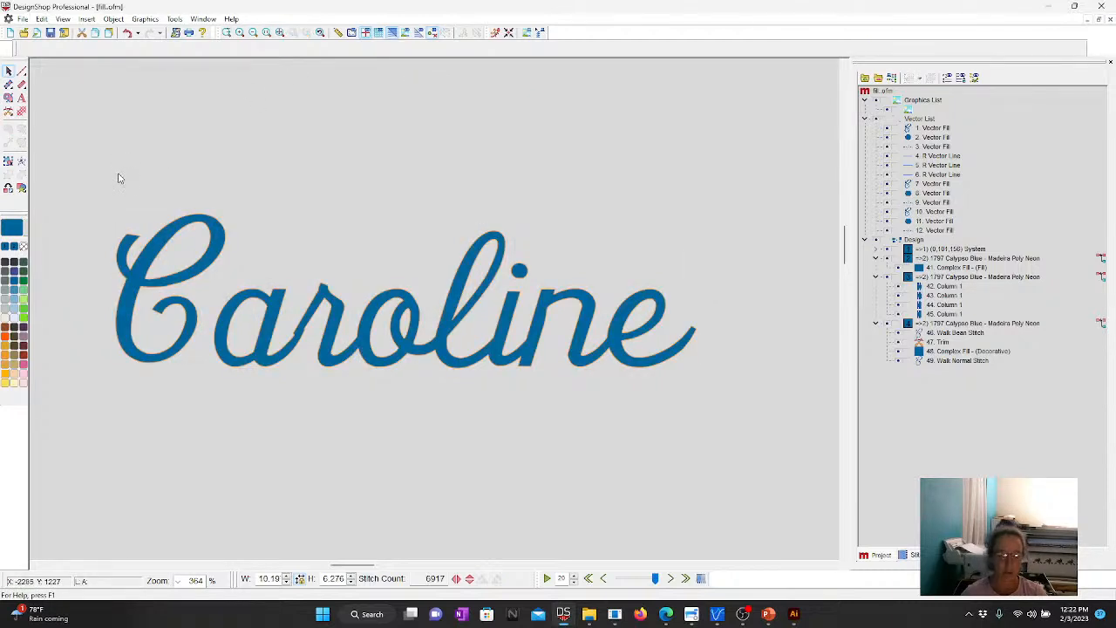
- Generate a Primer Stitch from the selected uppermost Caroline lettering with a 30 pt offset and 30 pt density, and inspect it across the design
{"action": "left_click_drag", "start_coordinate": [68, 177], "coordinate": [751, 453]}
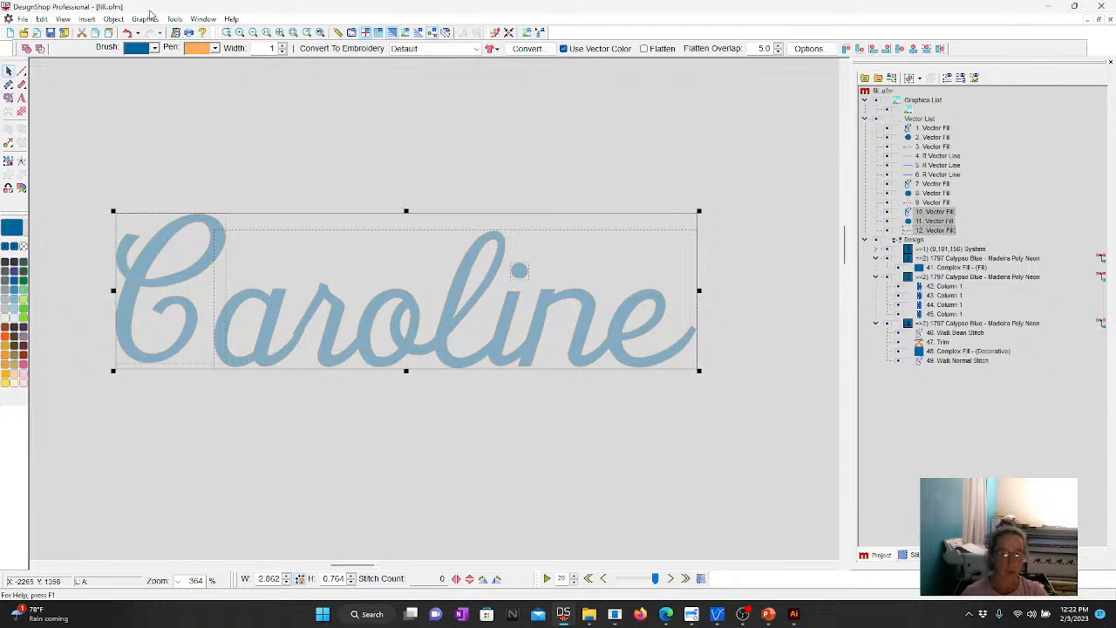
{"action": "left_click", "coordinate": [113, 20]}
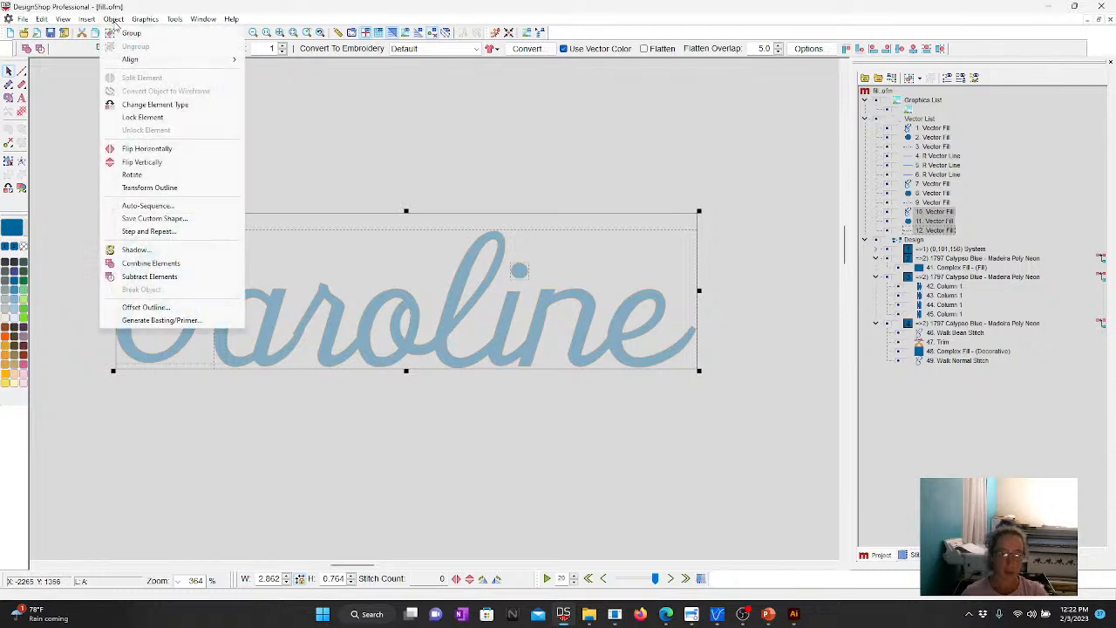
{"action": "left_click", "coordinate": [162, 320]}
{"action": "left_click", "coordinate": [475, 243]}
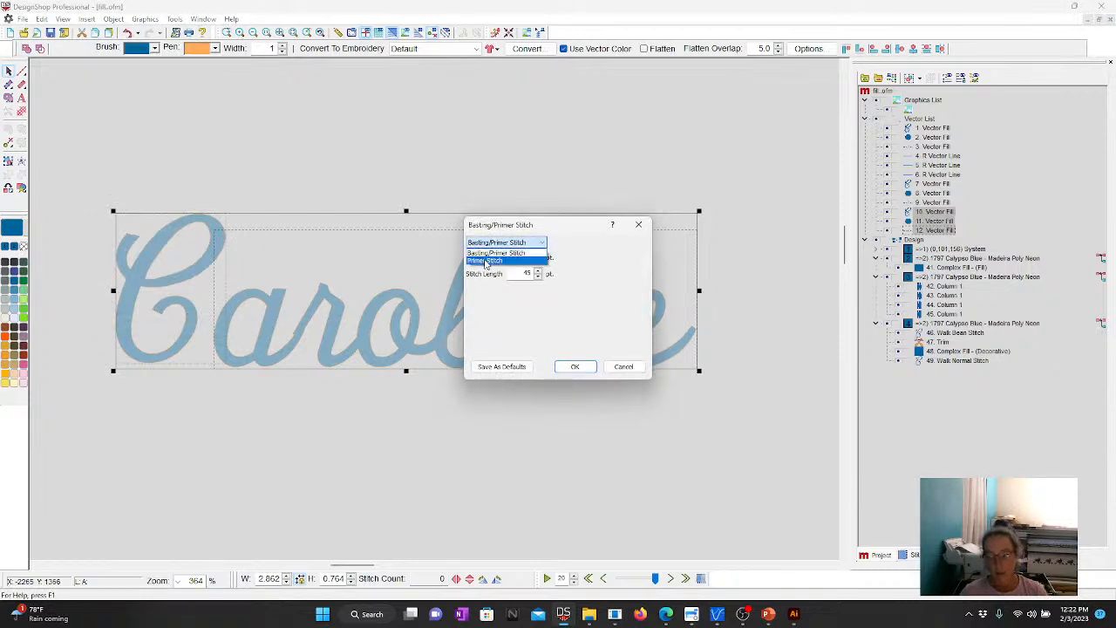
{"action": "left_click", "coordinate": [486, 262]}
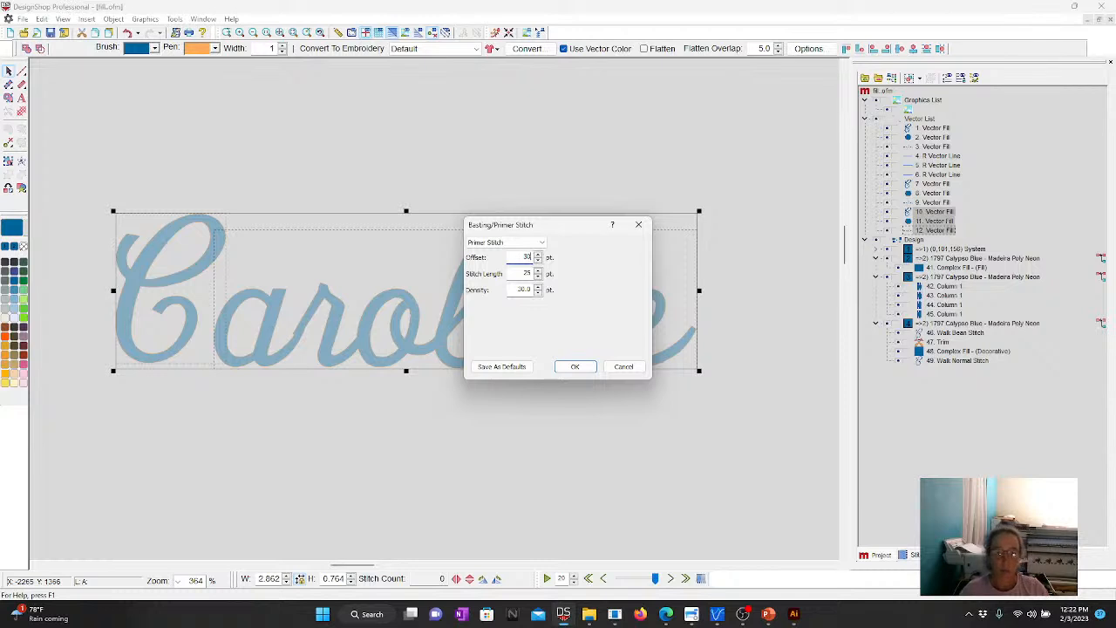
{"action": "left_click", "coordinate": [575, 366]}
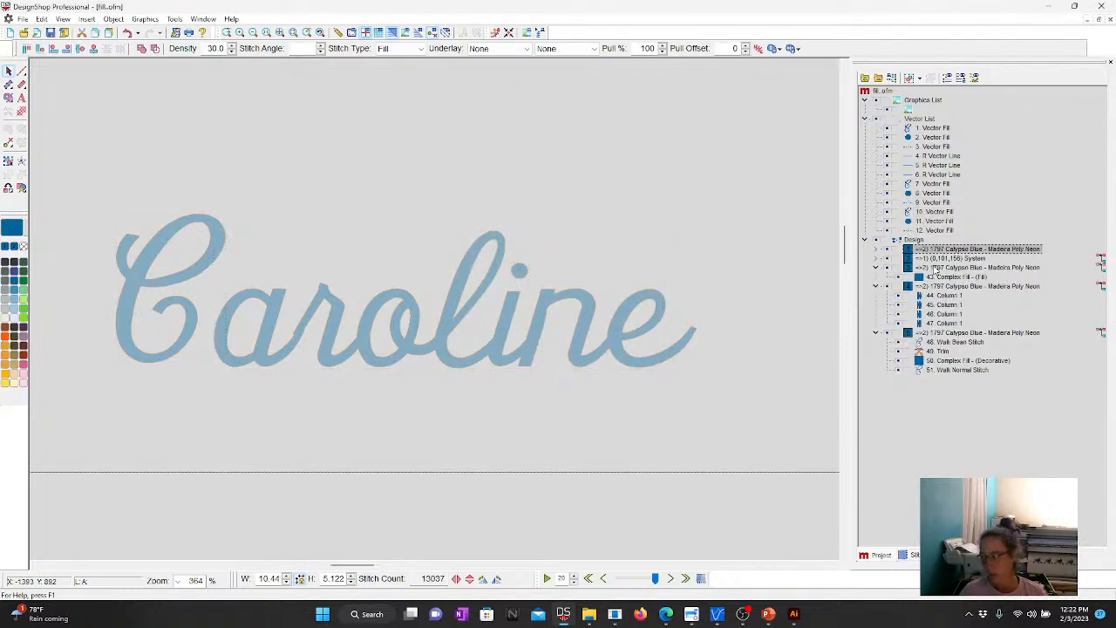
{"action": "left_click", "coordinate": [950, 258]}
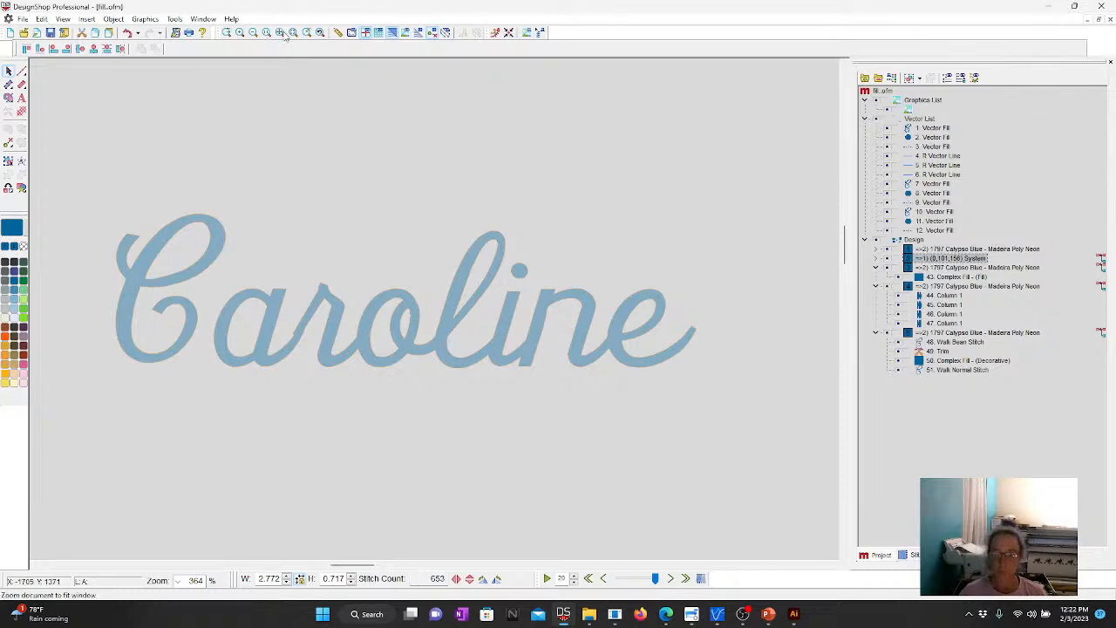
{"action": "left_click", "coordinate": [280, 32]}
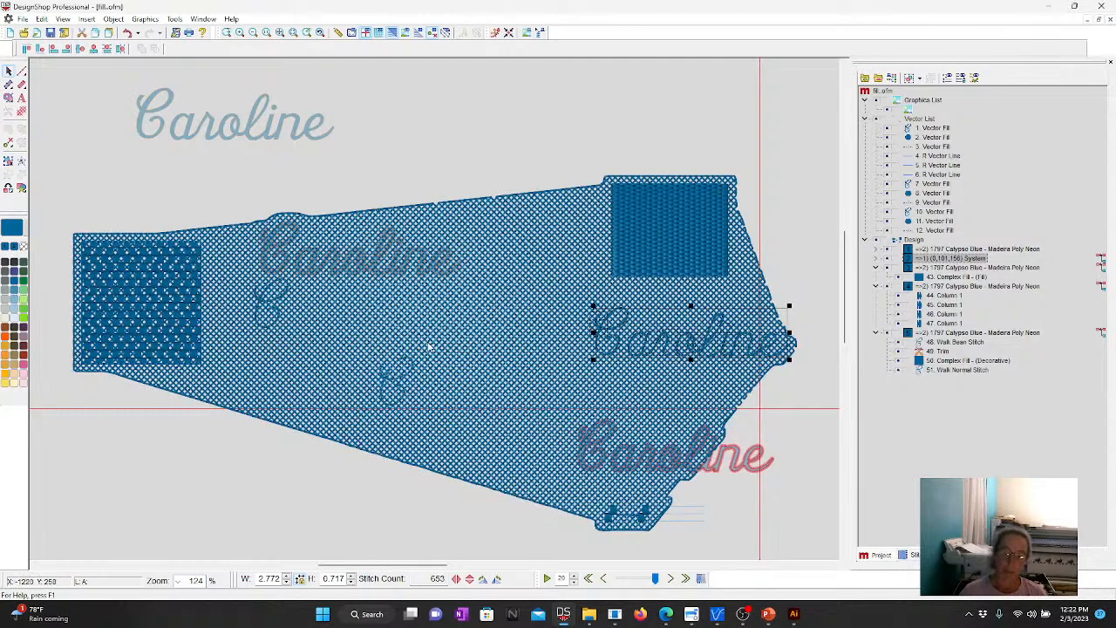
{"action": "left_click", "coordinate": [377, 153]}
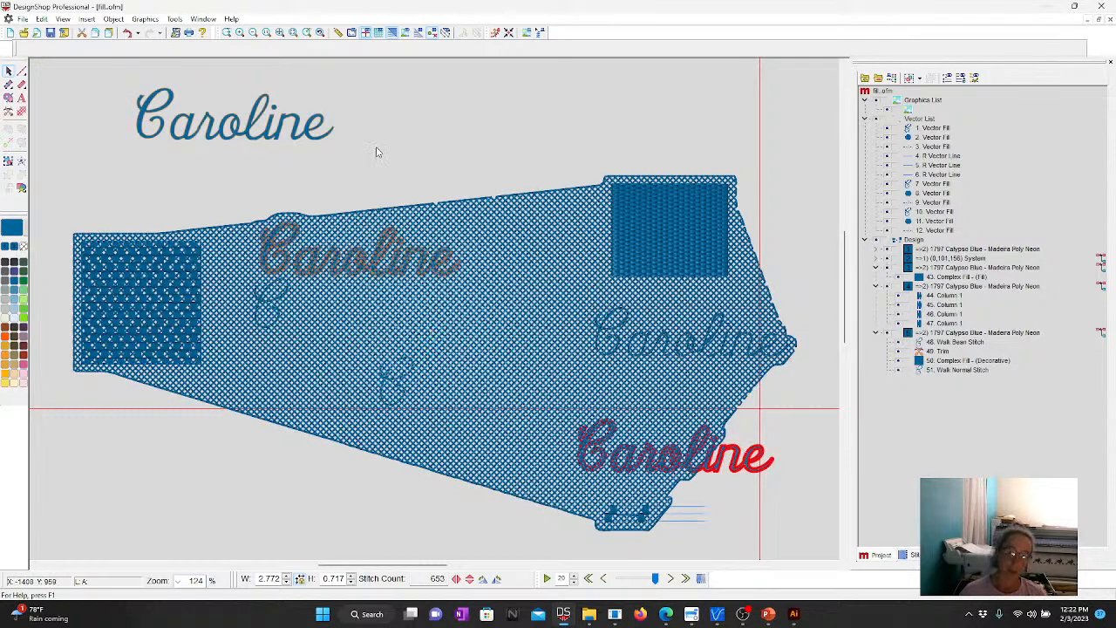
- Delete both layers of the primer fill that spreads across the whole design
{"action": "left_click", "coordinate": [369, 232]}
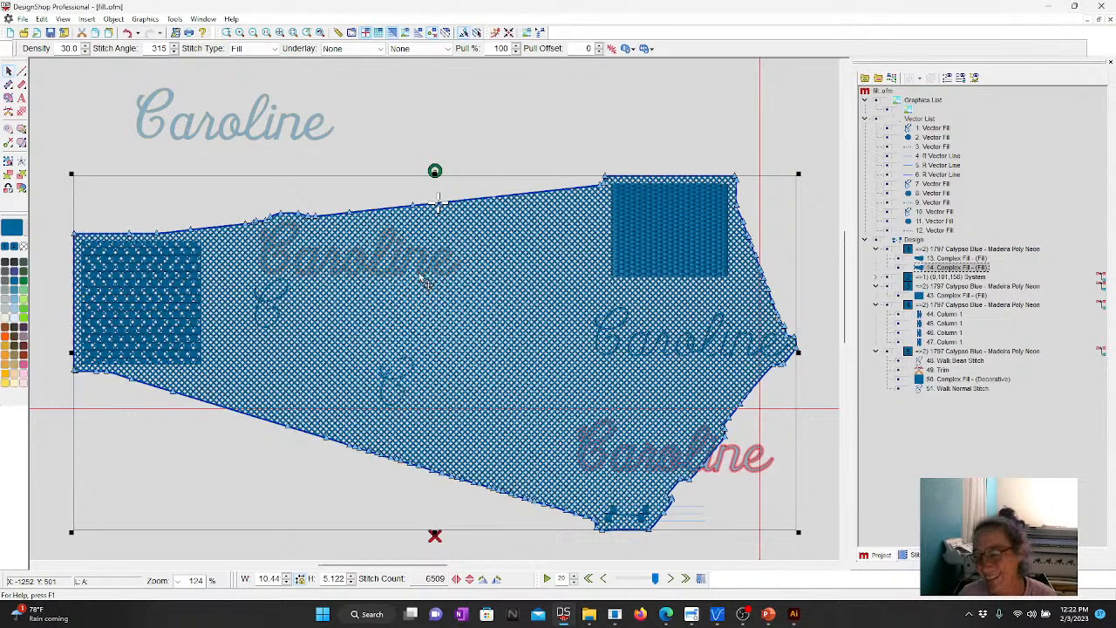
{"action": "key", "text": "Delete"}
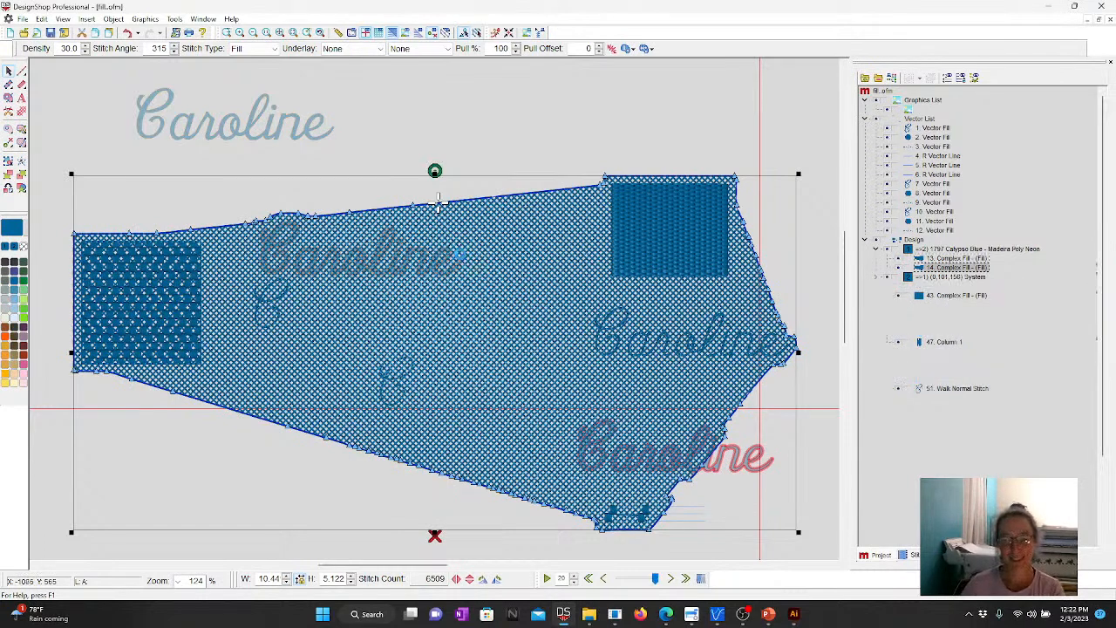
{"action": "key", "text": "Delete"}
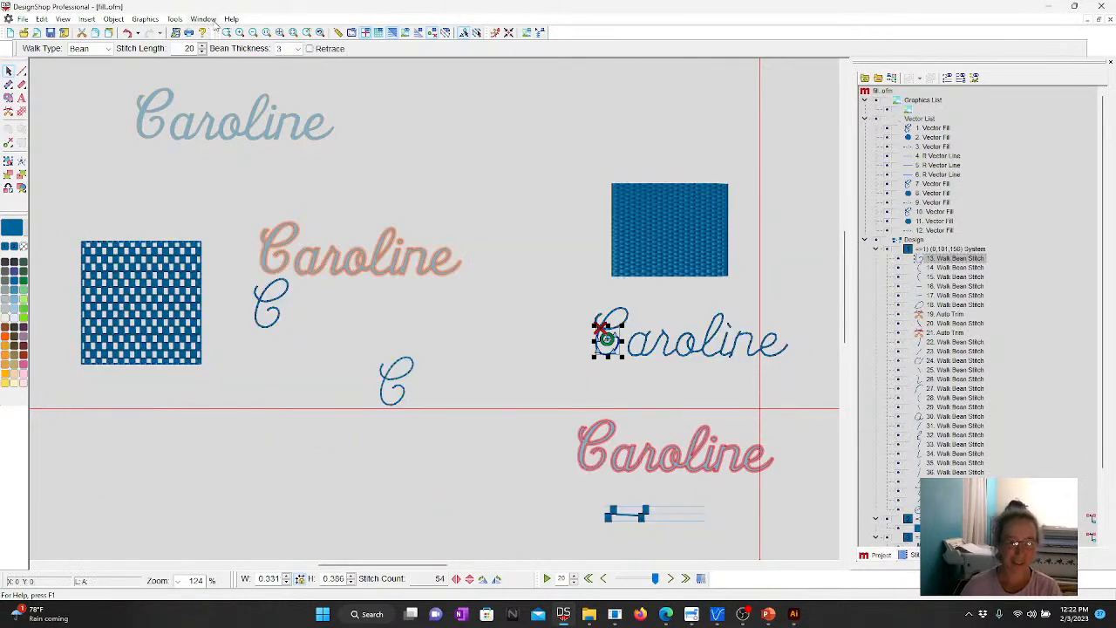
- Switch to the caroline.ofm project and convert both Caroline vector fills to embroidery with the Default settings
{"action": "left_click", "coordinate": [204, 19]}
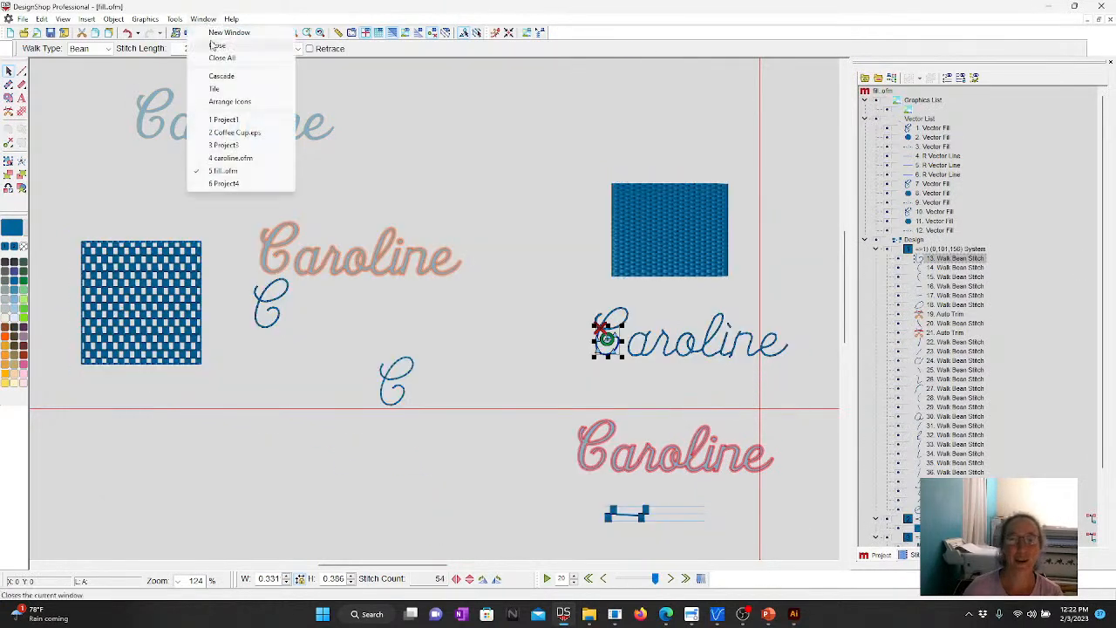
{"action": "left_click", "coordinate": [232, 184]}
{"action": "left_click", "coordinate": [206, 19]}
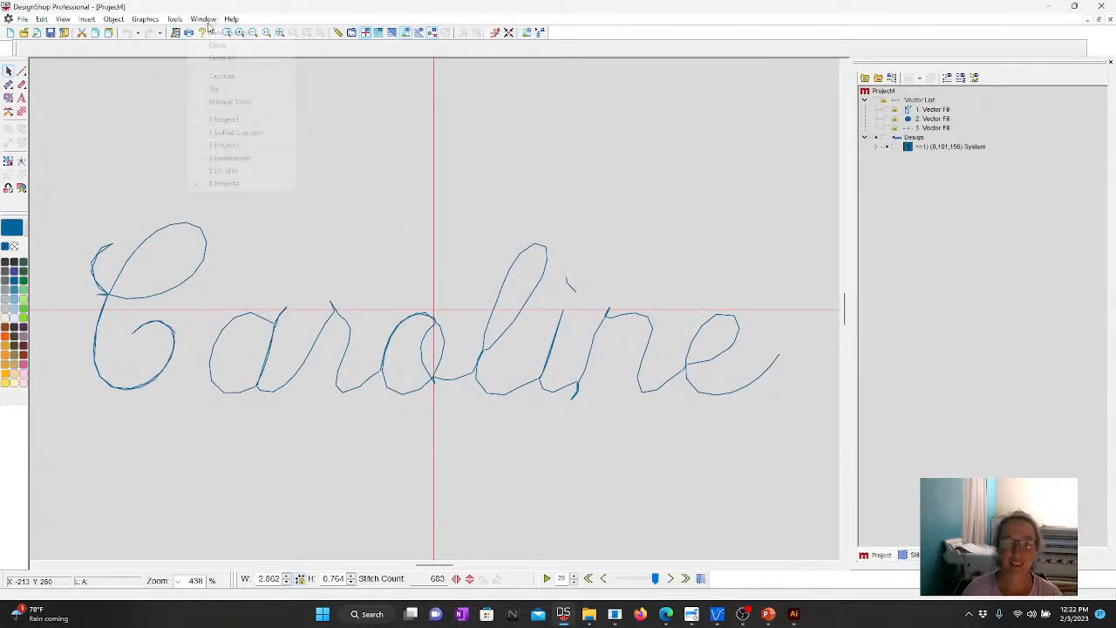
{"action": "left_click", "coordinate": [237, 157]}
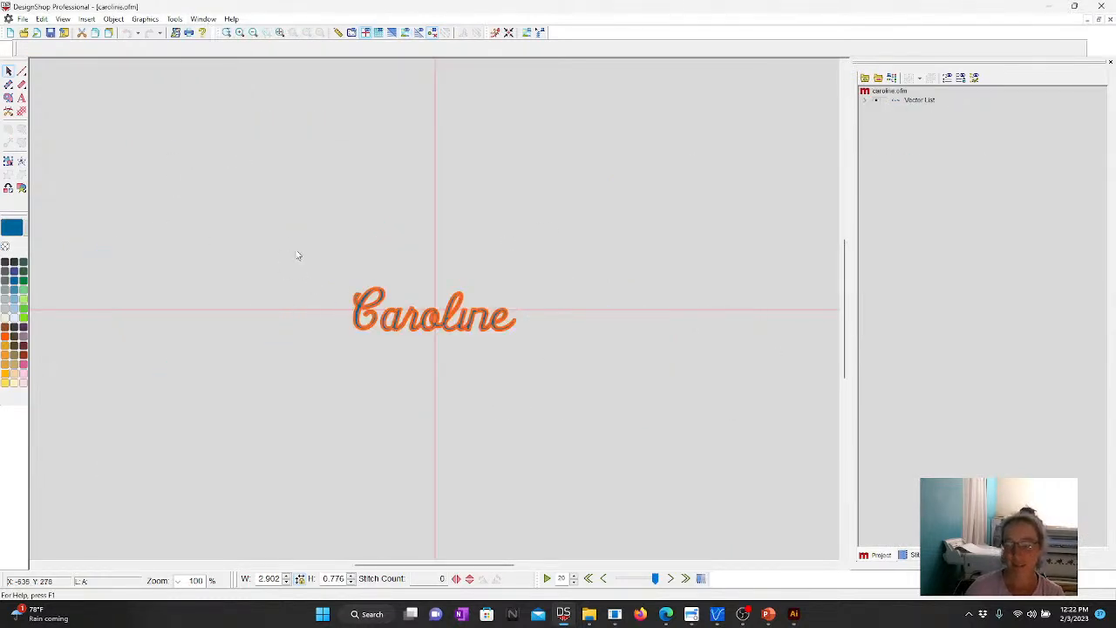
{"action": "left_click_drag", "start_coordinate": [289, 236], "coordinate": [667, 409]}
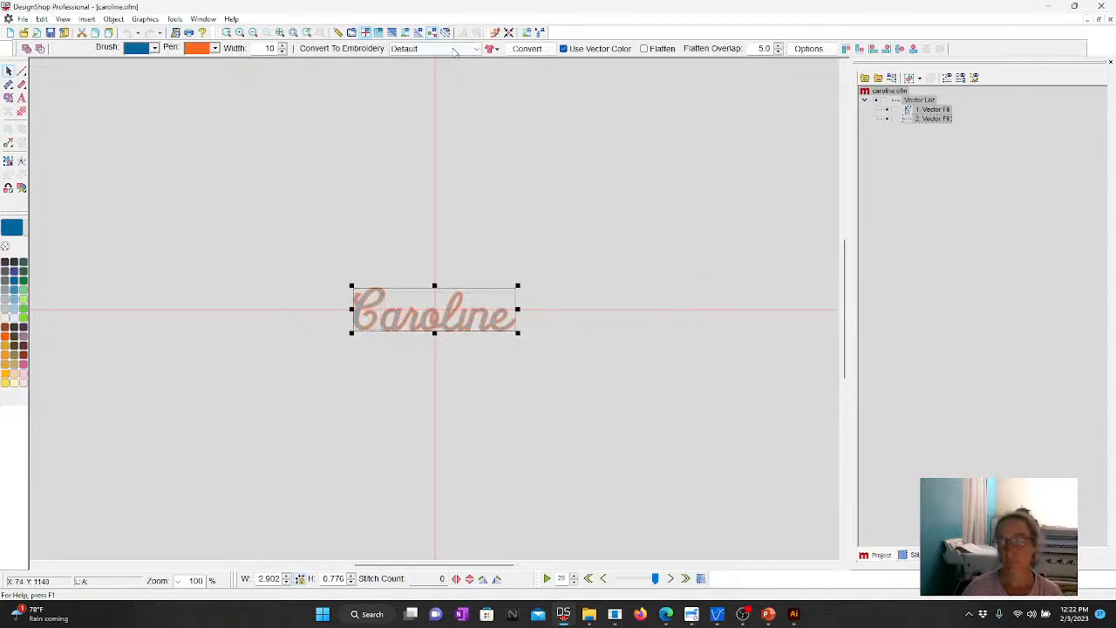
{"action": "left_click", "coordinate": [527, 48]}
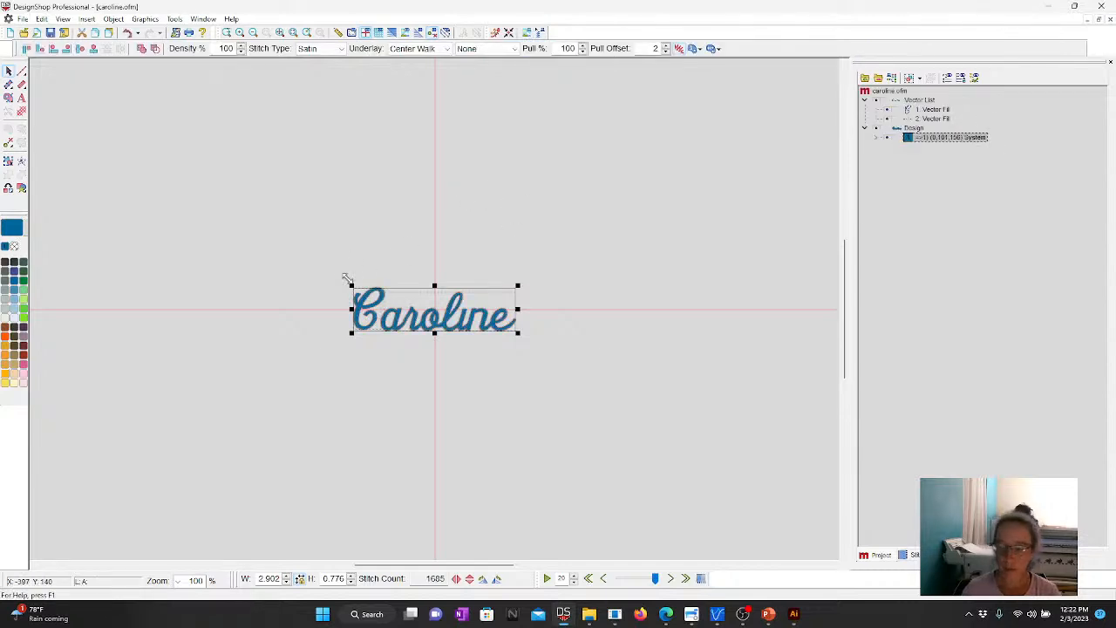
- Generate a Primer Stitch around the Caroline embroidery with a 30 pt offset, 25 pt stitch length and 30 pt density
{"action": "left_click", "coordinate": [113, 18]}
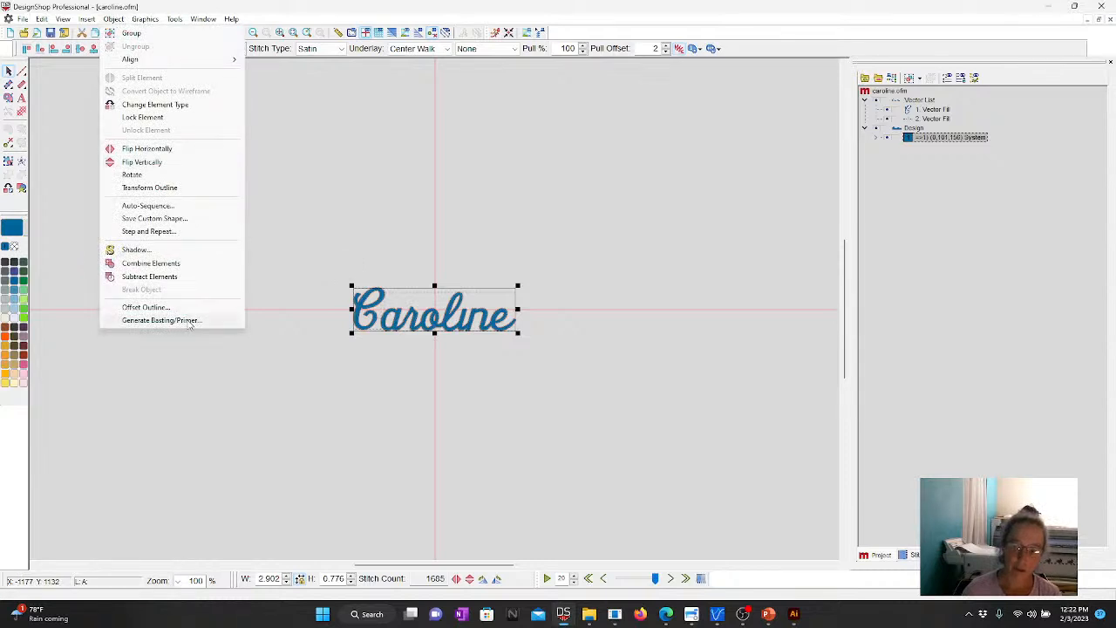
{"action": "left_click", "coordinate": [161, 320]}
{"action": "left_click", "coordinate": [504, 241]}
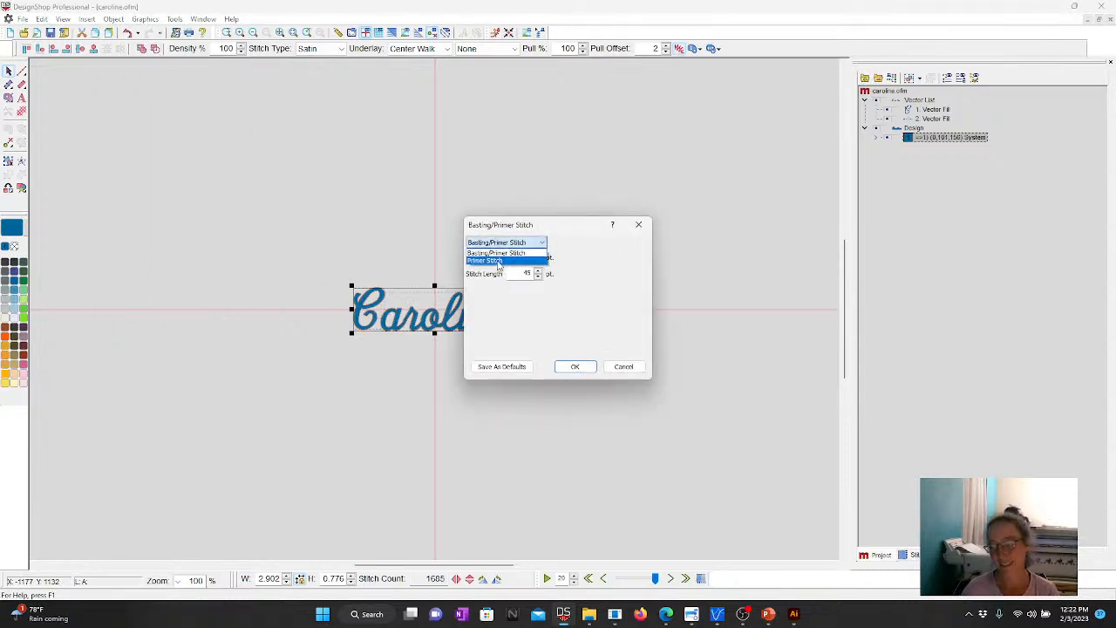
{"action": "left_click", "coordinate": [498, 262]}
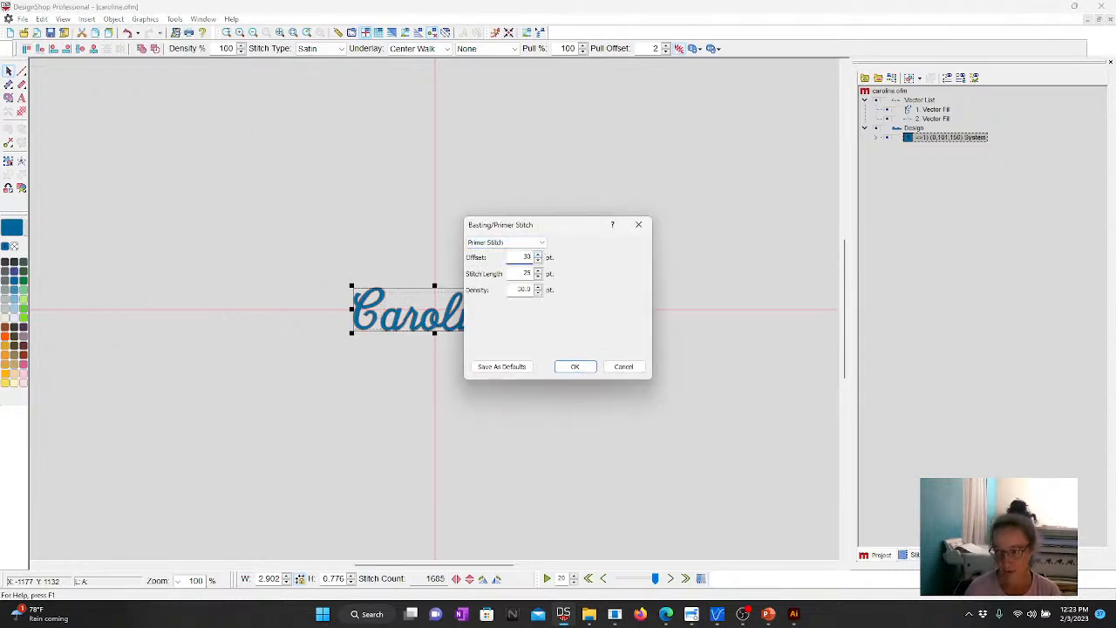
{"action": "left_click", "coordinate": [575, 367]}
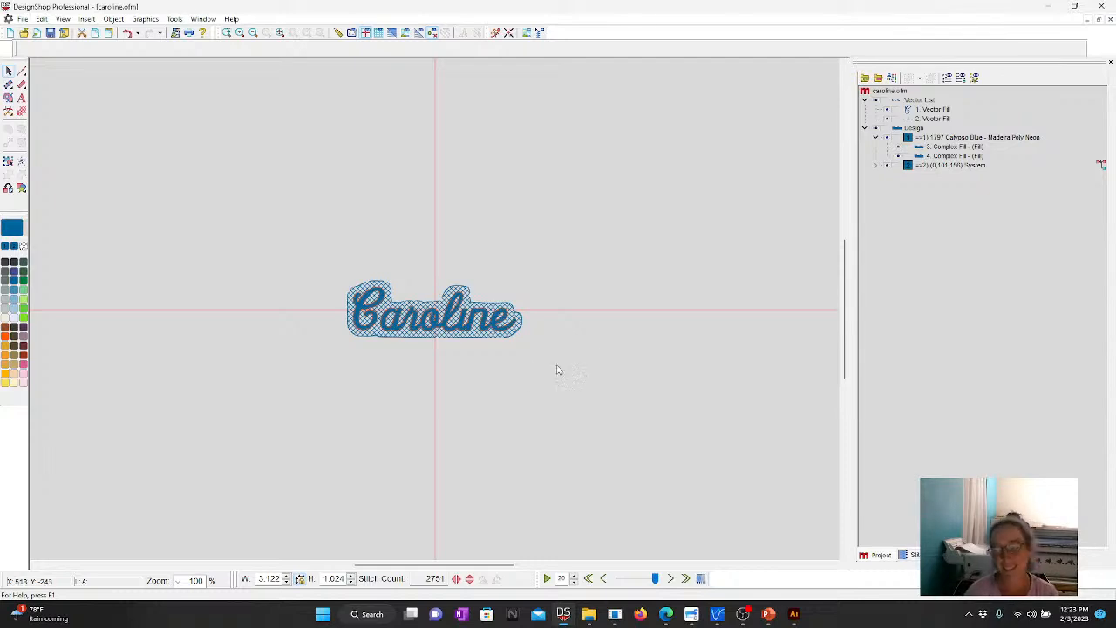
- Move the 315-degree primer fill layer down and left off the lettering, and inspect the two layers up close
{"action": "scroll", "coordinate": [541, 370], "scroll_direction": "up", "scroll_amount": 1}
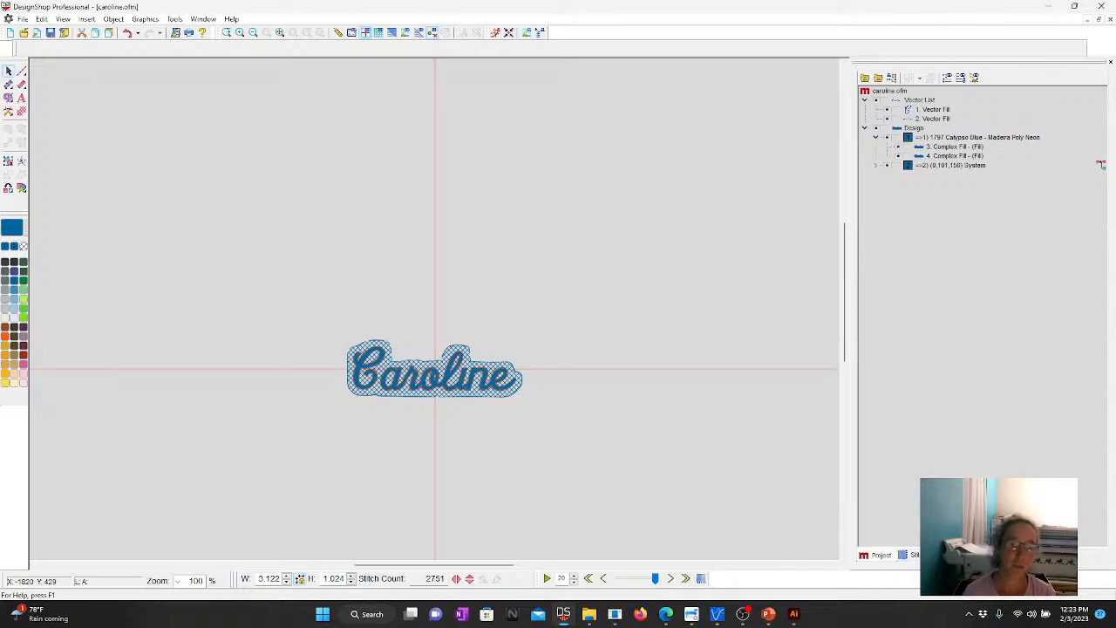
{"action": "left_click", "coordinate": [489, 397]}
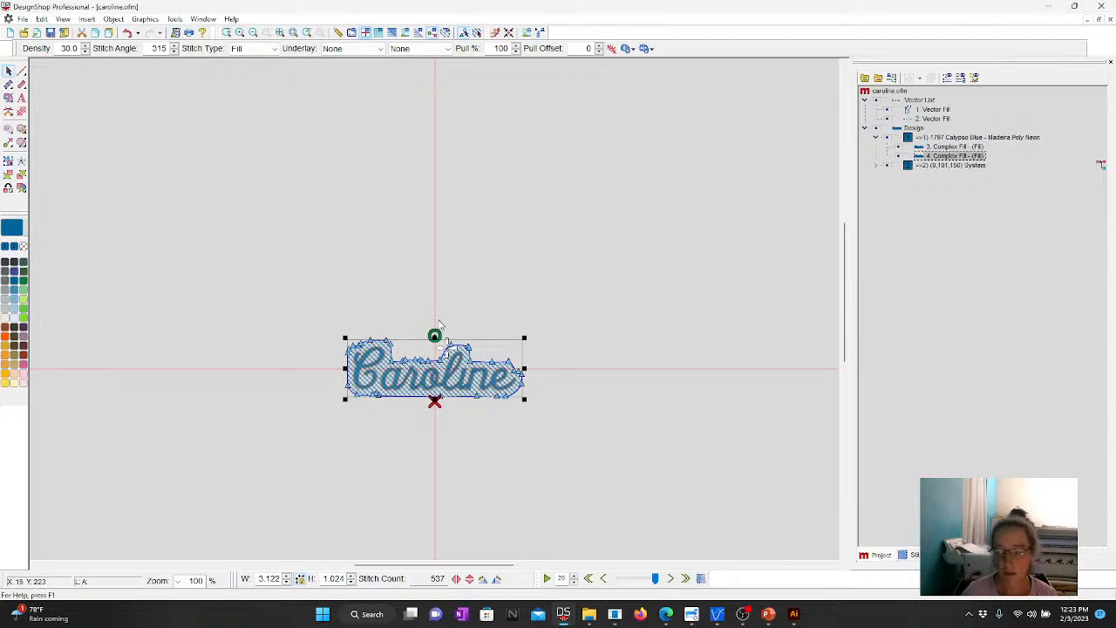
{"action": "left_click_drag", "start_coordinate": [494, 359], "coordinate": [434, 379]}
{"action": "left_click", "coordinate": [619, 434]}
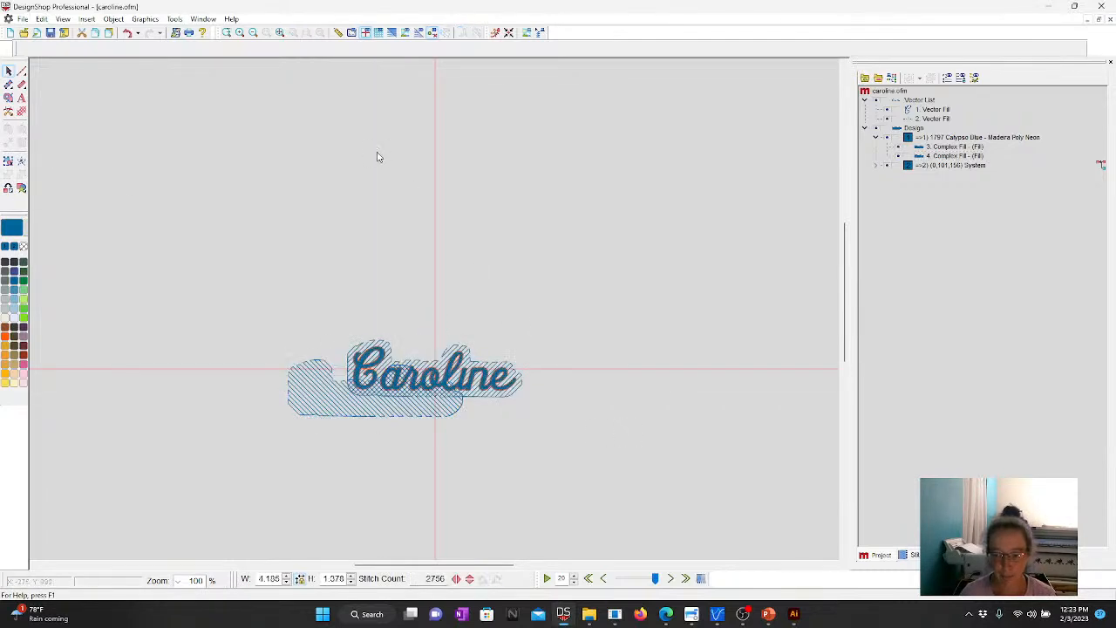
{"action": "left_click", "coordinate": [227, 33]}
{"action": "left_click_drag", "start_coordinate": [286, 290], "coordinate": [563, 456]}
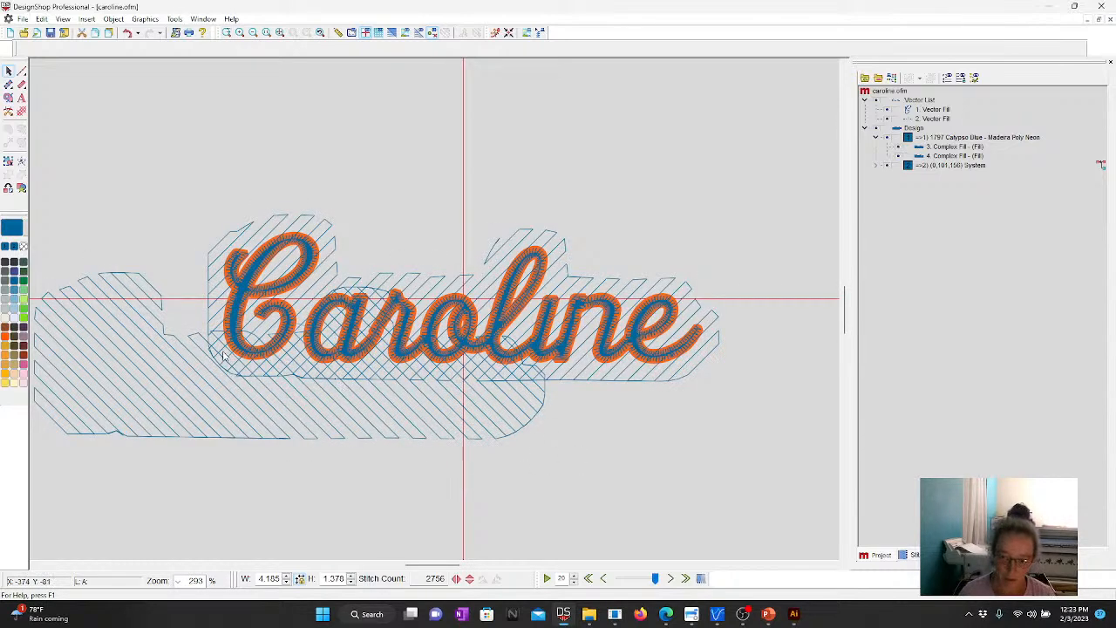
{"action": "left_click", "coordinate": [179, 366]}
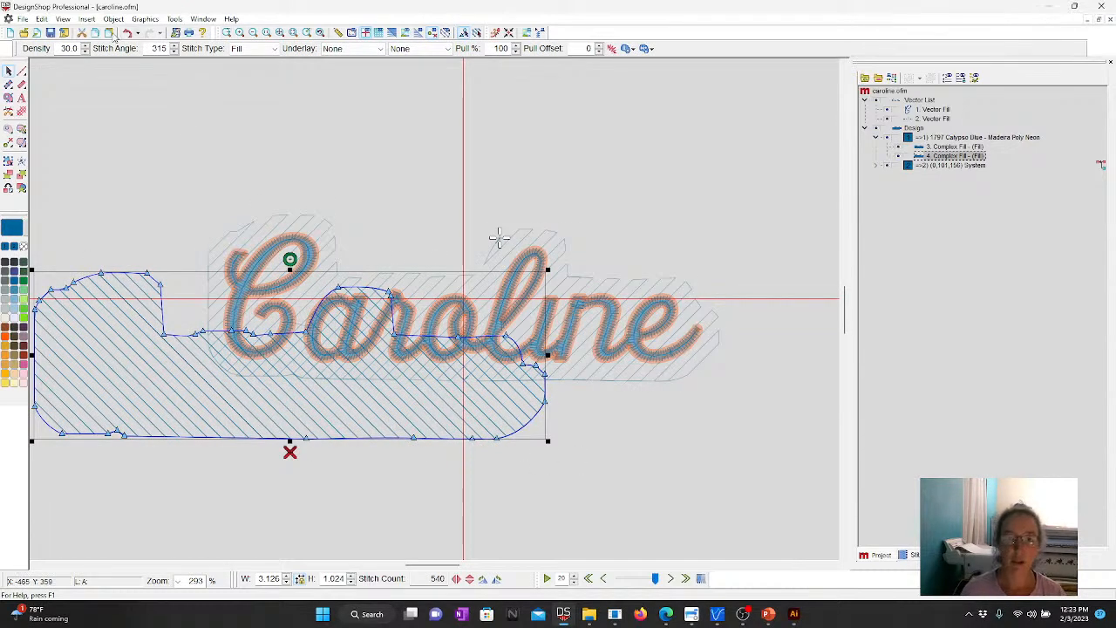
- Create a new project and draw a blue complex fill square about 4.59 wide and 4.29 high
{"action": "key", "text": "ctrl+n"}
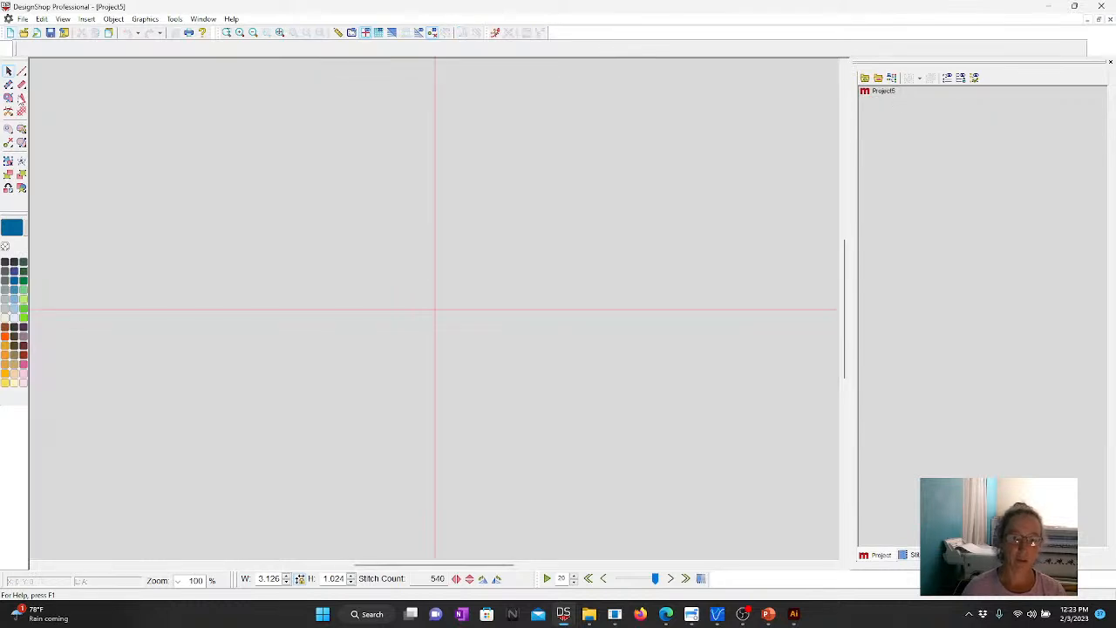
{"action": "left_click", "coordinate": [10, 99]}
{"action": "mouse_move", "coordinate": [191, 227]}
{"action": "left_mouse_down"}
{"action": "mouse_move", "coordinate": [376, 380]}
{"action": "mouse_move", "coordinate": [448, 467]}
{"action": "left_mouse_up"}
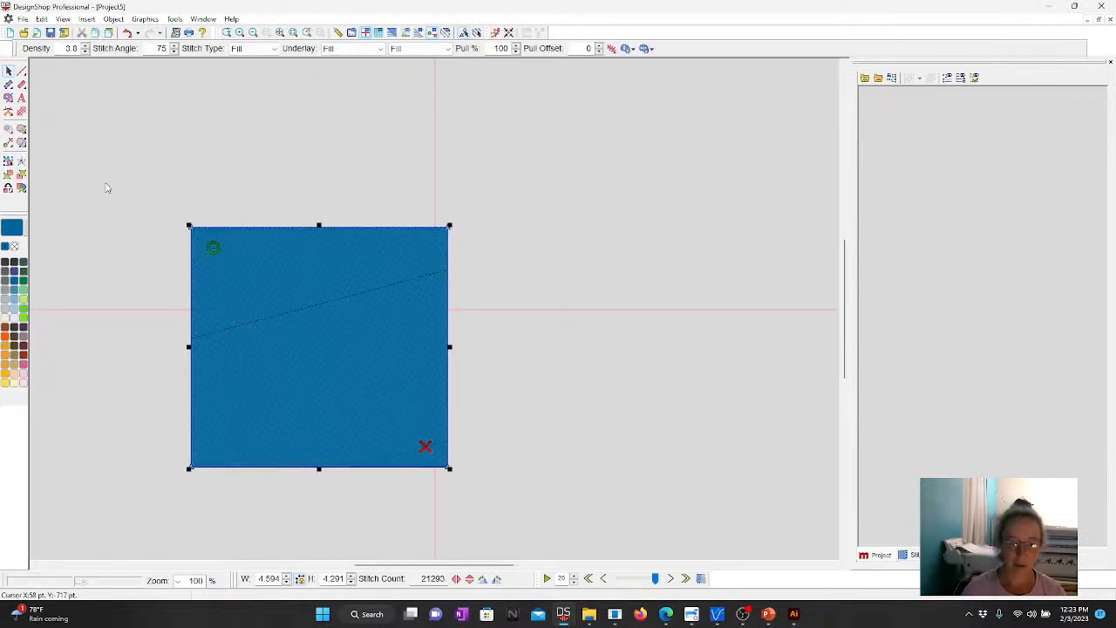
{"action": "left_click", "coordinate": [35, 109]}
- Draw a Gull Gray complex fill circle overlapping the upper-right corner of the blue square
{"action": "left_click", "coordinate": [10, 99]}
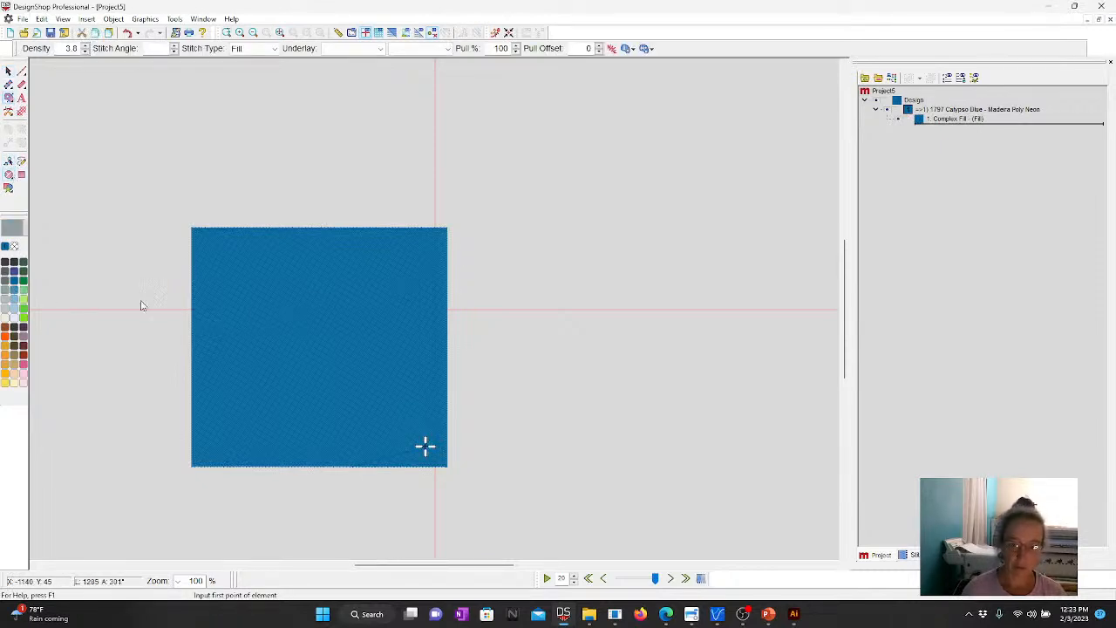
{"action": "left_click", "coordinate": [565, 190]}
{"action": "left_click", "coordinate": [413, 297]}
{"action": "left_click", "coordinate": [486, 338]}
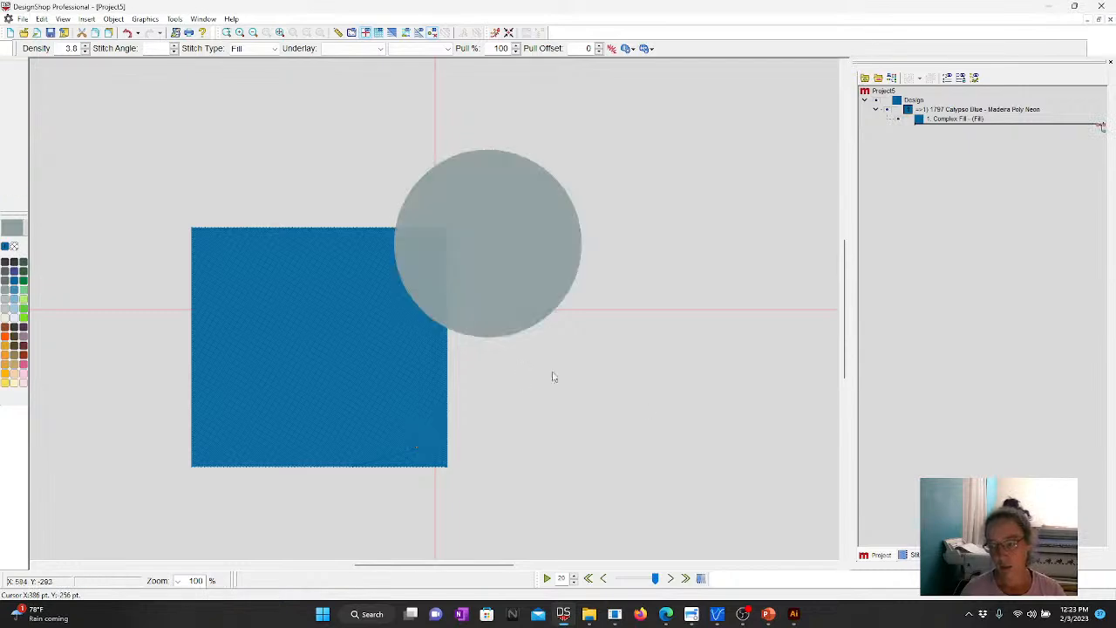
{"action": "left_click", "coordinate": [626, 409]}
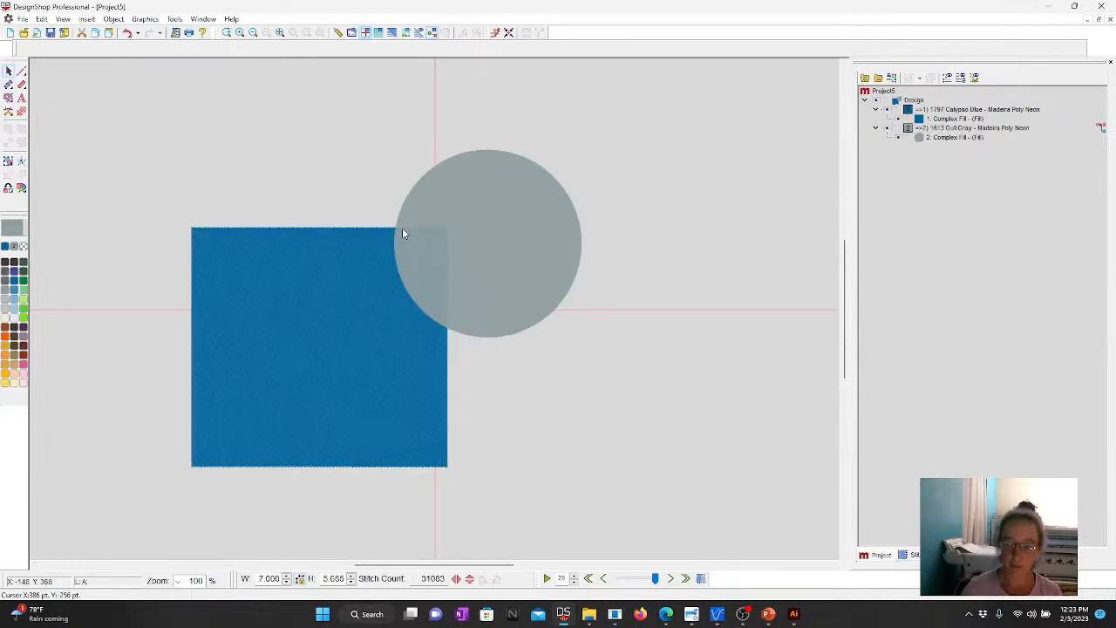
- Try to reshape the blue square's upper-right corner by hand, adding points and curving its outline beneath the circle
{"action": "left_click", "coordinate": [369, 351]}
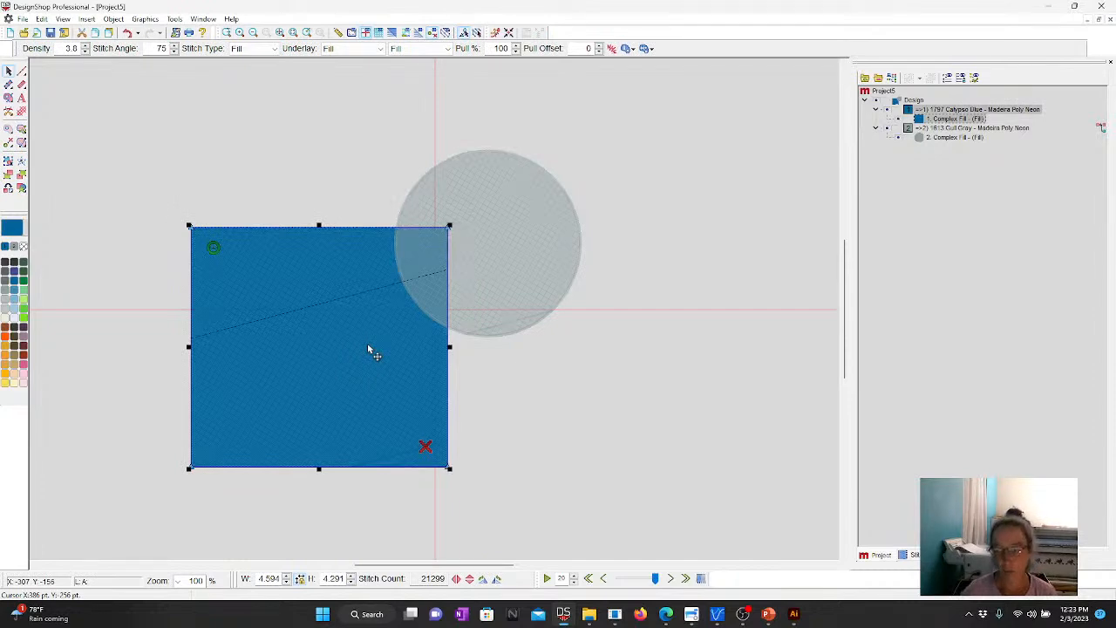
{"action": "left_click", "coordinate": [410, 228]}
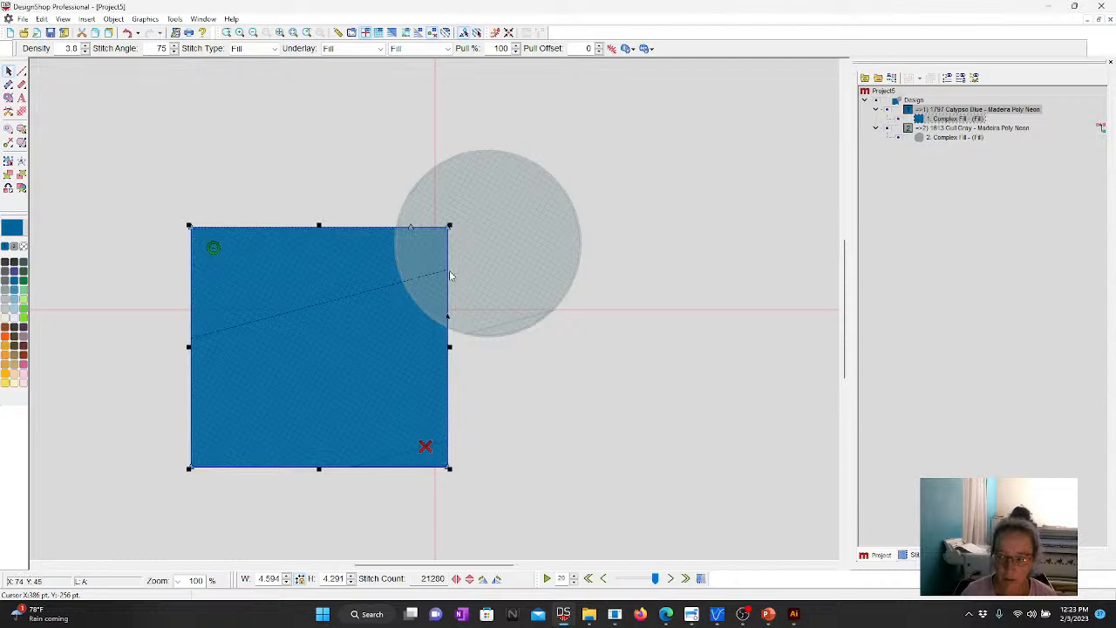
{"action": "left_click_drag", "start_coordinate": [418, 277], "coordinate": [405, 251]}
{"action": "left_click", "coordinate": [412, 251]}
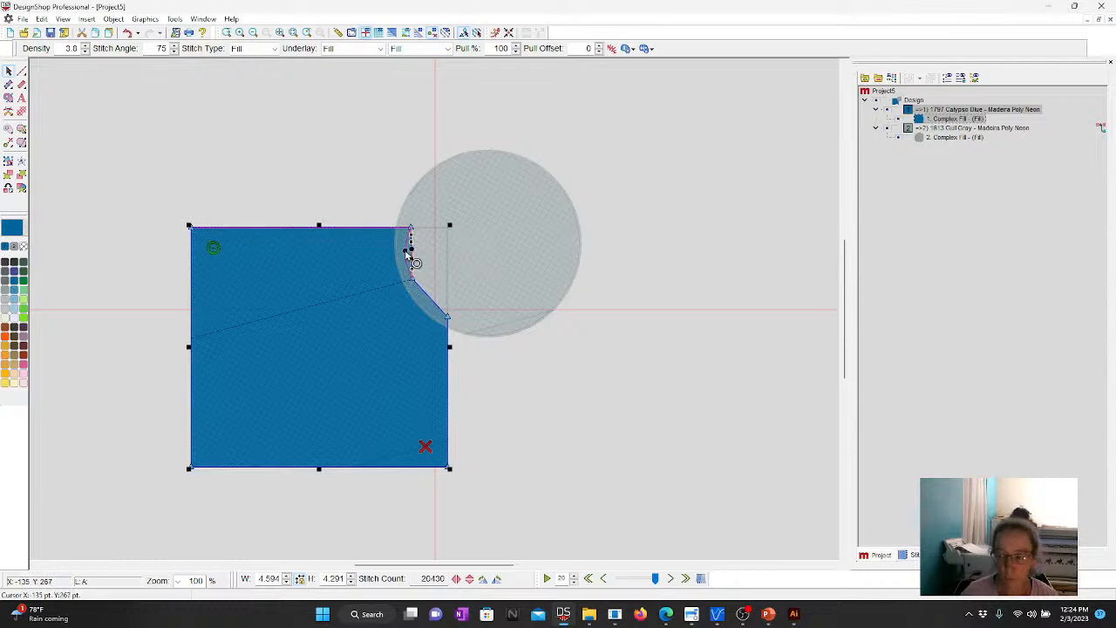
{"action": "left_click", "coordinate": [429, 300]}
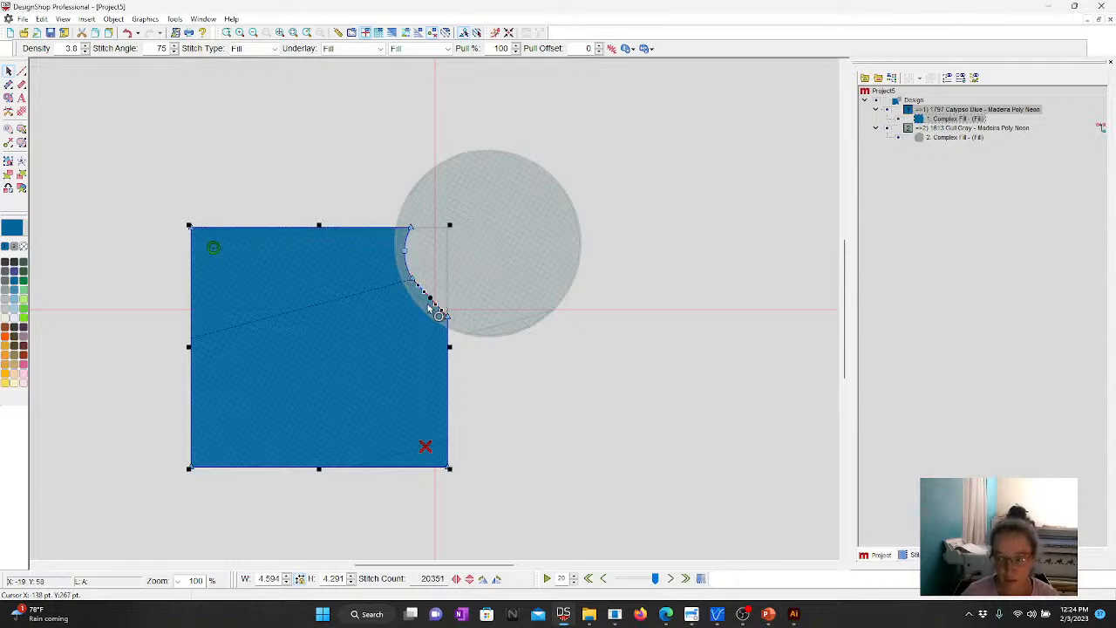
{"action": "left_click", "coordinate": [605, 399]}
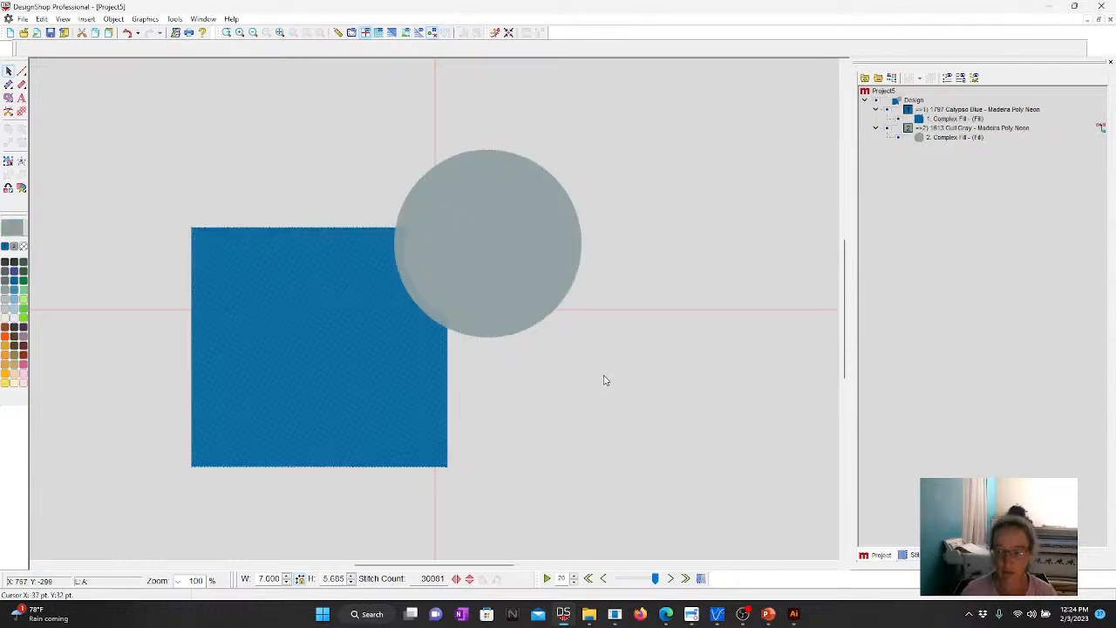
- Undo the manual reshaping of the blue square's upper-right corner
{"action": "key", "text": "ctrl+z"}
{"action": "key", "text": "ctrl+z"}
{"action": "key", "text": "ctrl+z"}
{"action": "key", "text": "ctrl+z"}
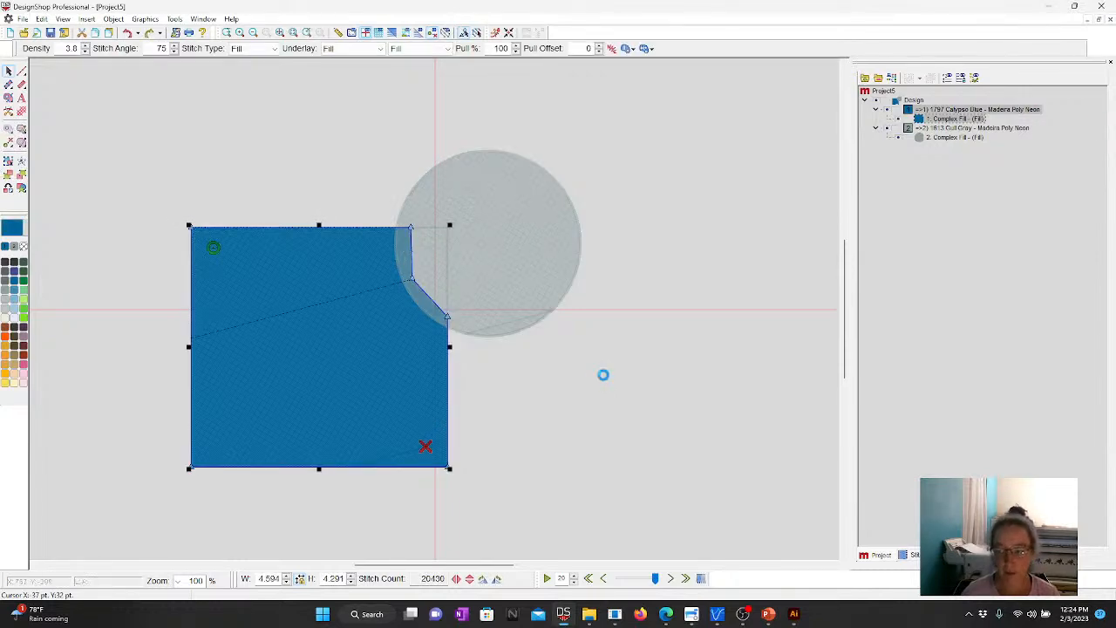
{"action": "left_click", "coordinate": [720, 423]}
- Subtract the gray circle from the blue square with a 10 pt overlap, then undo and redo the cut to compare
{"action": "left_click", "coordinate": [388, 363]}
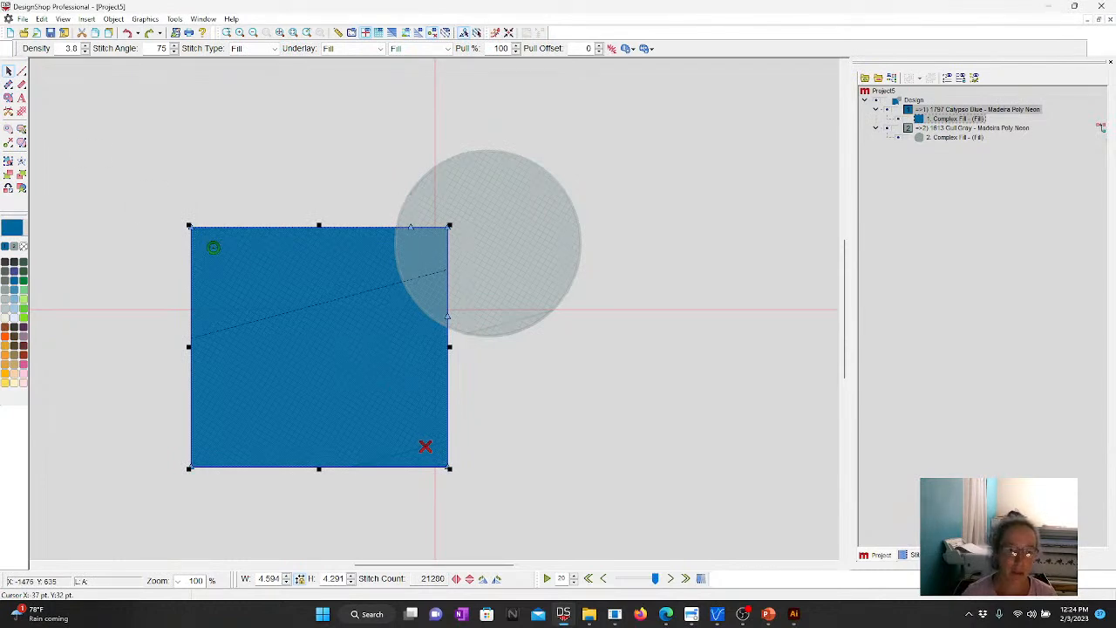
{"action": "left_click", "coordinate": [469, 251], "text": "shift"}
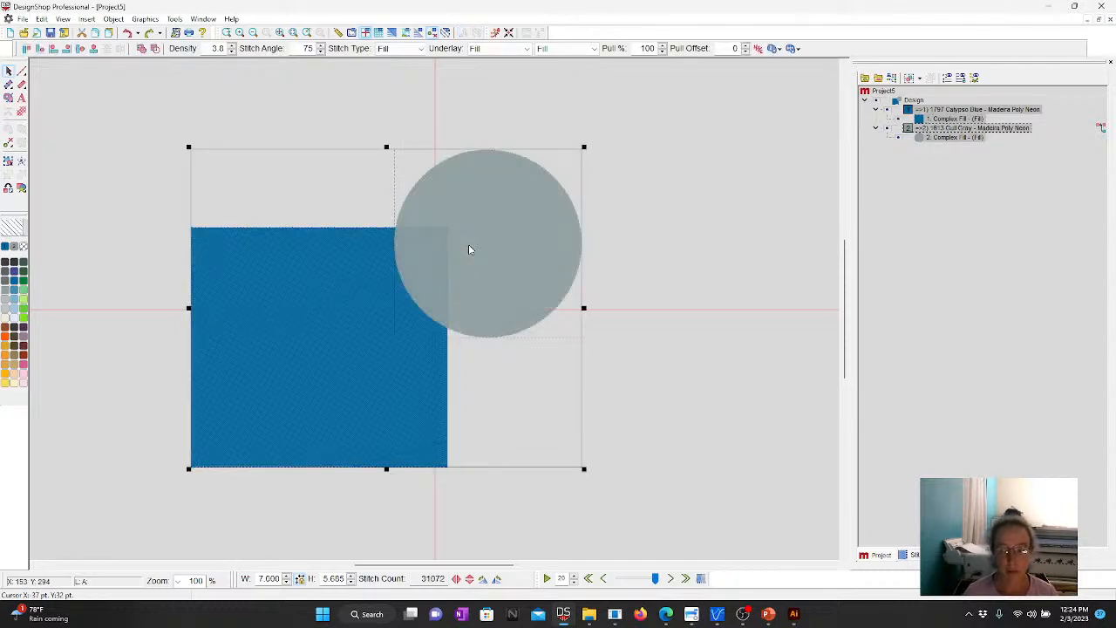
{"action": "left_click", "coordinate": [156, 50]}
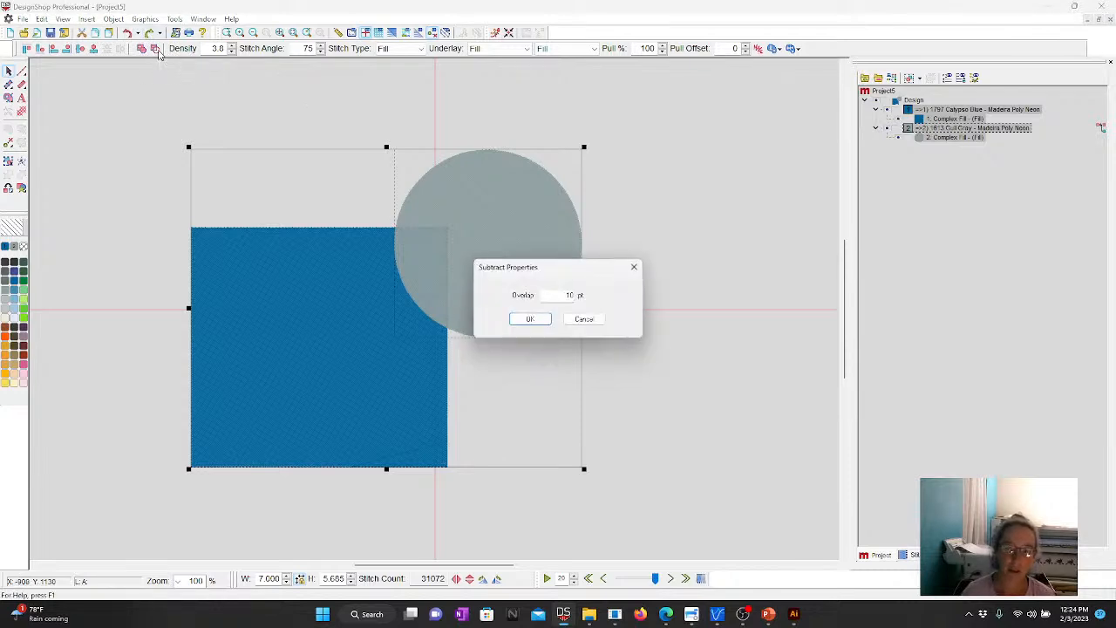
{"action": "double_click", "coordinate": [564, 295]}
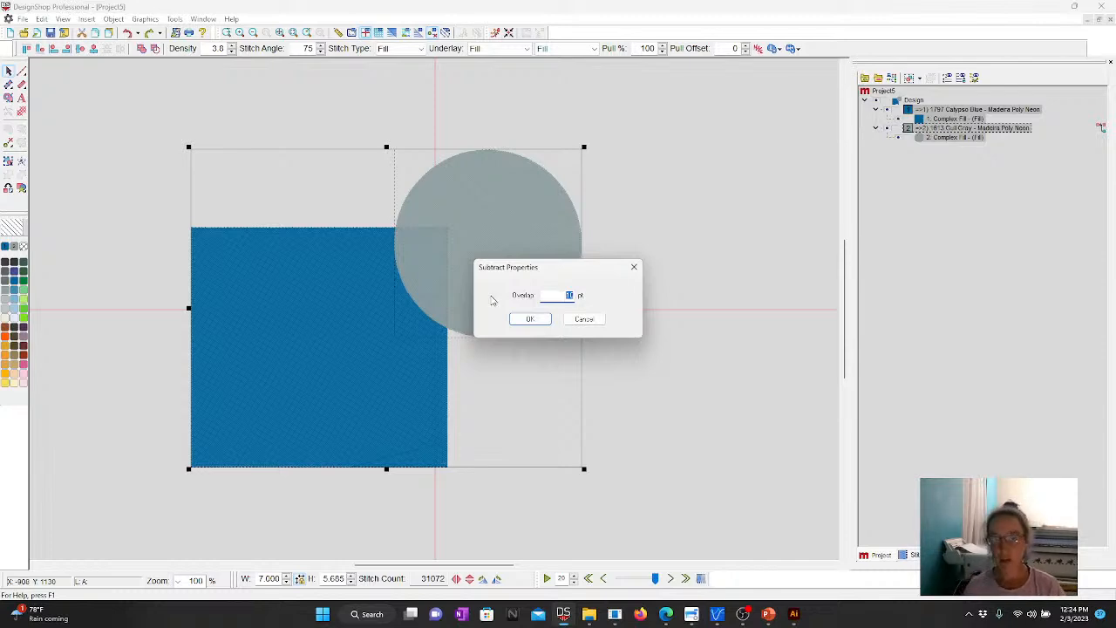
{"action": "left_click", "coordinate": [529, 319]}
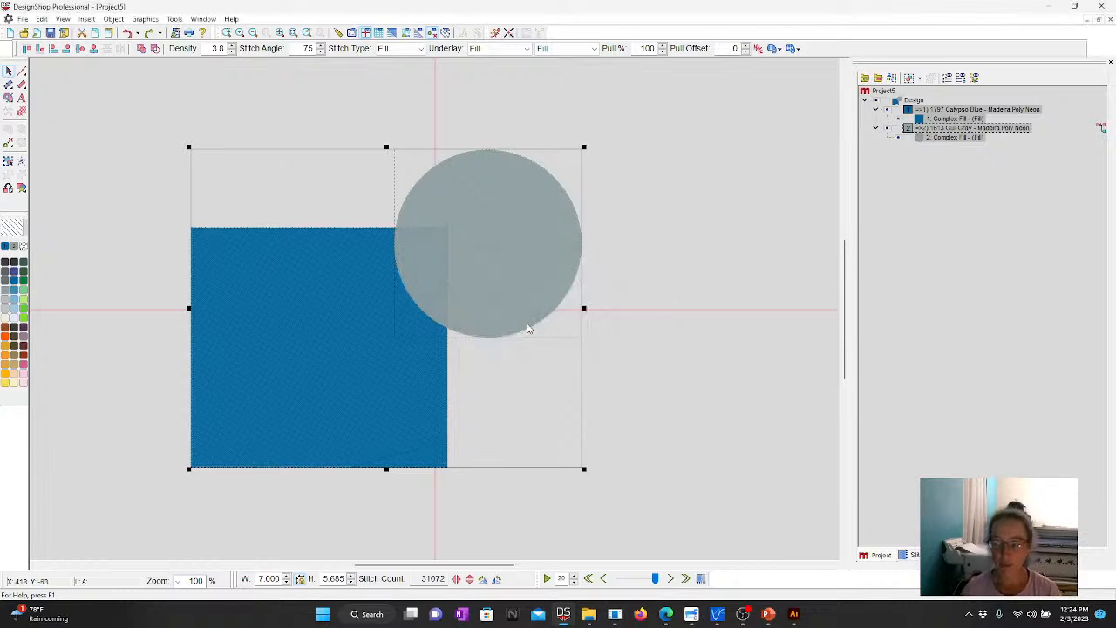
{"action": "left_click", "coordinate": [156, 49]}
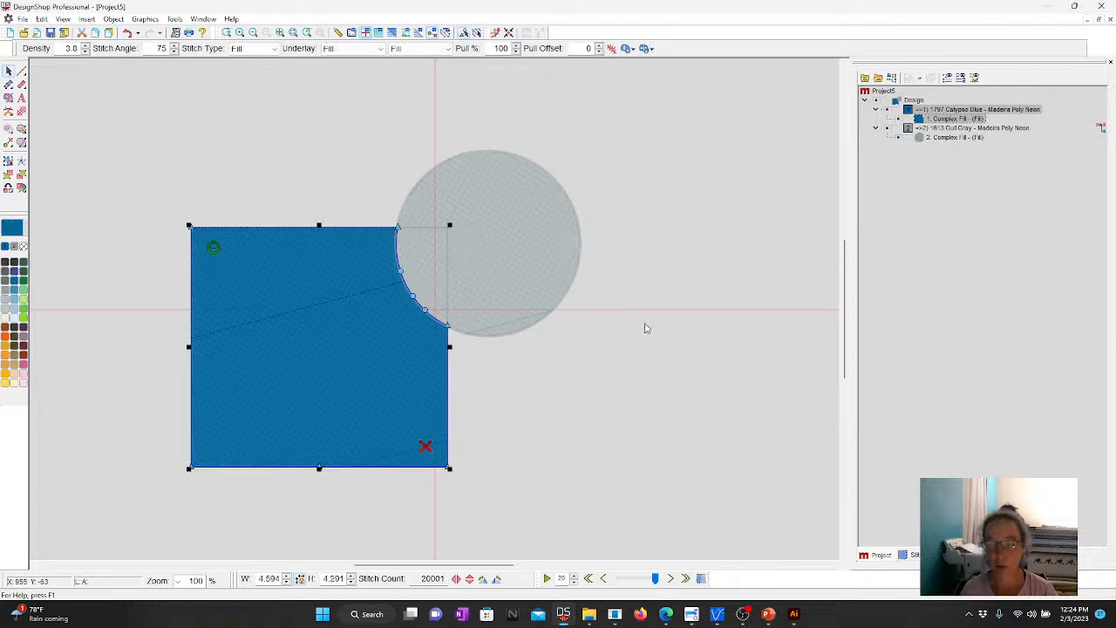
{"action": "key", "text": "ctrl+z"}
{"action": "key", "text": "ctrl+y"}
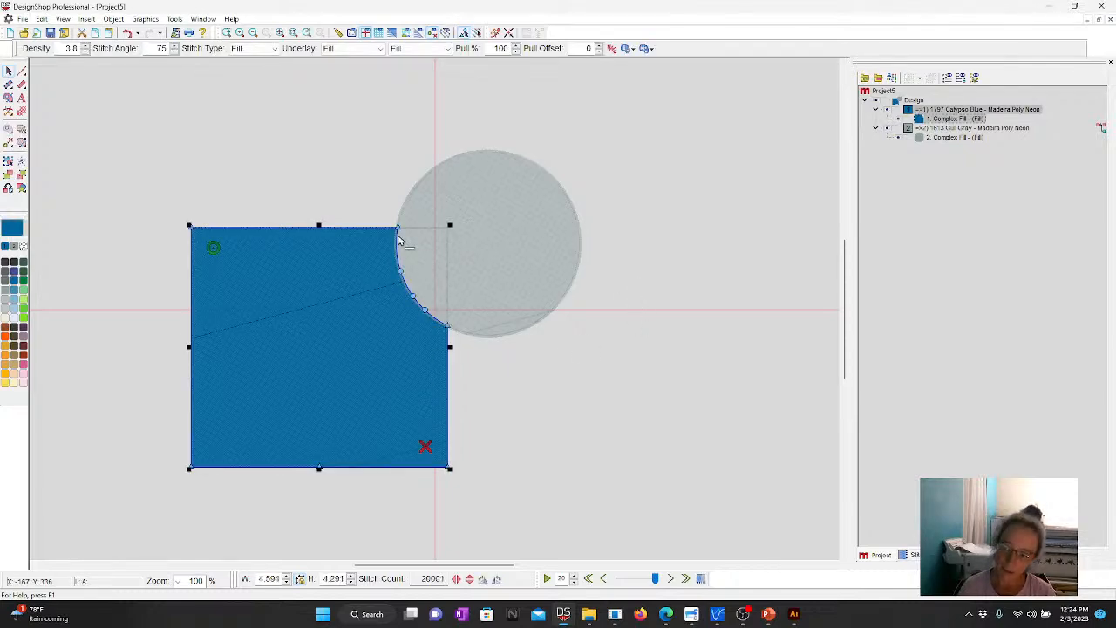
- Add the lettering "Text" in Gull Gray with the Basic Block alphabet over the blue square
{"action": "left_click", "coordinate": [510, 327]}
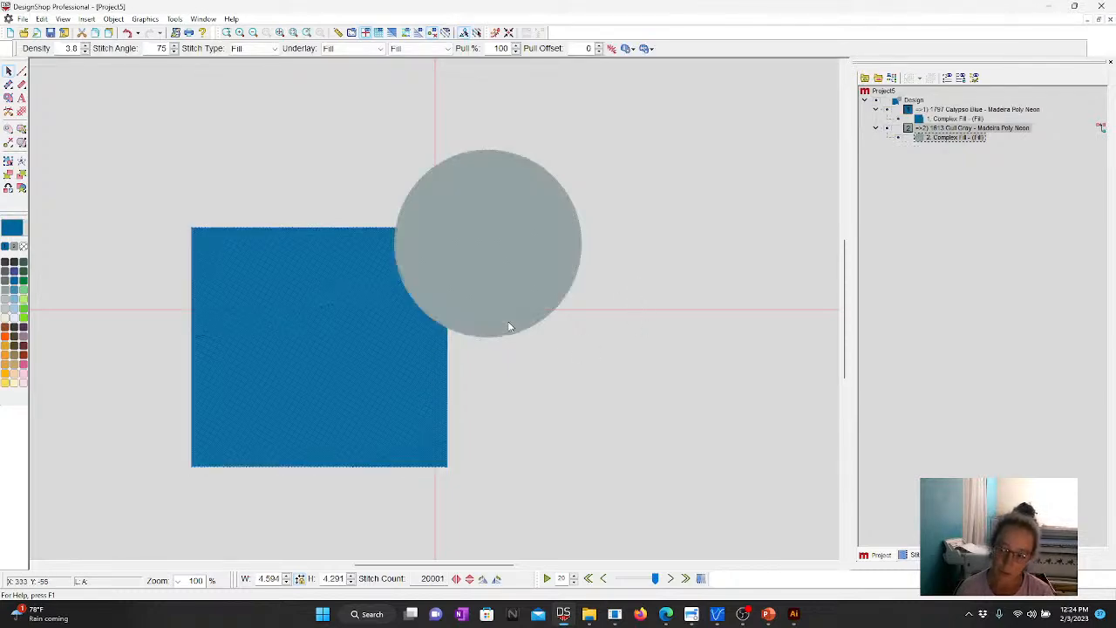
{"action": "left_click", "coordinate": [587, 506]}
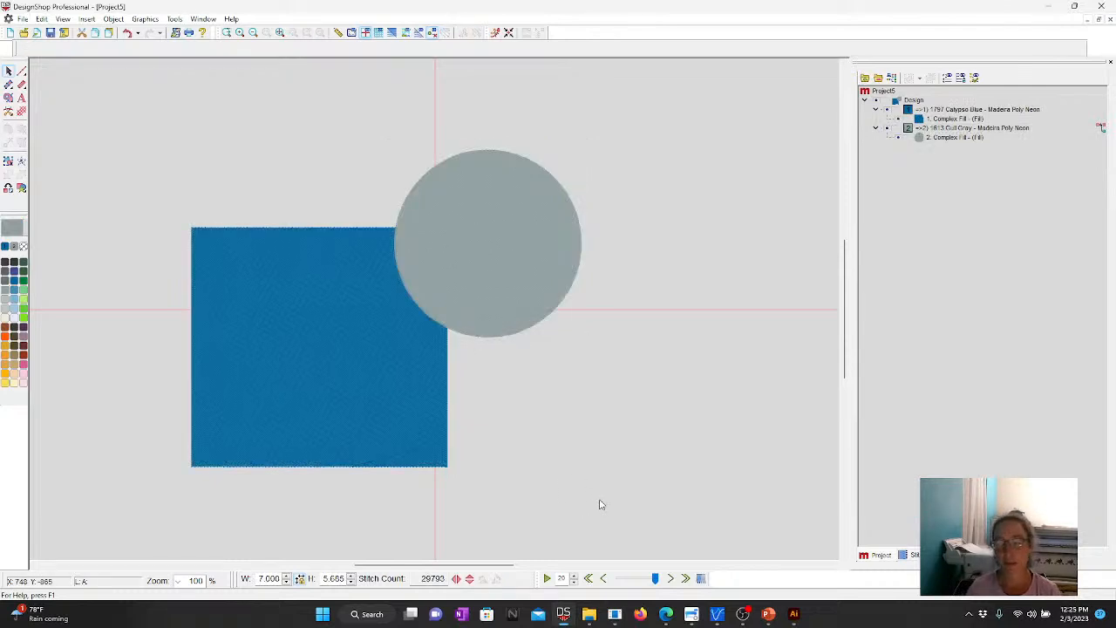
{"action": "left_click", "coordinate": [22, 100]}
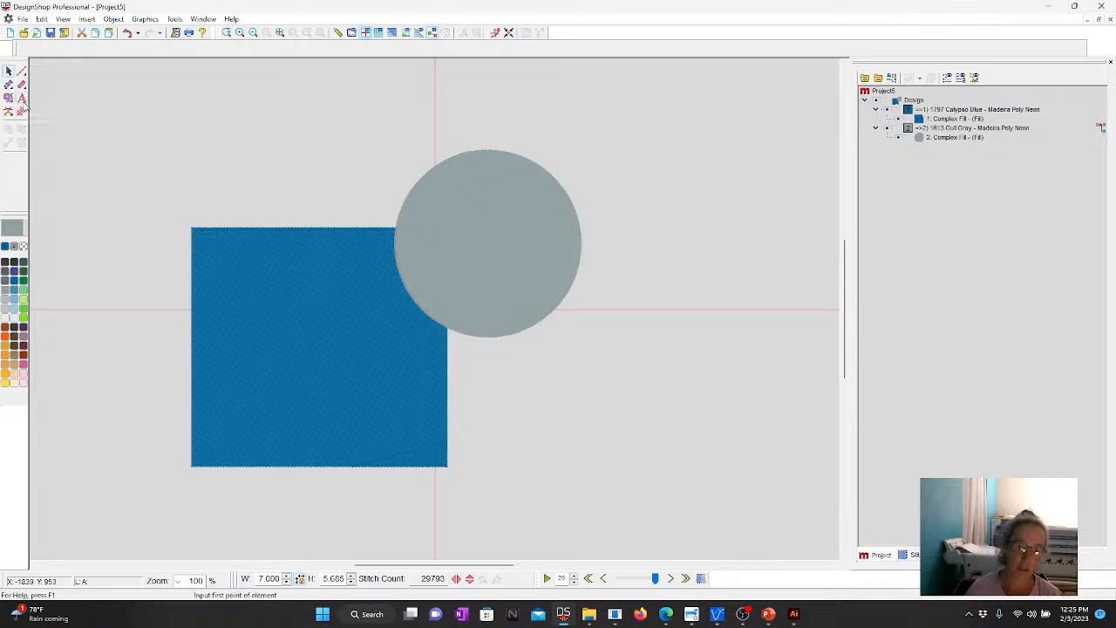
{"action": "left_click", "coordinate": [251, 380]}
{"action": "type", "text": "Texyt"}
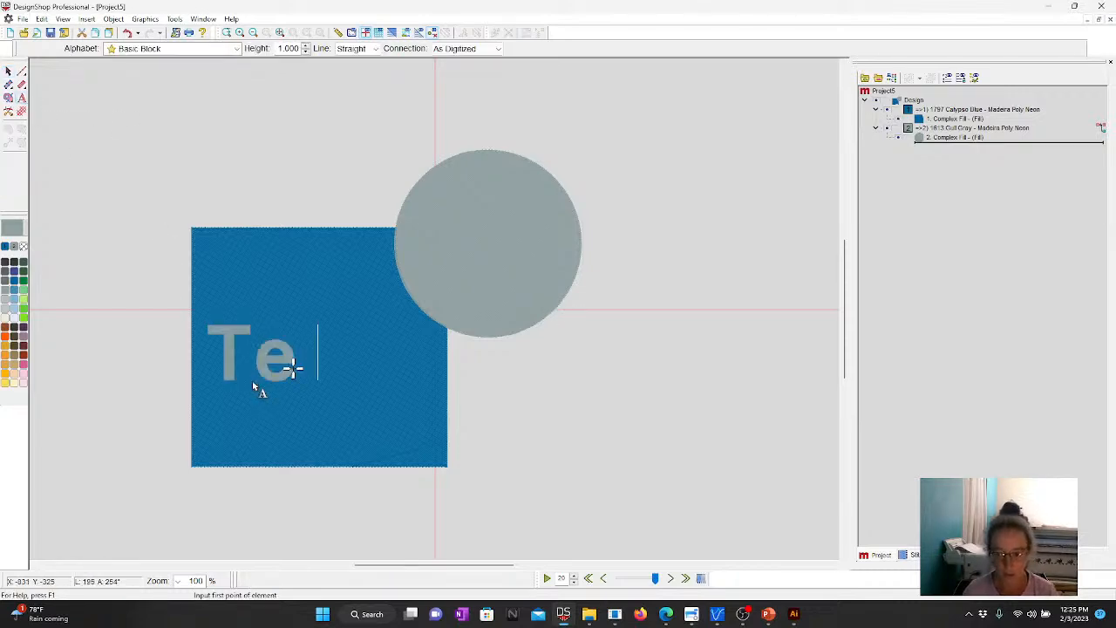
{"action": "key", "text": "BackSpace"}
{"action": "key", "text": "BackSpace"}
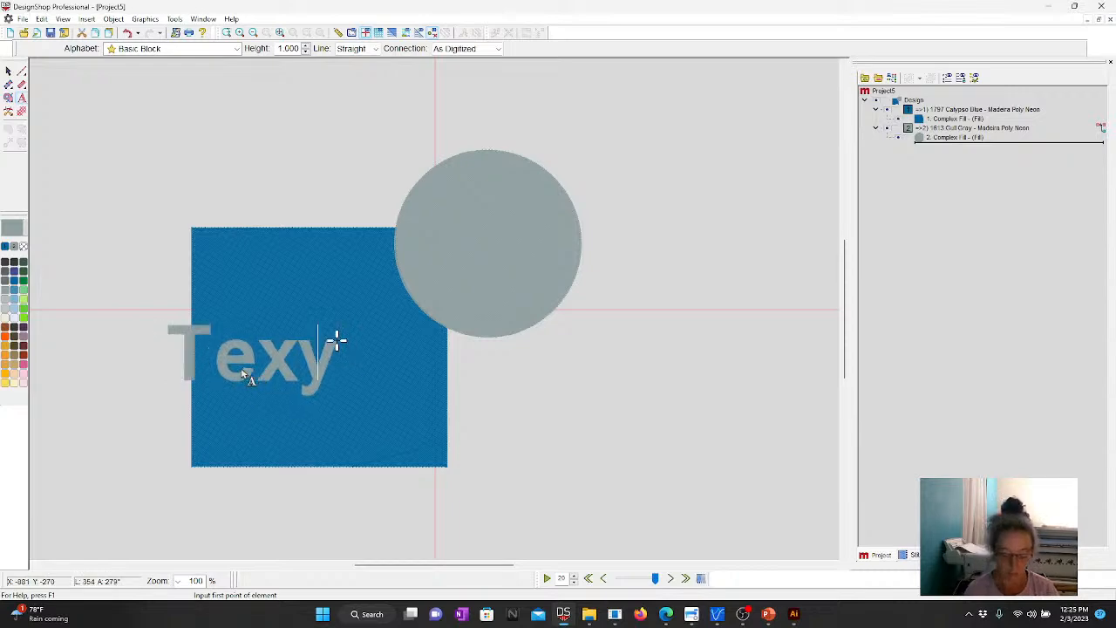
{"action": "type", "text": "t"}
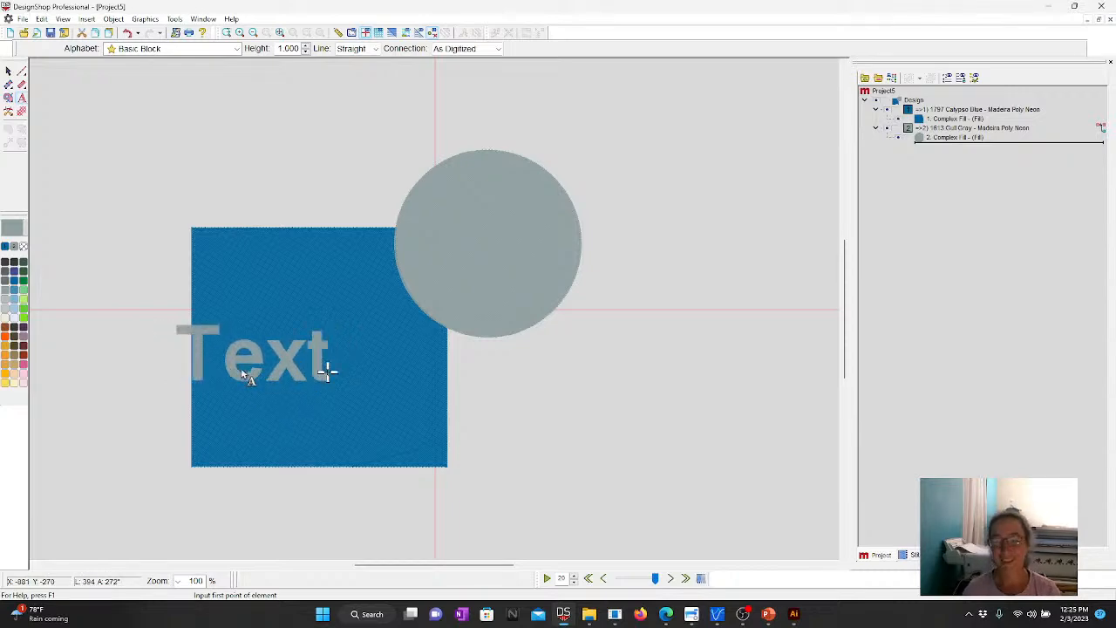
{"action": "key", "text": "Return"}
- Enlarge the lettering to a height of about 1.44 and position it within the lower part of the blue square
{"action": "left_click_drag", "start_coordinate": [266, 337], "coordinate": [383, 386]}
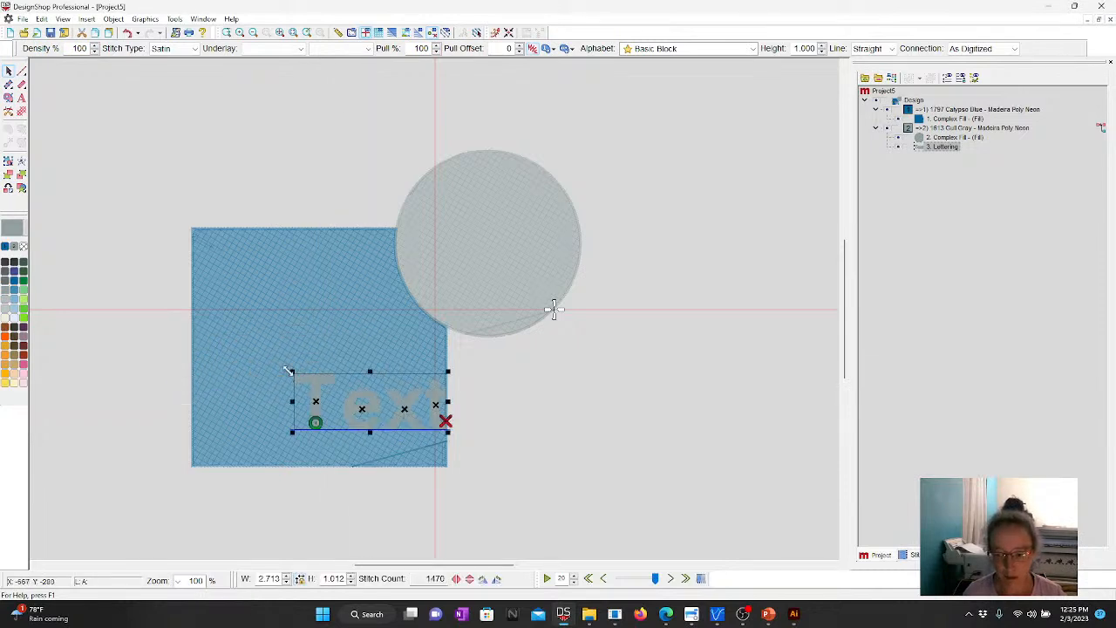
{"action": "left_click_drag", "start_coordinate": [292, 372], "coordinate": [217, 290]}
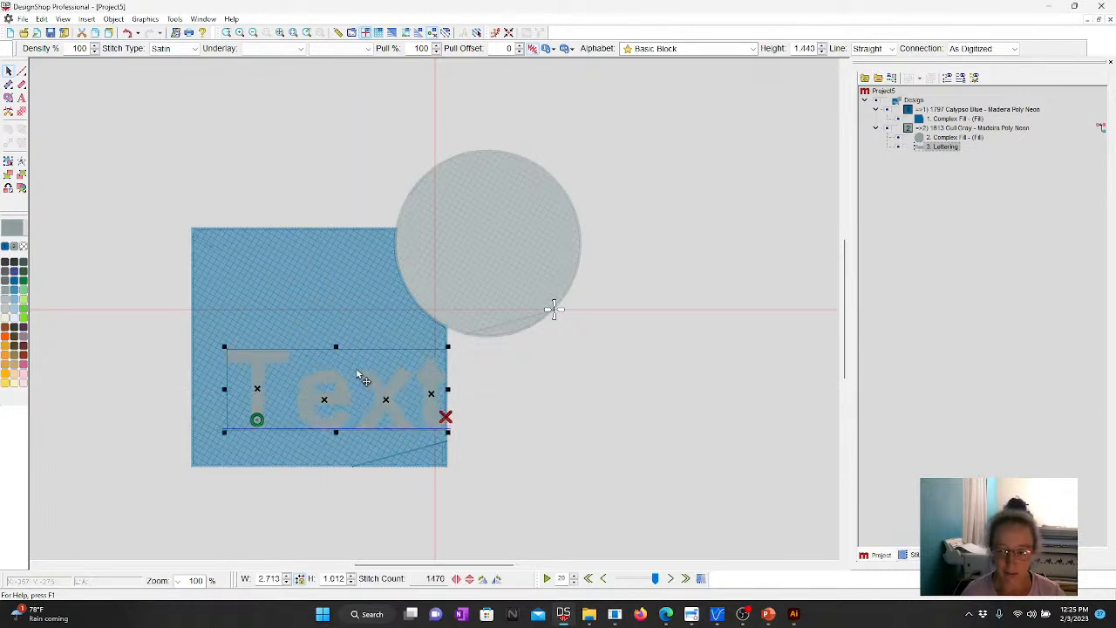
{"action": "left_click_drag", "start_coordinate": [356, 378], "coordinate": [345, 364]}
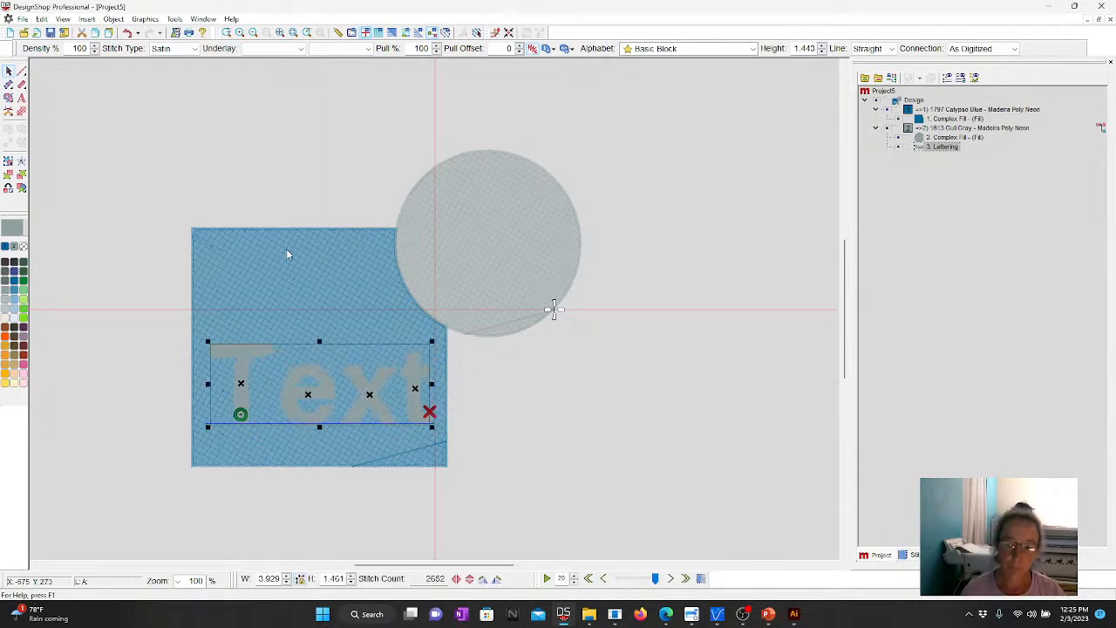
- Subtract the lettering from the blue square and show the lettering again, selecting the square to inspect the cut-out
{"action": "left_click", "coordinate": [286, 249]}
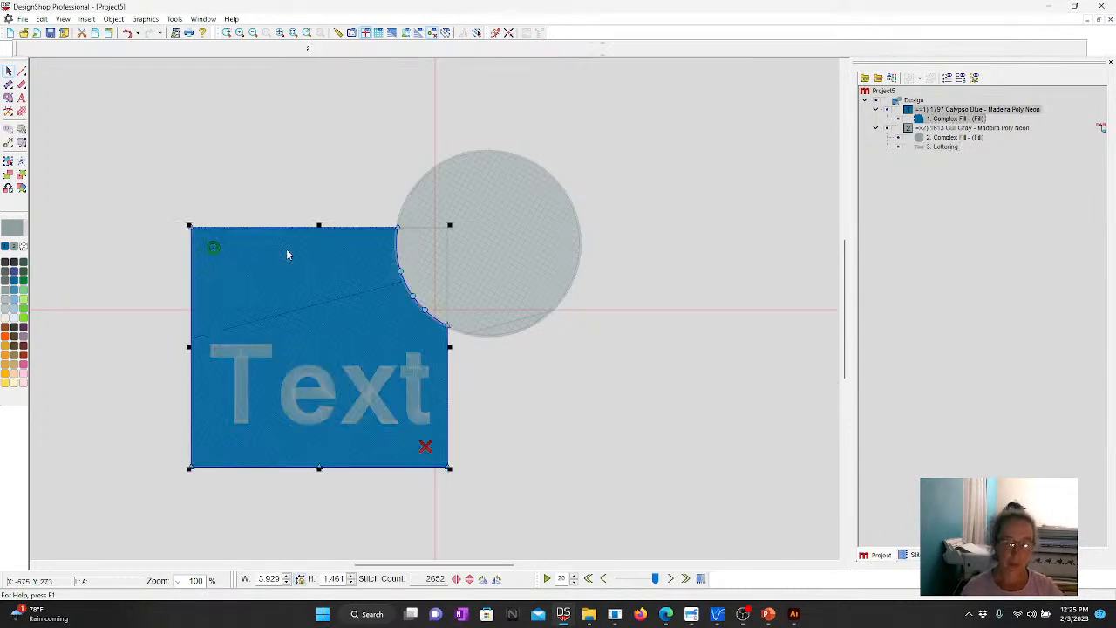
{"action": "left_click", "coordinate": [299, 380]}
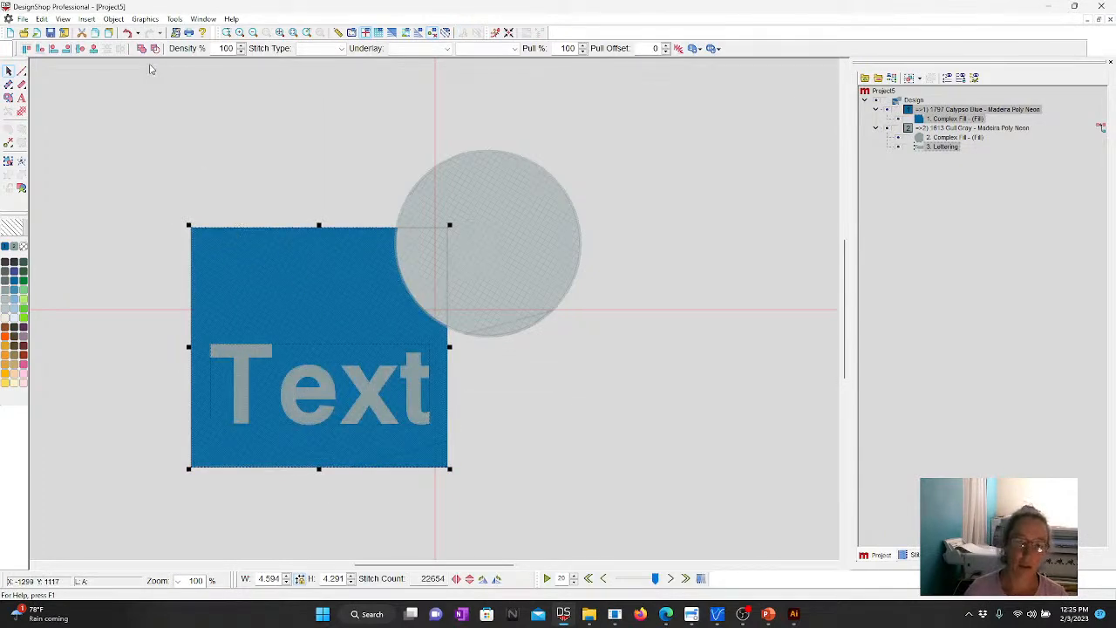
{"action": "left_click", "coordinate": [154, 50]}
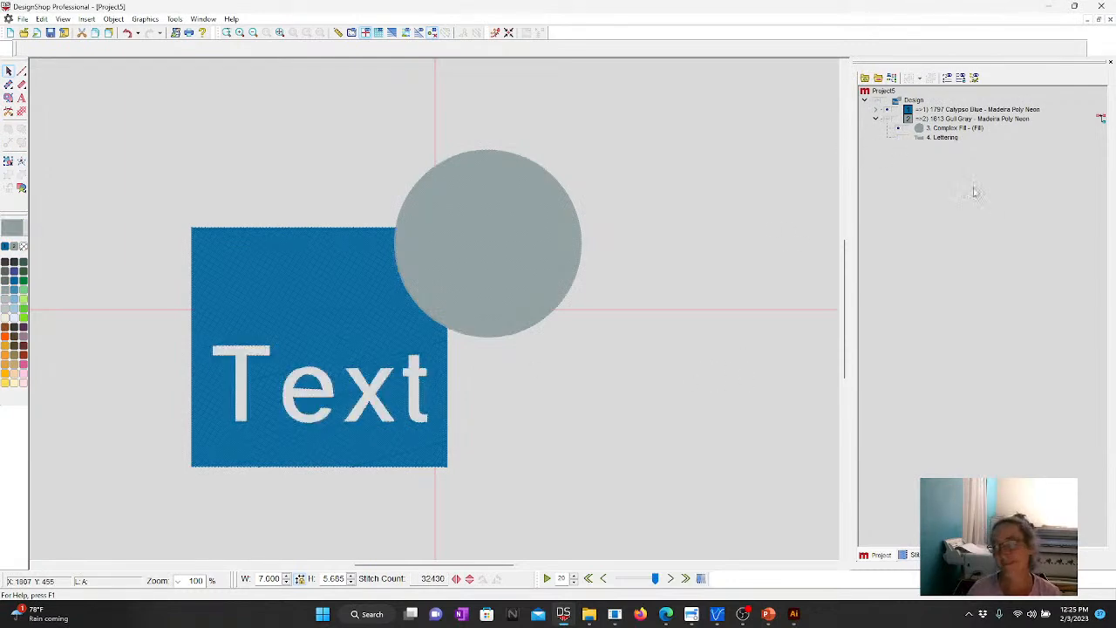
{"action": "left_click", "coordinate": [898, 137]}
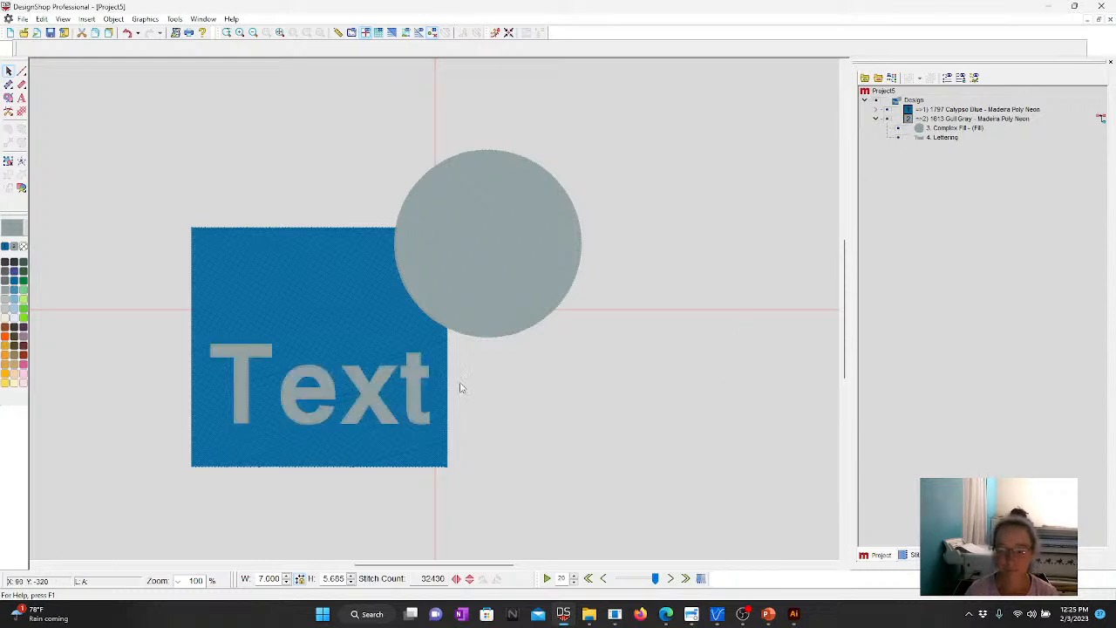
{"action": "left_click", "coordinate": [397, 333]}
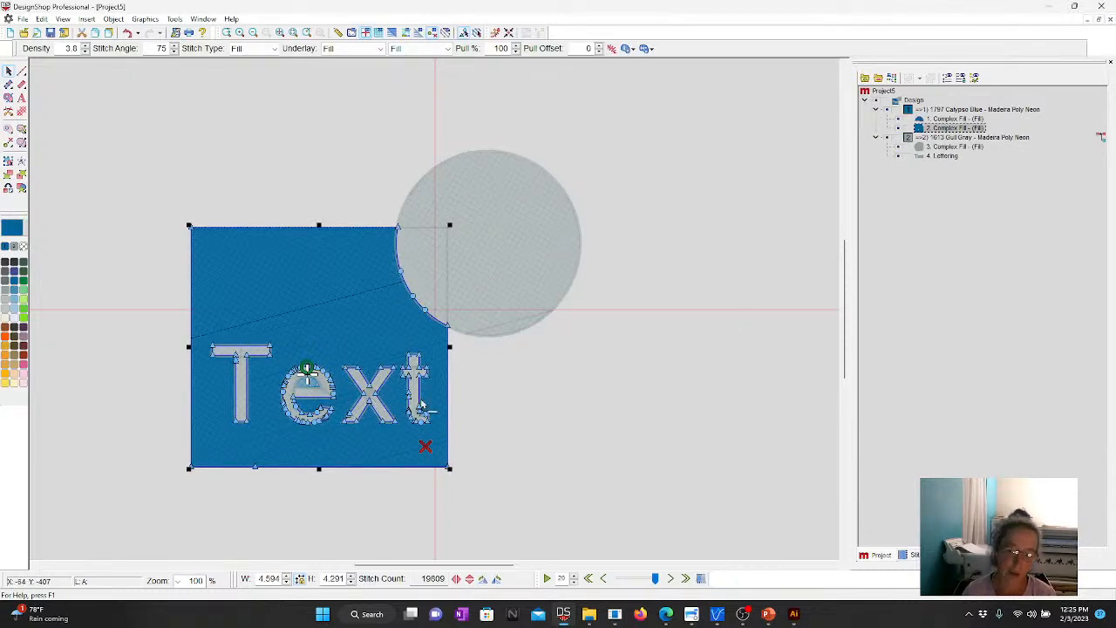
{"action": "left_click", "coordinate": [595, 443]}
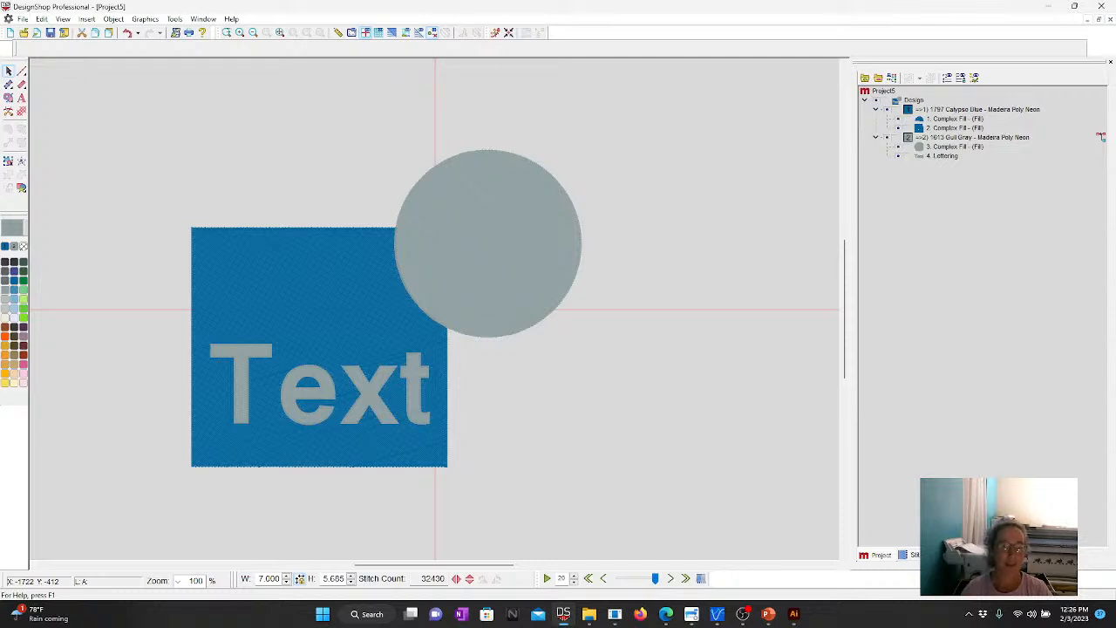
- Switch to the PowerPoint slide show to read the next question, and return to DesignShop
{"action": "scroll", "coordinate": [135, 293], "scroll_direction": "down", "scroll_amount": 1}
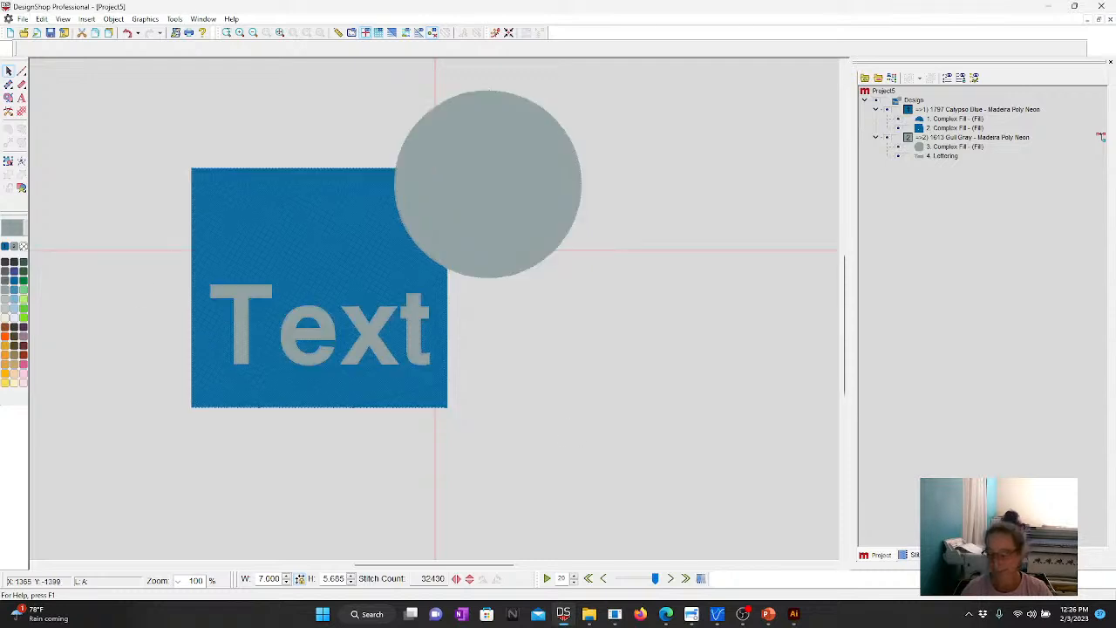
{"action": "left_click", "coordinate": [768, 614]}
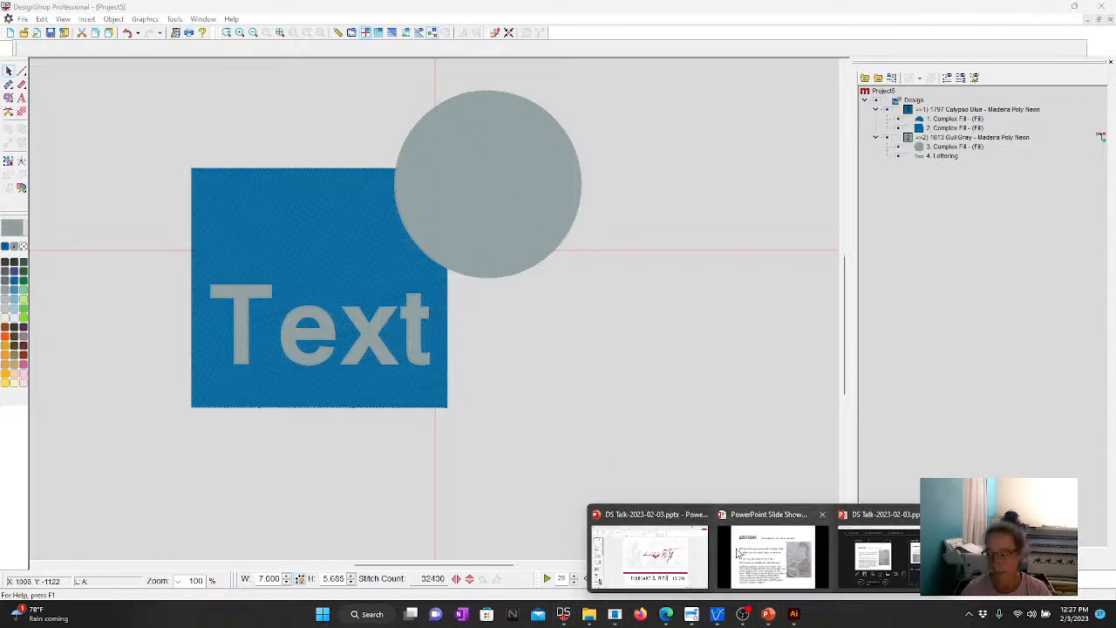
{"action": "left_click", "coordinate": [771, 553]}
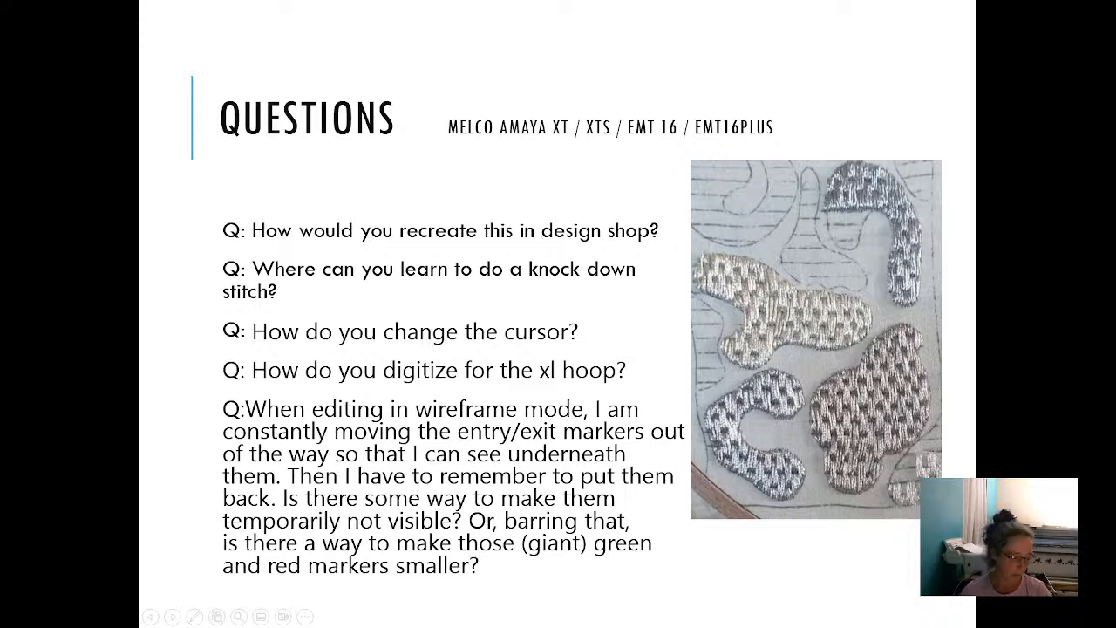
{"action": "key", "text": "alt+Tab"}
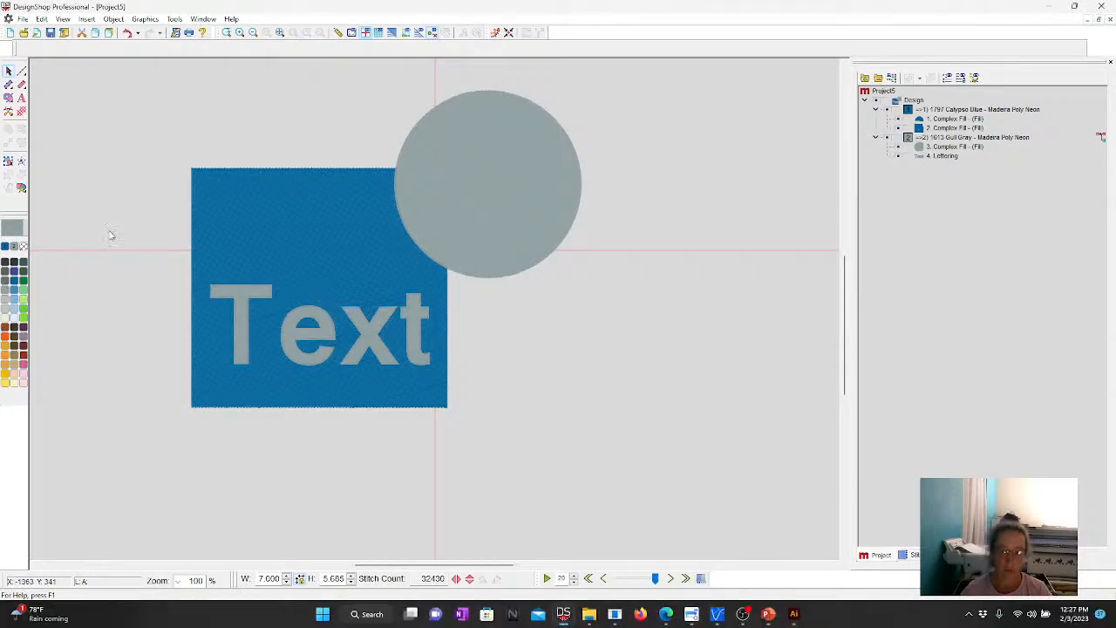
- Review the digitizing cursor choices in the Options preferences without changing them, and switch back to the PowerPoint questions slide
{"action": "left_click", "coordinate": [183, 20]}
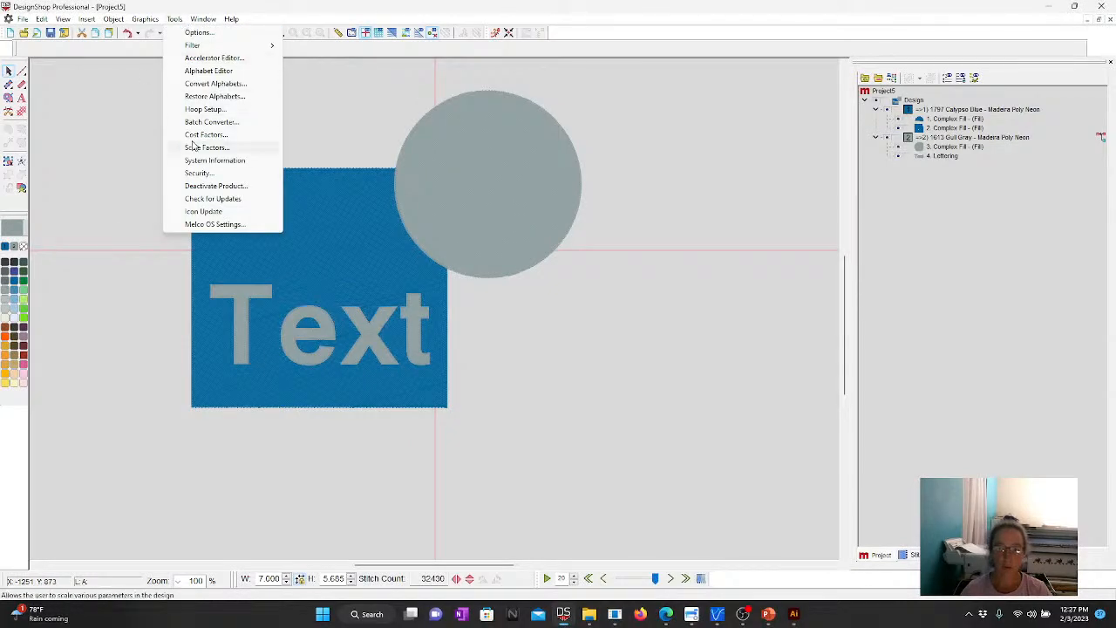
{"action": "left_click", "coordinate": [199, 33]}
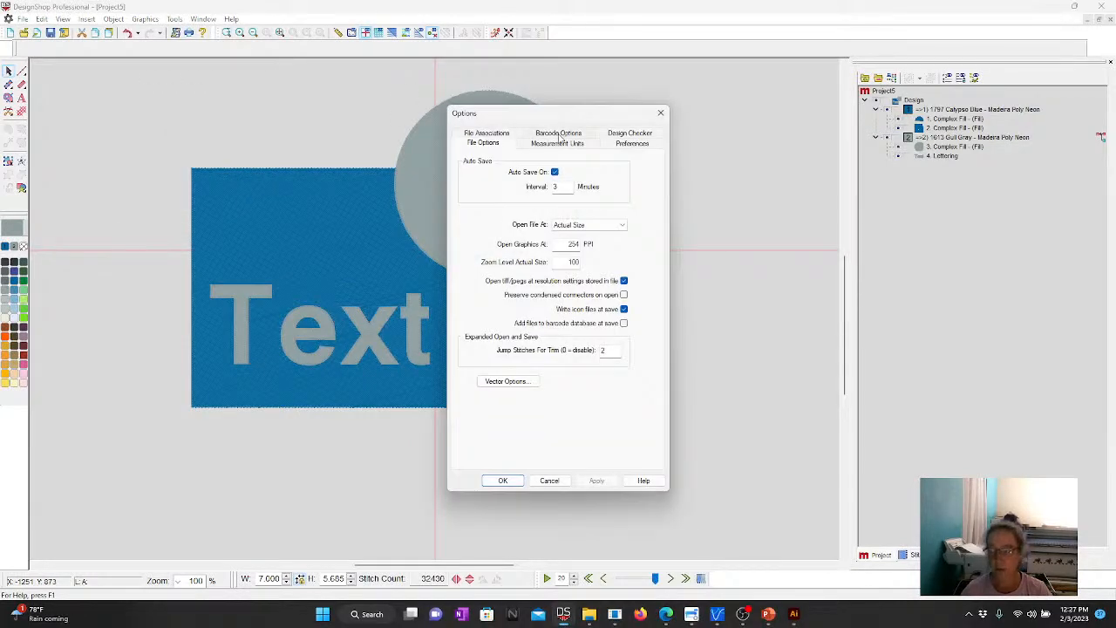
{"action": "left_click", "coordinate": [621, 146]}
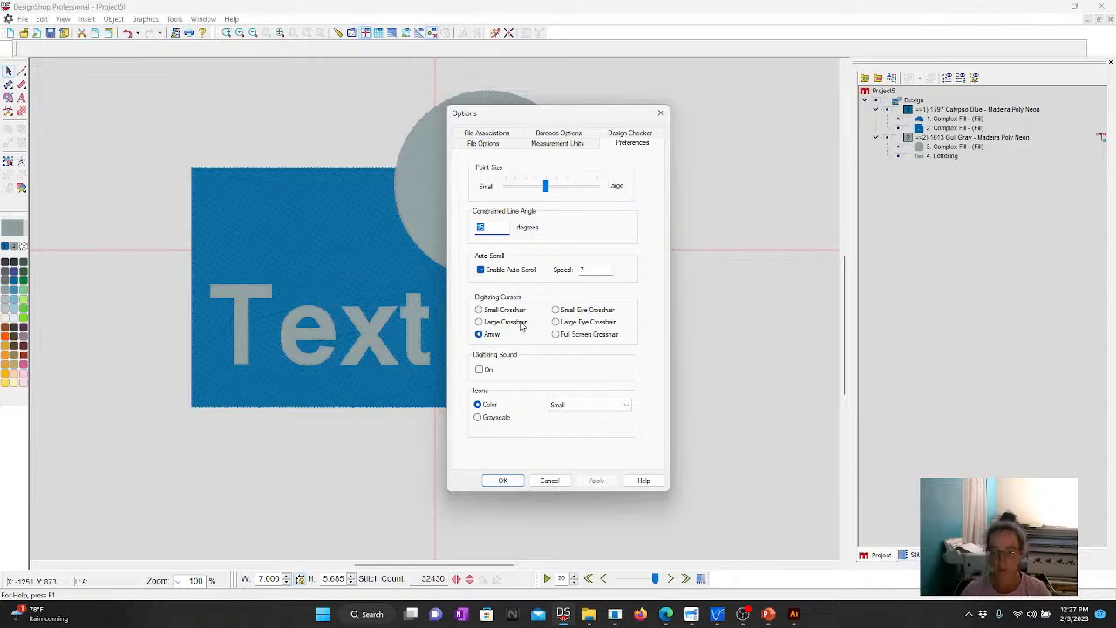
{"action": "left_click", "coordinate": [556, 480]}
{"action": "left_click", "coordinate": [174, 19]}
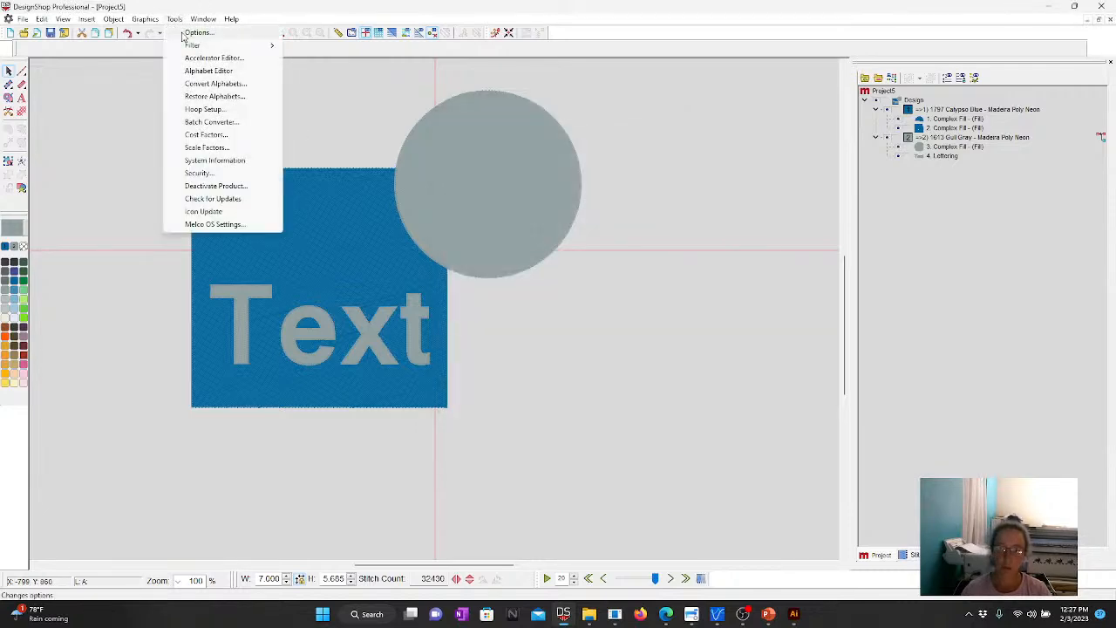
{"action": "left_click", "coordinate": [185, 33]}
{"action": "left_click", "coordinate": [624, 143]}
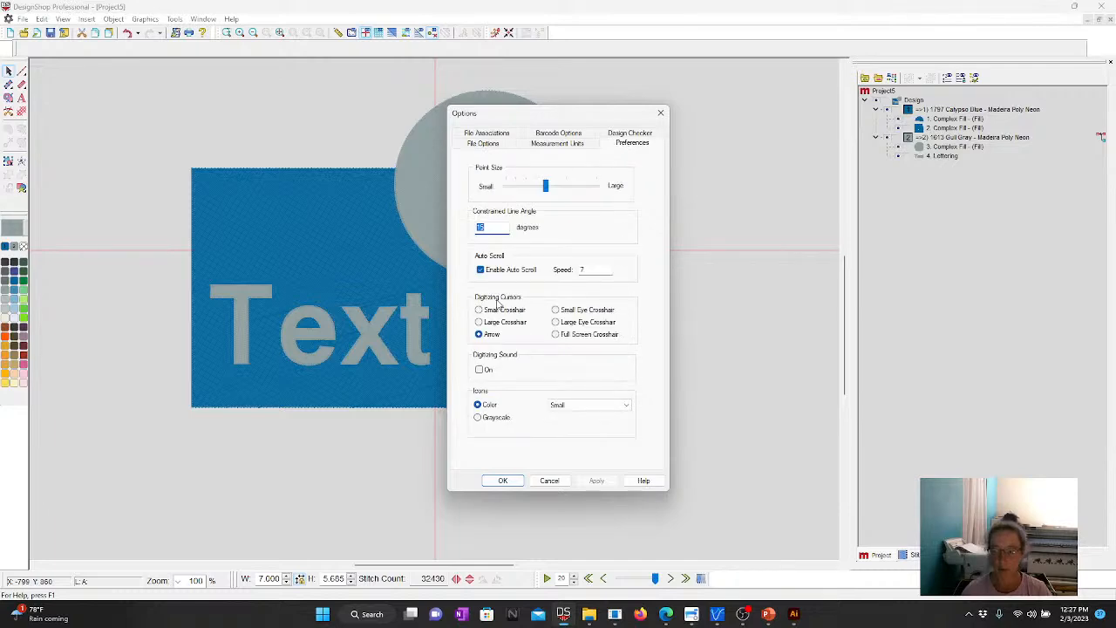
{"action": "left_click", "coordinate": [565, 480]}
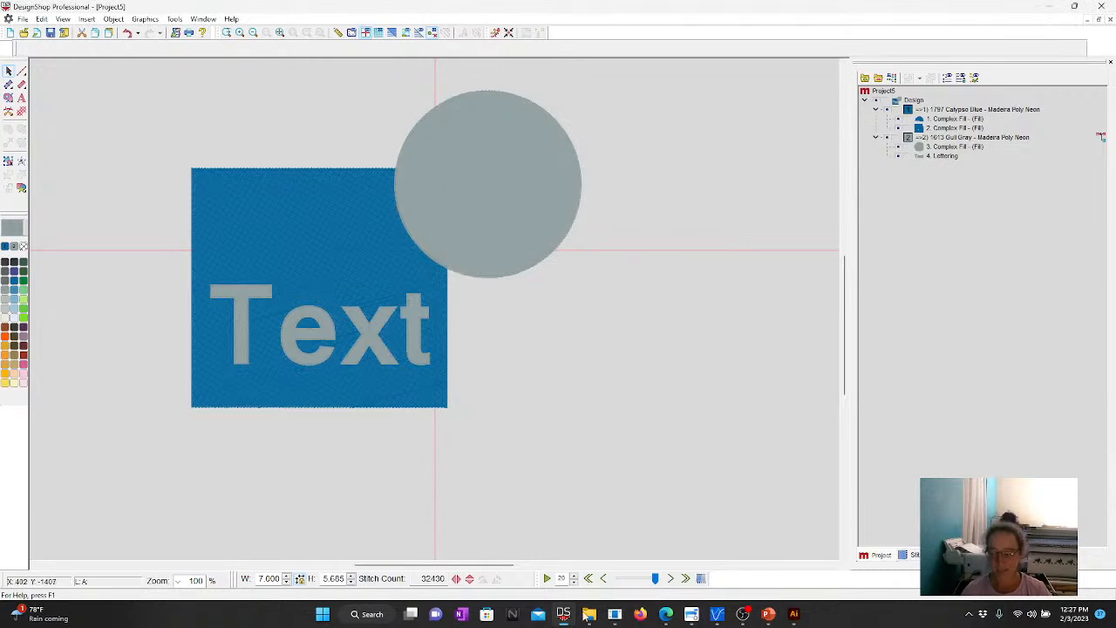
{"action": "mouse_move", "coordinate": [768, 614]}
{"action": "left_click", "coordinate": [758, 567]}
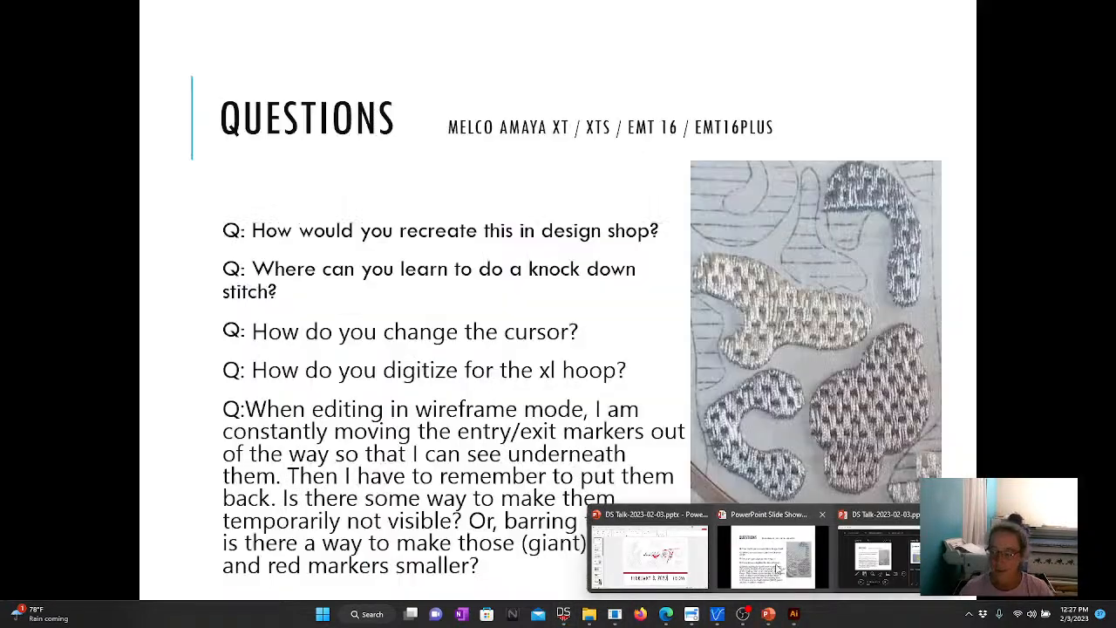
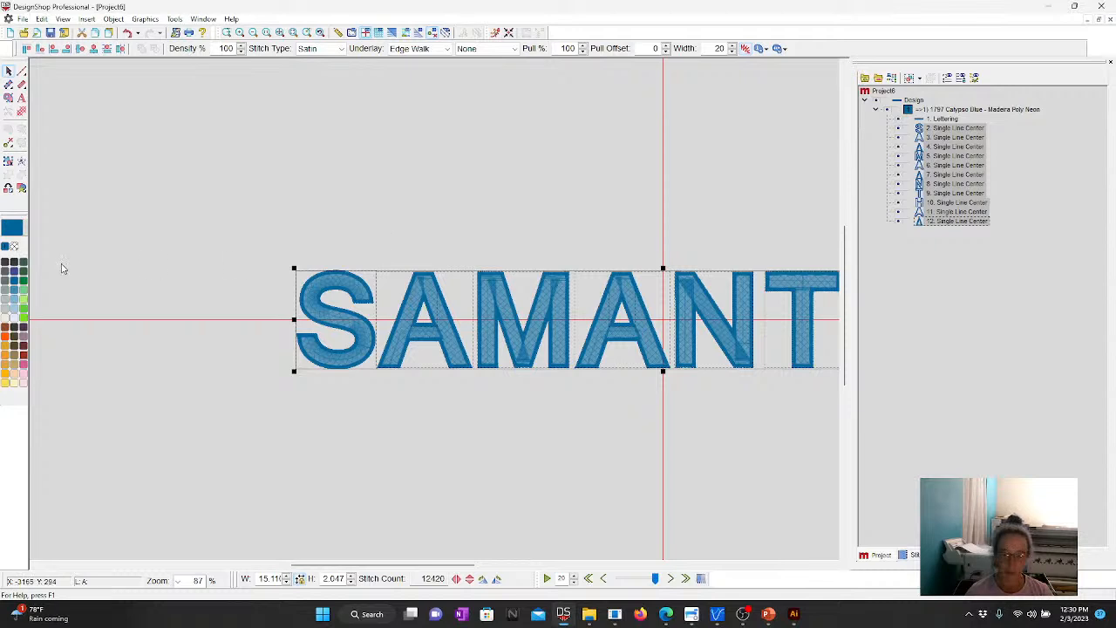
- Recolor the selected letter outlines Green Petal and the block lettering Super White, fitting the whole name in view
{"action": "left_click", "coordinate": [23, 271]}
{"action": "left_click", "coordinate": [237, 216]}
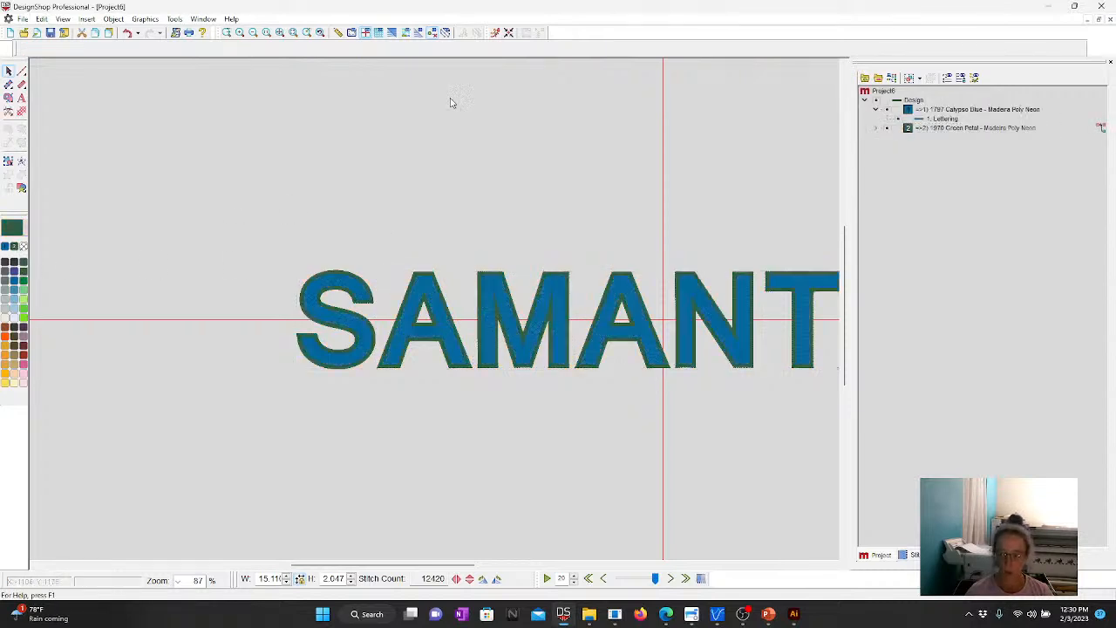
{"action": "left_click", "coordinate": [922, 119]}
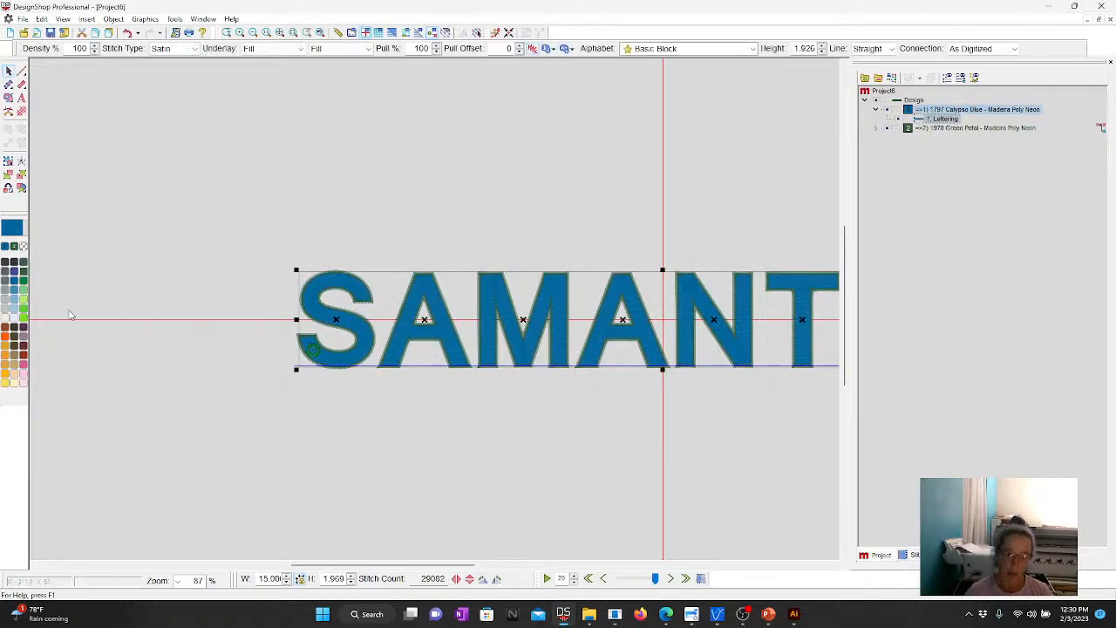
{"action": "left_click", "coordinate": [16, 319]}
{"action": "left_click", "coordinate": [248, 241]}
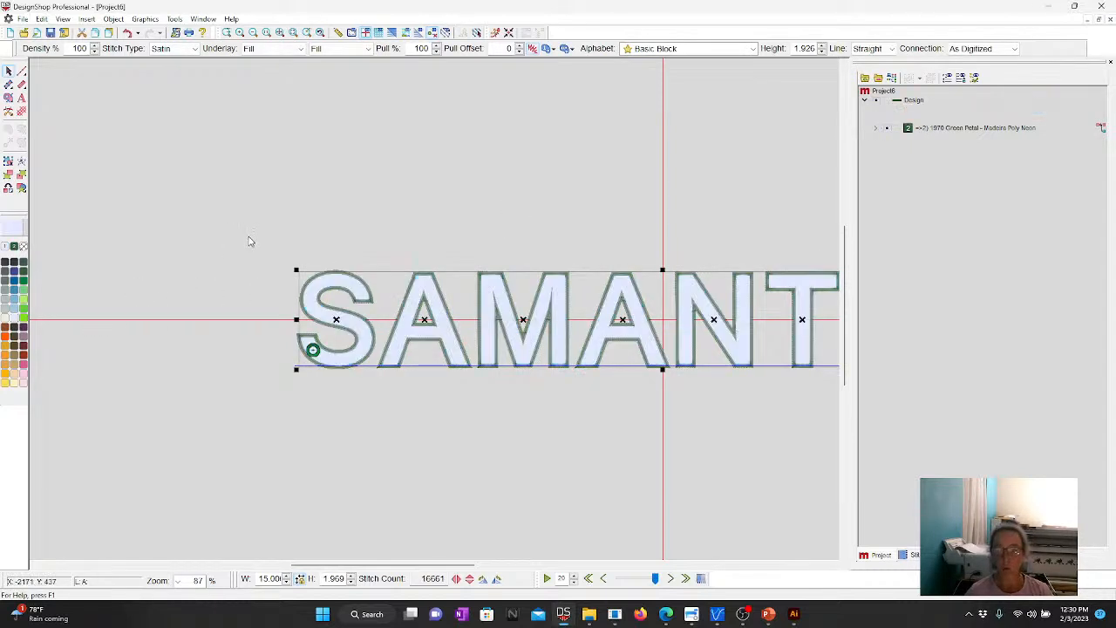
{"action": "left_click", "coordinate": [278, 34]}
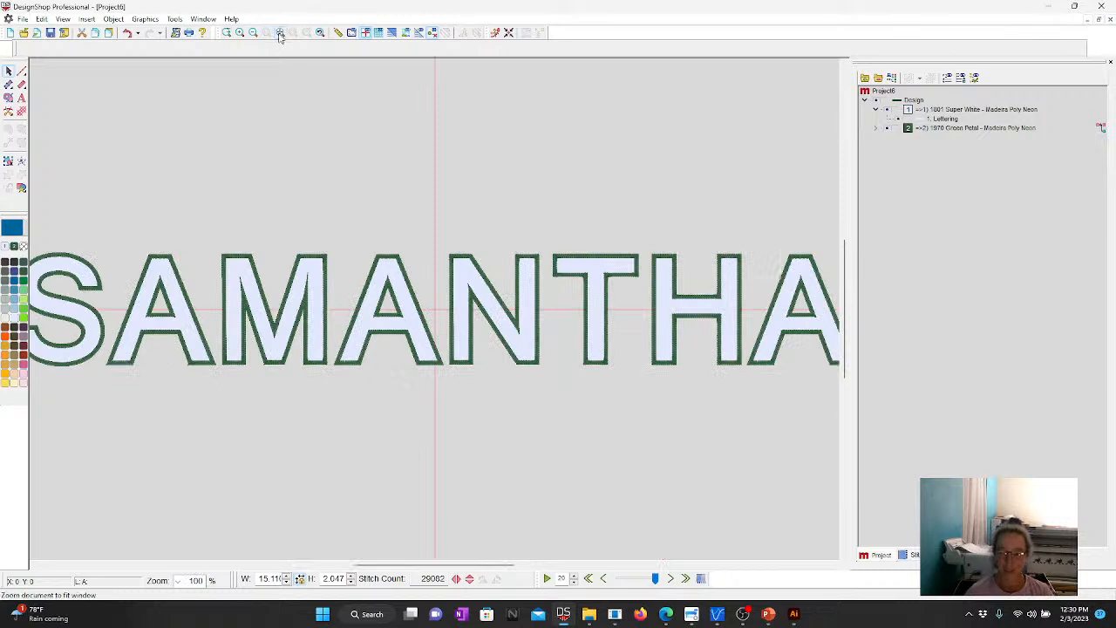
{"action": "left_click", "coordinate": [278, 34]}
- Examine the white lettering and the first letter's green outline element, and switch to the PowerPoint questions slide
{"action": "left_click", "coordinate": [929, 121]}
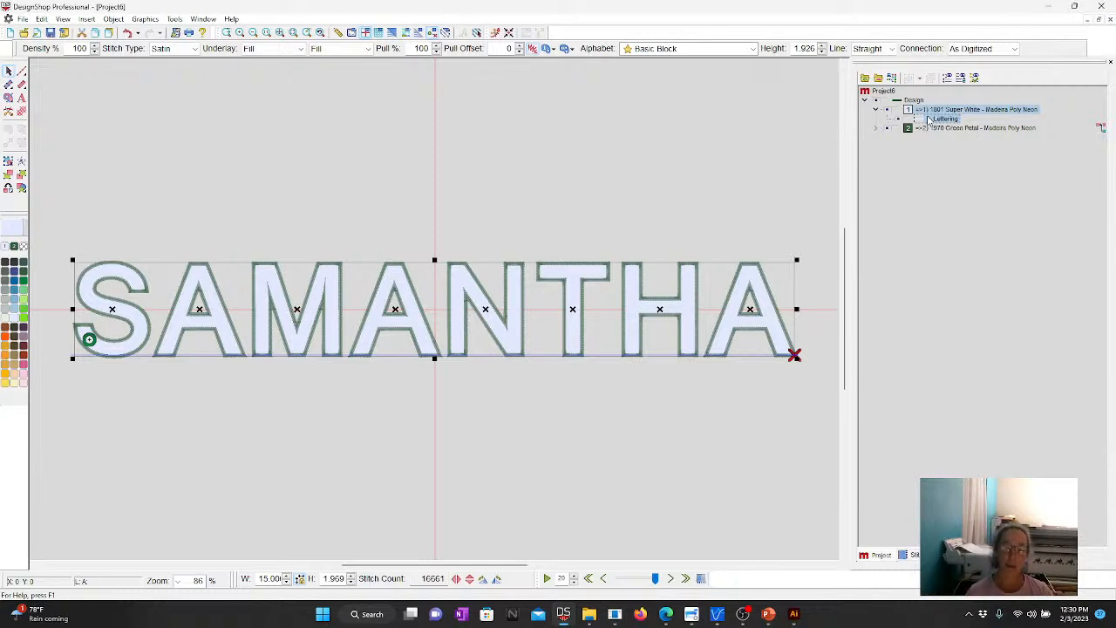
{"action": "left_click", "coordinate": [875, 128]}
{"action": "left_click", "coordinate": [935, 139]}
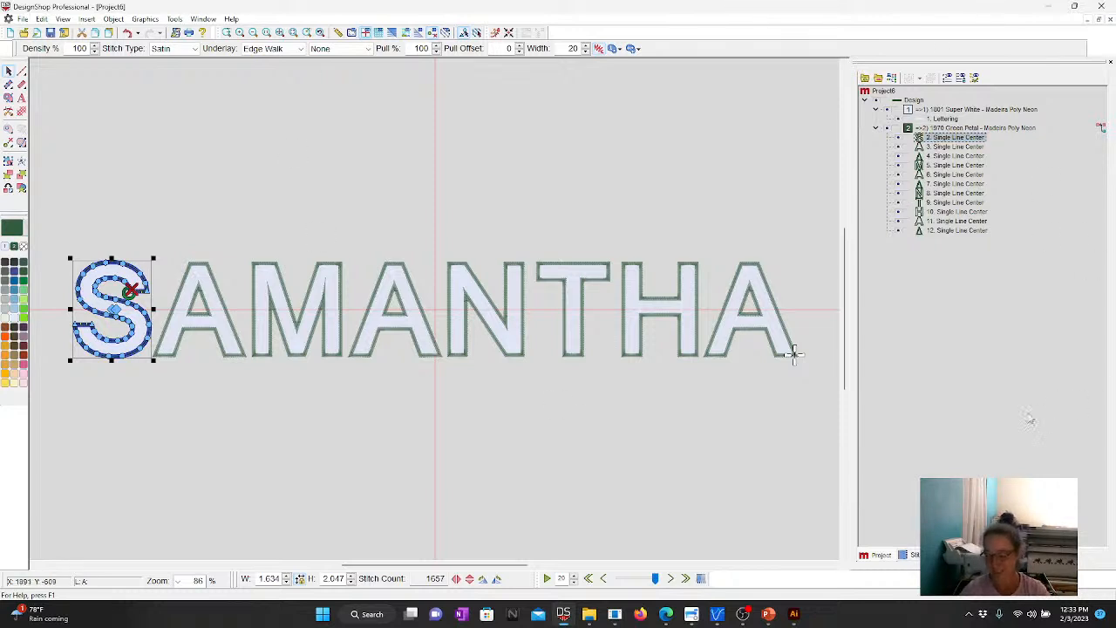
{"action": "mouse_move", "coordinate": [768, 614]}
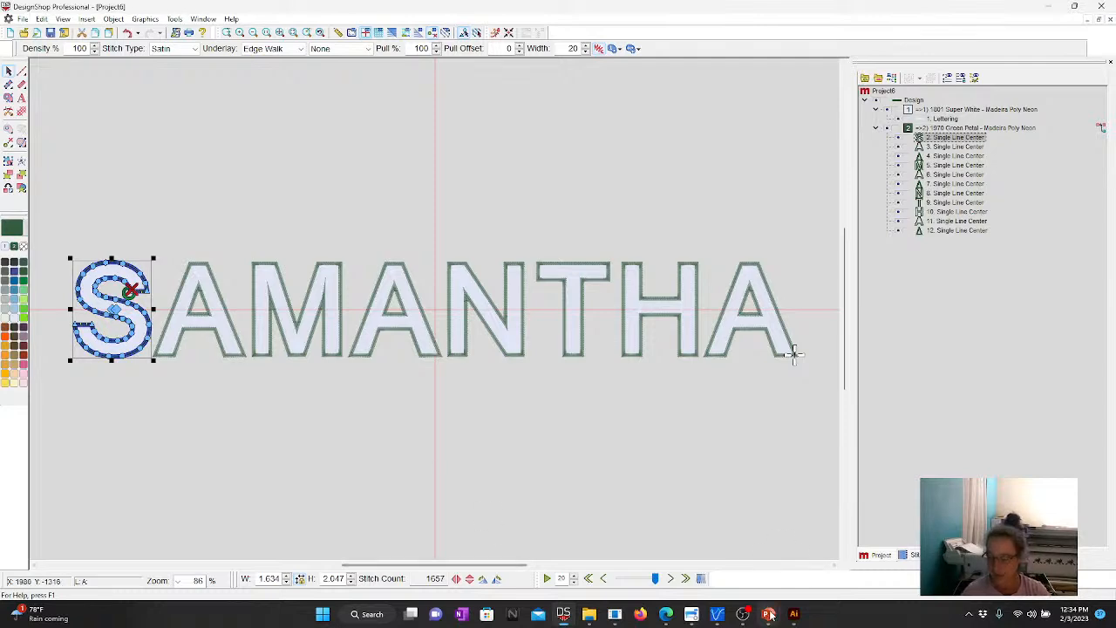
{"action": "left_click", "coordinate": [769, 554]}
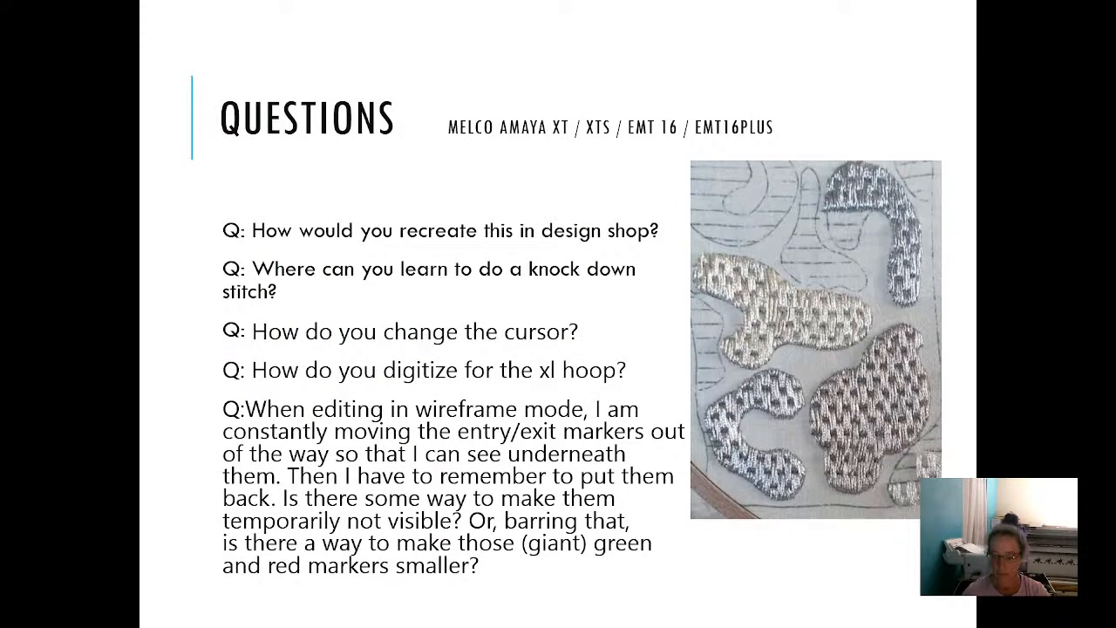
- Read the next PowerPoint question about large calligraphic letters, return to DesignShop, and delete the Green Petal outlines around the block lettering
{"action": "key", "text": "Right"}
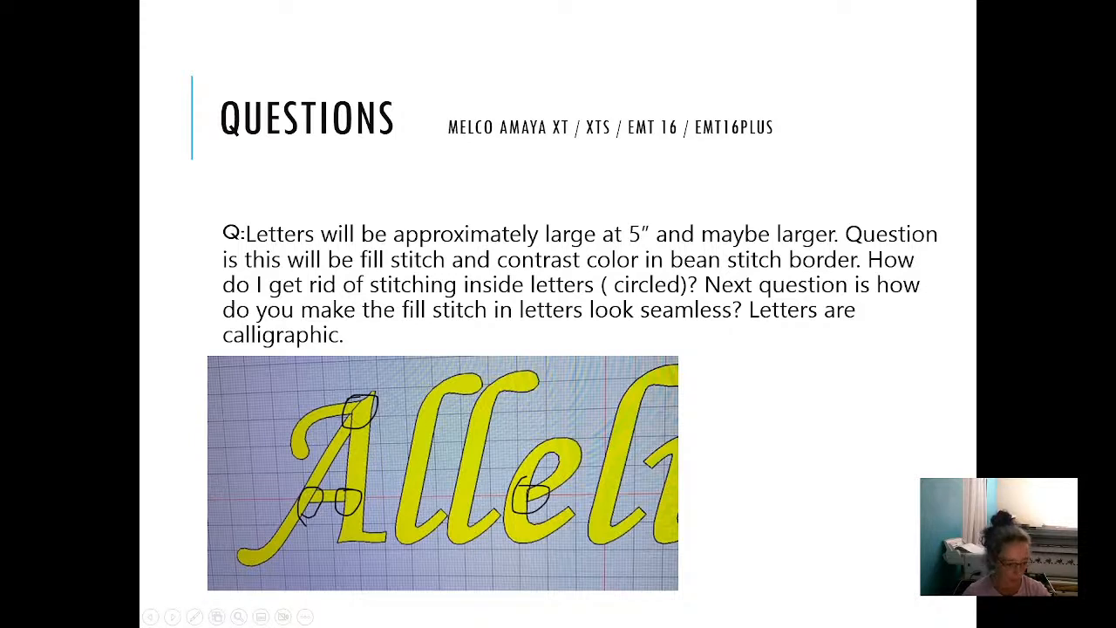
{"action": "key", "text": "alt+Tab"}
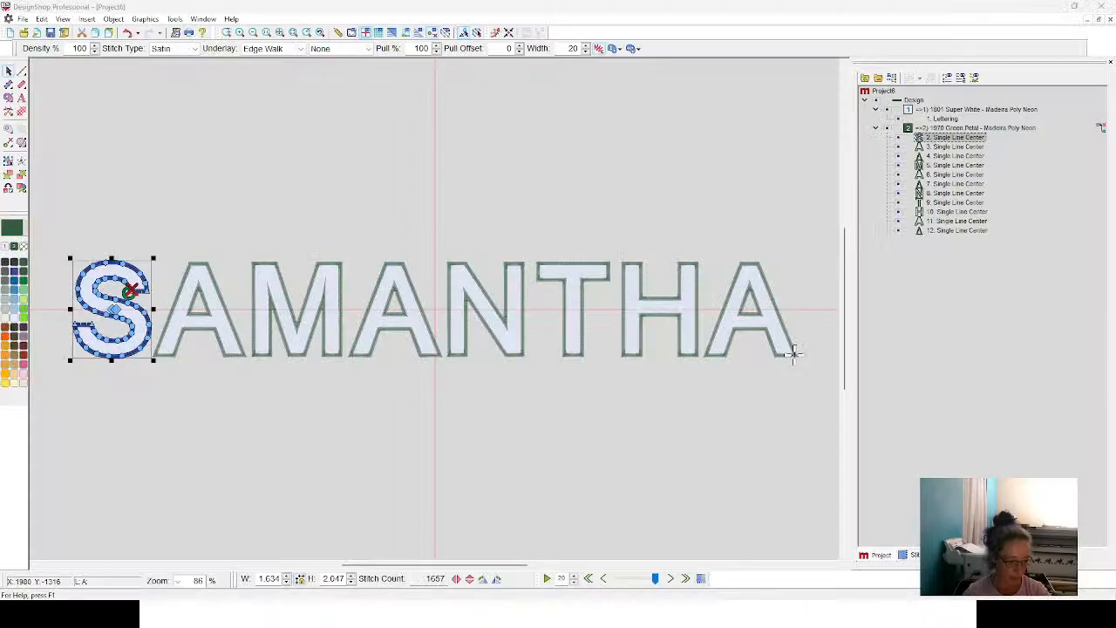
{"action": "left_click", "coordinate": [919, 129]}
{"action": "key", "text": "Delete"}
{"action": "left_click", "coordinate": [745, 138]}
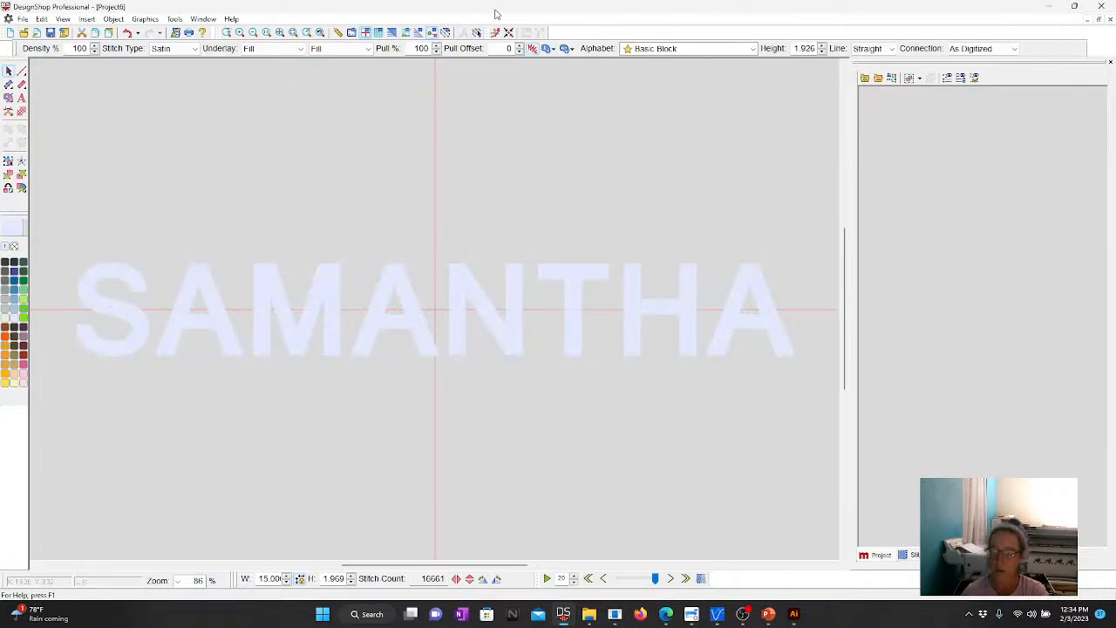
{"action": "left_click", "coordinate": [393, 33]}
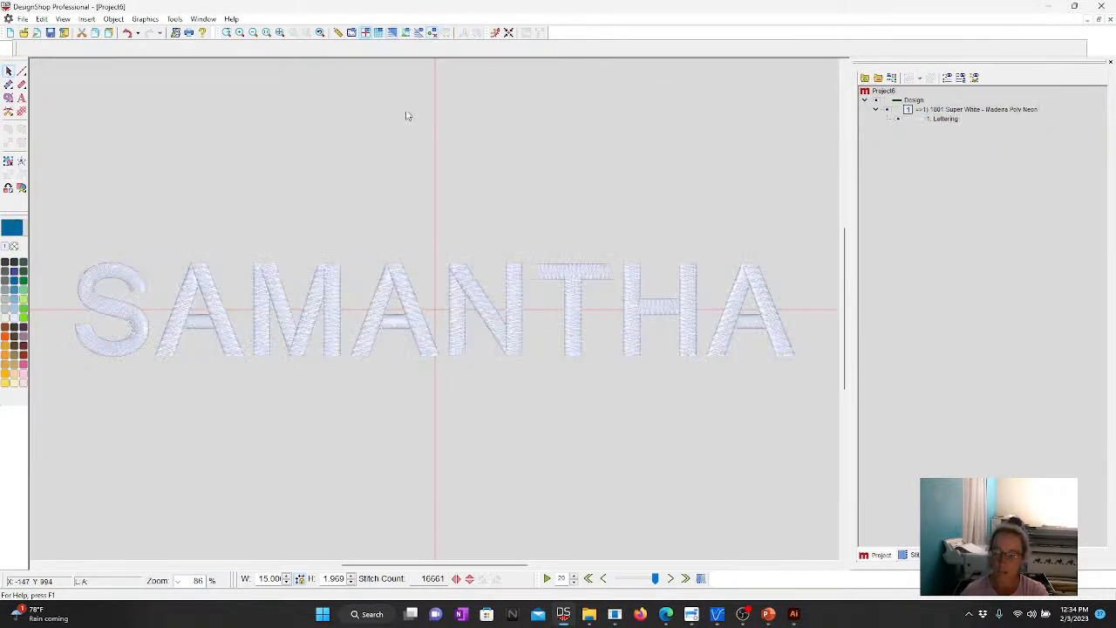
- Change the lettering type of the block lettering to Flat Fill in its object properties
{"action": "left_click", "coordinate": [343, 303]}
{"action": "right_click", "coordinate": [373, 292]}
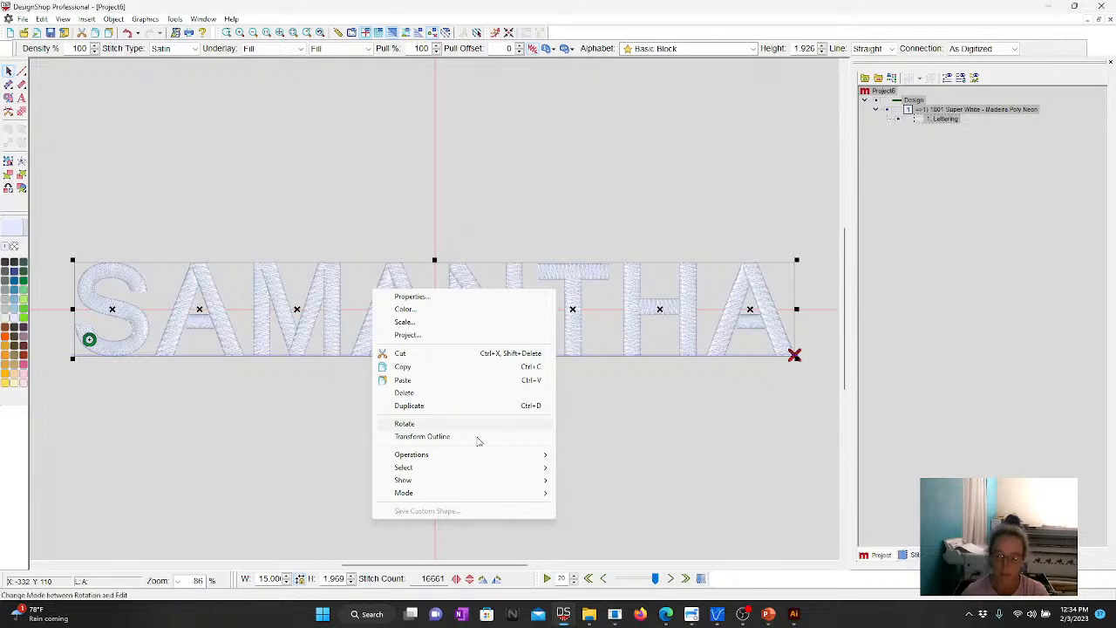
{"action": "left_click", "coordinate": [443, 300]}
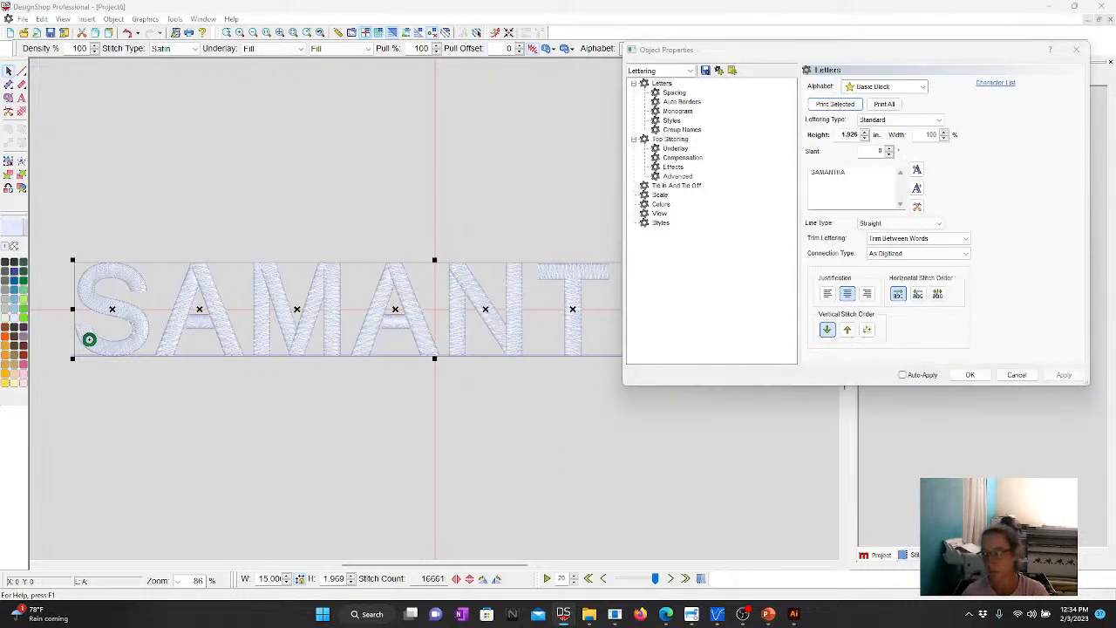
{"action": "left_click", "coordinate": [872, 120]}
{"action": "left_click", "coordinate": [870, 139]}
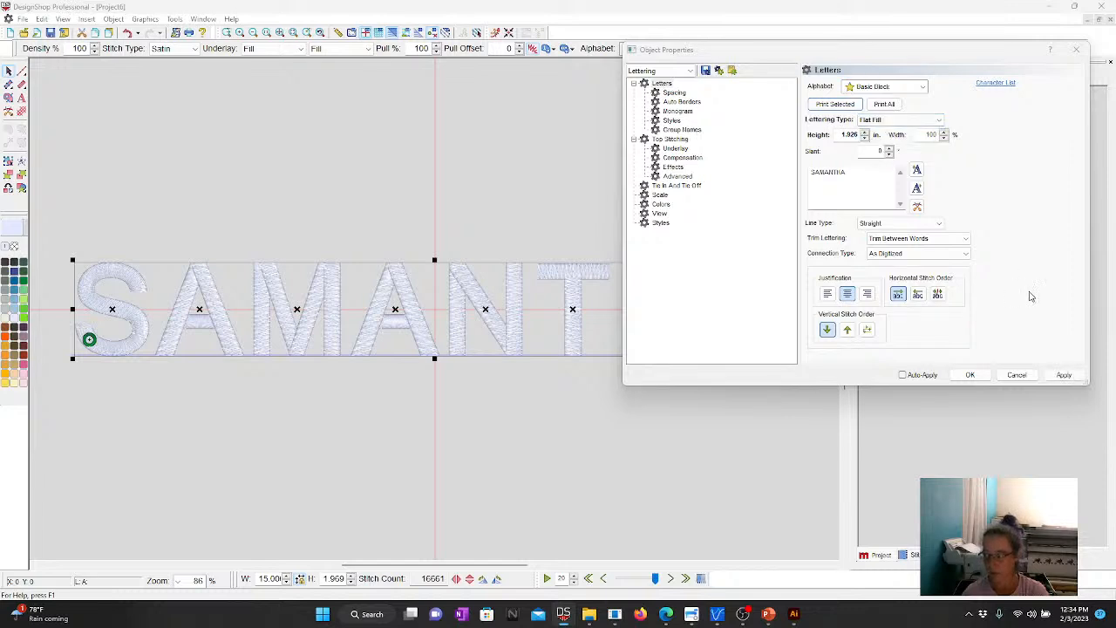
{"action": "left_click", "coordinate": [1063, 374]}
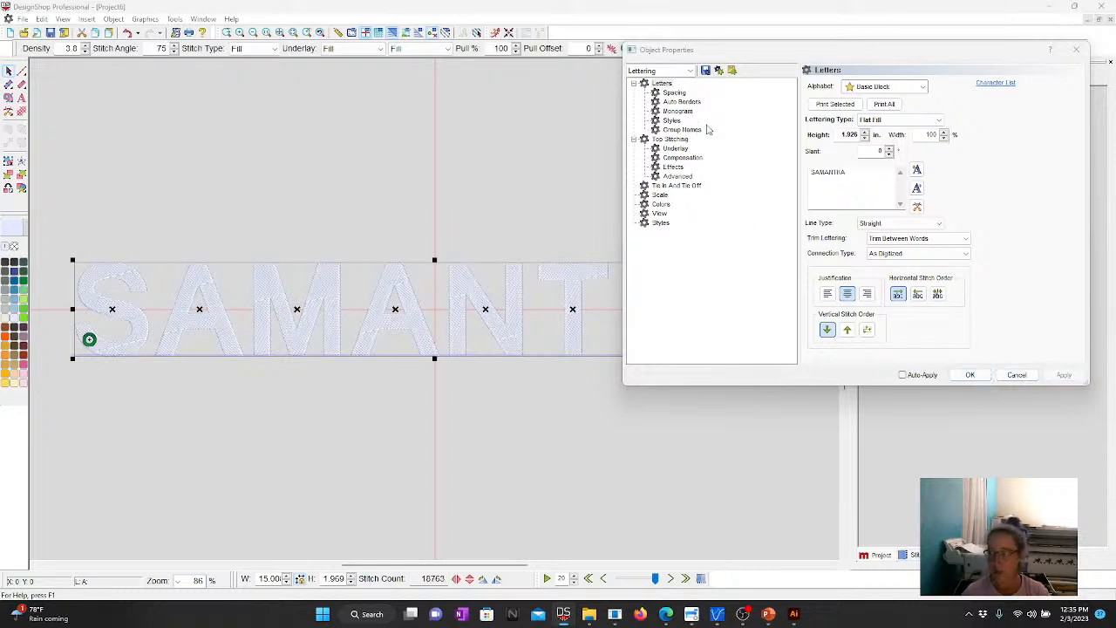
- Enable auto borders on the lettering with the Walk Bean stitch type, and deselect the lettering
{"action": "left_click", "coordinate": [681, 102]}
{"action": "left_click", "coordinate": [824, 86]}
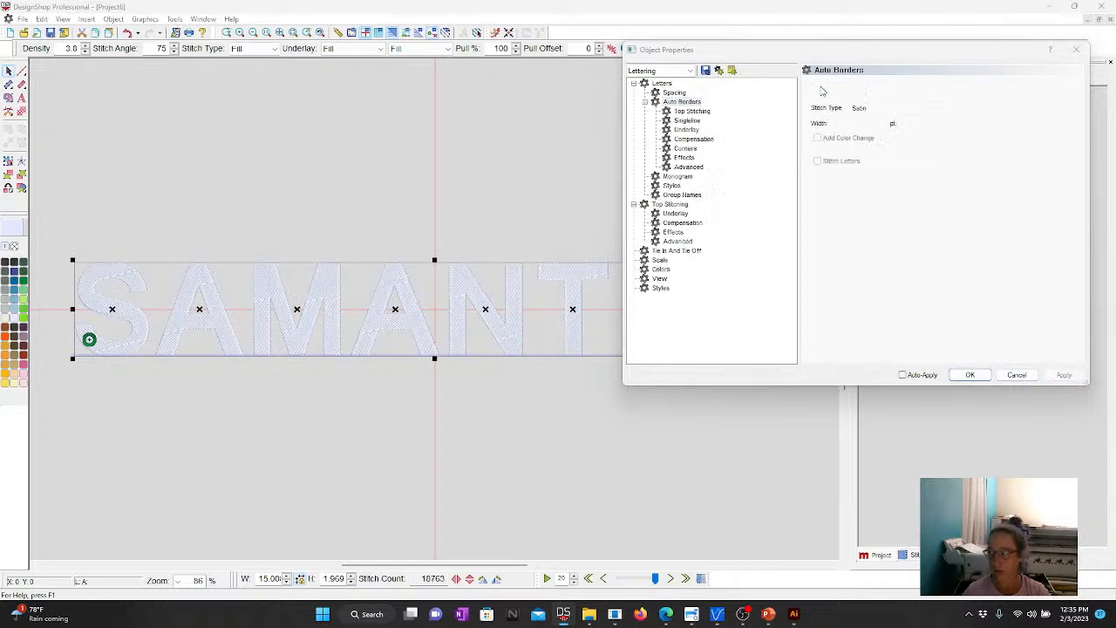
{"action": "left_click", "coordinate": [881, 108]}
{"action": "left_click", "coordinate": [869, 136]}
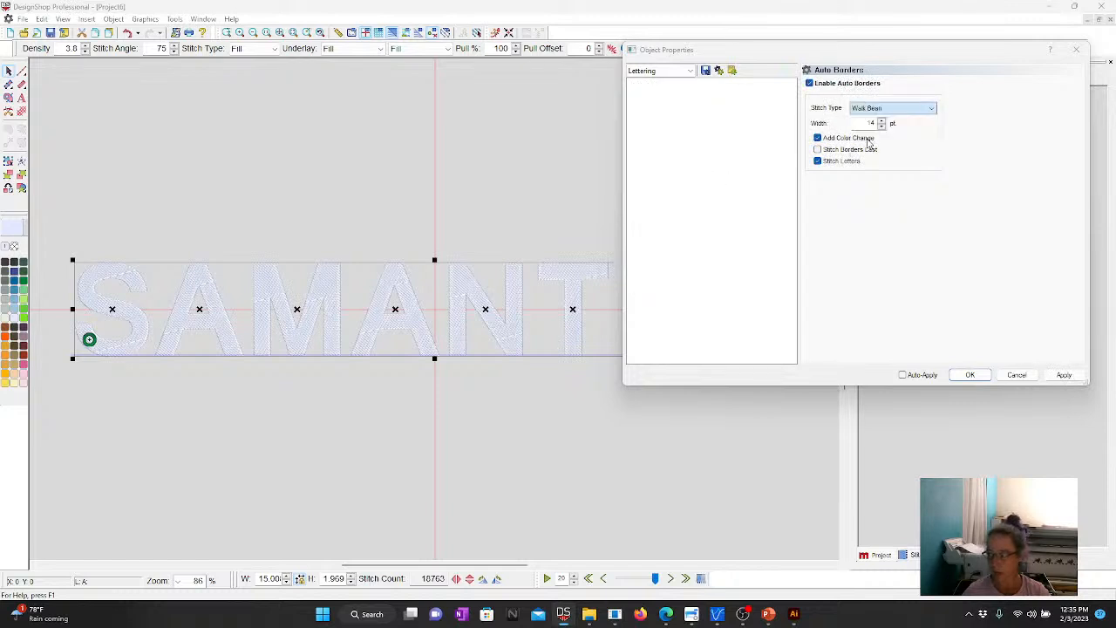
{"action": "left_click", "coordinate": [1055, 373]}
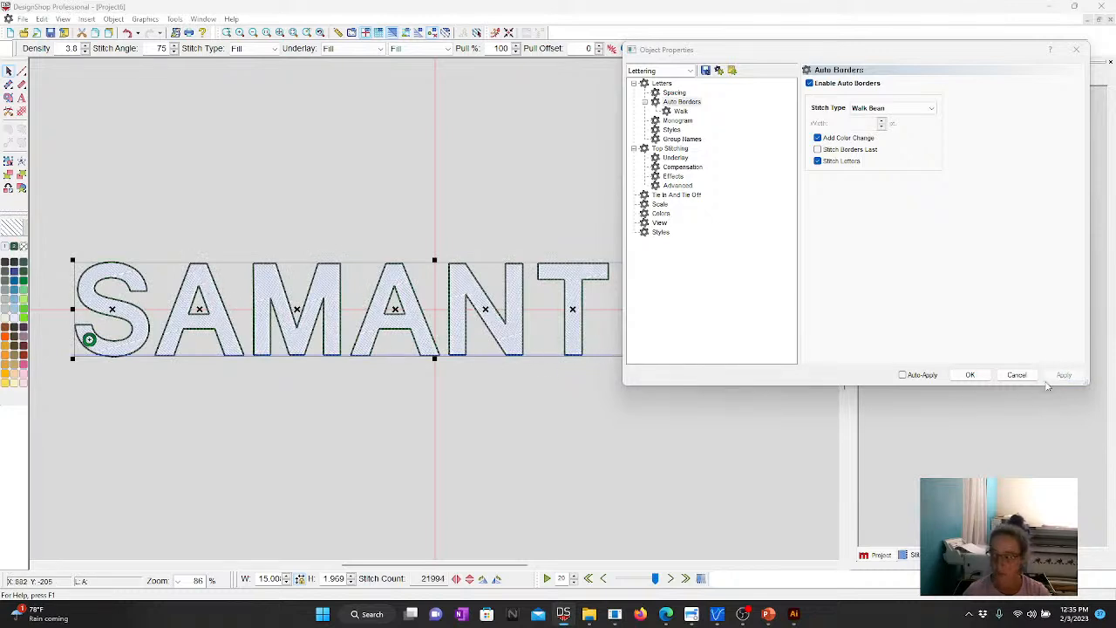
{"action": "left_click", "coordinate": [970, 375]}
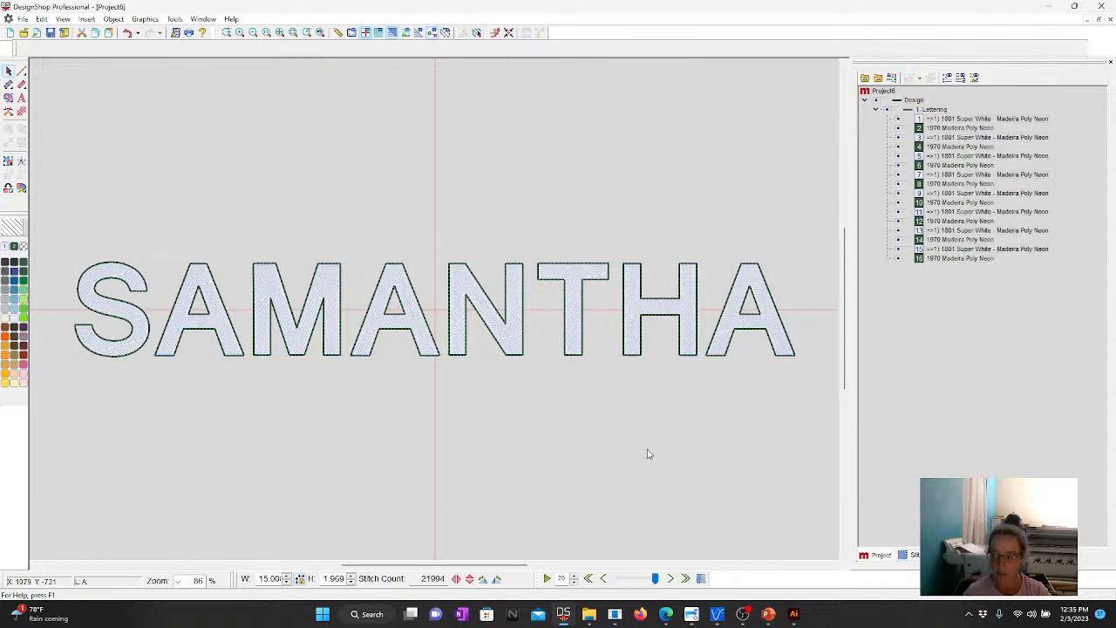
{"action": "left_click", "coordinate": [648, 452]}
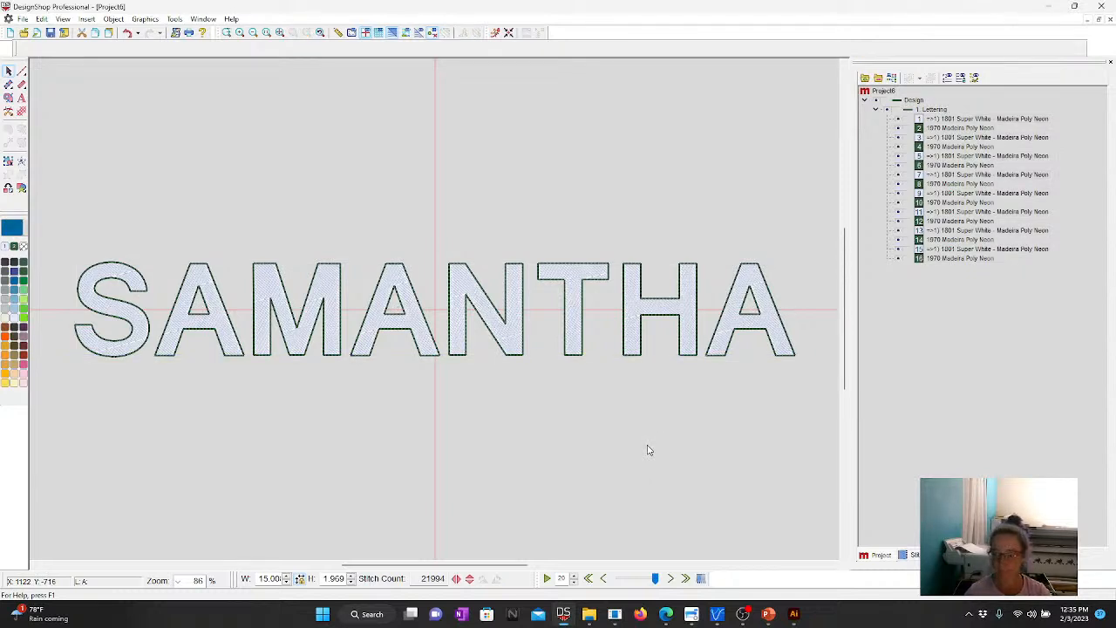
- Examine the alternating white fill and green border color entries of the lettering in the project tree
{"action": "left_click", "coordinate": [574, 325]}
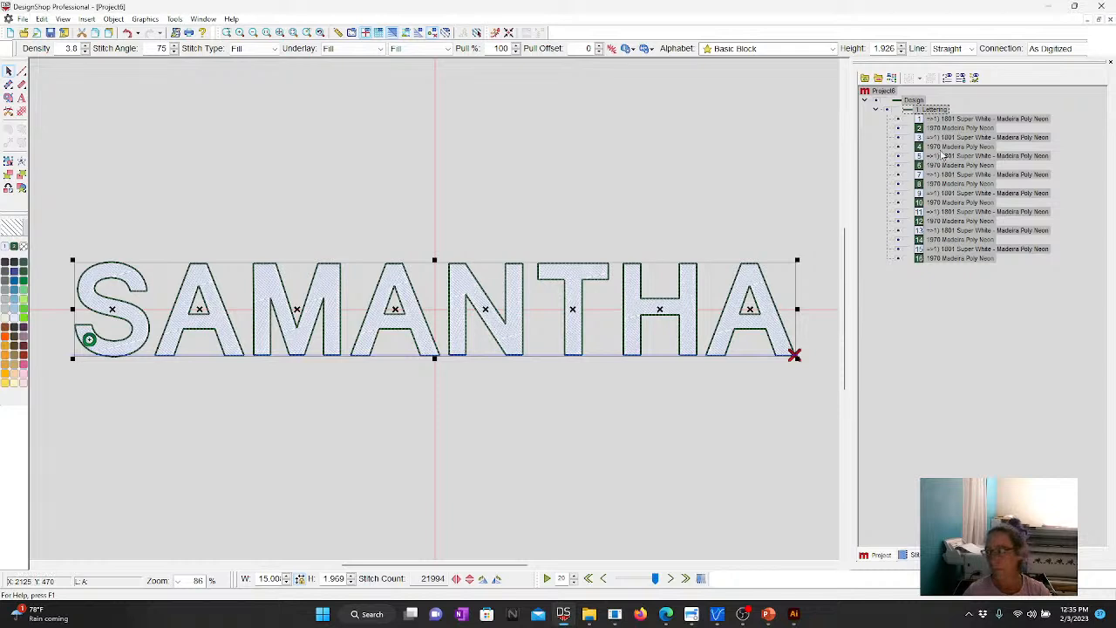
{"action": "left_click", "coordinate": [936, 122]}
{"action": "left_click", "coordinate": [936, 128]}
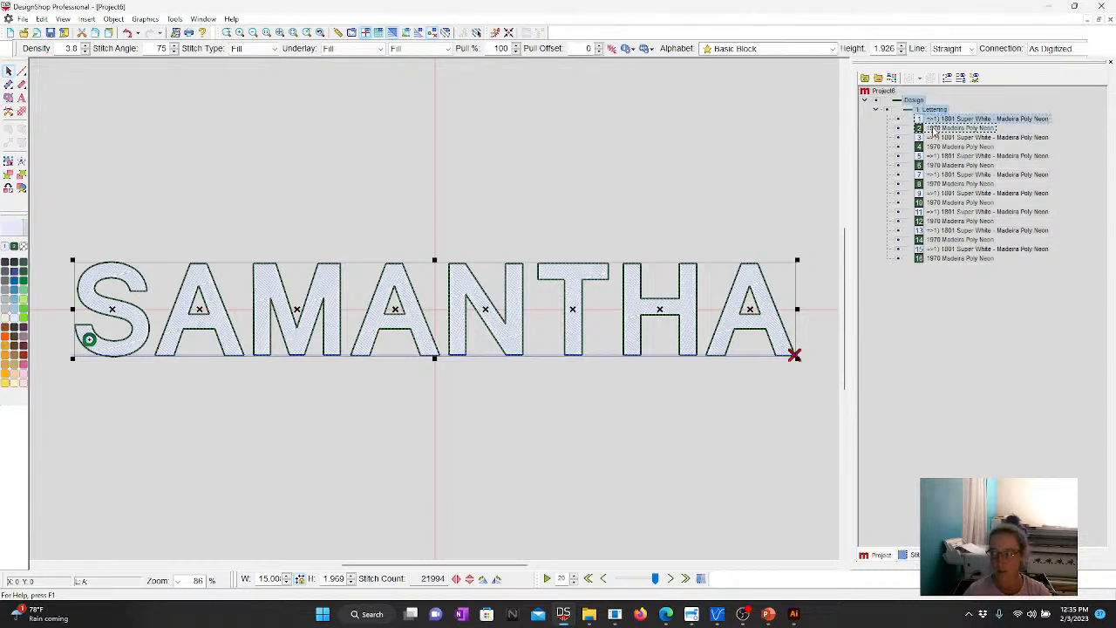
{"action": "left_click", "coordinate": [934, 138]}
{"action": "left_click", "coordinate": [937, 147]}
{"action": "left_click", "coordinate": [936, 157]}
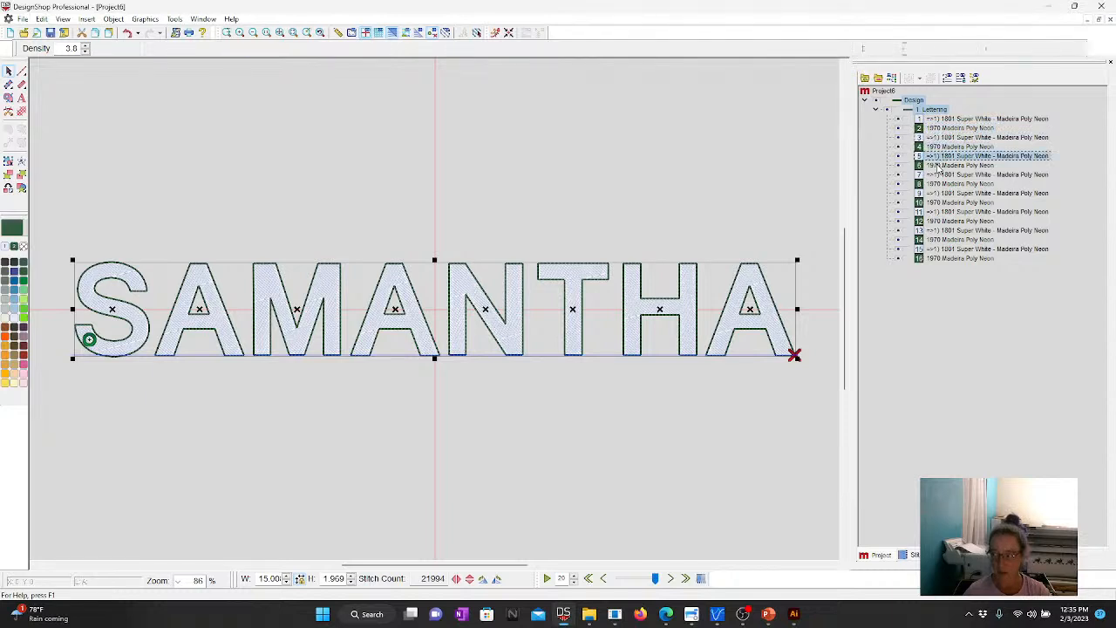
{"action": "left_click", "coordinate": [937, 175]}
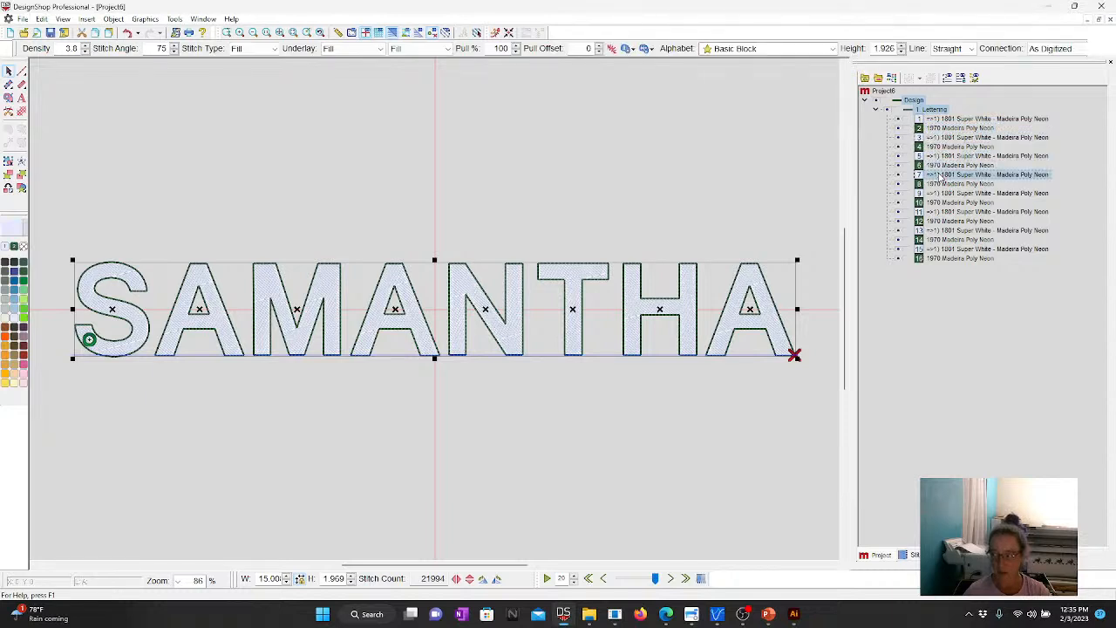
{"action": "left_click", "coordinate": [217, 219]}
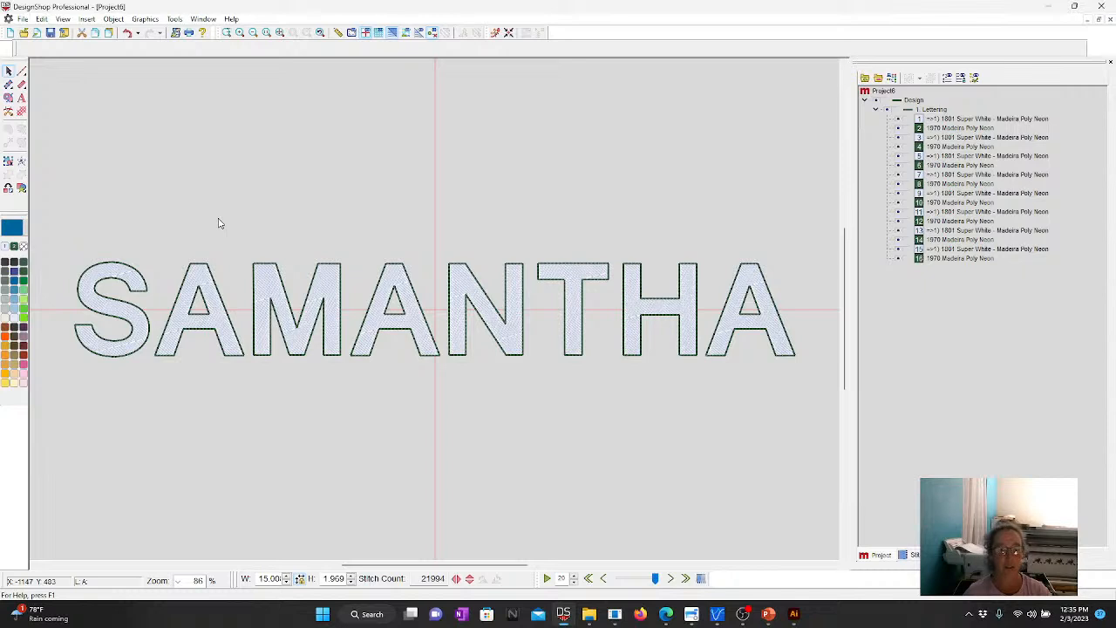
- Change the lettering's auto border stitch type to Satin with a width of 16 pt
{"action": "double_click", "coordinate": [239, 295]}
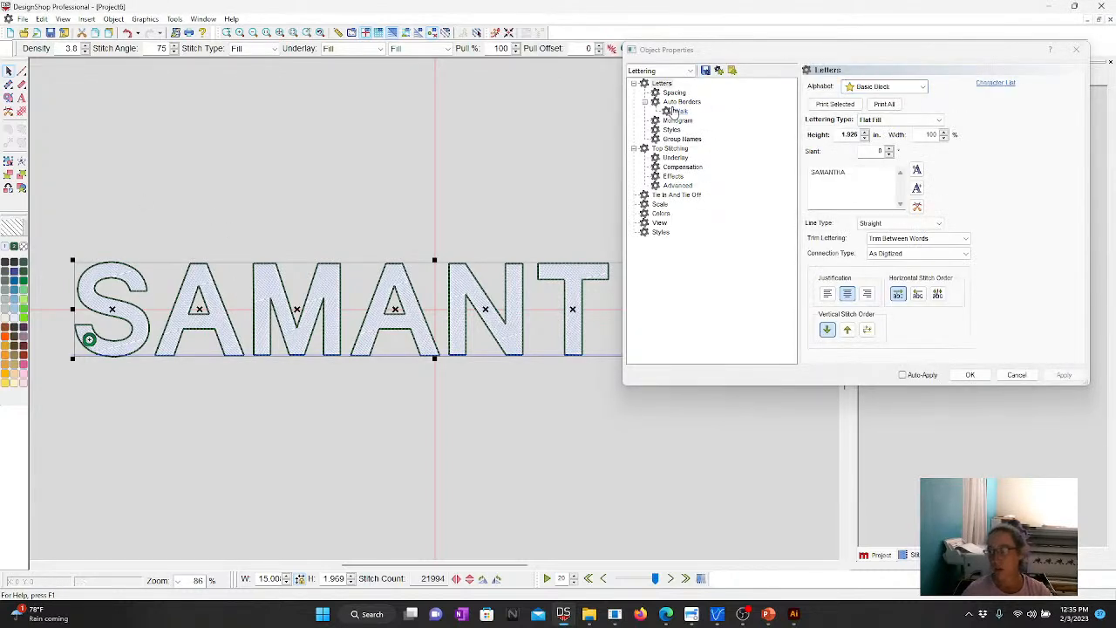
{"action": "left_click", "coordinate": [680, 102]}
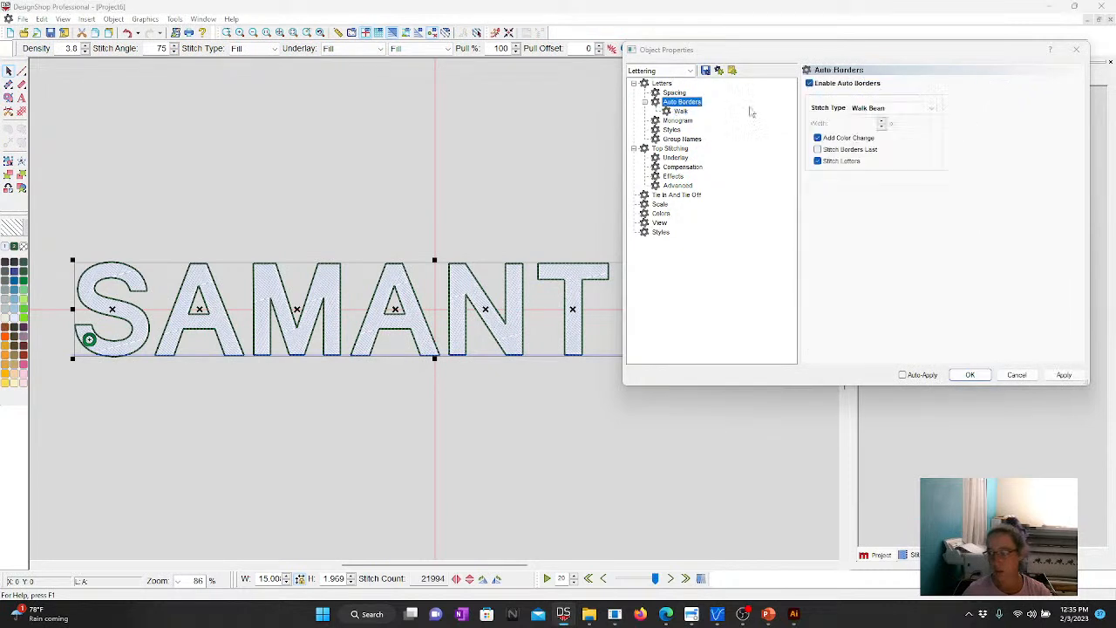
{"action": "left_click", "coordinate": [889, 107]}
{"action": "left_click", "coordinate": [872, 116]}
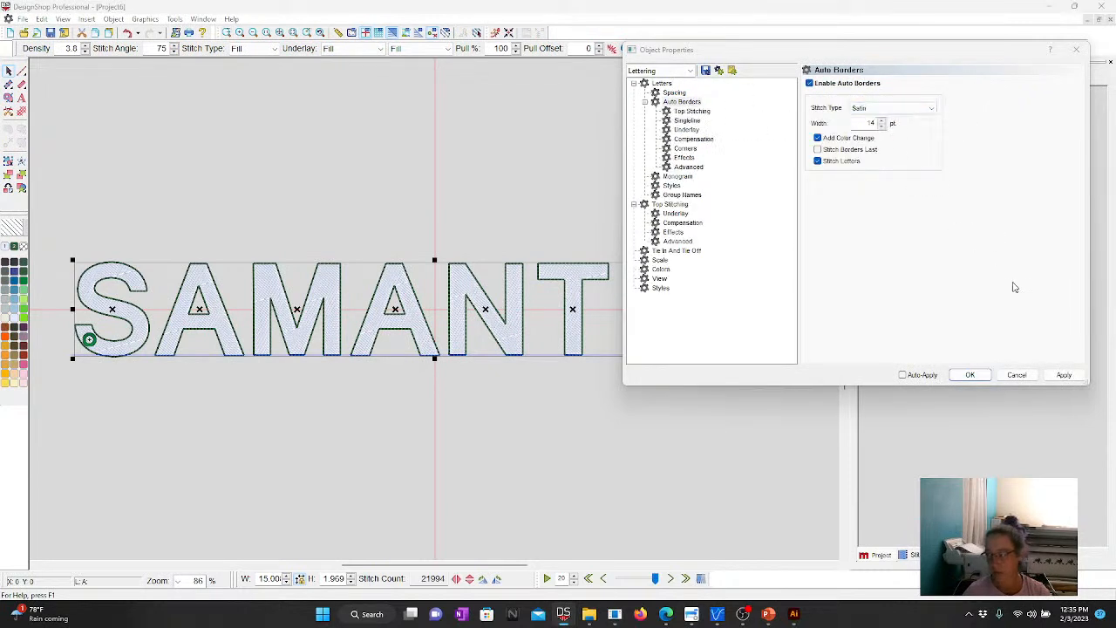
{"action": "left_click", "coordinate": [1062, 374]}
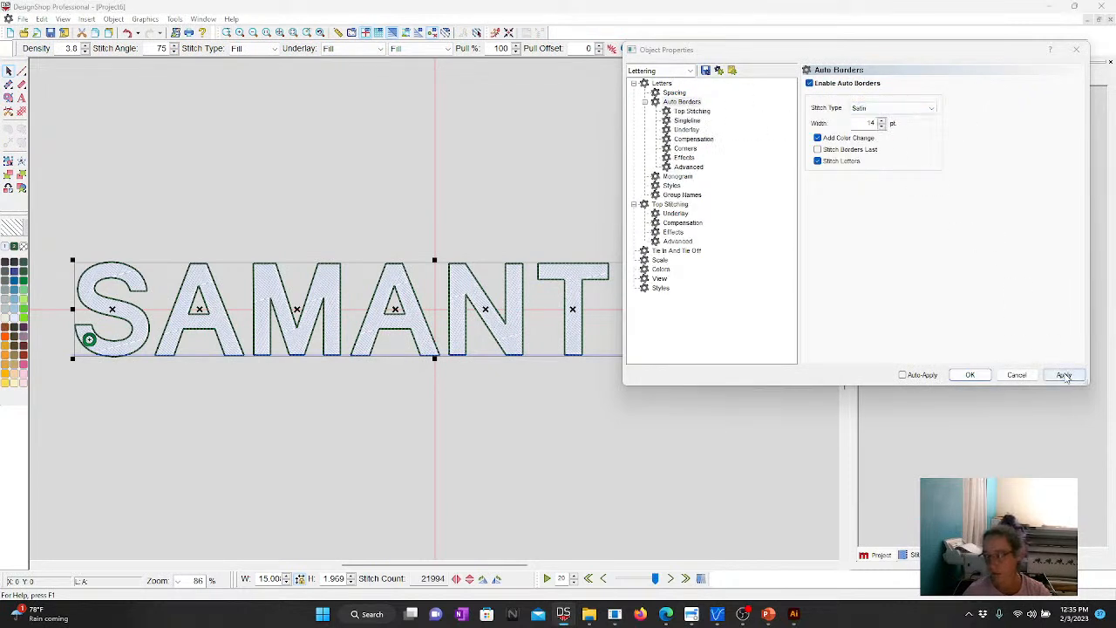
{"action": "left_click", "coordinate": [882, 123]}
{"action": "left_click", "coordinate": [1063, 374]}
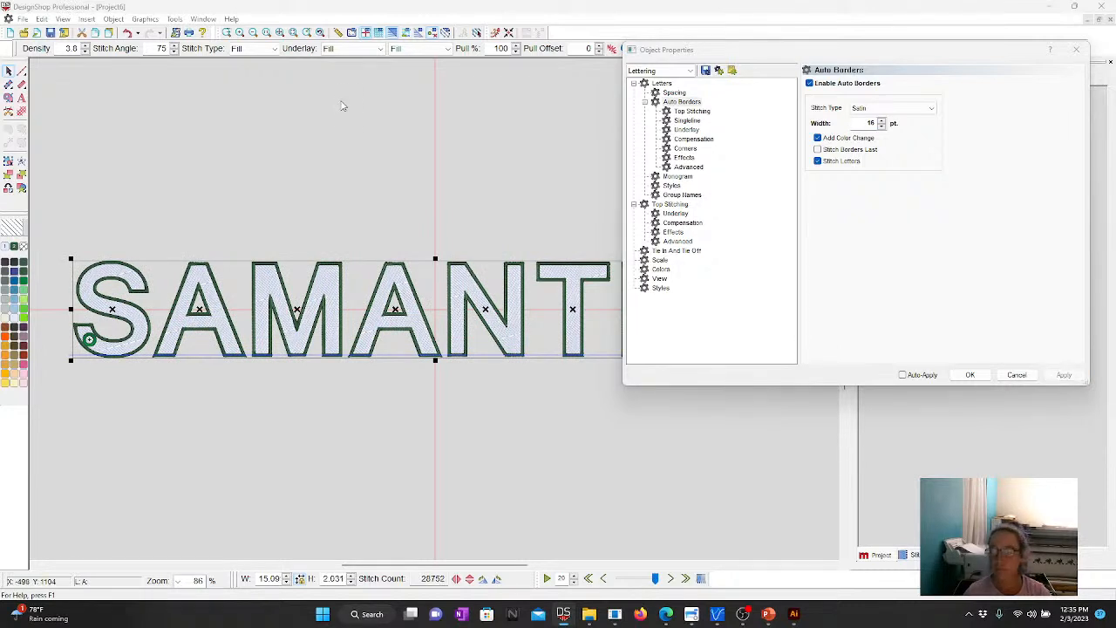
- Turn off the Cap and Miter corner treatments for the lettering's satin border, checking the first letter A
{"action": "left_click", "coordinate": [685, 149]}
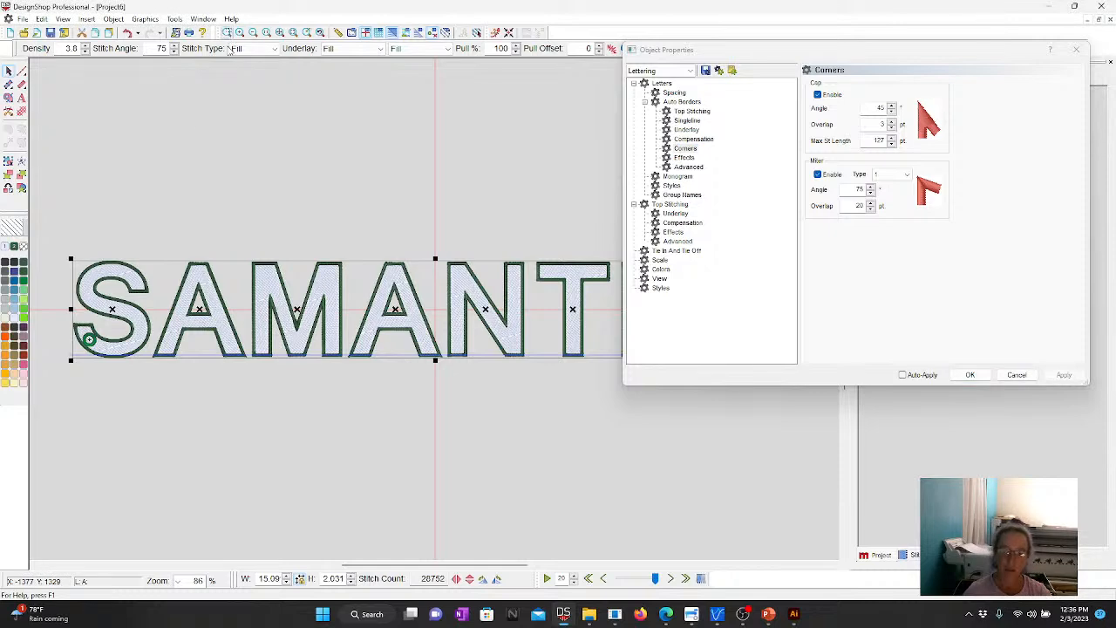
{"action": "left_click_drag", "start_coordinate": [172, 260], "coordinate": [229, 320]}
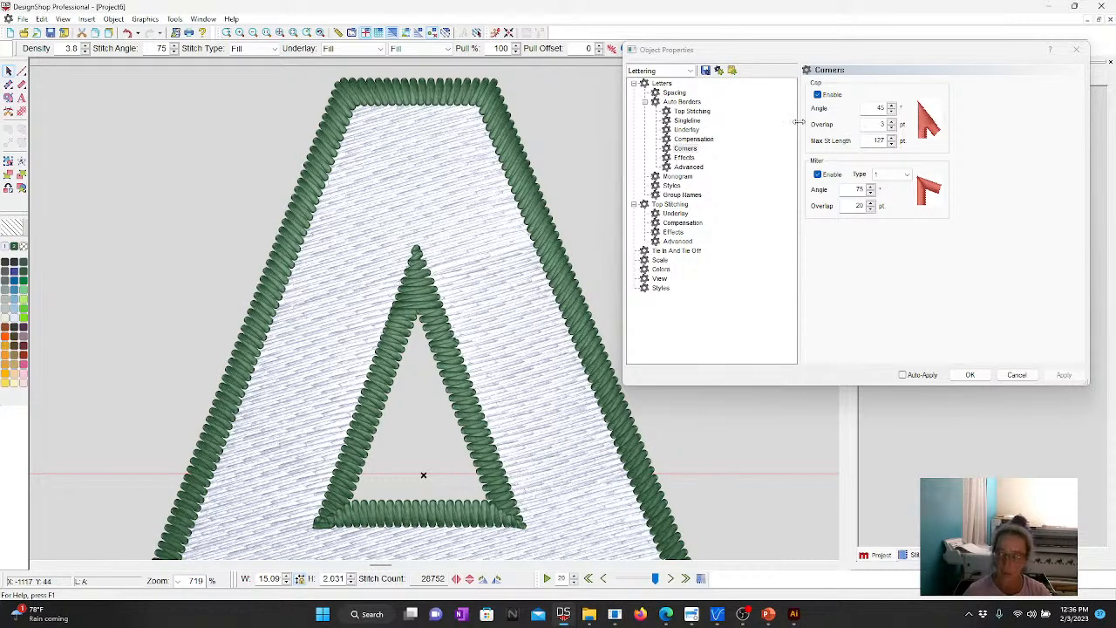
{"action": "left_click", "coordinate": [679, 102]}
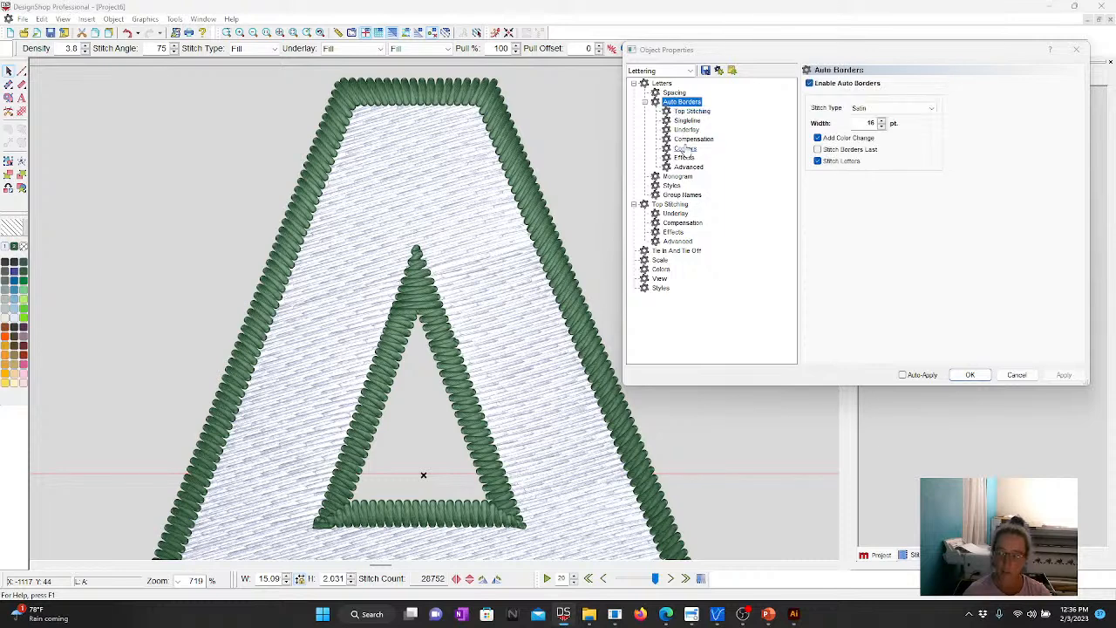
{"action": "left_click", "coordinate": [685, 148]}
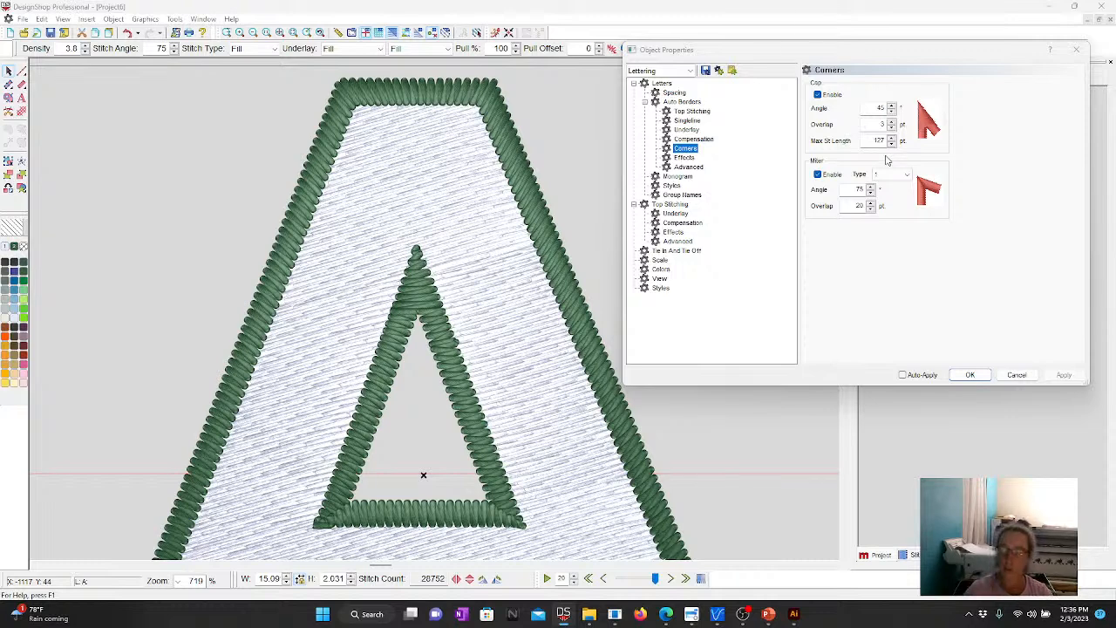
{"action": "left_click", "coordinate": [818, 175]}
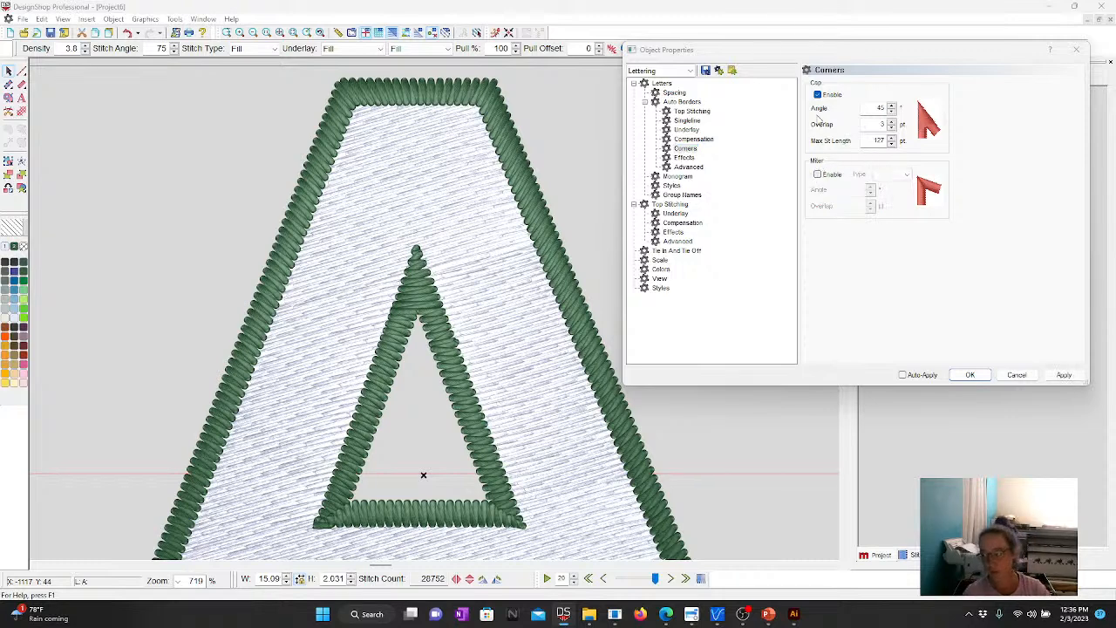
{"action": "left_click", "coordinate": [818, 94]}
{"action": "left_click", "coordinate": [1064, 374]}
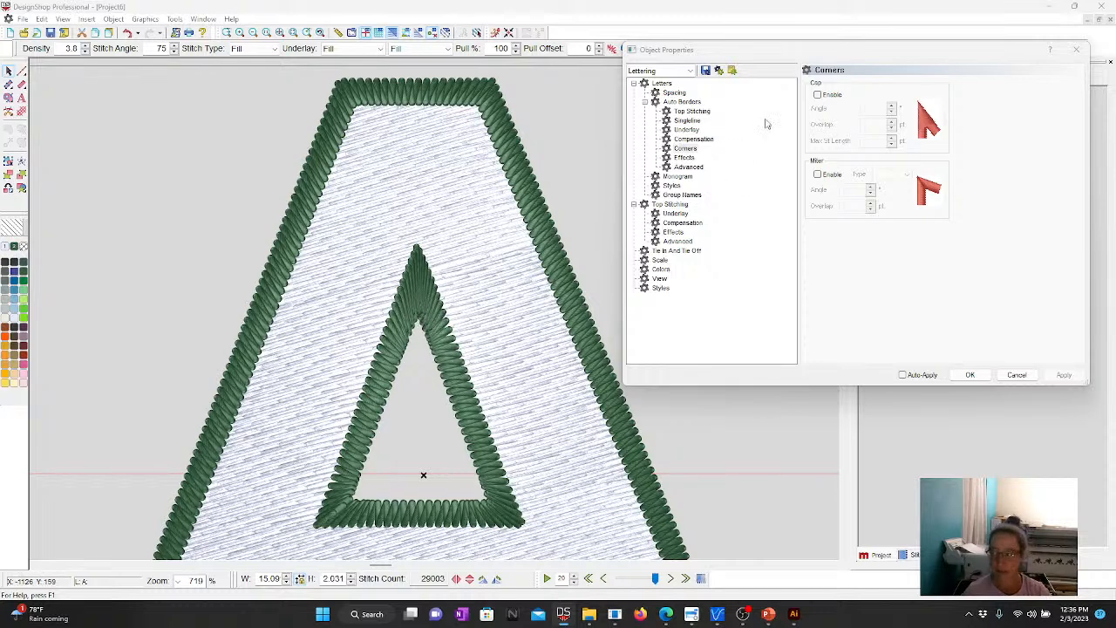
- Re-enable the Cap and Miter corner treatments for the satin border, and switch to the PowerPoint questions slide
{"action": "left_click", "coordinate": [816, 94]}
{"action": "left_click", "coordinate": [818, 174]}
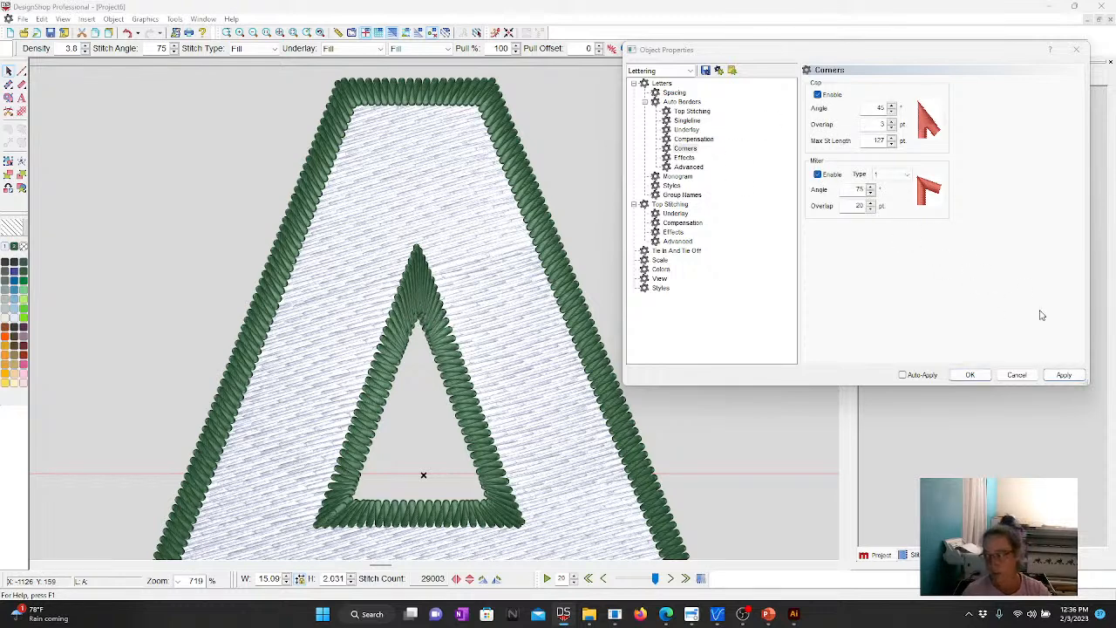
{"action": "left_click", "coordinate": [1059, 374]}
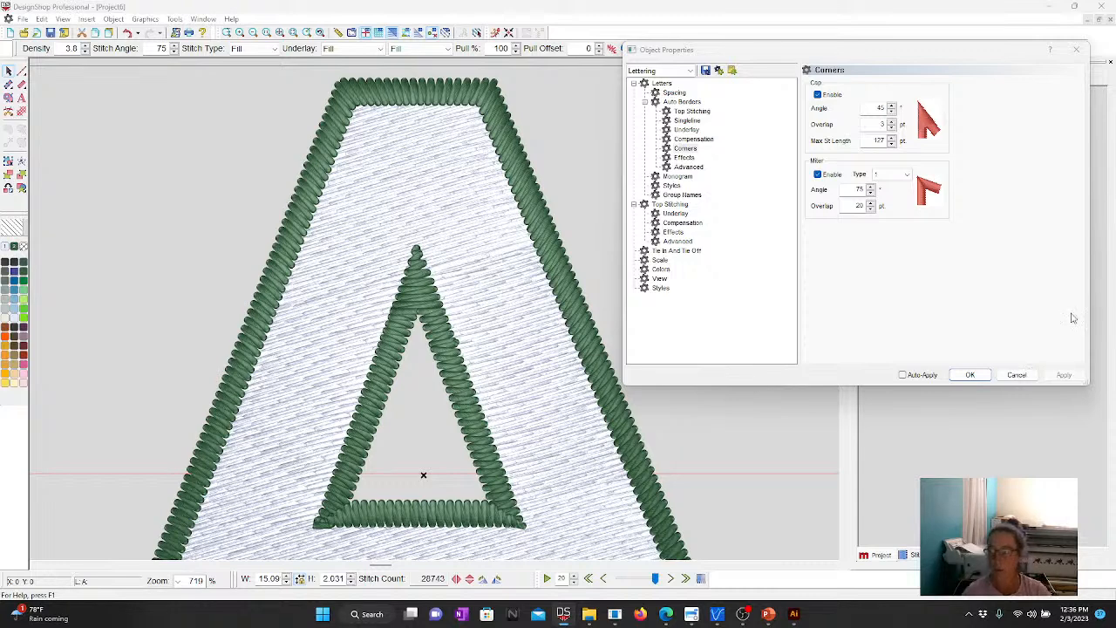
{"action": "left_click", "coordinate": [686, 150]}
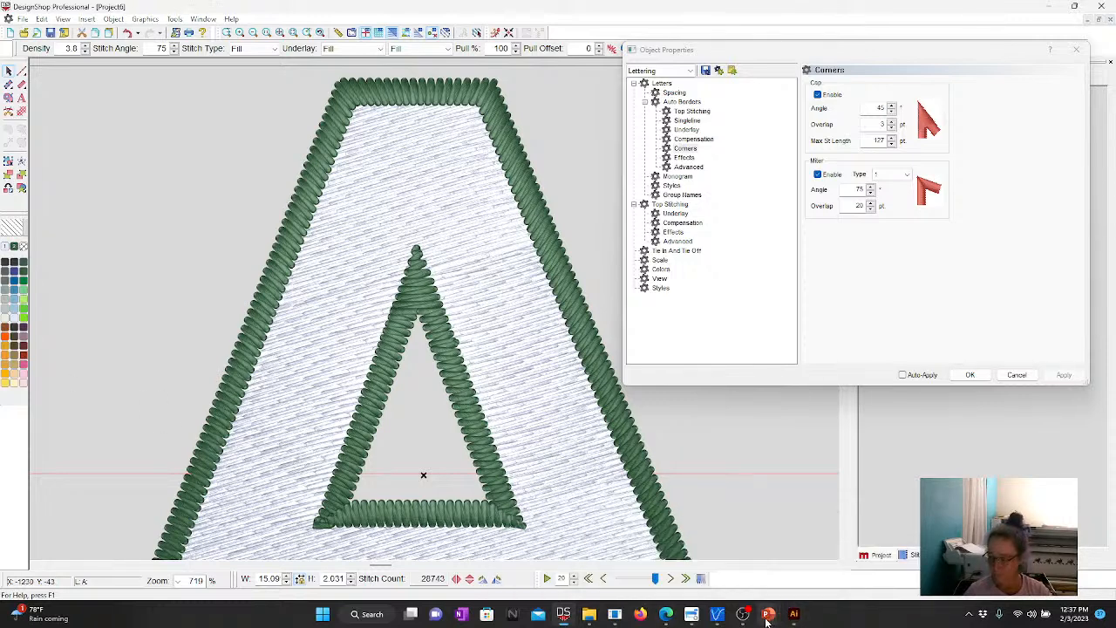
{"action": "mouse_move", "coordinate": [768, 614]}
{"action": "left_click", "coordinate": [768, 551]}
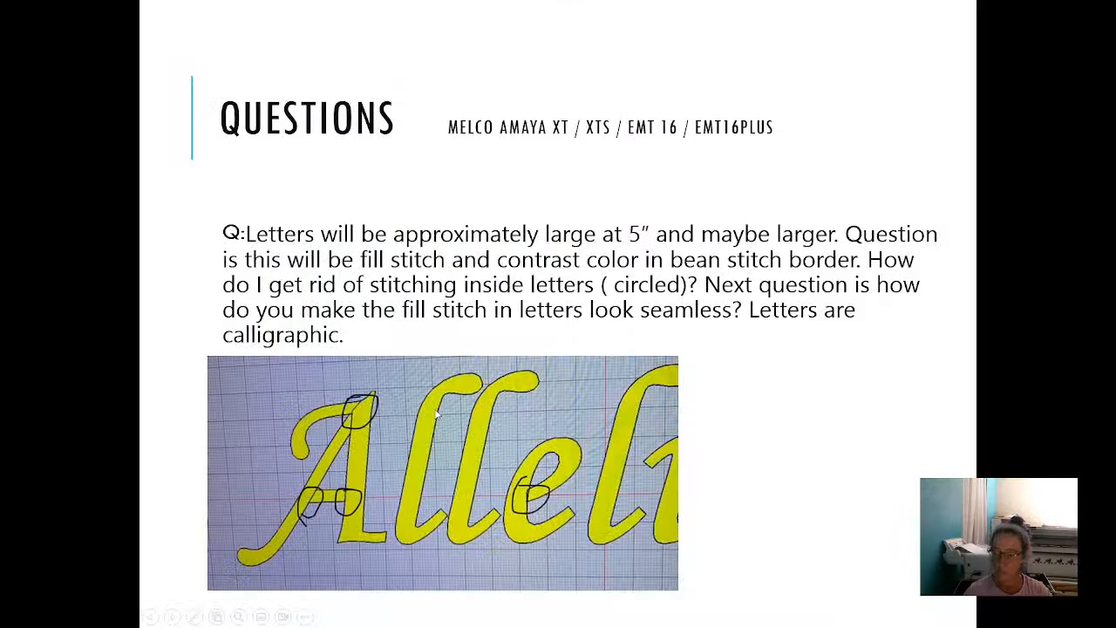